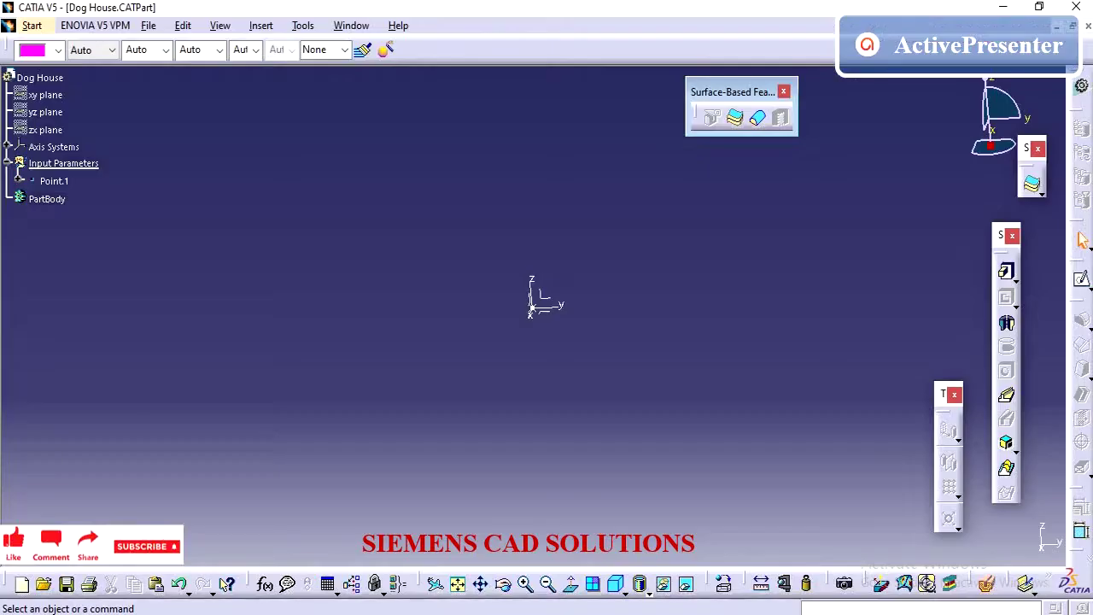
pyautogui.moveTo(540, 344); pyautogui.dragTo(494, 334, button='middle')
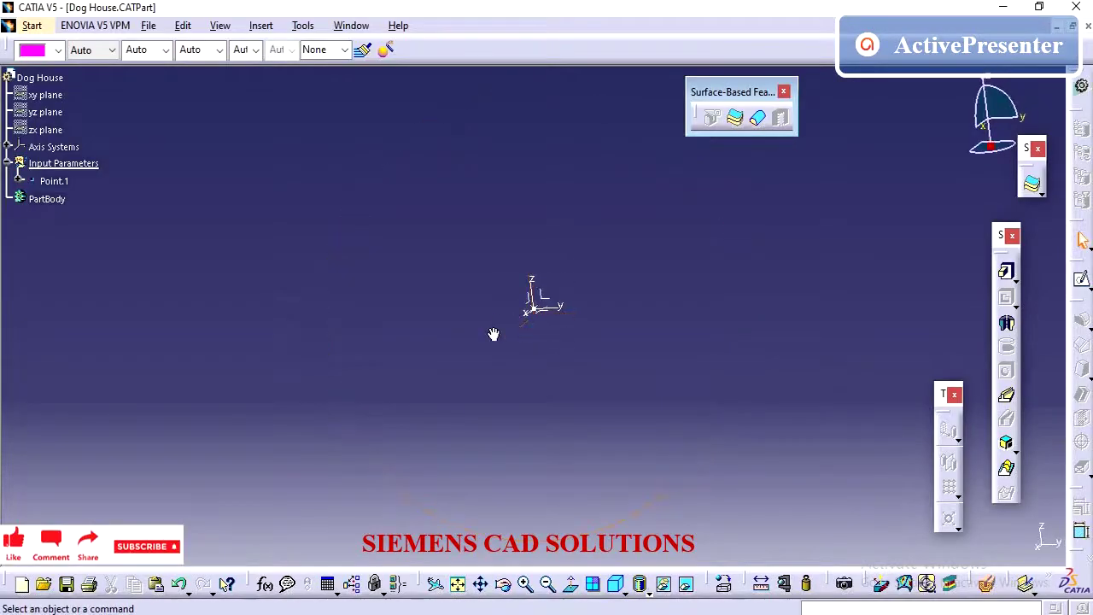
pyautogui.click(51, 181)
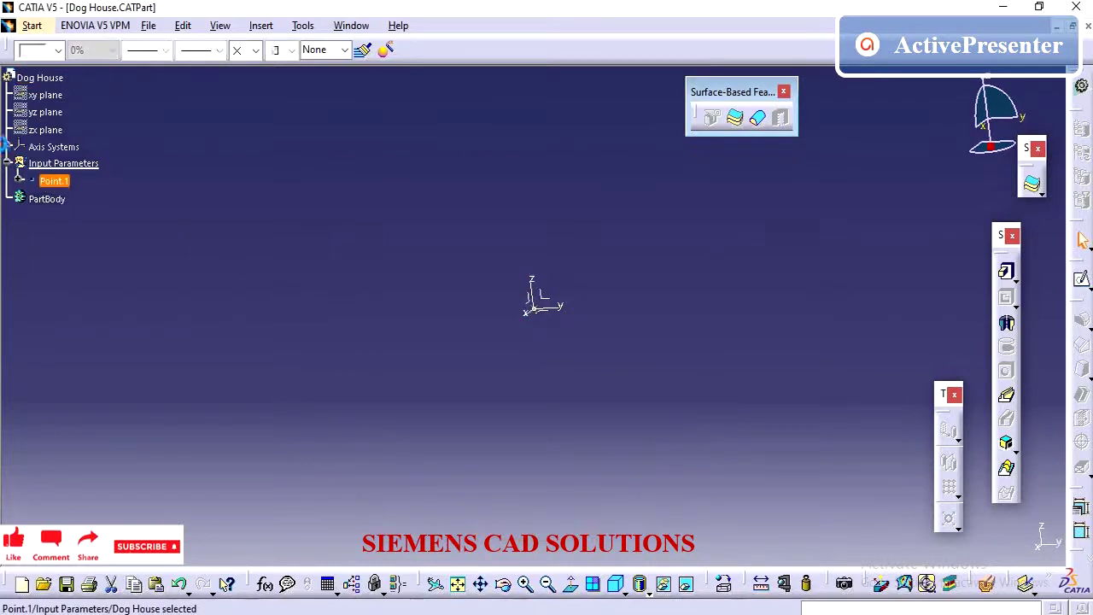
pyautogui.click(6, 147)
pyautogui.click(256, 190)
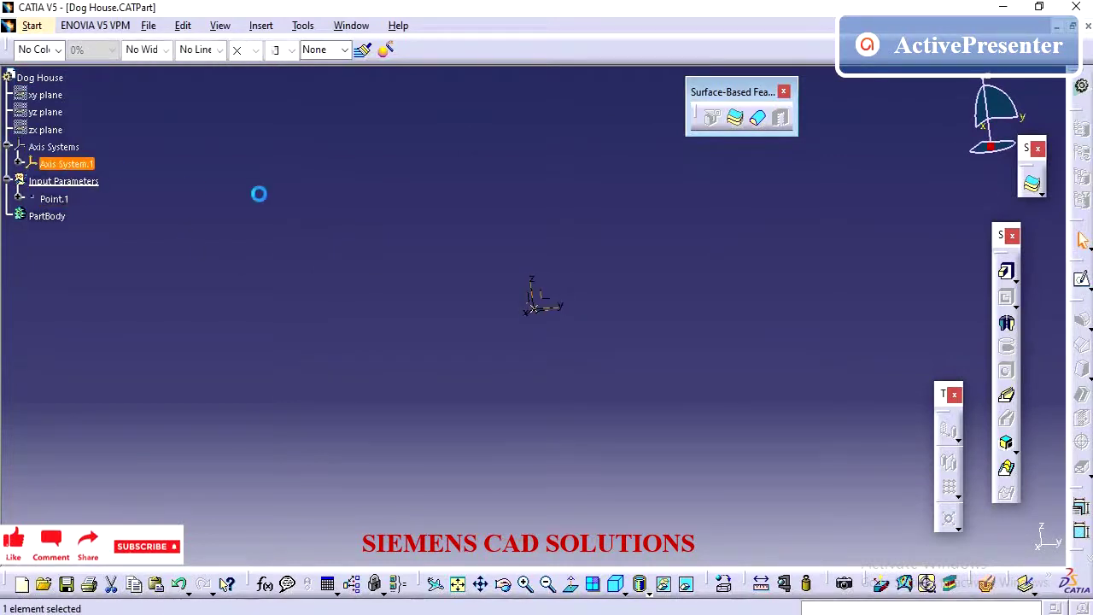
pyautogui.moveTo(359, 220); pyautogui.dragTo(465, 261, button='middle')
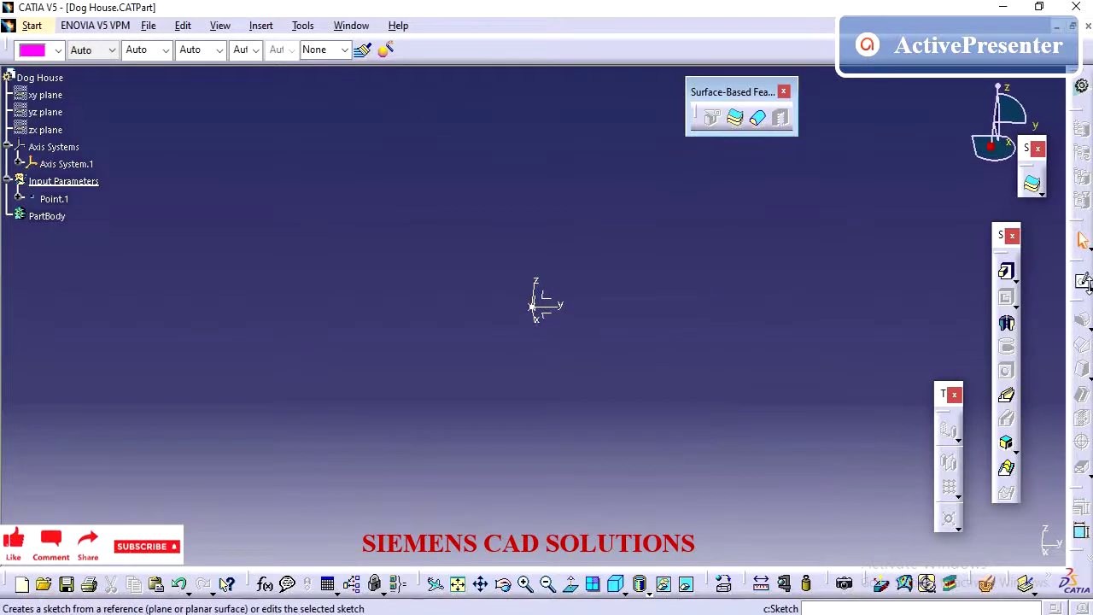
# Step: Create a positioned sketch on the axis system's YZ plane, with its origin set to the projection point of Point.1
pyautogui.click(1083, 282)
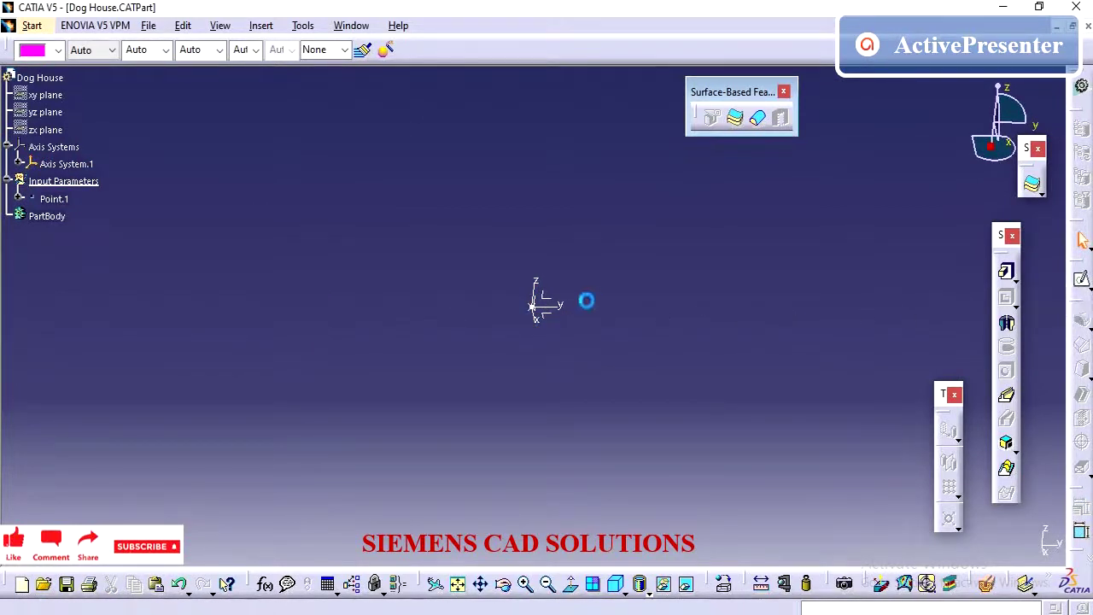
pyautogui.click(541, 295)
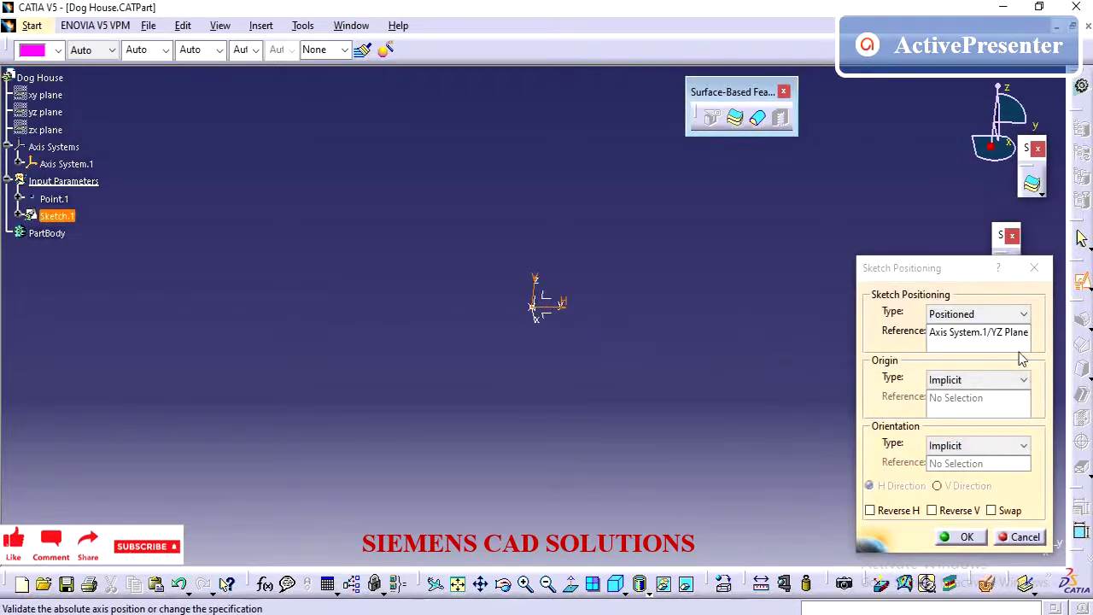
pyautogui.moveTo(635, 328); pyautogui.dragTo(610, 314, button='middle')
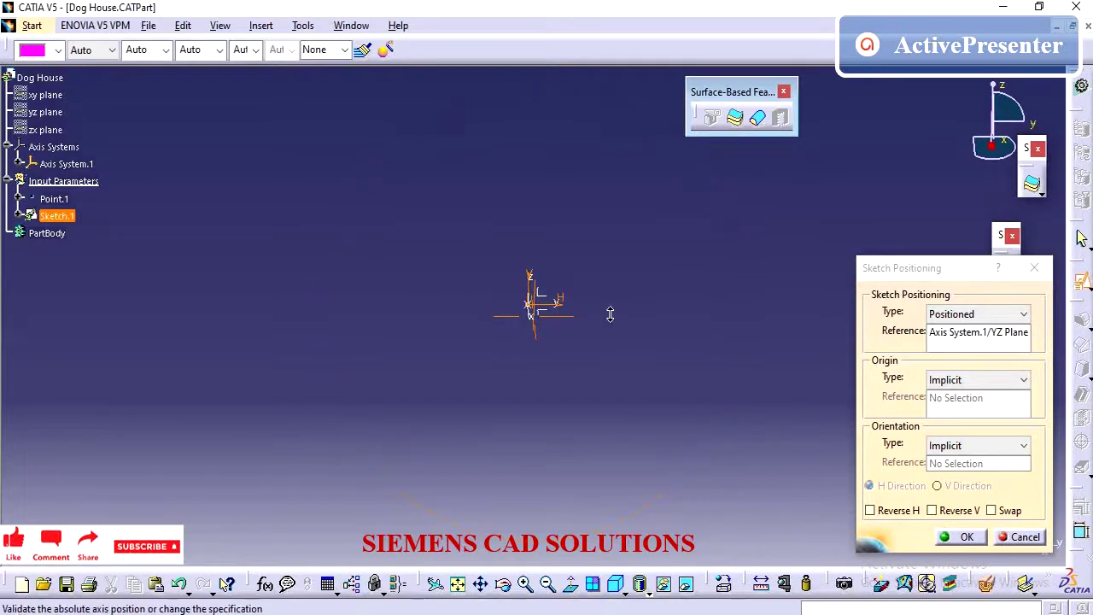
pyautogui.click(974, 381)
pyautogui.click(966, 419)
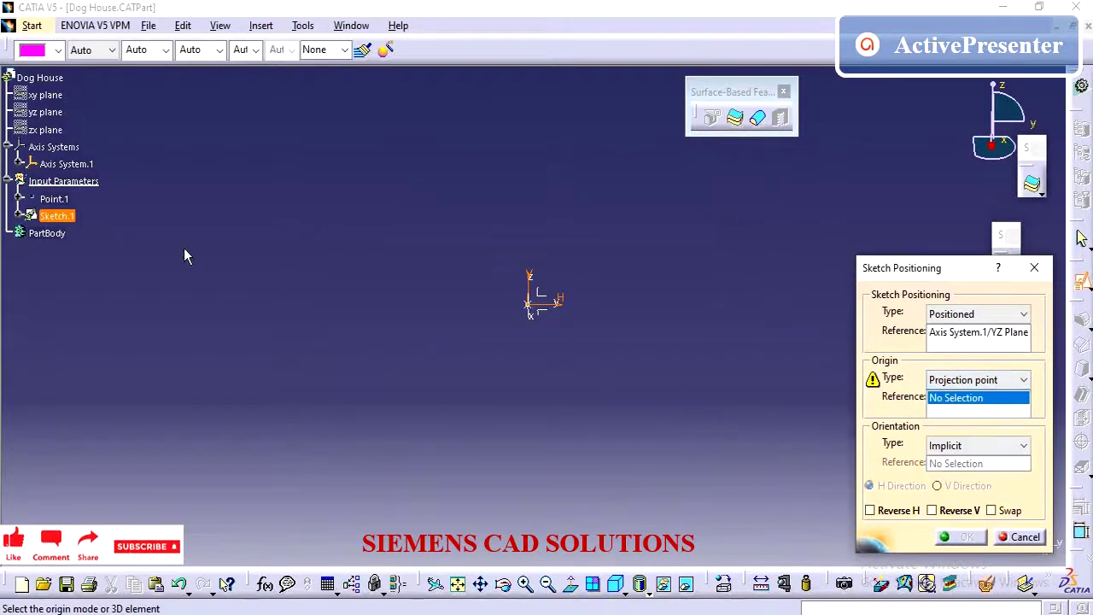
pyautogui.click(54, 198)
pyautogui.click(960, 537)
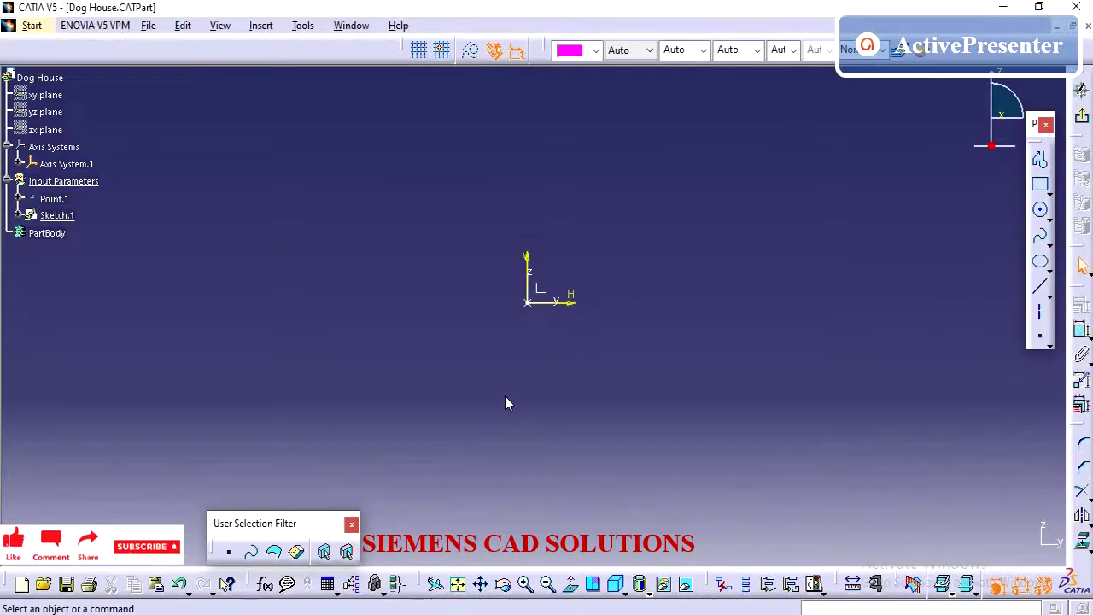
# Step: Sketch a rectangle about 28 mm wide and 32 mm high around the vertical axis, with its lower edge on the horizontal axis
pyautogui.click(1040, 185)
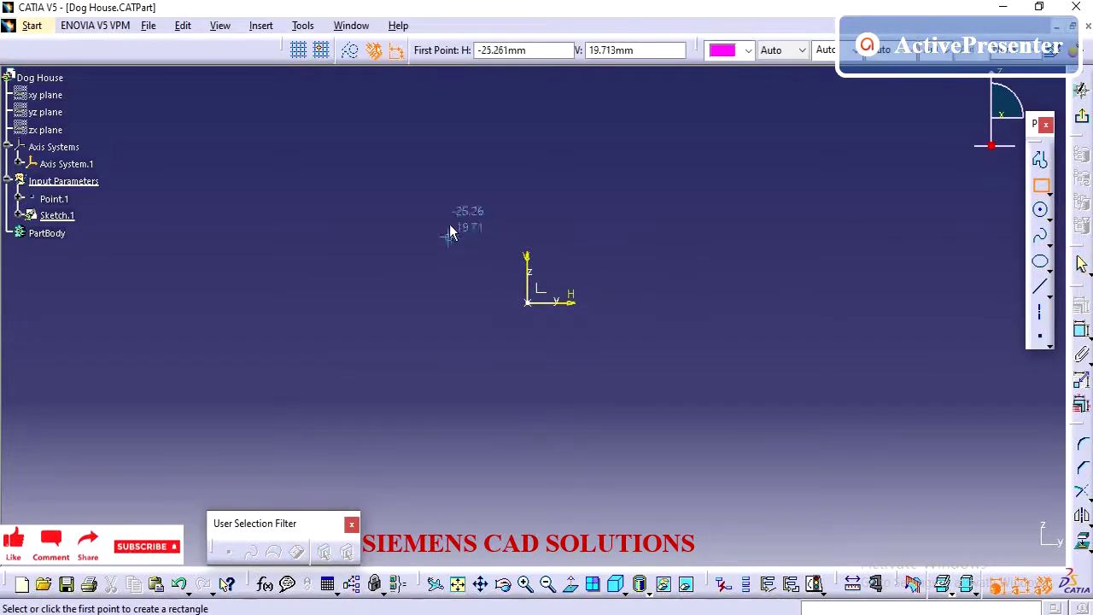
pyautogui.click(483, 196)
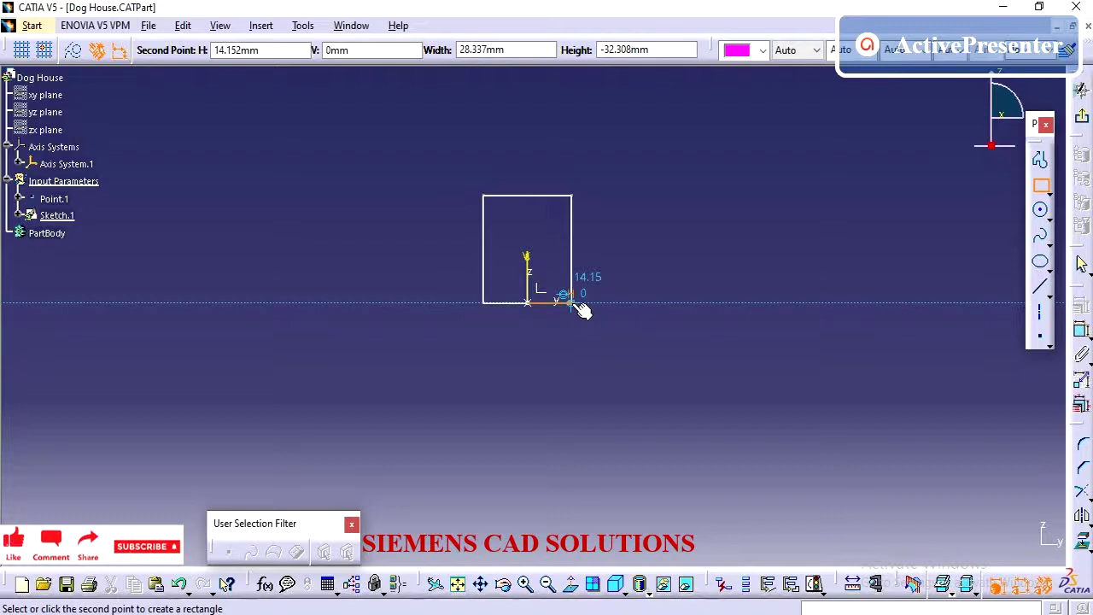
pyautogui.click(578, 306)
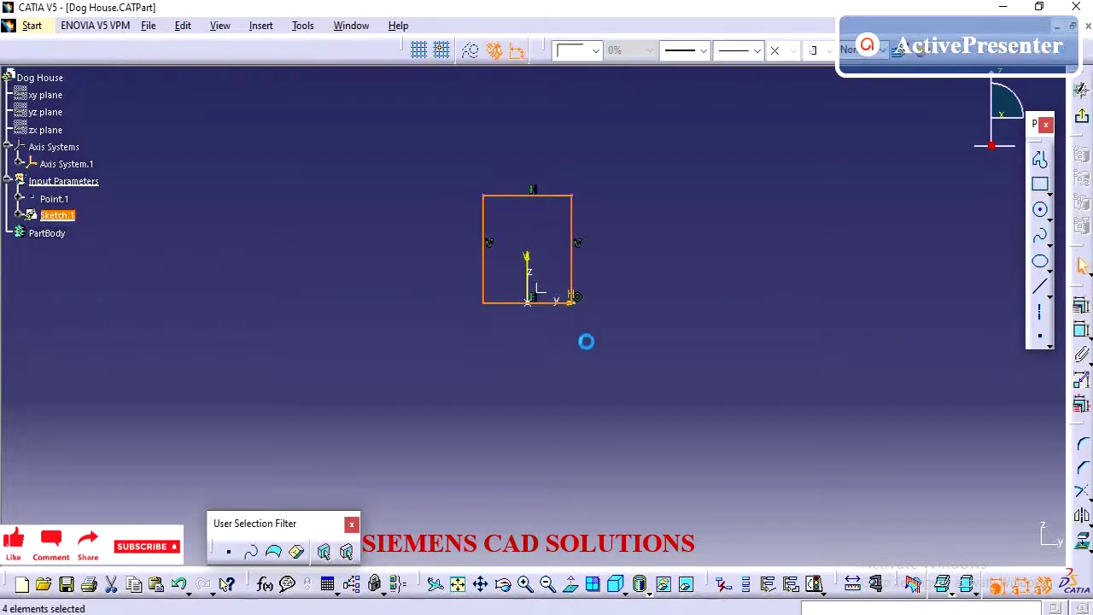
pyautogui.click(602, 367)
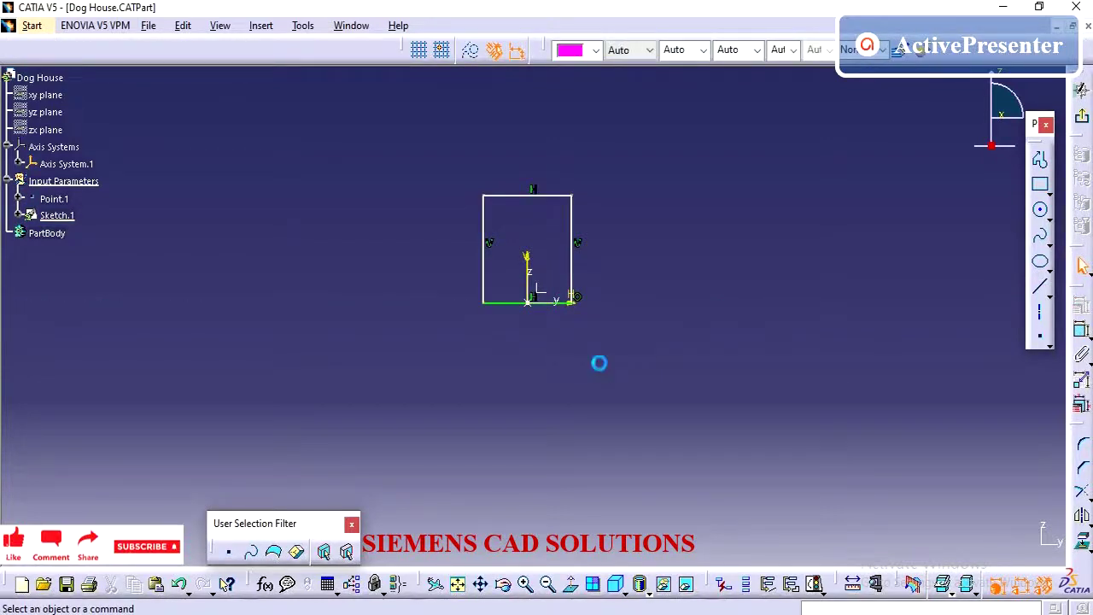
# Step: Constrain the rectangle's two vertical sides to be symmetric about the sketch's vertical axis
pyautogui.click(485, 233)
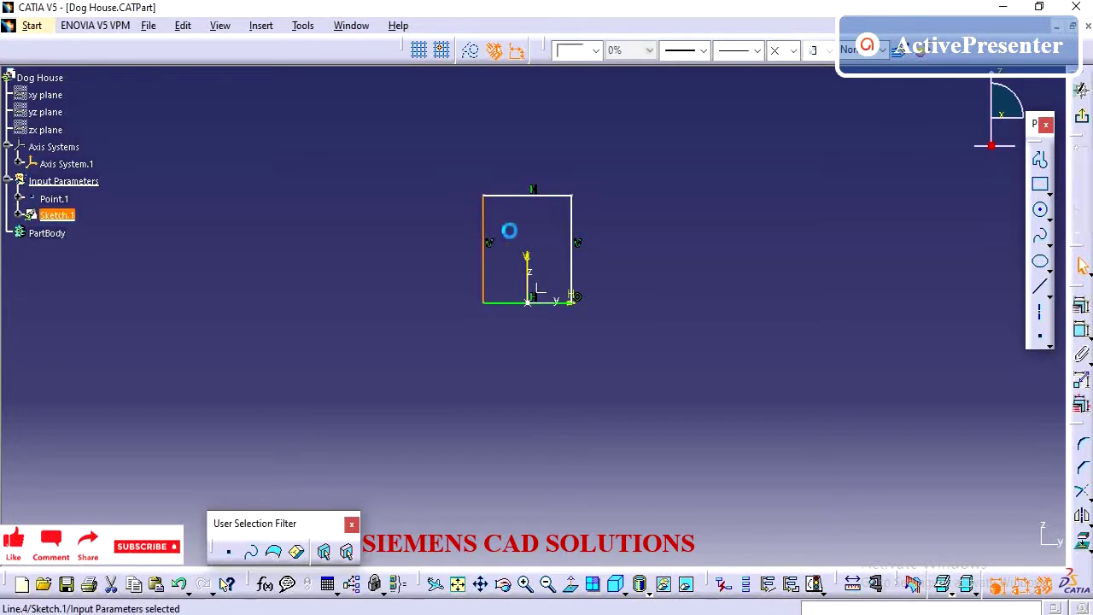
pyautogui.keyDown('ctrl'); pyautogui.click(572, 216); pyautogui.keyUp('ctrl')
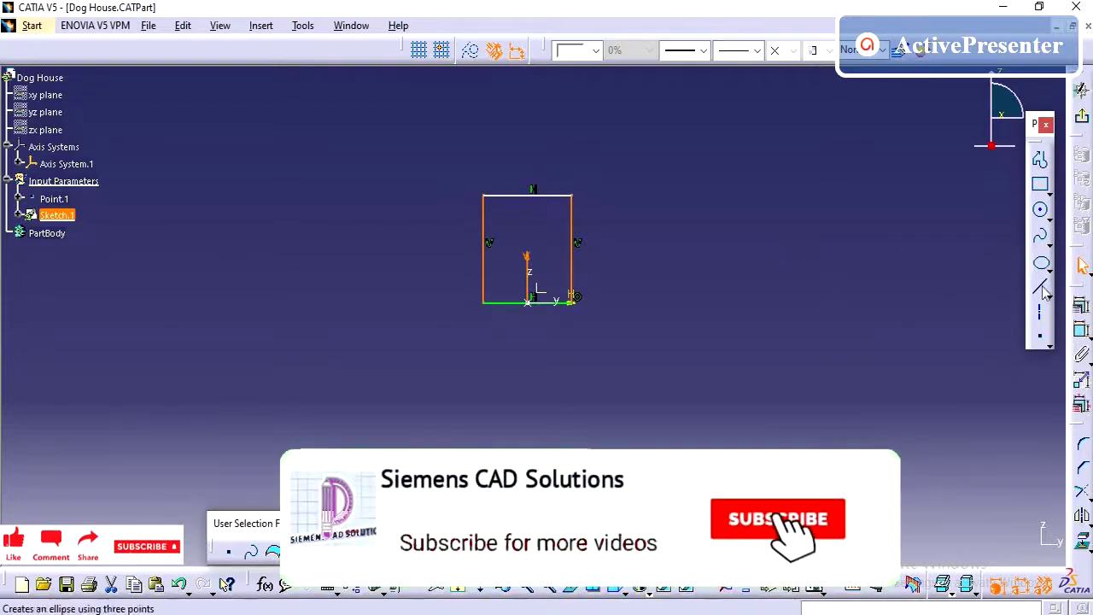
pyautogui.click(1081, 303)
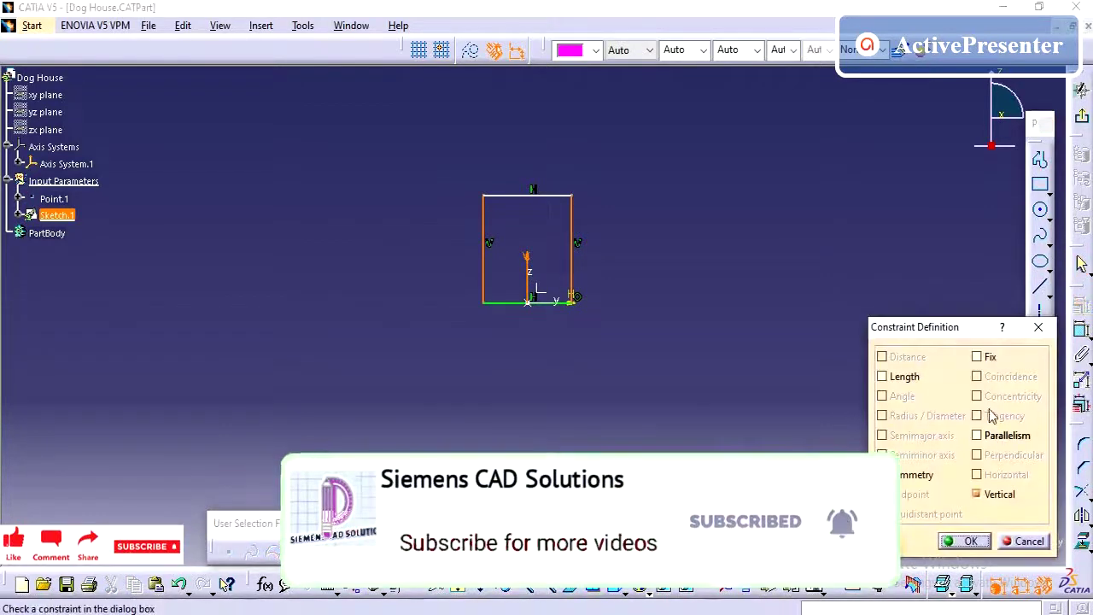
pyautogui.click(914, 475)
pyautogui.click(966, 540)
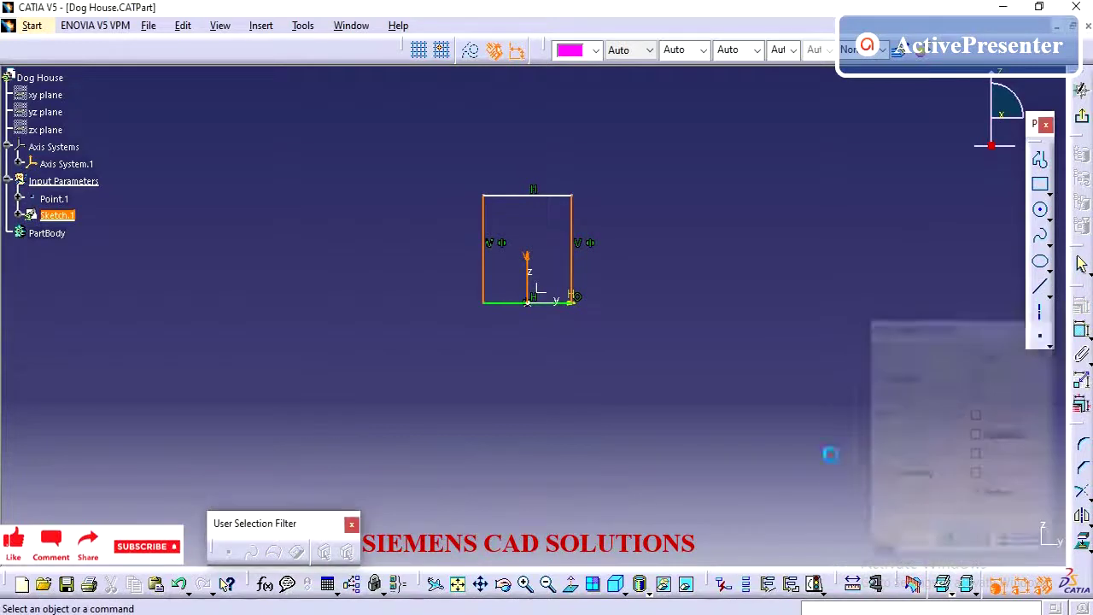
# Step: Dimension the rectangle's height and set it to 30 mm
pyautogui.click(586, 261)
pyautogui.click(635, 251)
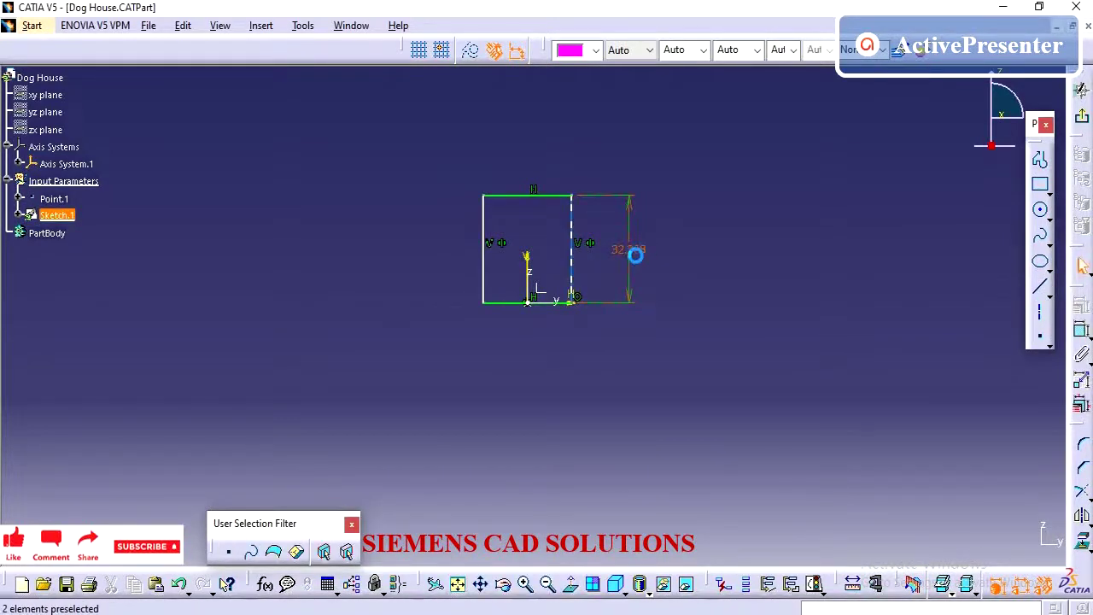
pyautogui.doubleClick(632, 248)
pyautogui.write('30mm')
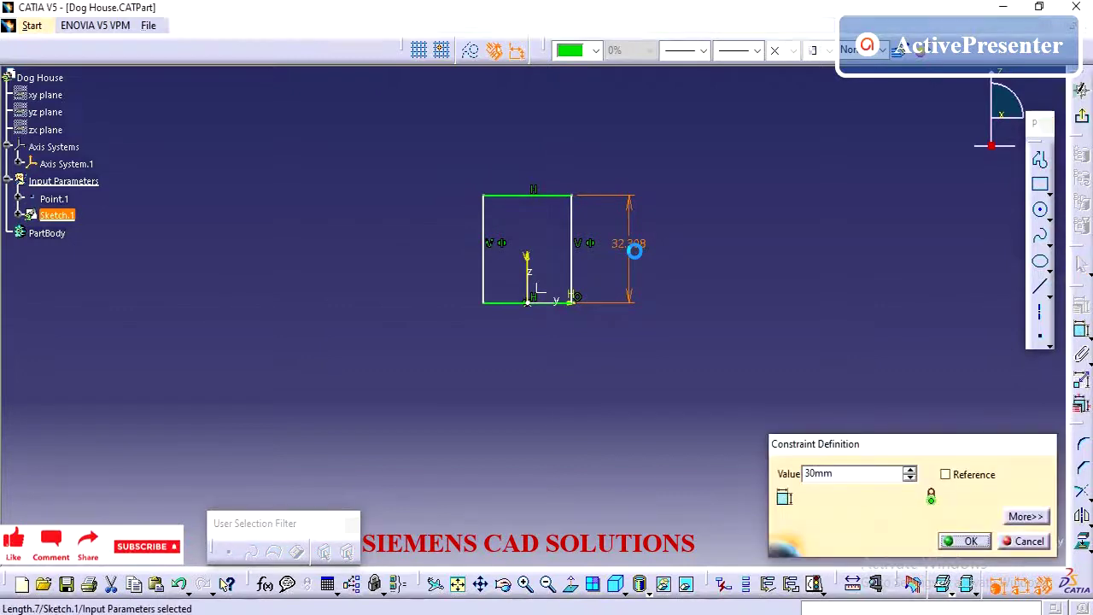
pyautogui.press('Return')
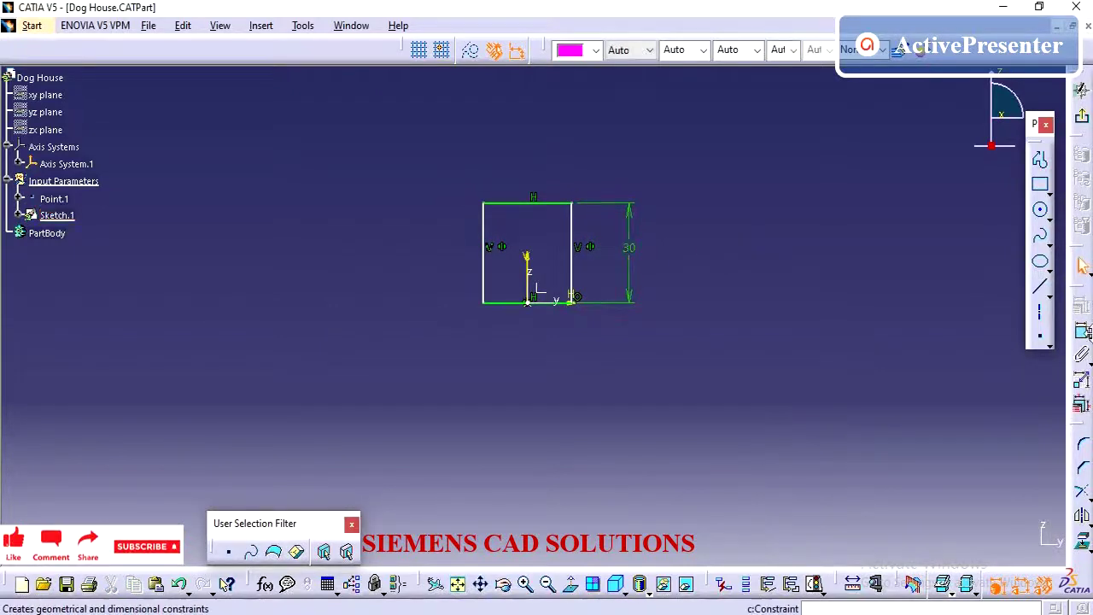
# Step: Dimension the rectangle's width at 30 mm along its lower edge and exit the sketch
pyautogui.click(1081, 331)
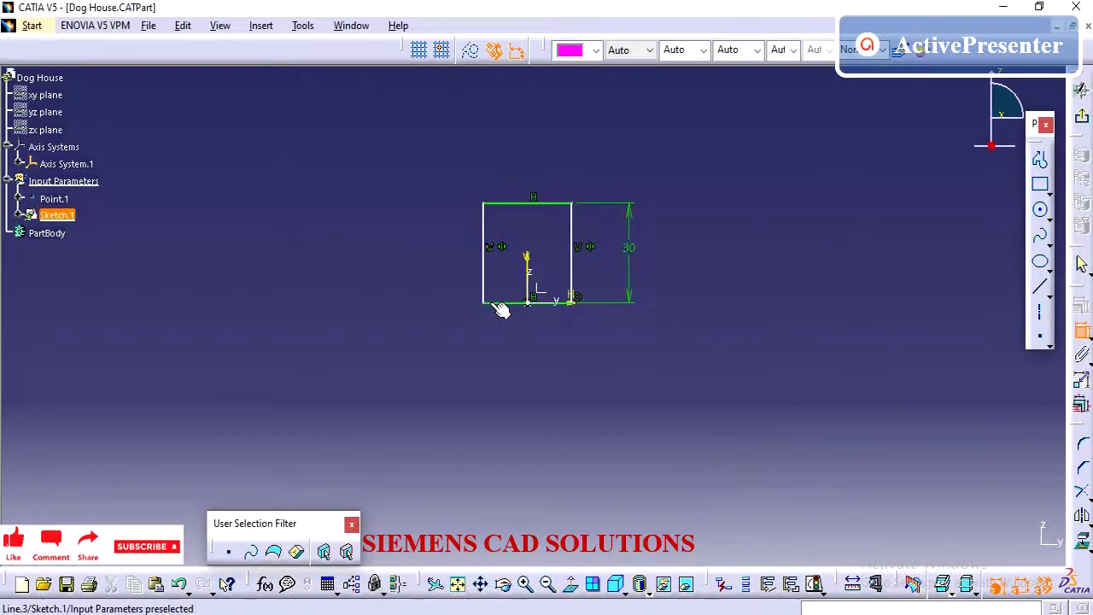
pyautogui.click(501, 304)
pyautogui.click(525, 365)
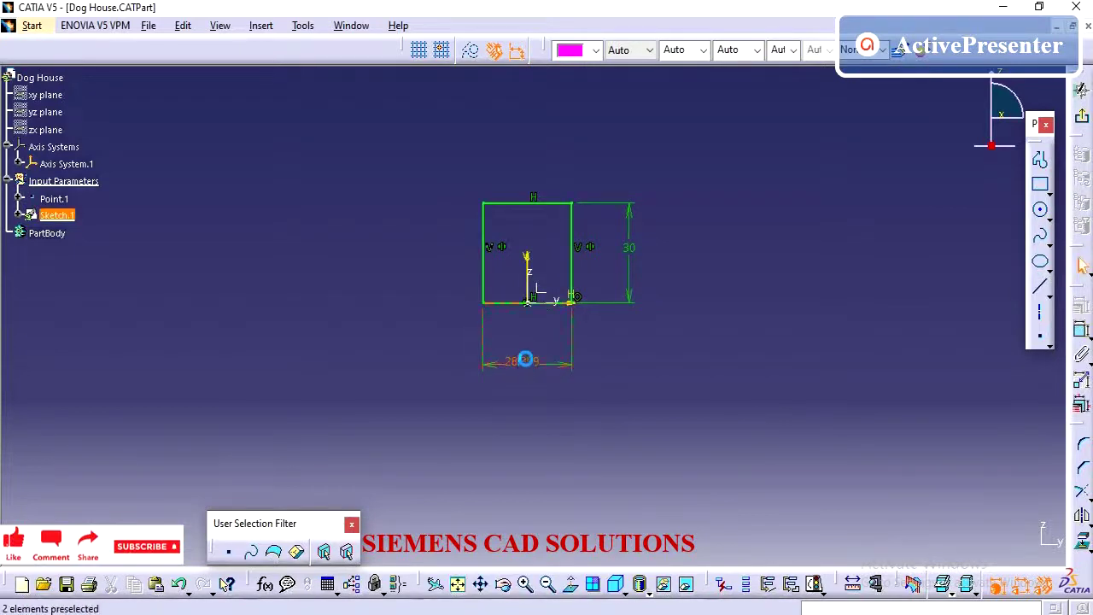
pyautogui.doubleClick(546, 360)
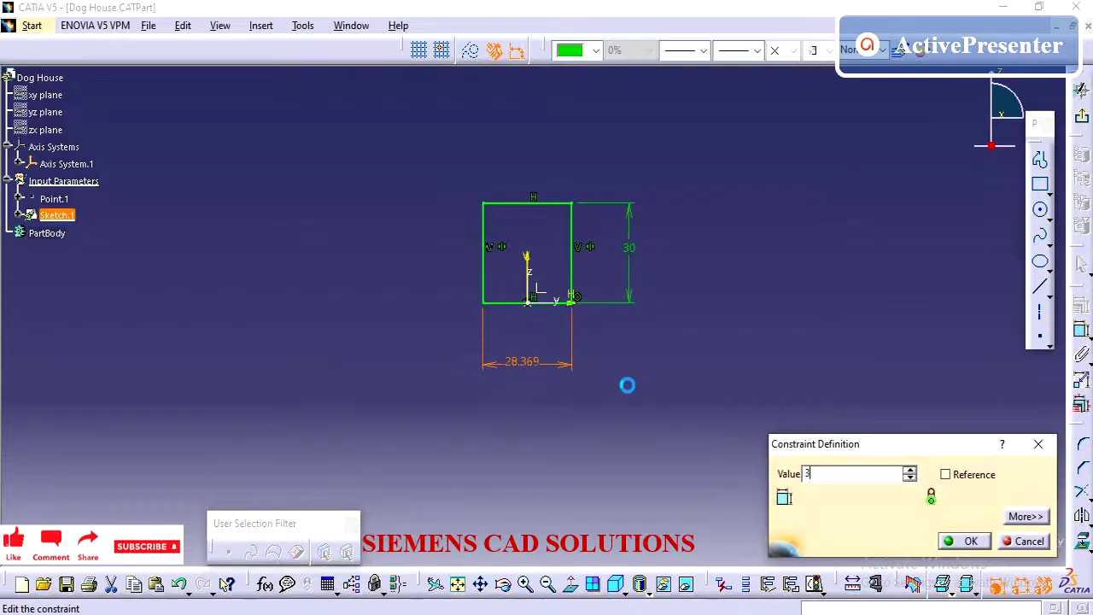
pyautogui.write('30')
pyautogui.press('Return')
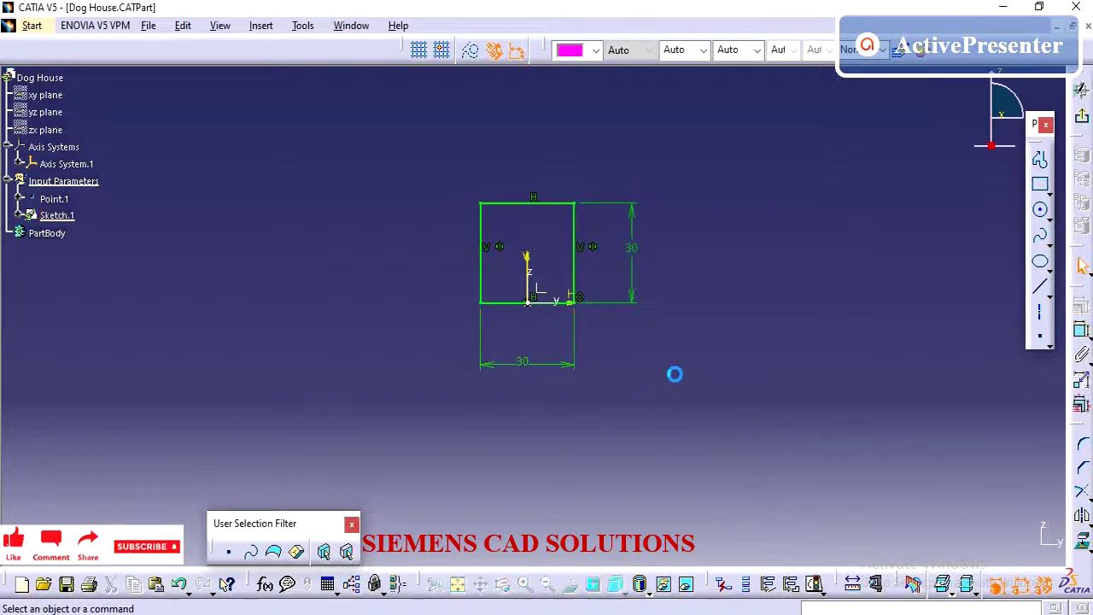
pyautogui.click(1081, 116)
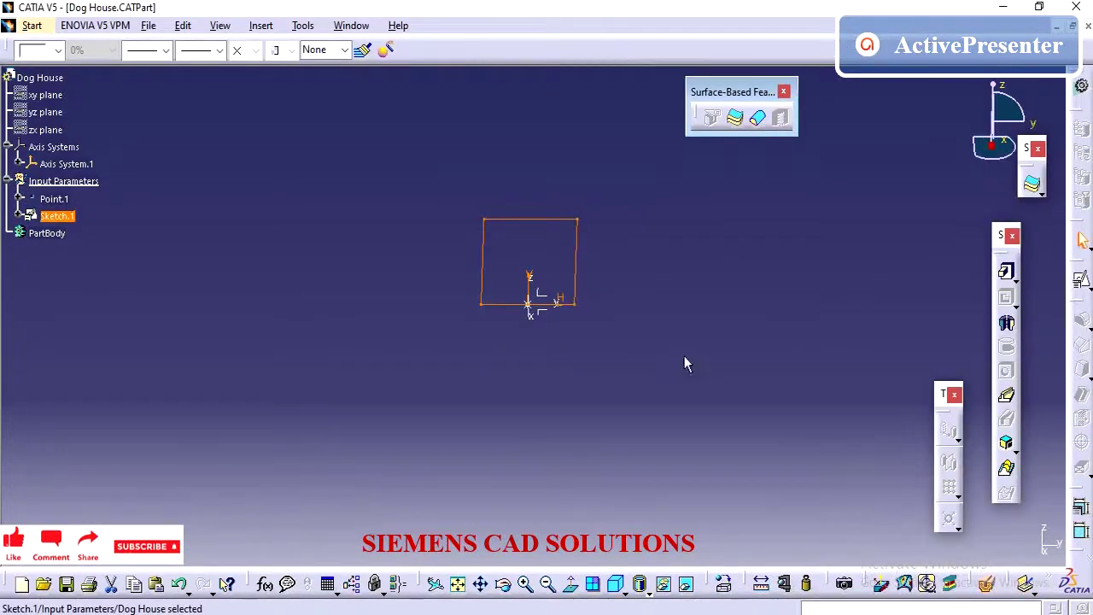
pyautogui.click(675, 354)
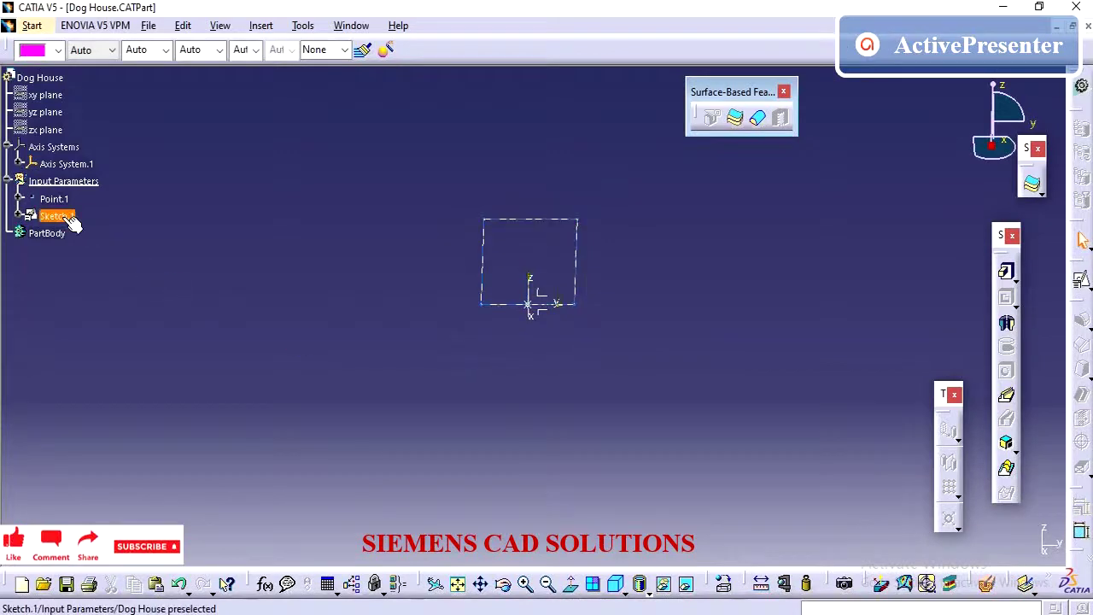
# Step: Insert a new body into the part and rename it Main Body
pyautogui.rightClick(47, 233)
pyautogui.click(97, 356)
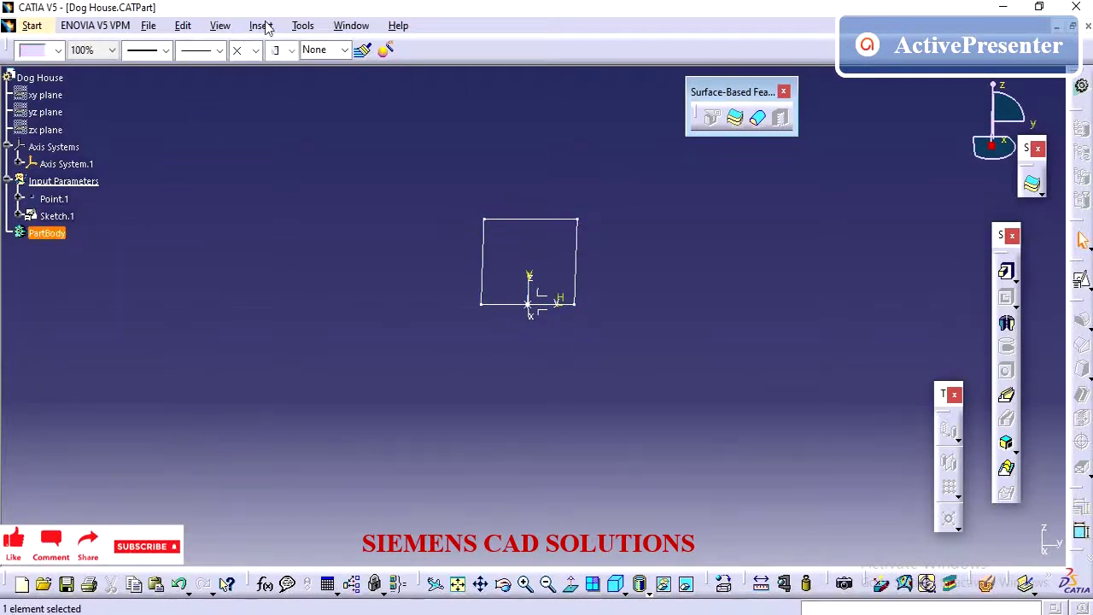
pyautogui.click(261, 26)
pyautogui.click(277, 62)
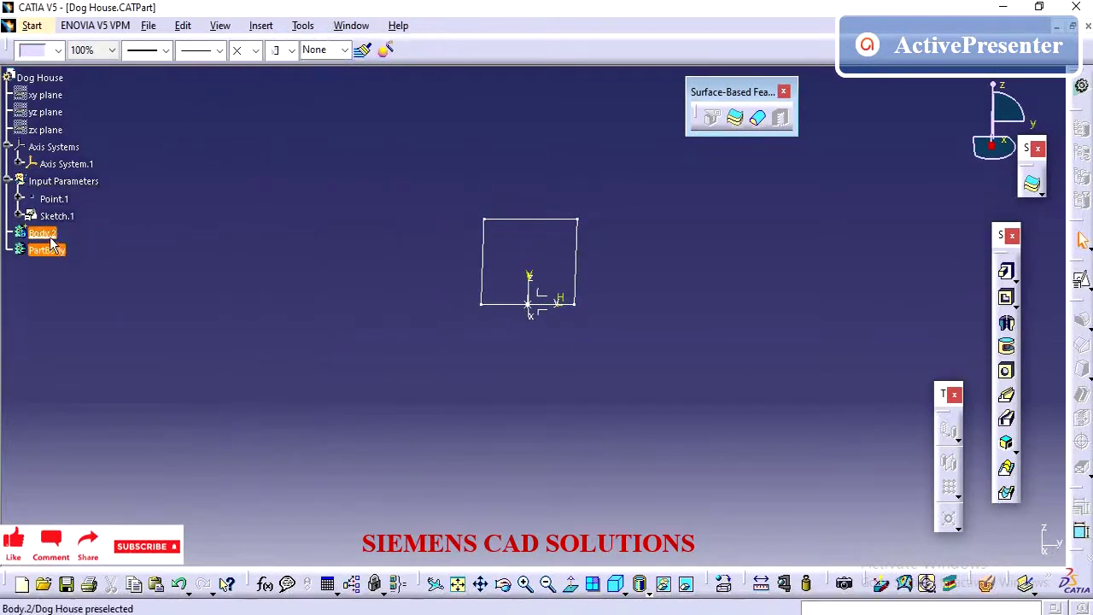
pyautogui.rightClick(50, 235)
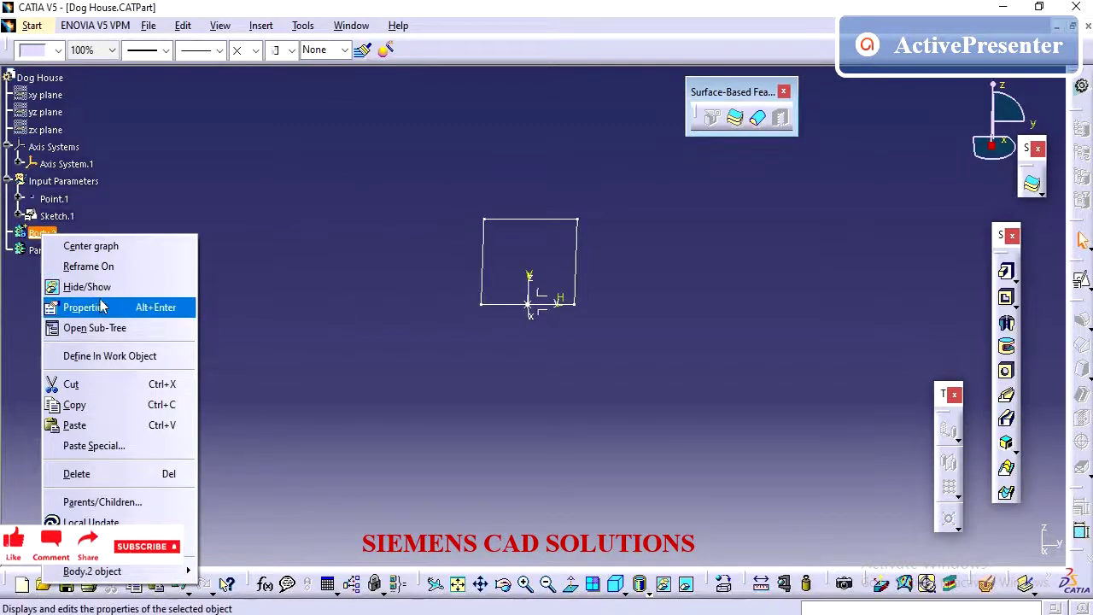
pyautogui.click(101, 307)
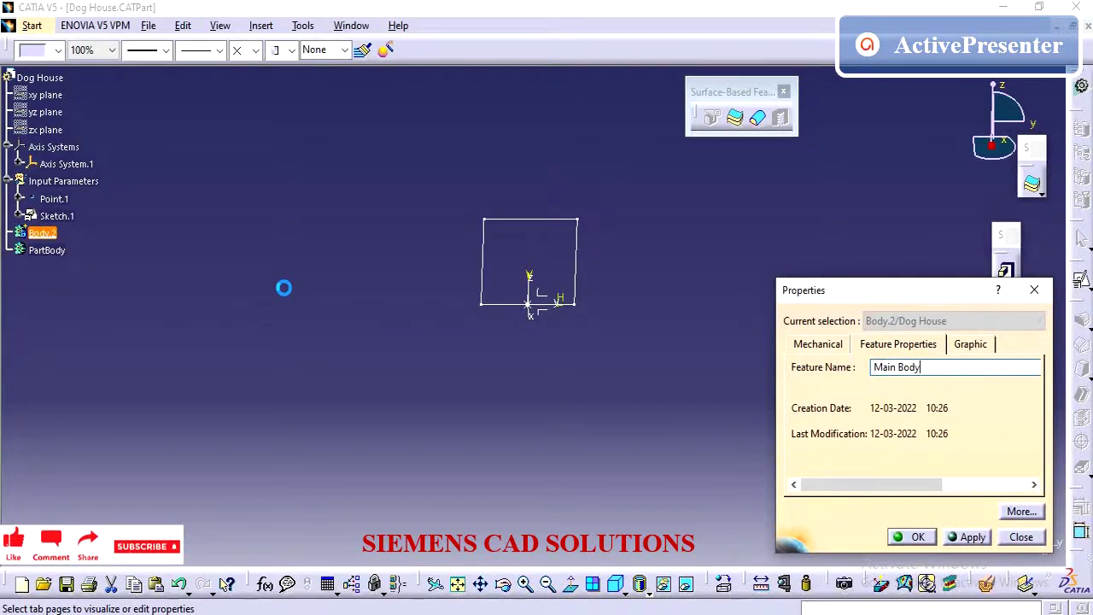
pyautogui.write('Main Body')
pyautogui.press('Return')
pyautogui.click(158, 264)
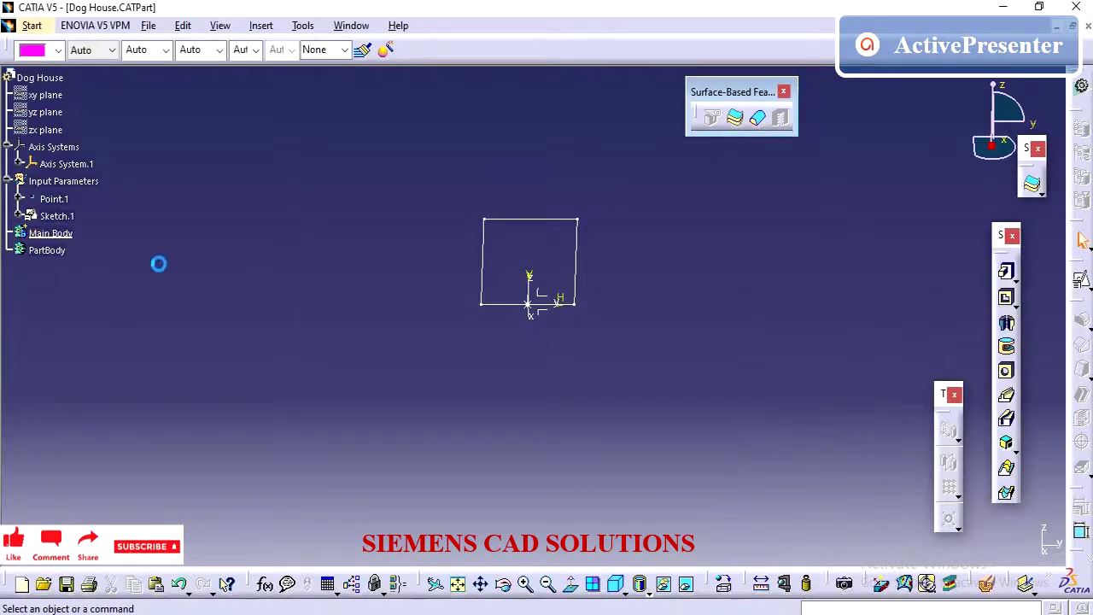
# Step: Pad the 30 mm square sketch with mirrored extent and a length of 10 mm
pyautogui.moveTo(435, 357)
pyautogui.mouseDown(button='middle')
pyautogui.moveTo(498, 381)
pyautogui.moveTo(461, 379)
pyautogui.mouseUp(button='middle')
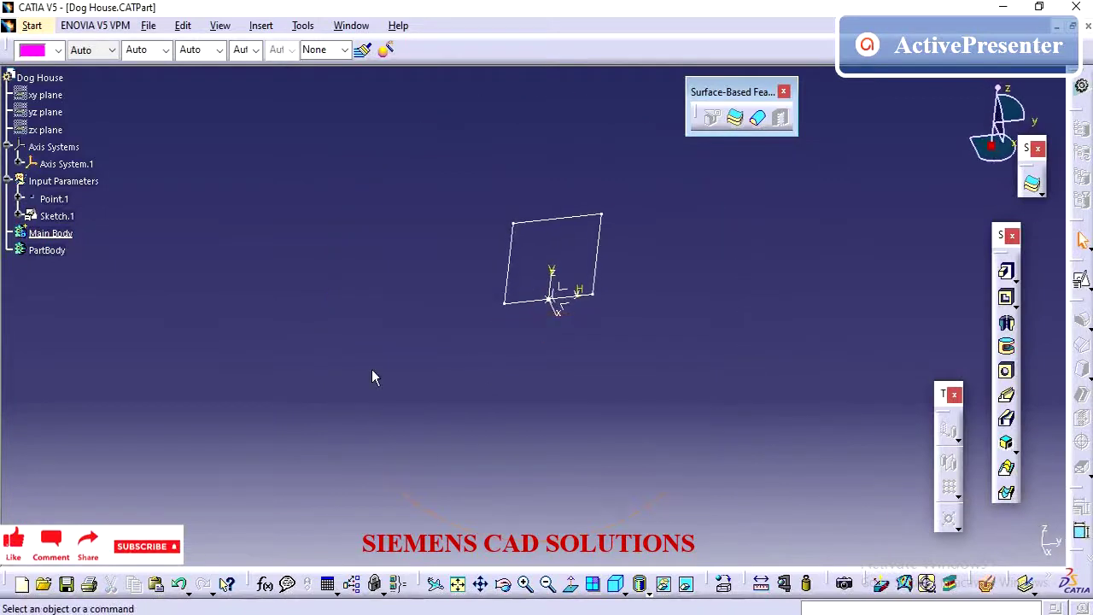
pyautogui.moveTo(374, 376)
pyautogui.mouseDown(button='middle')
pyautogui.moveTo(254, 364)
pyautogui.moveTo(265, 362)
pyautogui.mouseUp(button='middle')
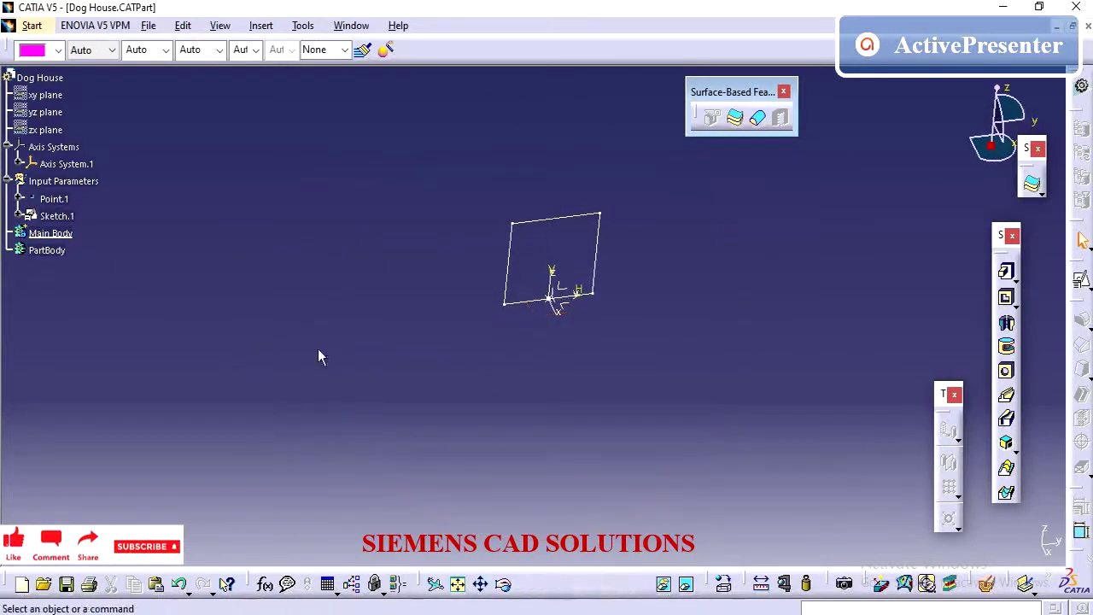
pyautogui.click(1009, 275)
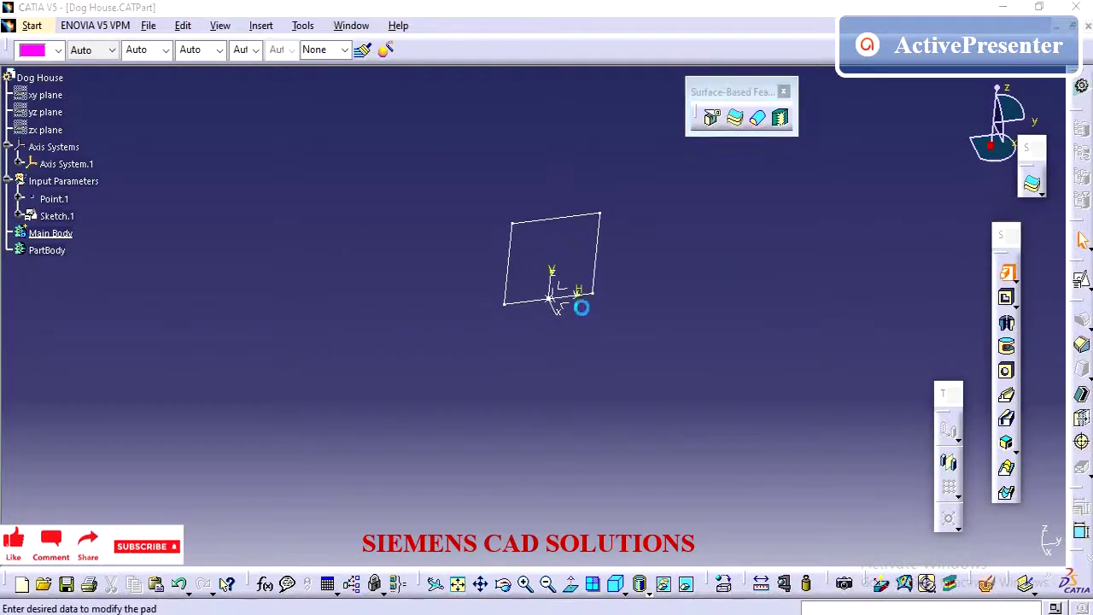
pyautogui.click(603, 247)
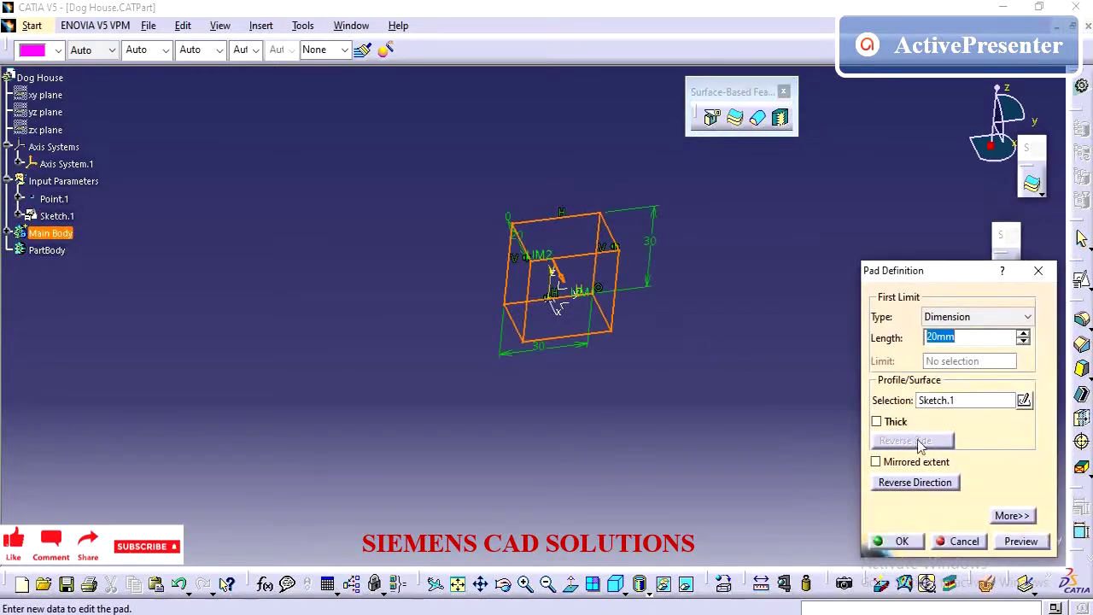
pyautogui.click(899, 462)
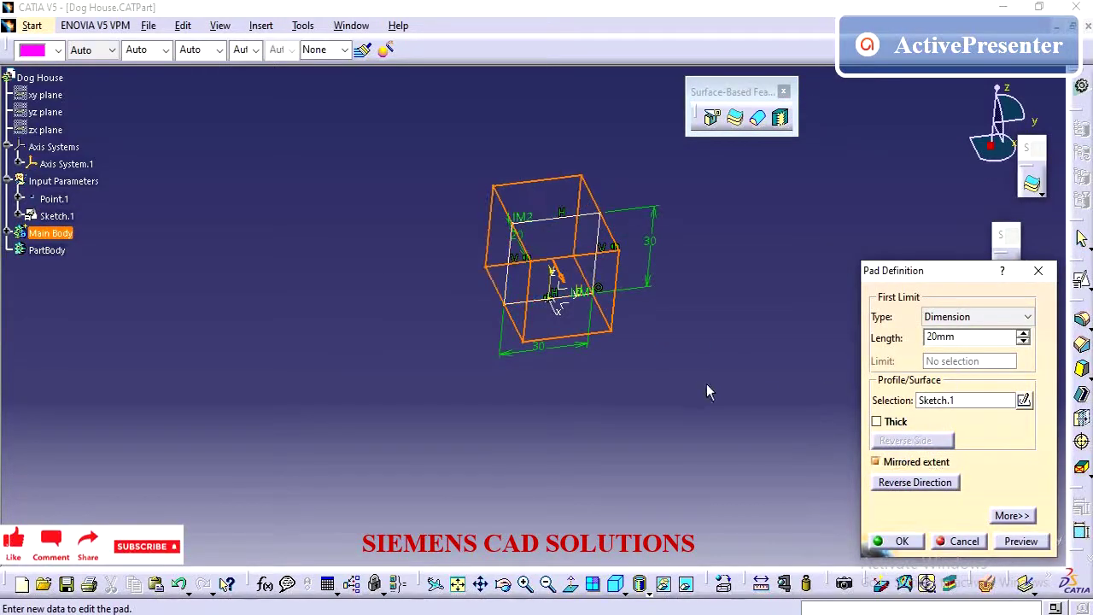
pyautogui.moveTo(707, 392); pyautogui.dragTo(688, 256, button='middle')
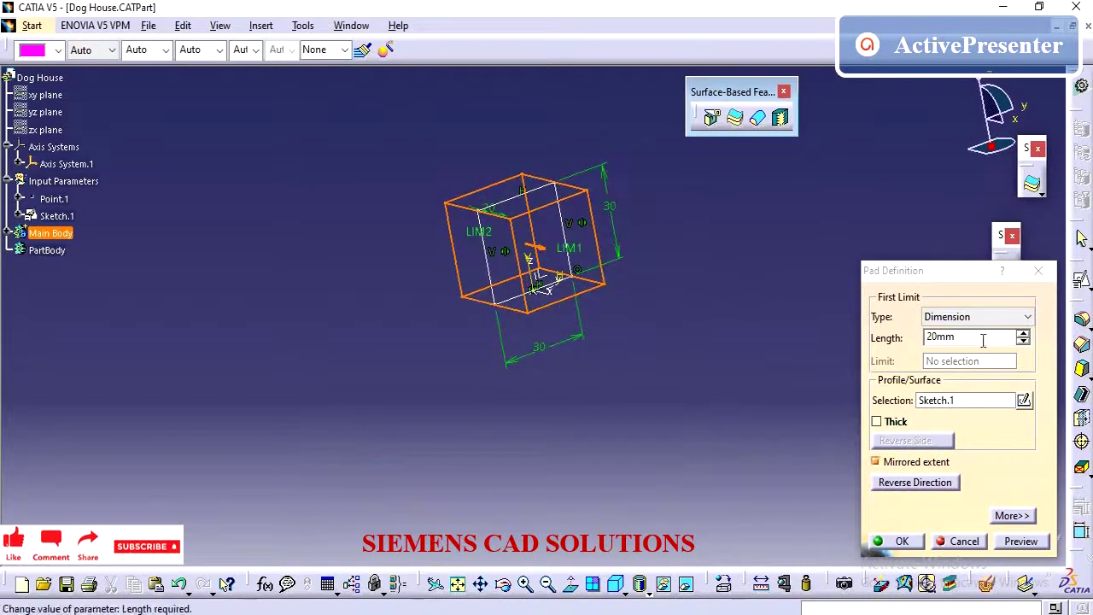
pyautogui.click(983, 340)
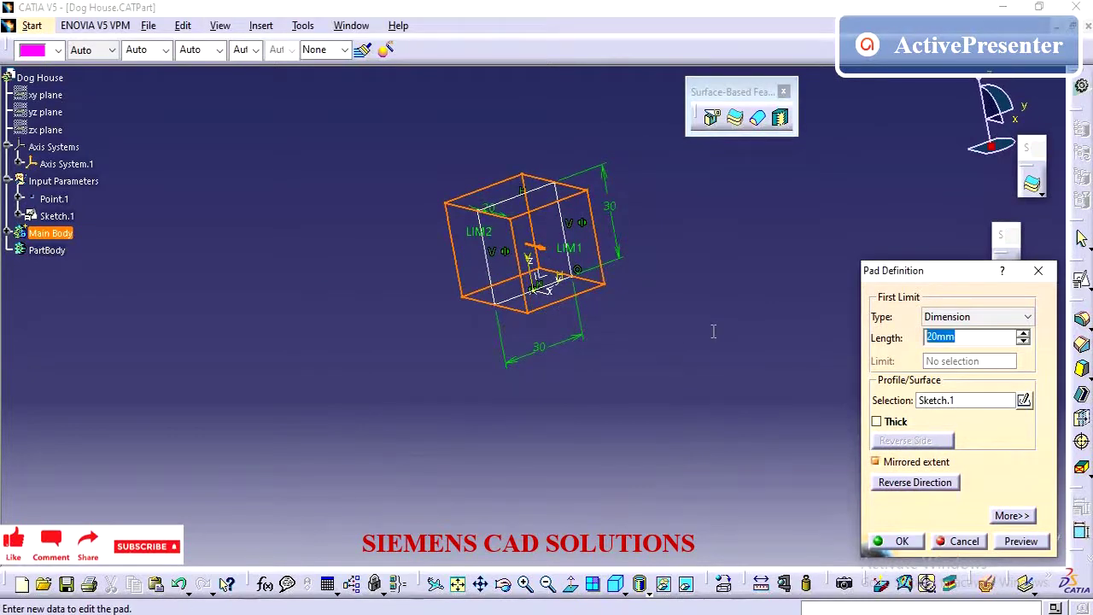
pyautogui.write('10')
pyautogui.press('Return')
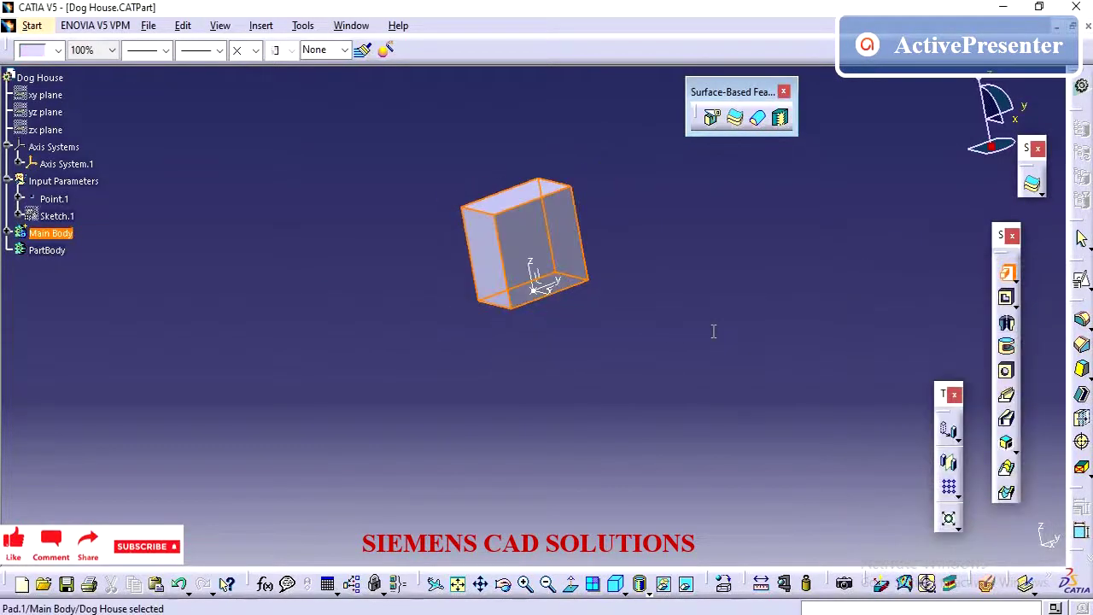
# Step: Edit the pad's definition and increase its mirrored length to make the block deeper
pyautogui.moveTo(559, 237); pyautogui.dragTo(551, 304, button='middle')
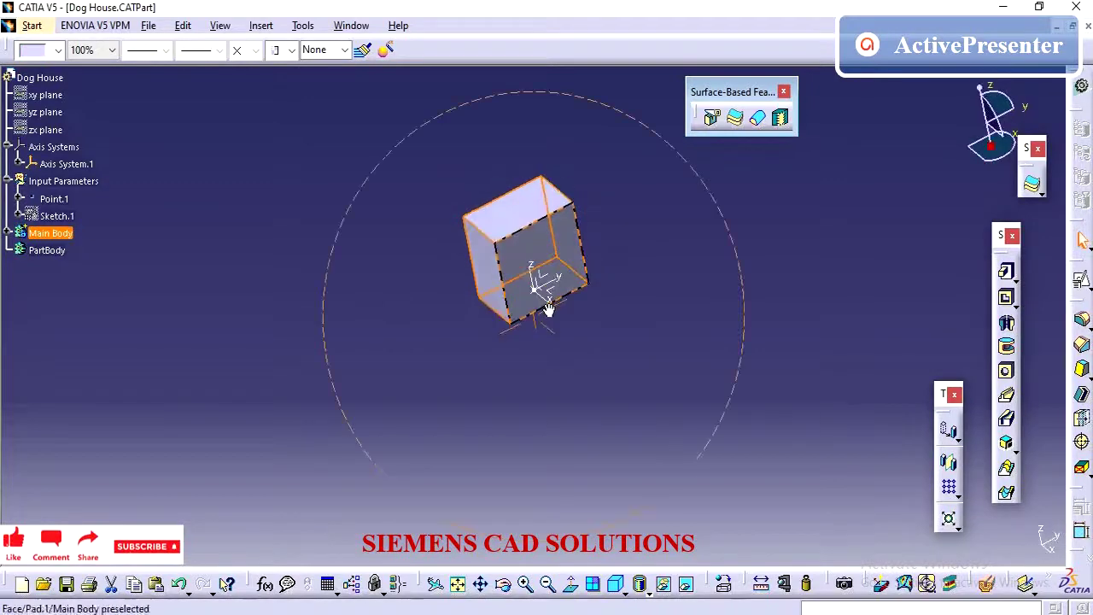
pyautogui.doubleClick(546, 265)
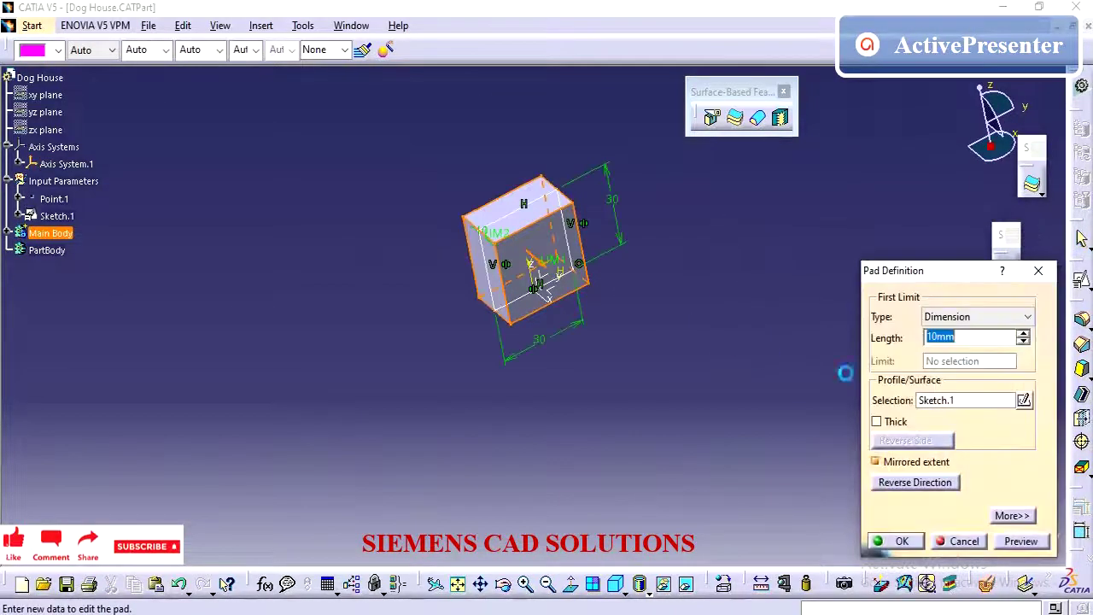
pyautogui.press('Return')
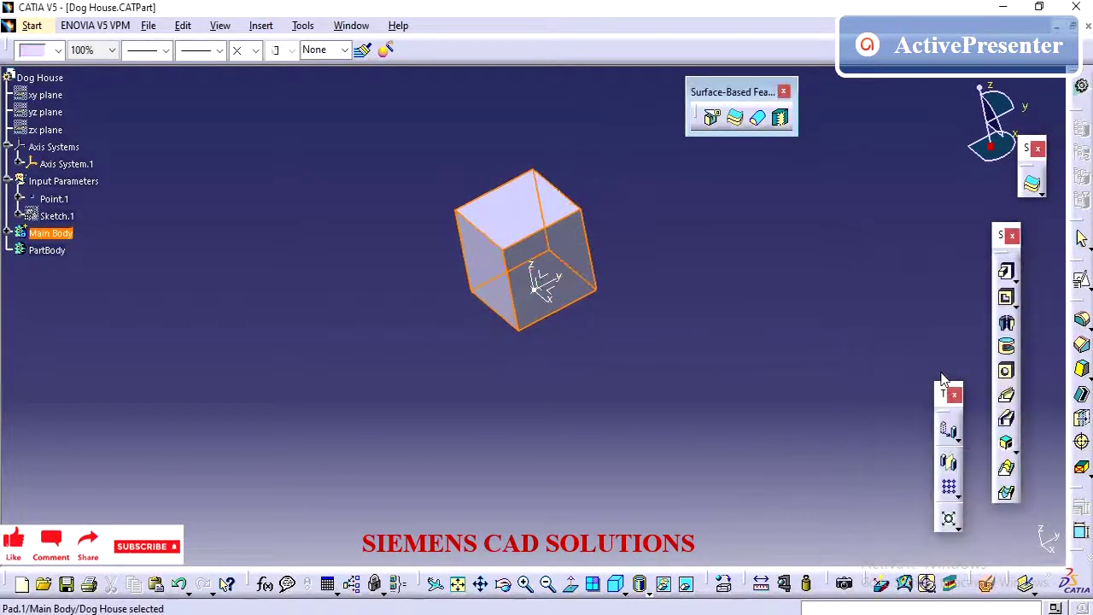
pyautogui.click(786, 392)
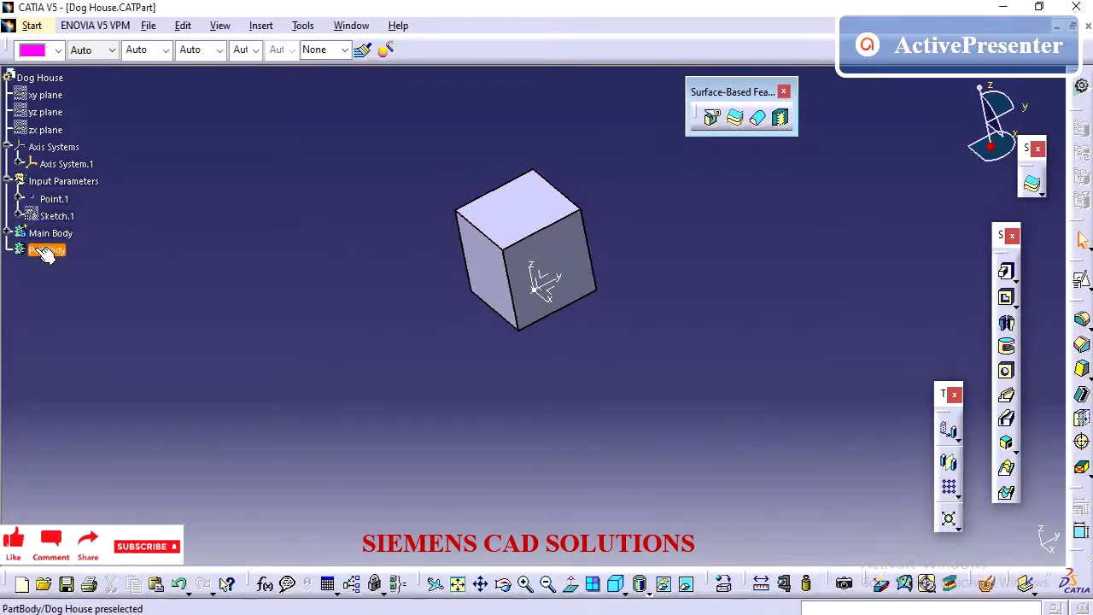
pyautogui.click(9, 235)
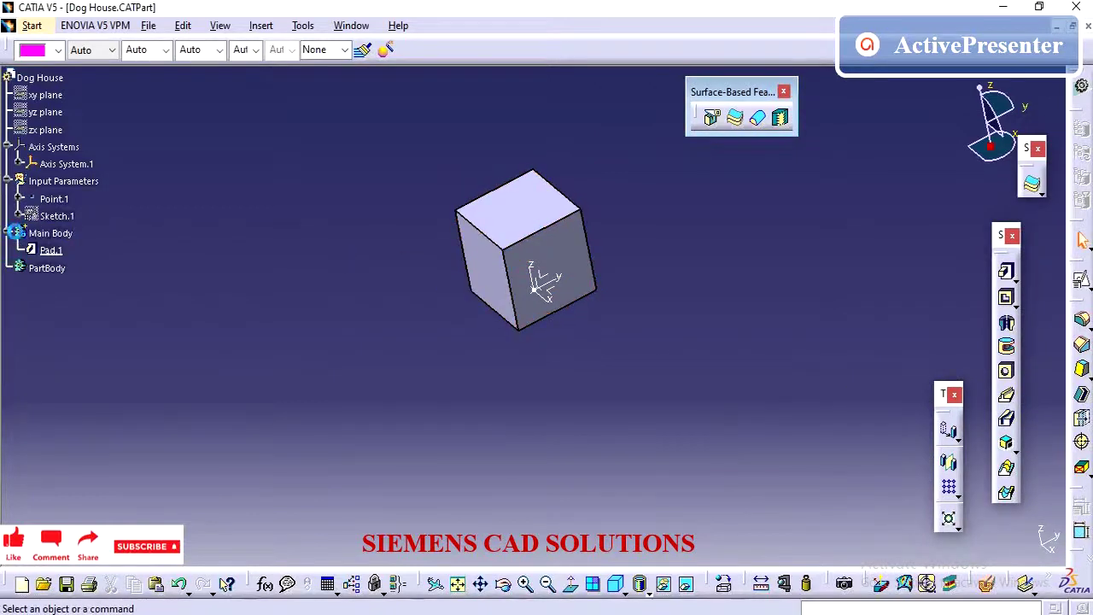
pyautogui.click(50, 250)
pyautogui.rightClick(49, 250)
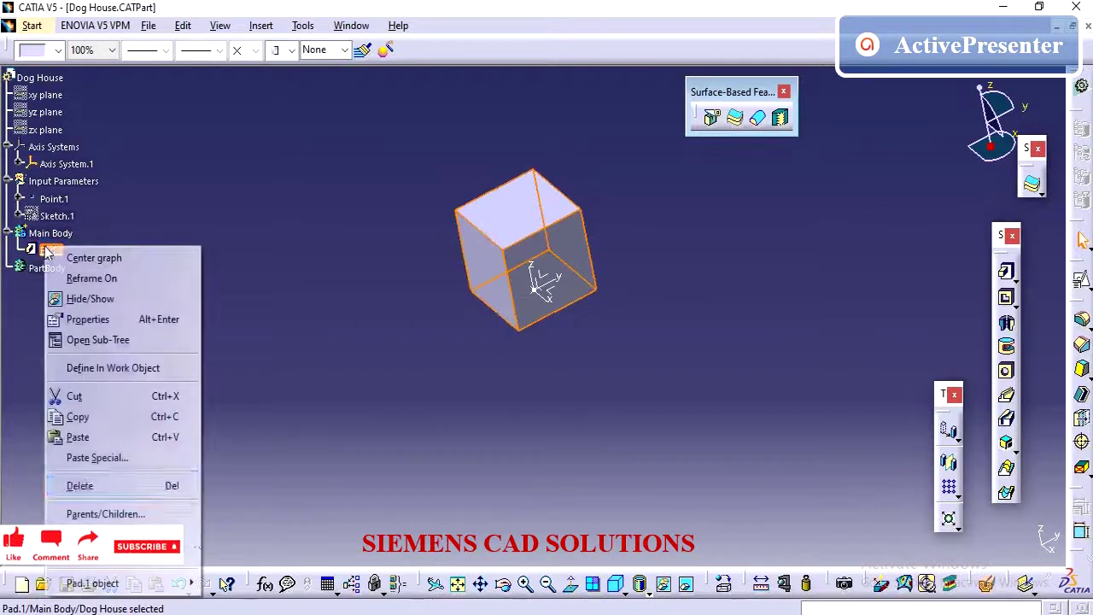
pyautogui.moveTo(186, 582)
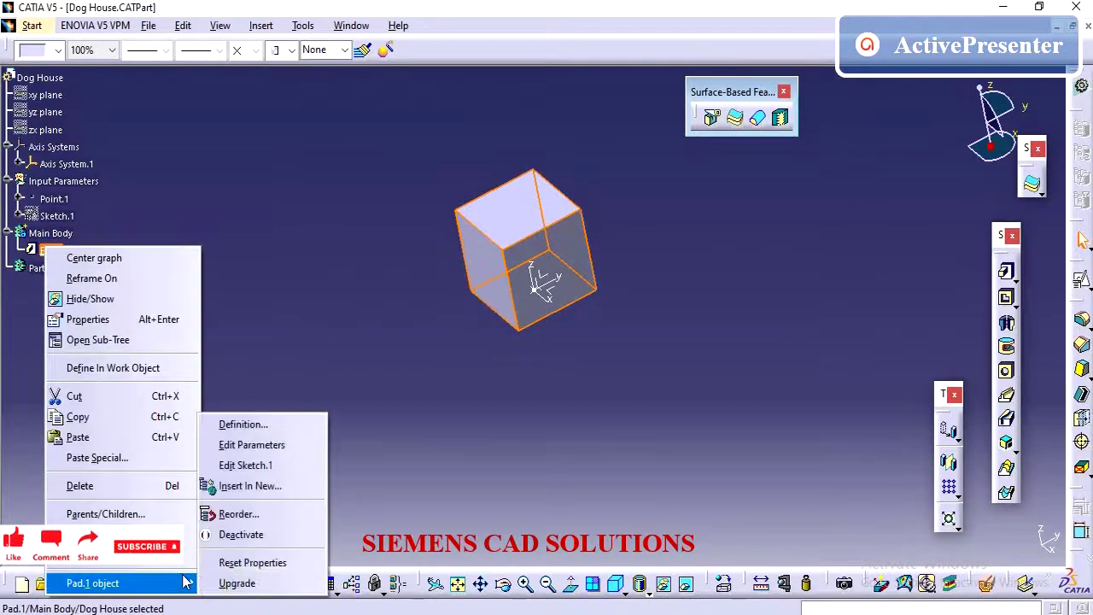
pyautogui.click(252, 562)
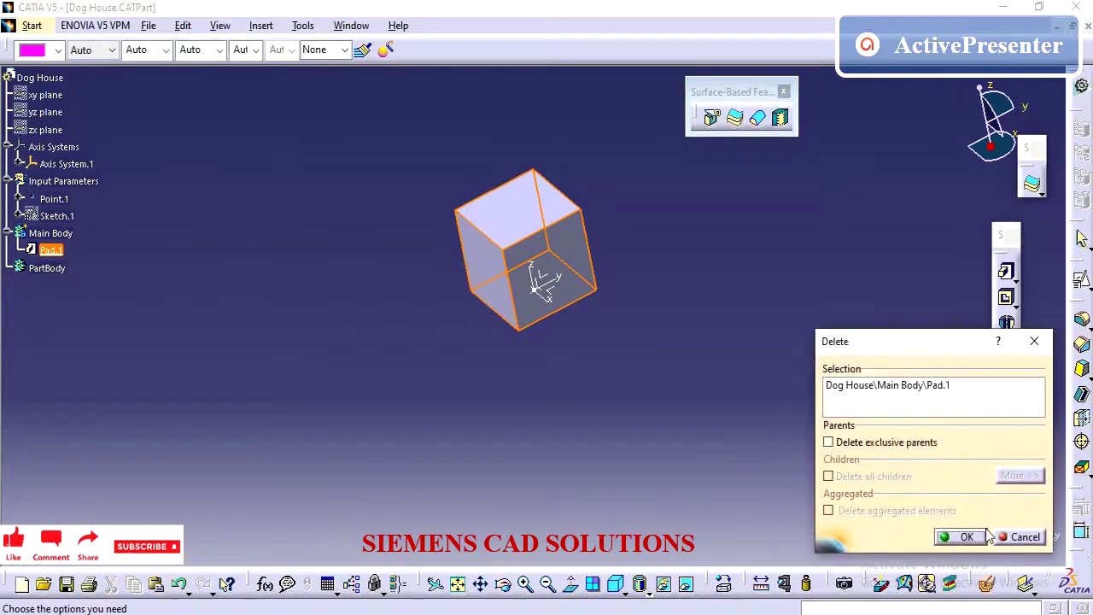
pyautogui.click(1023, 537)
# Step: Start a draft with a 3 deg angle and select the block's four vertical side faces as the faces to draft
pyautogui.moveTo(236, 337); pyautogui.dragTo(396, 182, button='middle')
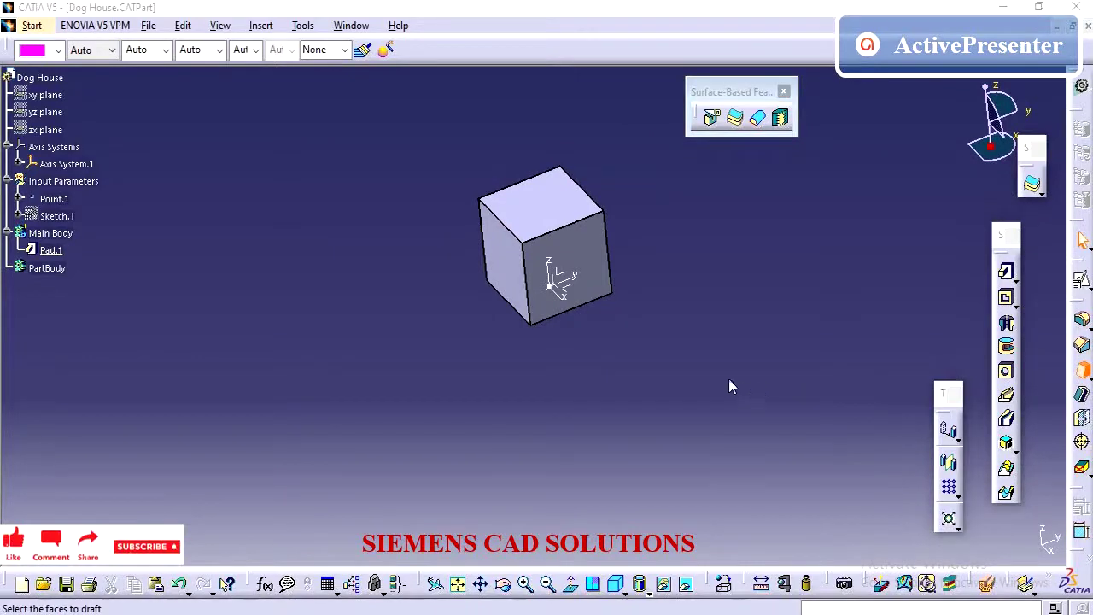
pyautogui.moveTo(656, 314); pyautogui.dragTo(659, 349, button='middle')
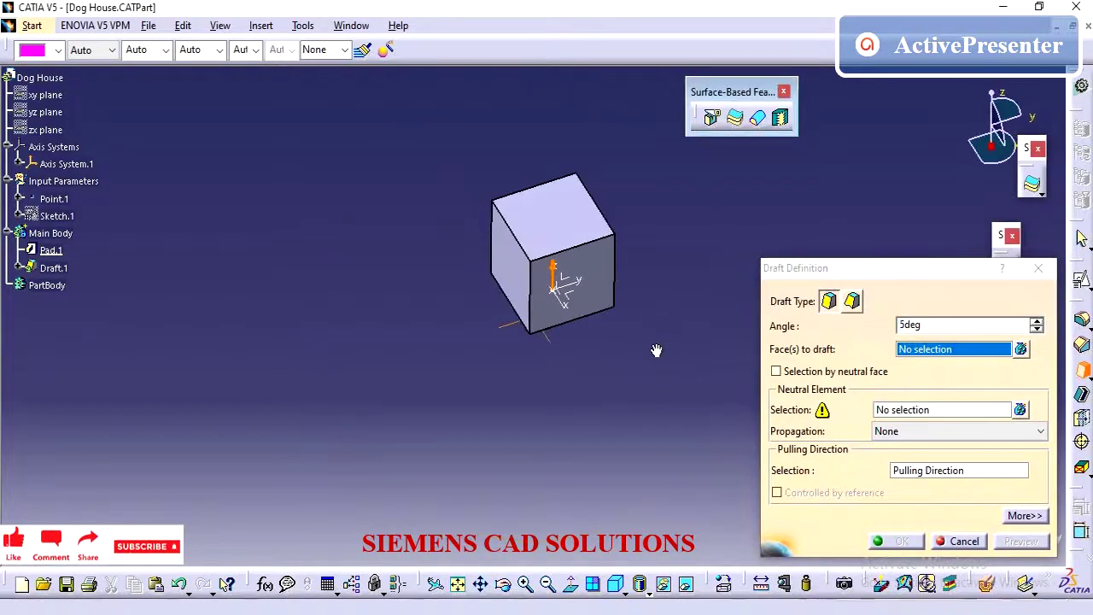
pyautogui.click(939, 324)
pyautogui.write('3')
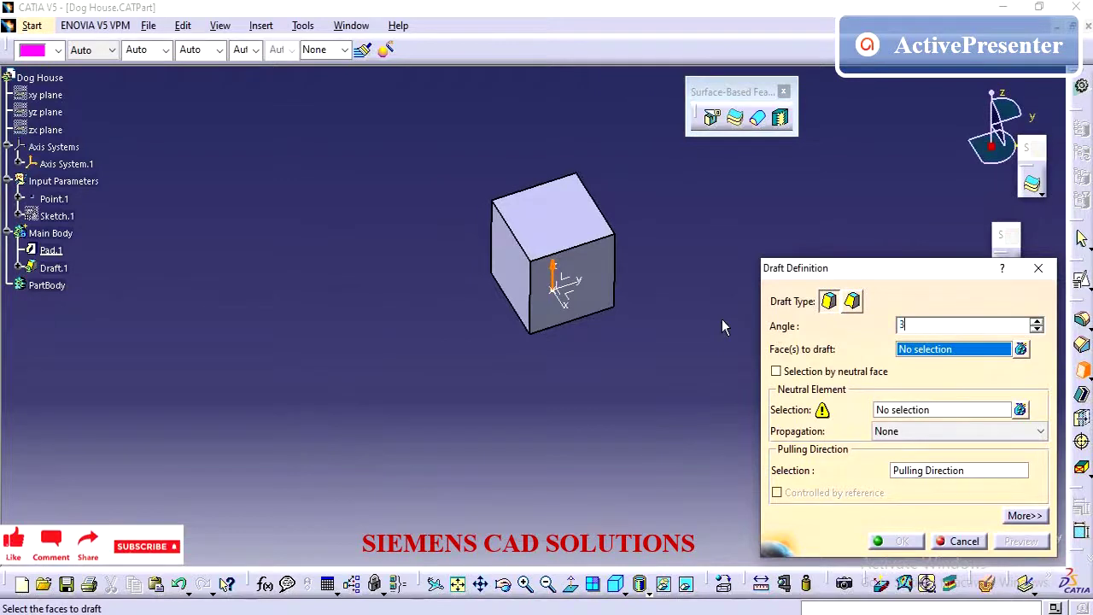
pyautogui.click(893, 350)
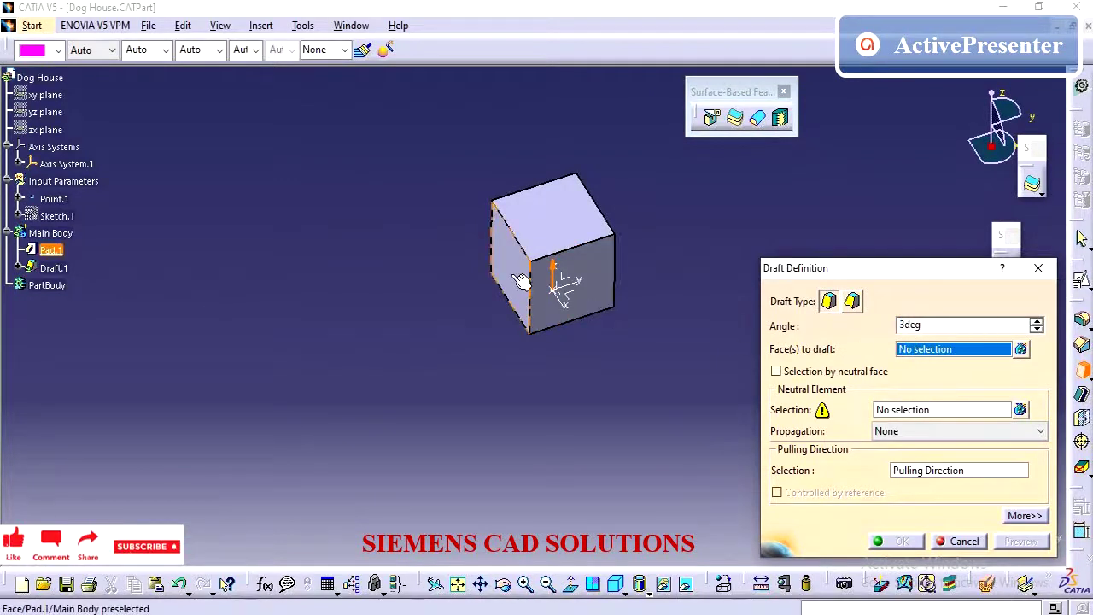
pyautogui.click(567, 277)
pyautogui.moveTo(513, 294); pyautogui.dragTo(410, 288, button='middle')
pyautogui.click(532, 288)
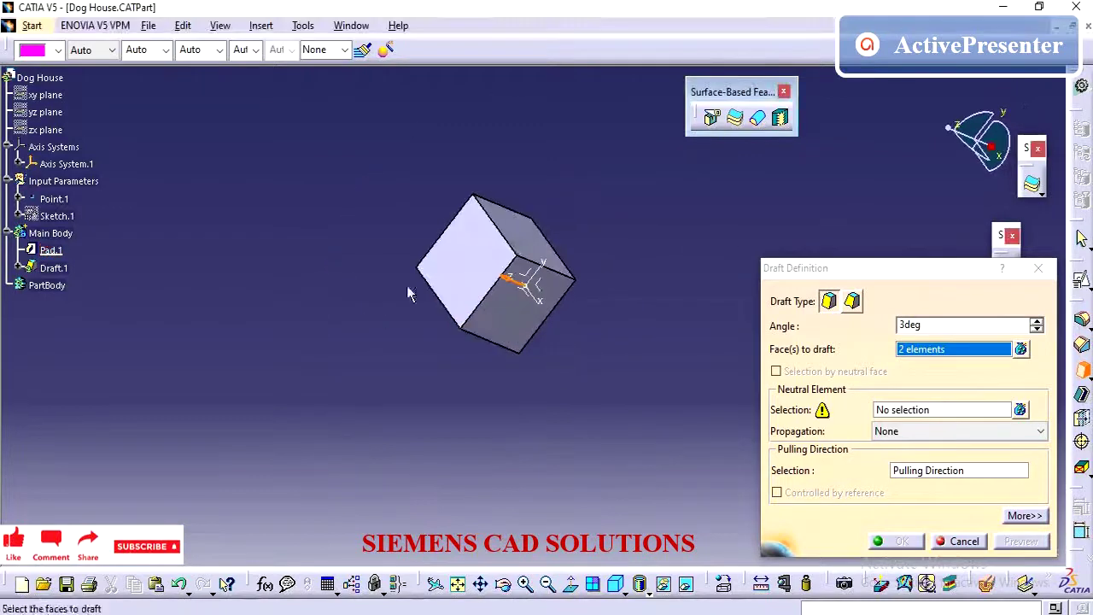
pyautogui.click(529, 236)
pyautogui.moveTo(476, 366); pyautogui.dragTo(581, 283, button='middle')
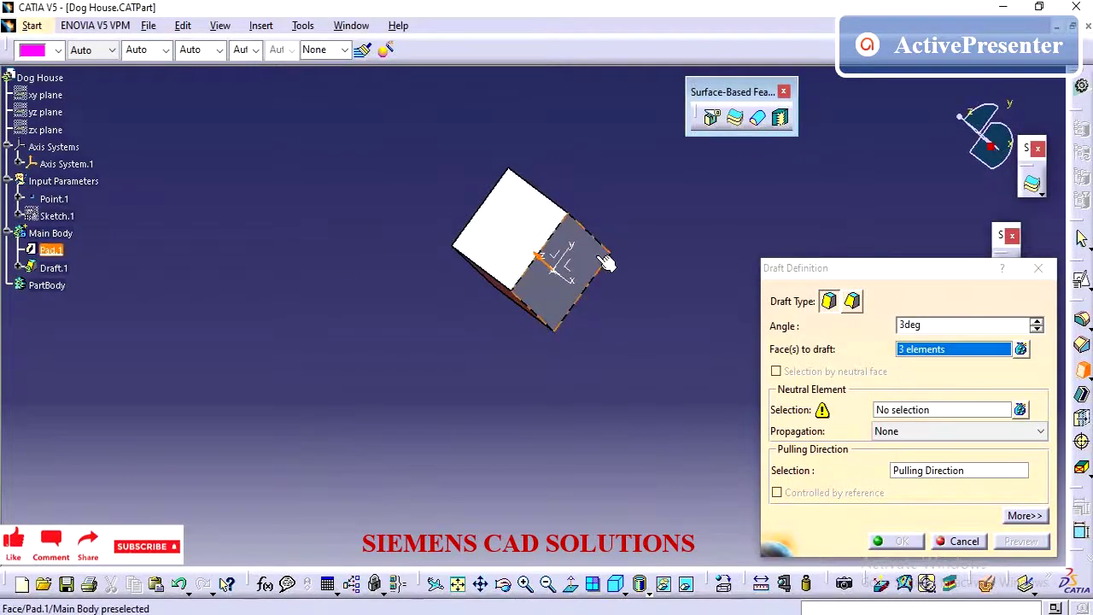
pyautogui.click(605, 262)
pyautogui.moveTo(467, 351); pyautogui.dragTo(864, 397, button='middle')
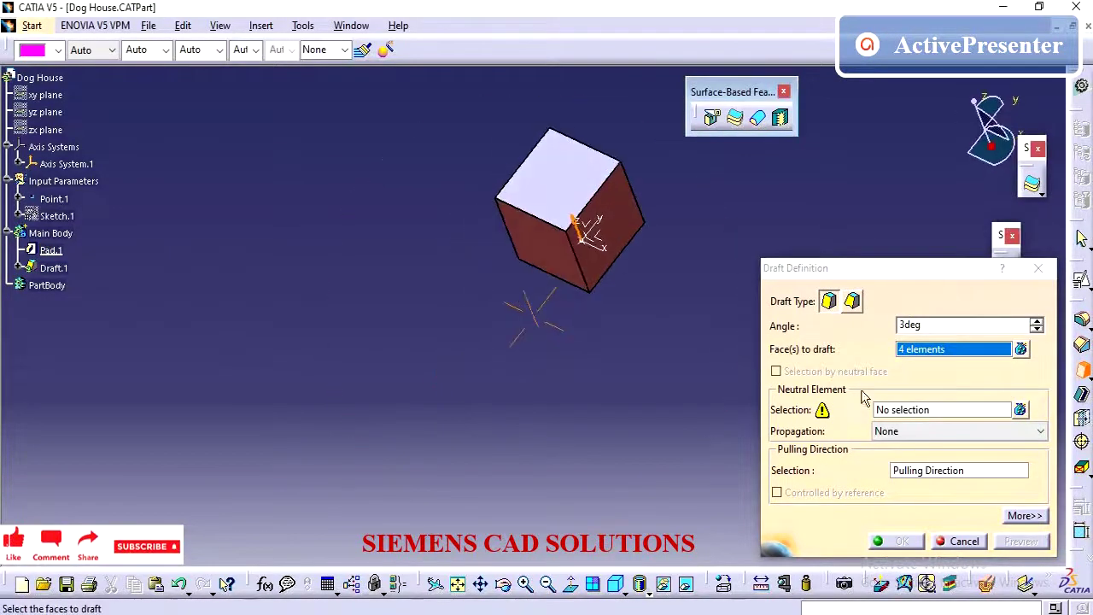
# Step: Set the block's top face as the draft's neutral element, then preview and apply the draft
pyautogui.click(927, 411)
pyautogui.click(559, 214)
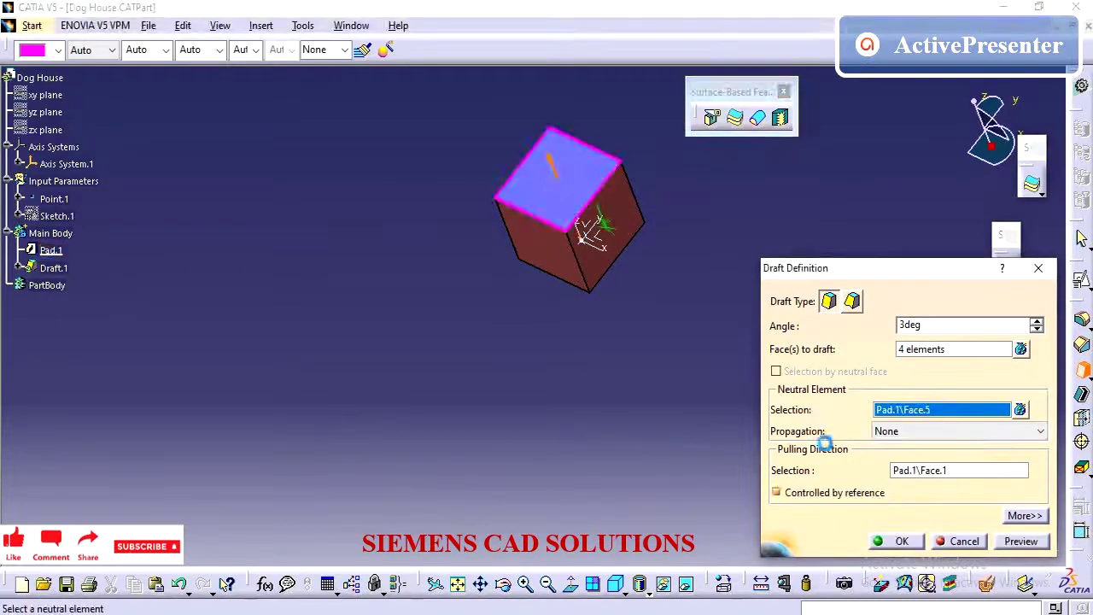
pyautogui.moveTo(415, 276); pyautogui.dragTo(444, 203, button='middle')
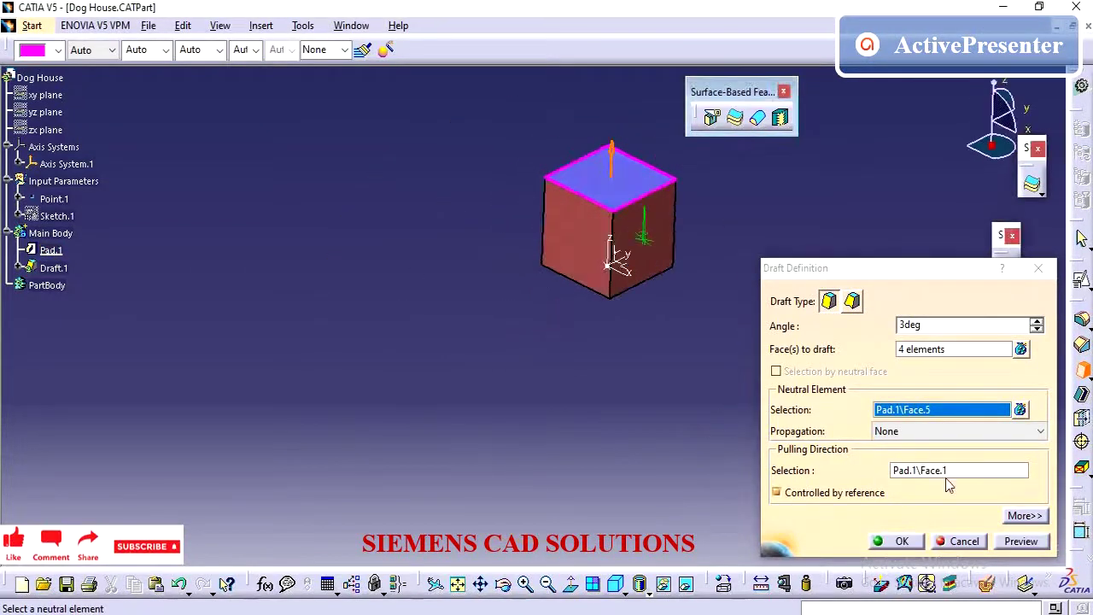
pyautogui.click(1020, 541)
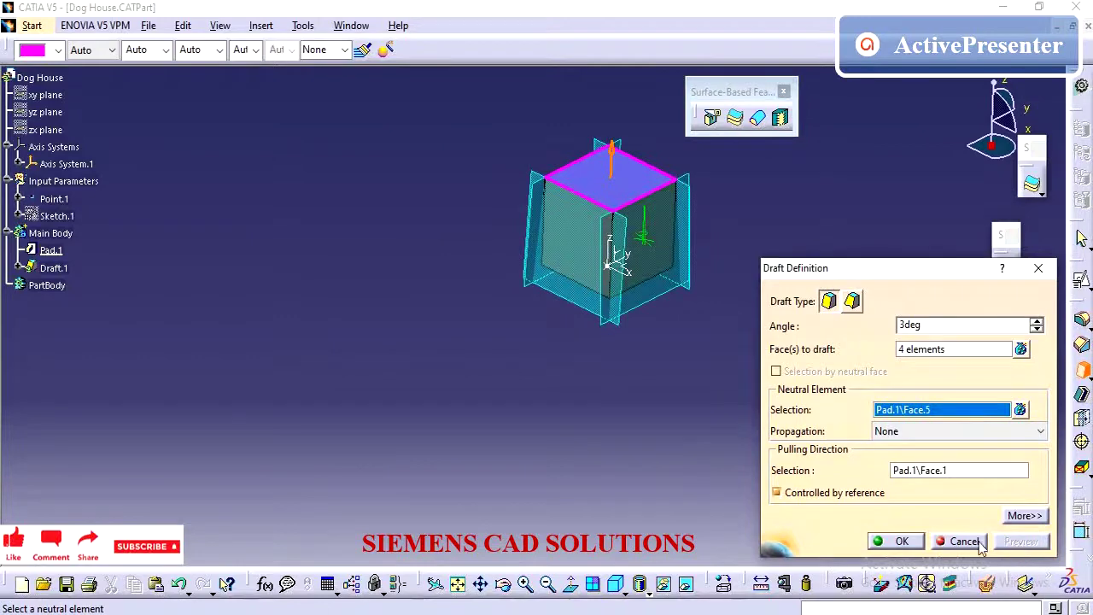
pyautogui.click(898, 542)
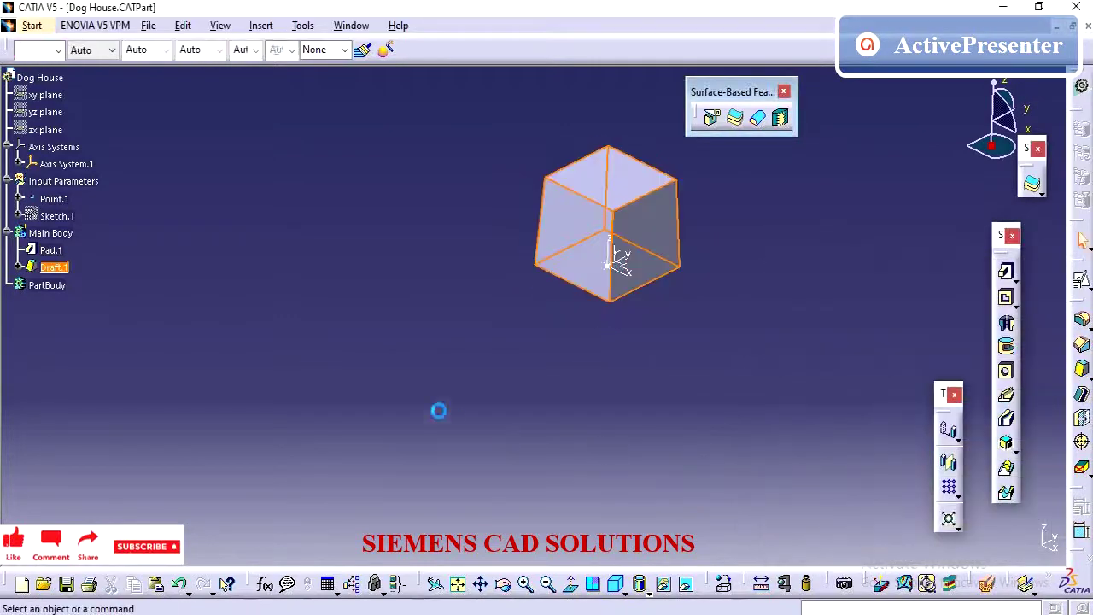
pyautogui.moveTo(487, 244); pyautogui.dragTo(477, 362, button='middle')
pyautogui.click(476, 361)
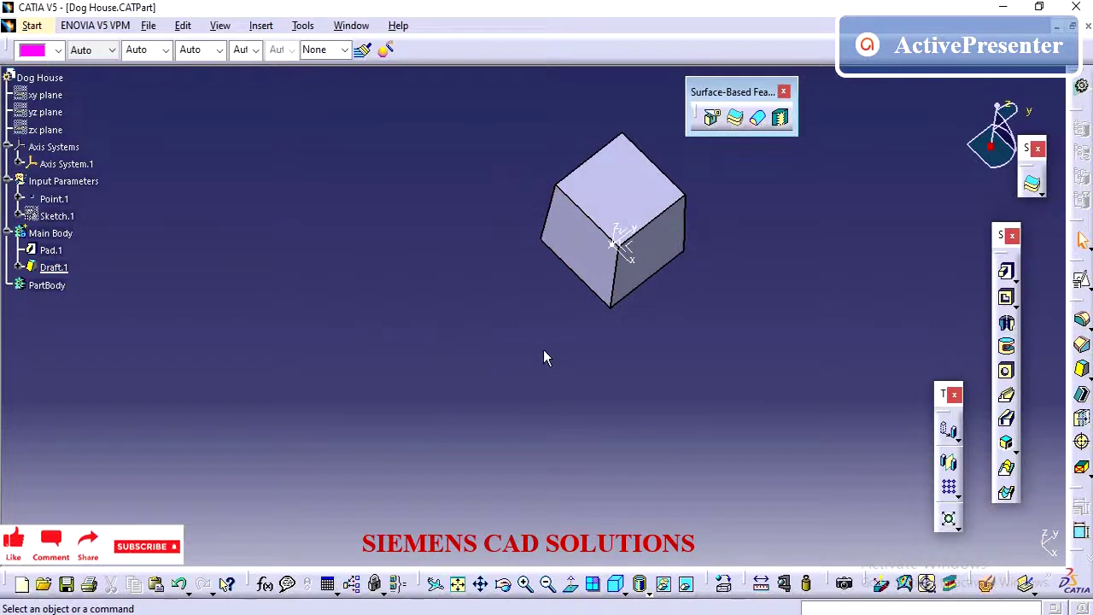
# Step: Make the Input Parameters set the active work object
pyautogui.moveTo(544, 357); pyautogui.dragTo(515, 223, button='middle')
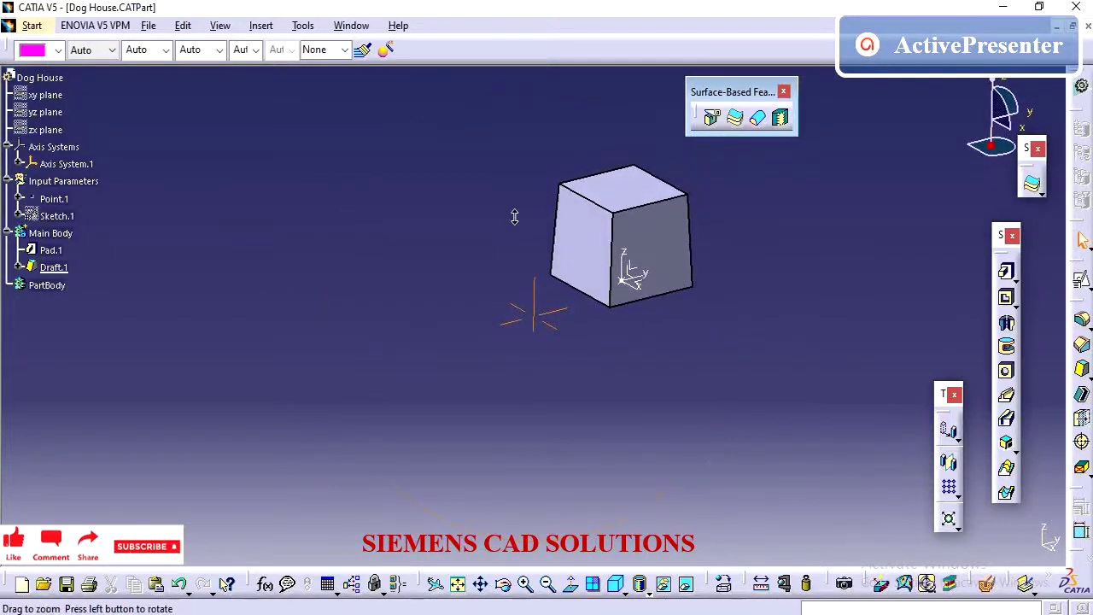
pyautogui.rightClick(75, 180)
pyautogui.click(159, 299)
pyautogui.click(277, 290)
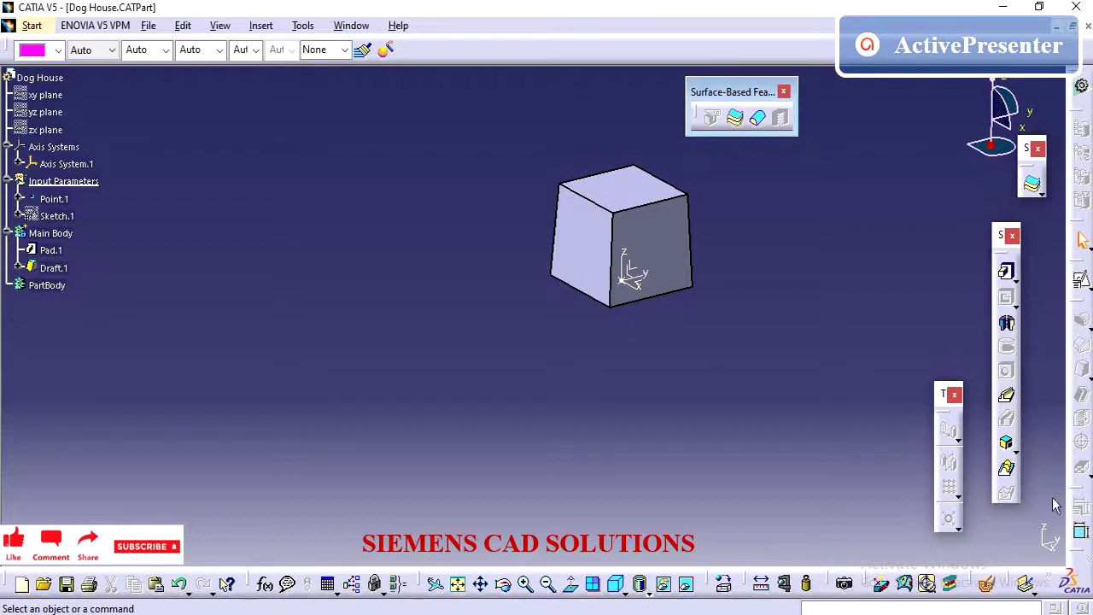
# Step: Create a reference plane offset 5 mm from the axis system's XY plane and collapse Main Body in the tree
pyautogui.moveTo(948, 419); pyautogui.dragTo(953, 198)
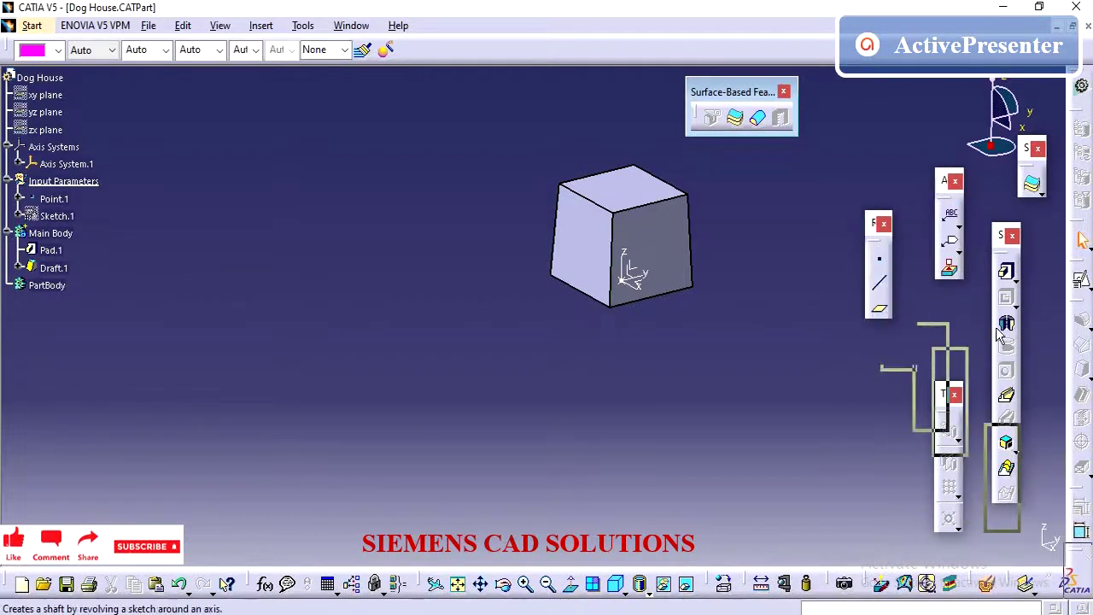
pyautogui.click(881, 310)
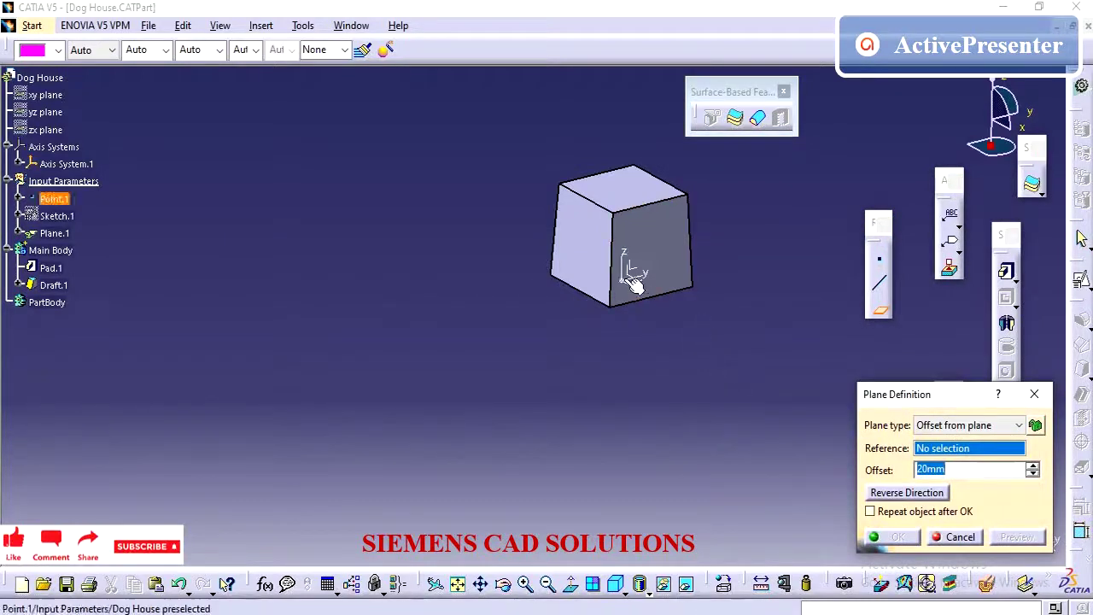
pyautogui.moveTo(655, 305); pyautogui.dragTo(598, 346, button='middle')
pyautogui.click(706, 277)
pyautogui.click(962, 477)
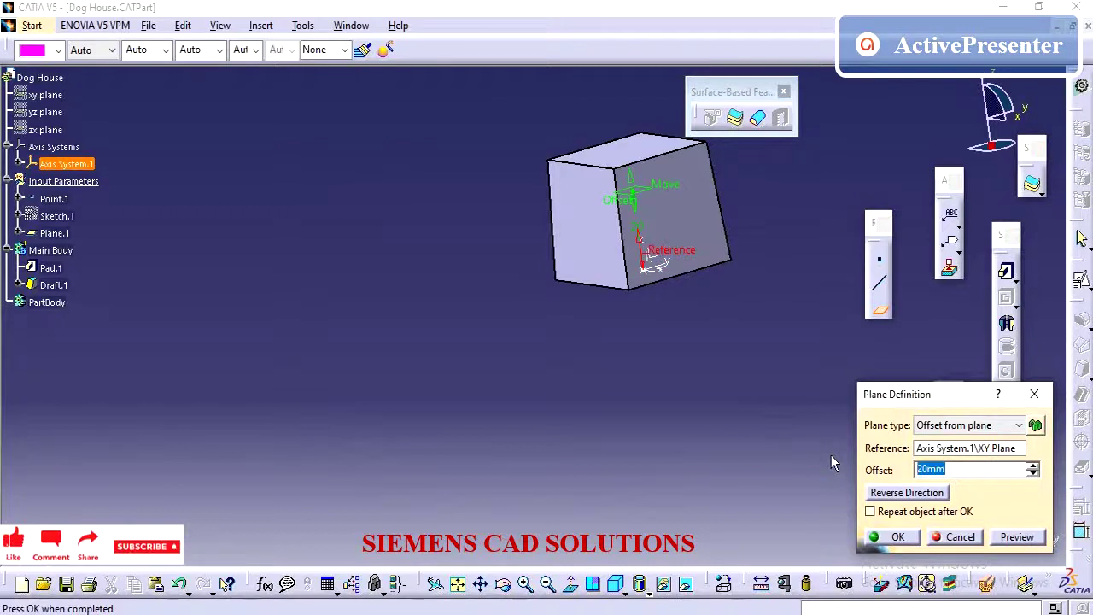
pyautogui.write('5')
pyautogui.press('Return')
pyautogui.moveTo(652, 439); pyautogui.dragTo(484, 248, button='middle')
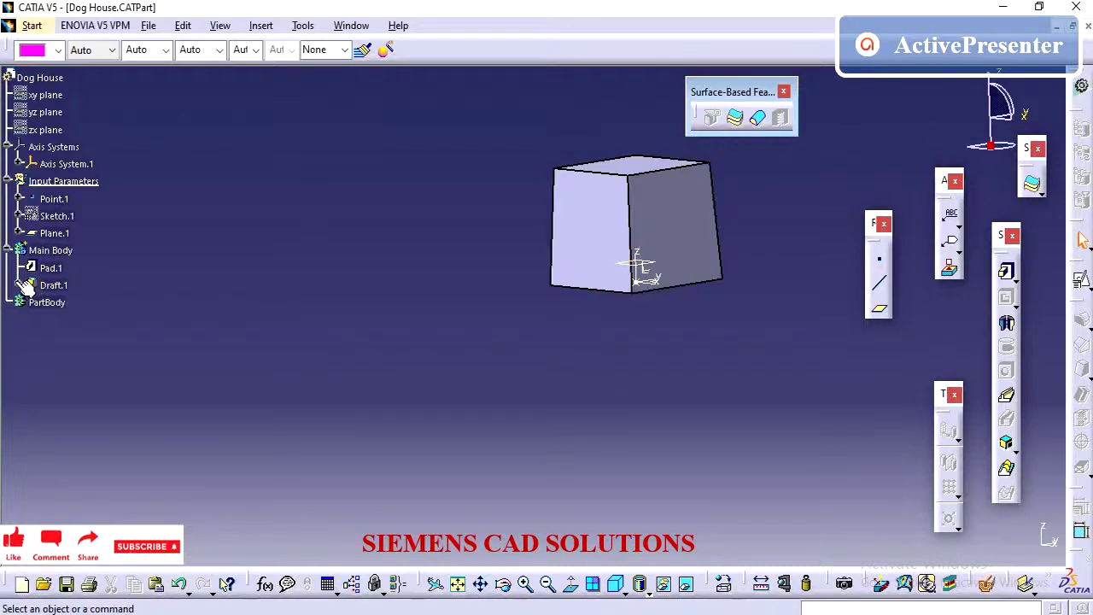
pyautogui.click(10, 251)
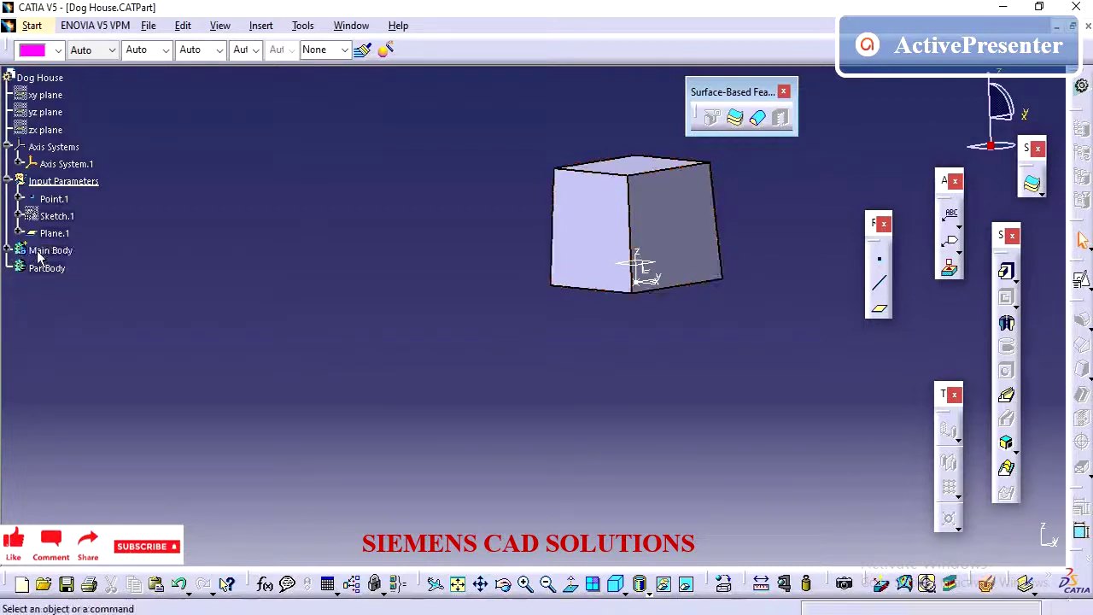
# Step: Copy Main Body, paste the copy into the Dog House part and expand the pasted body in the tree
pyautogui.click(39, 250)
pyautogui.rightClick(39, 250)
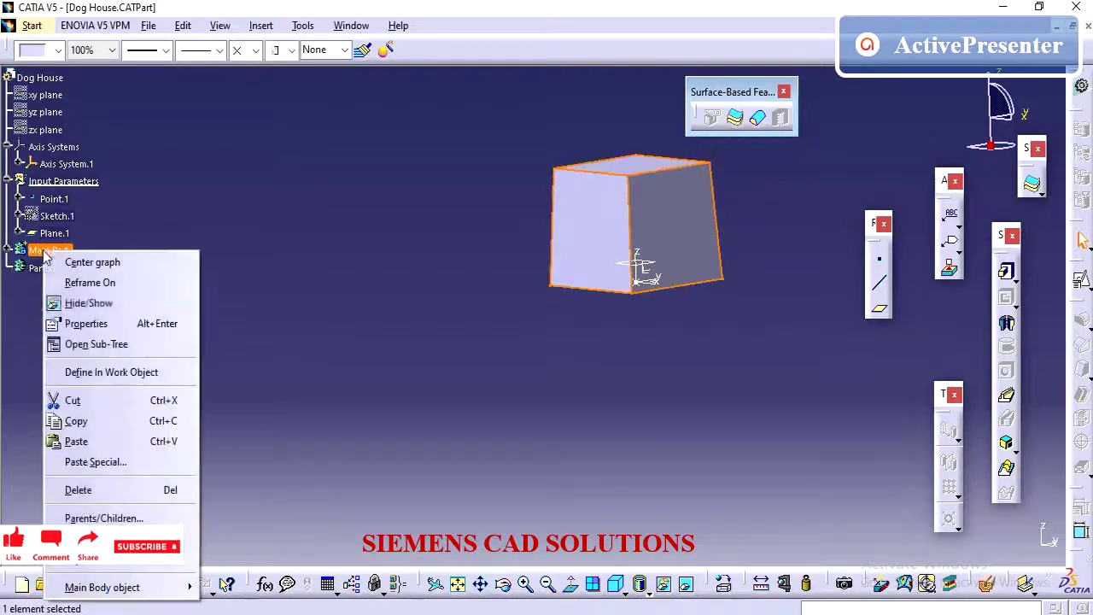
pyautogui.click(116, 424)
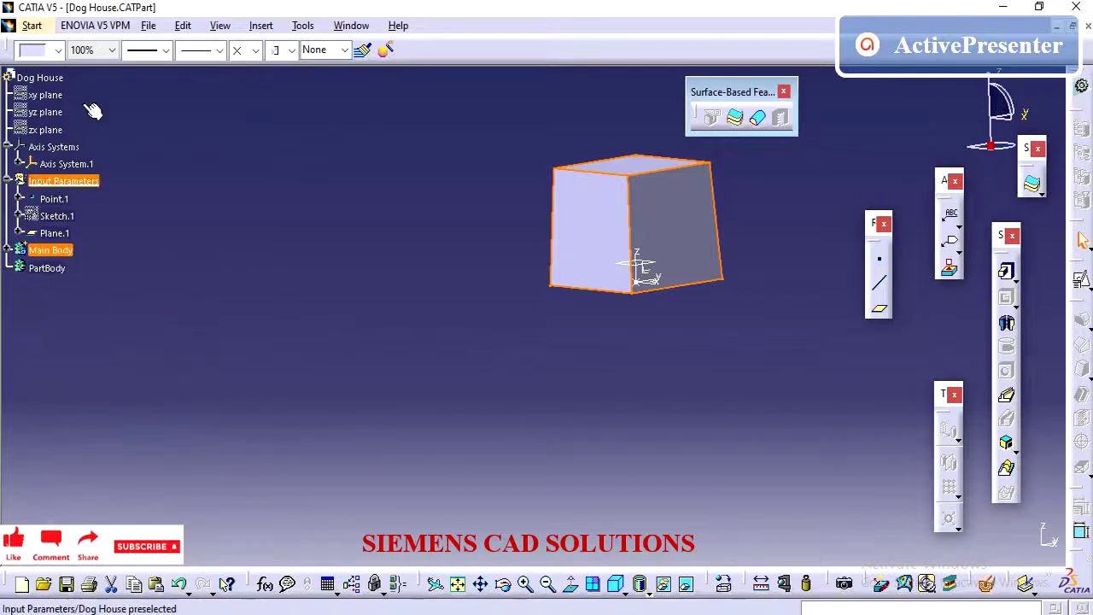
pyautogui.rightClick(39, 78)
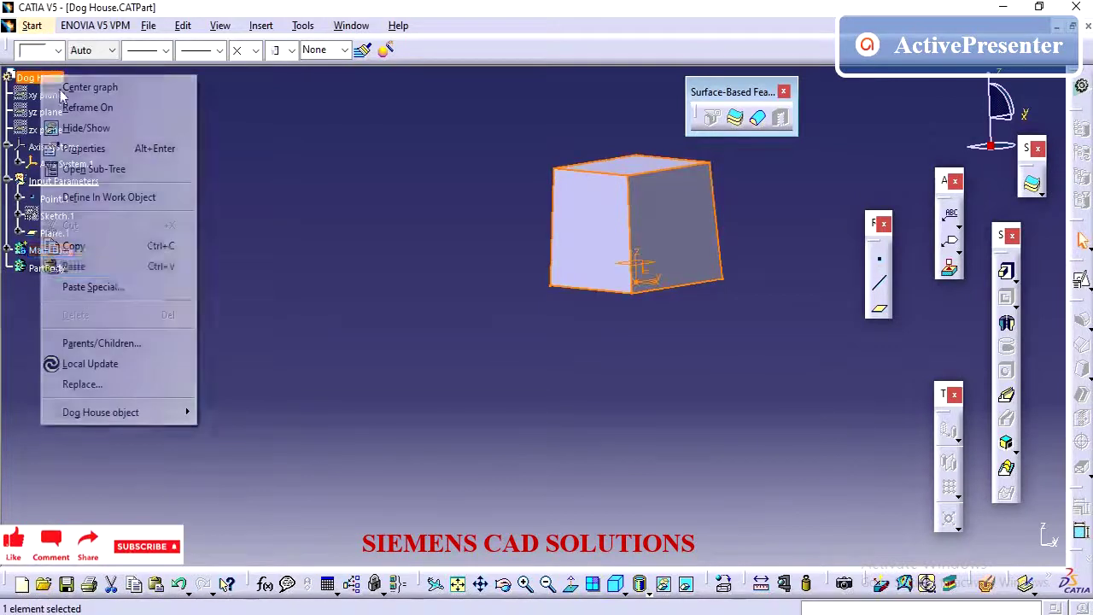
pyautogui.click(124, 270)
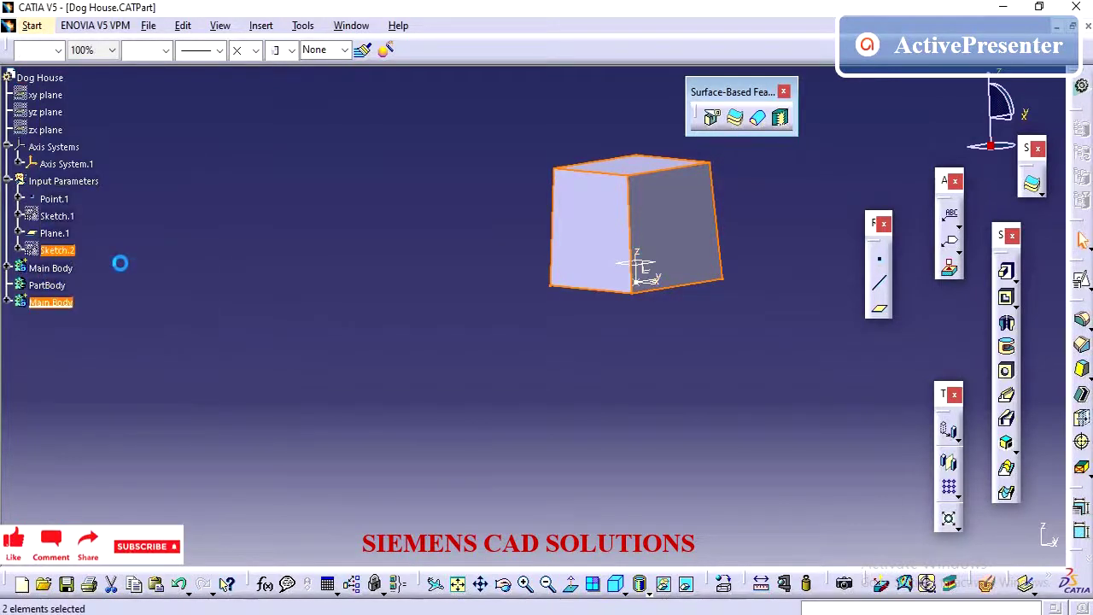
pyautogui.click(8, 302)
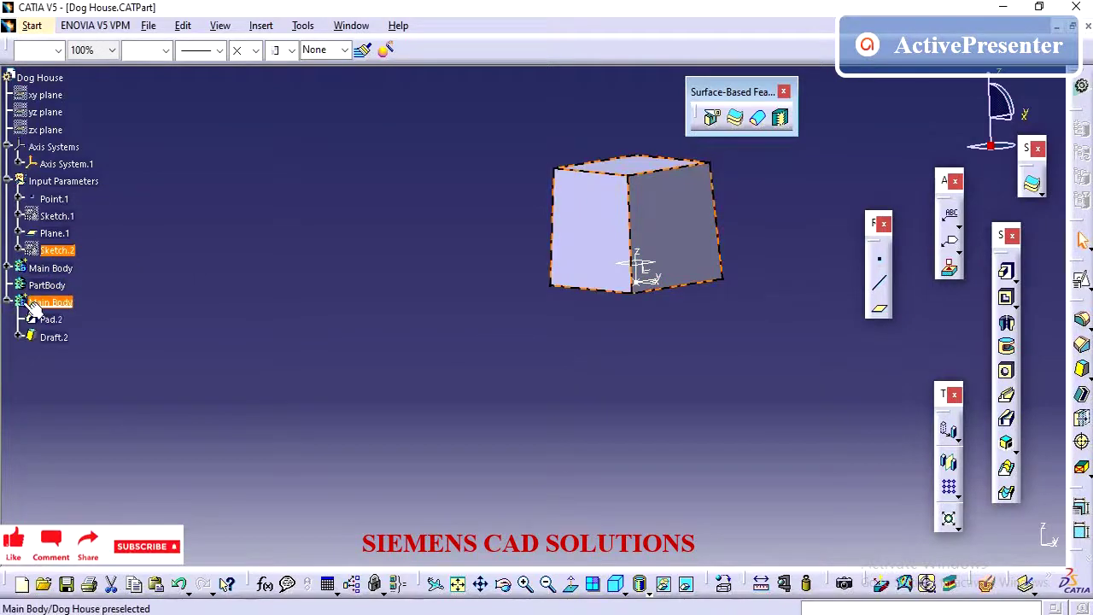
pyautogui.rightClick(58, 308)
pyautogui.click(90, 341)
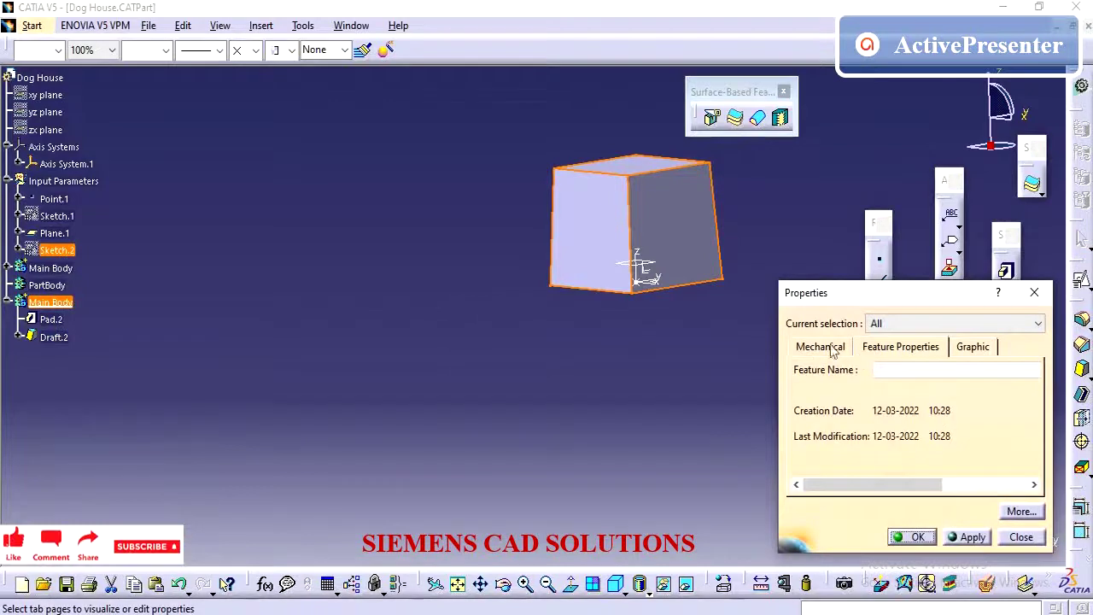
pyautogui.click(829, 347)
pyautogui.click(972, 538)
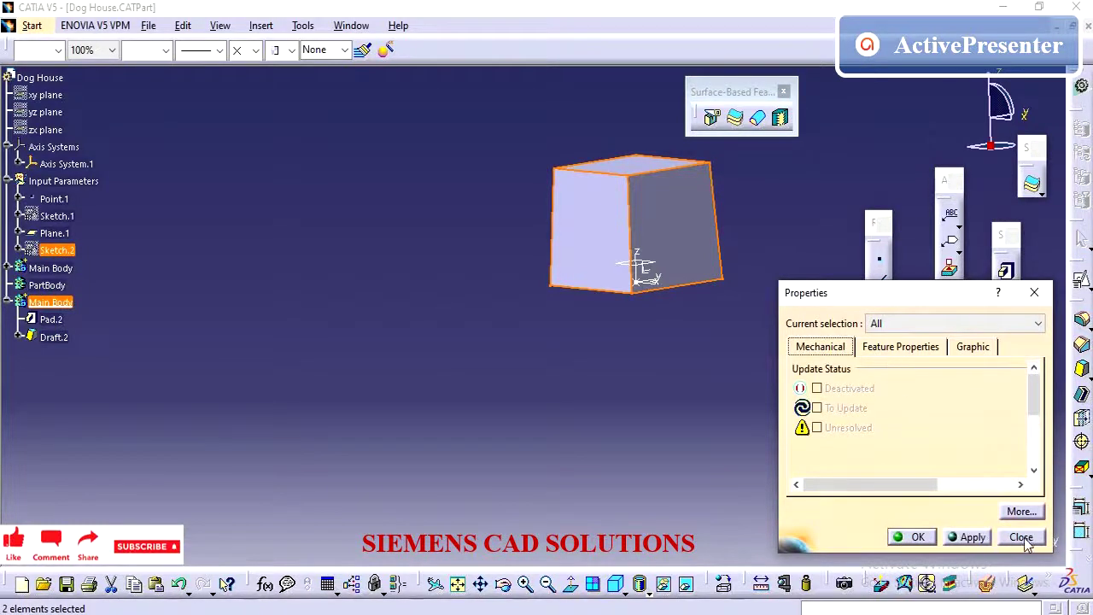
pyautogui.click(1022, 537)
# Step: Rename the pasted copy of Main Body as Inner Core out
pyautogui.rightClick(58, 302)
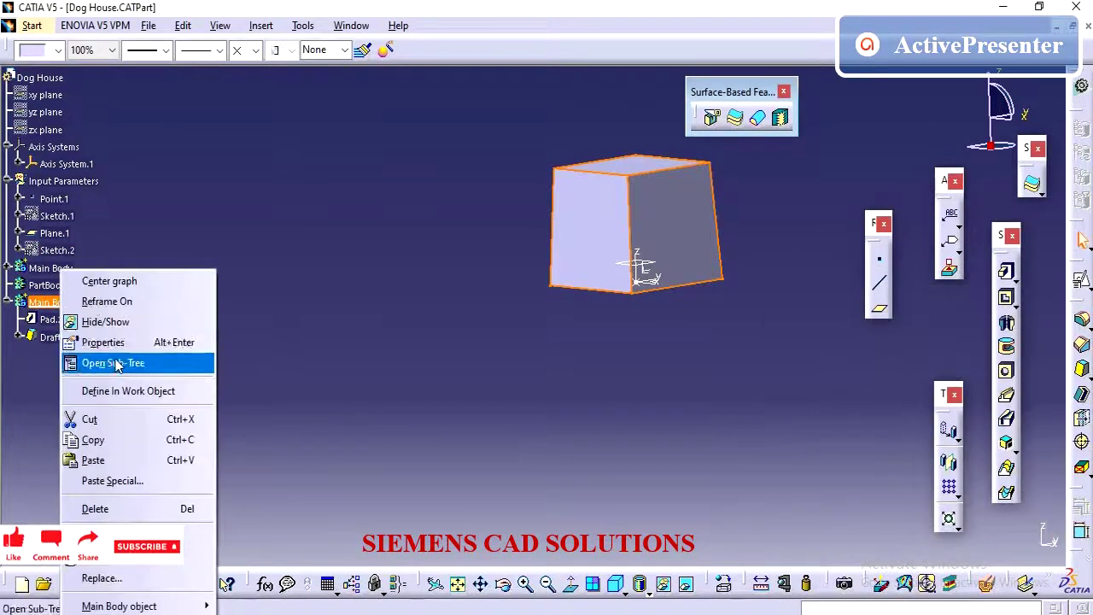
pyautogui.click(110, 342)
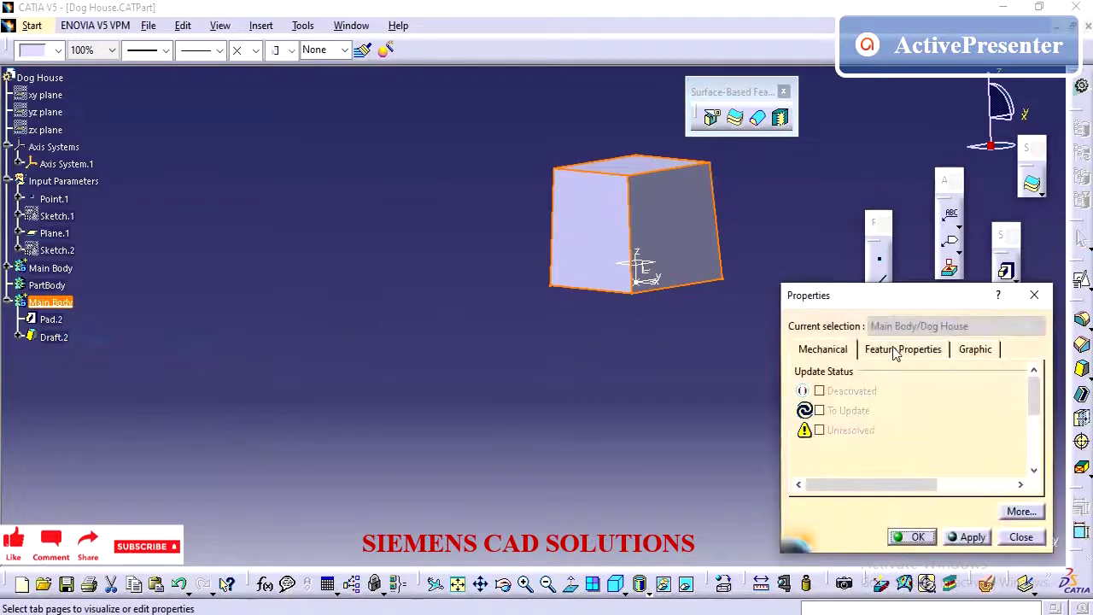
pyautogui.click(899, 350)
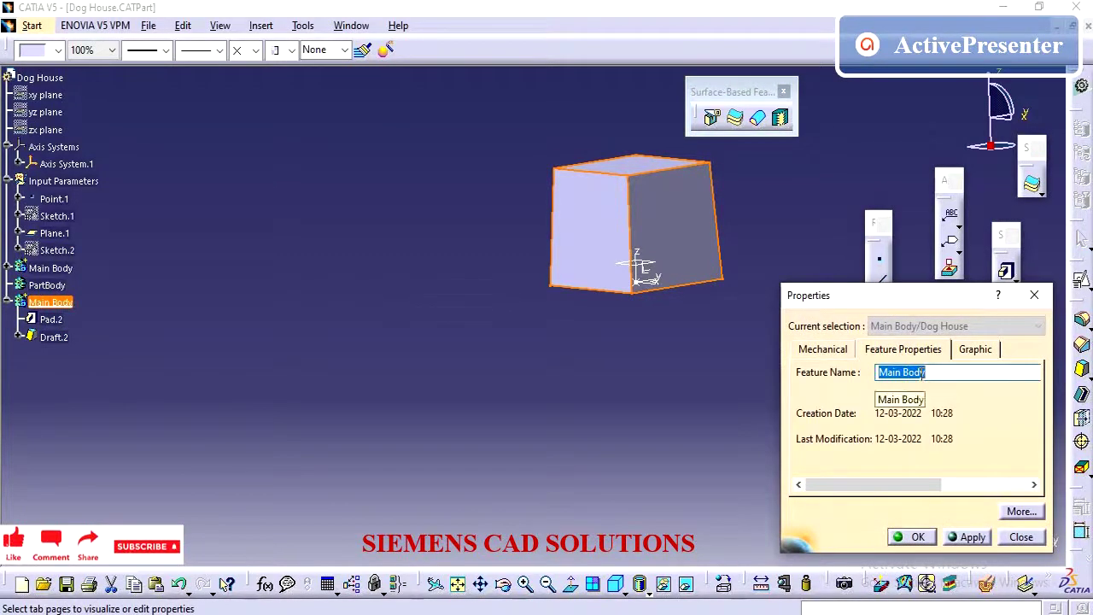
pyautogui.press('BackSpace')
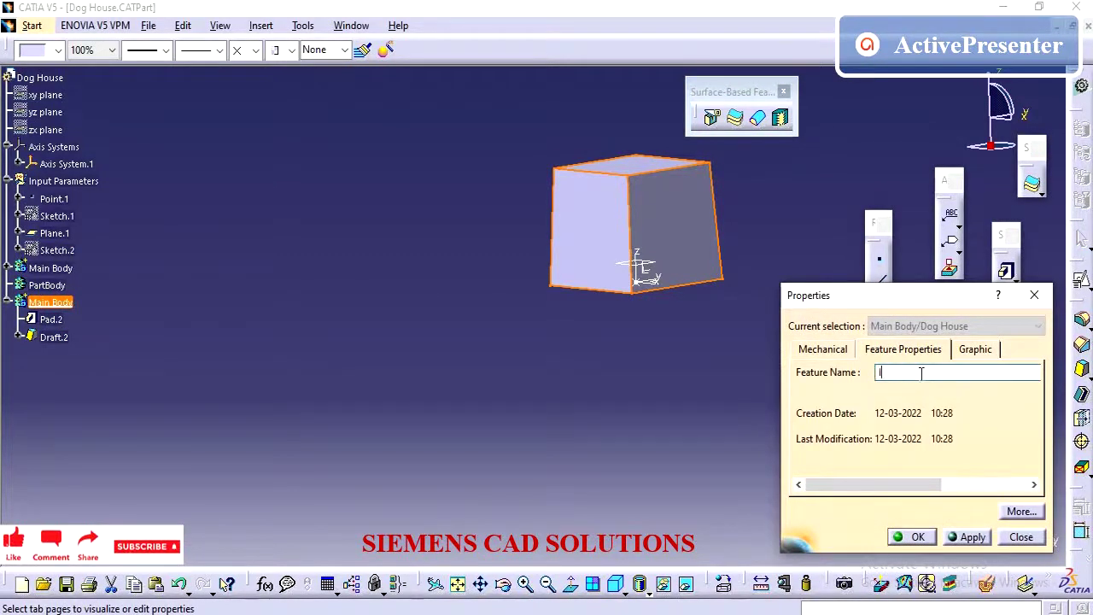
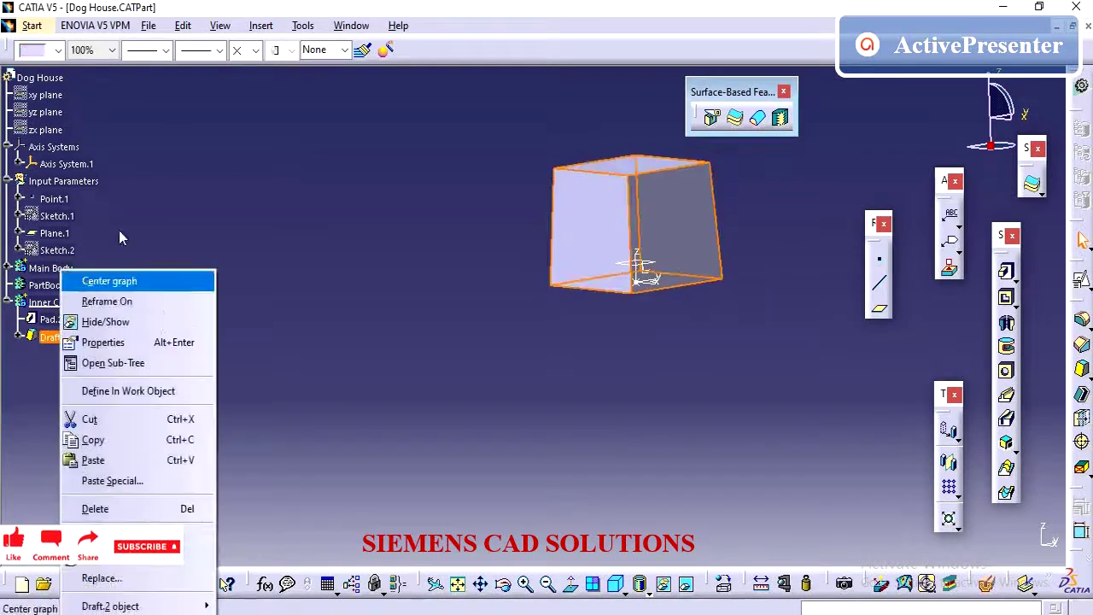
# Step: Make the Inner Core out body's draft the active work object and split the body with Plane.1, keeping the portion below the plane
pyautogui.click(154, 390)
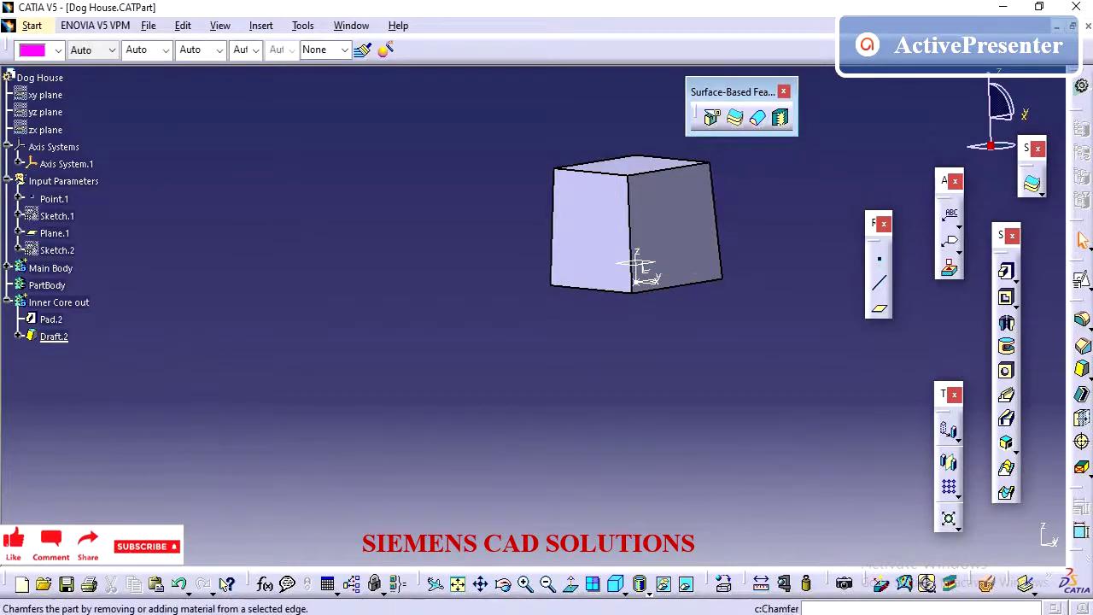
pyautogui.click(710, 121)
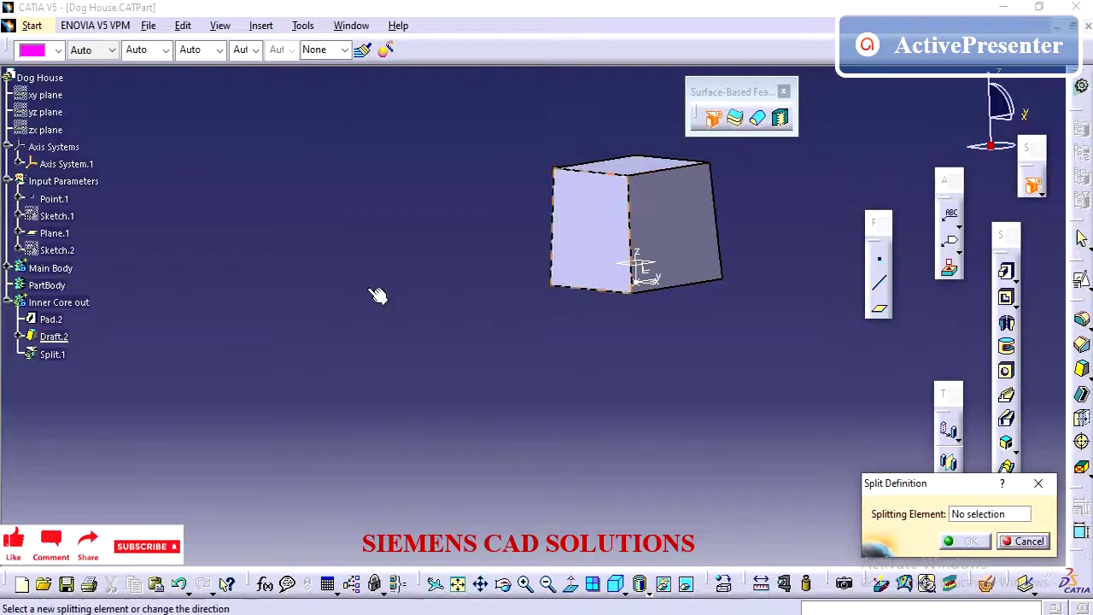
pyautogui.click(66, 233)
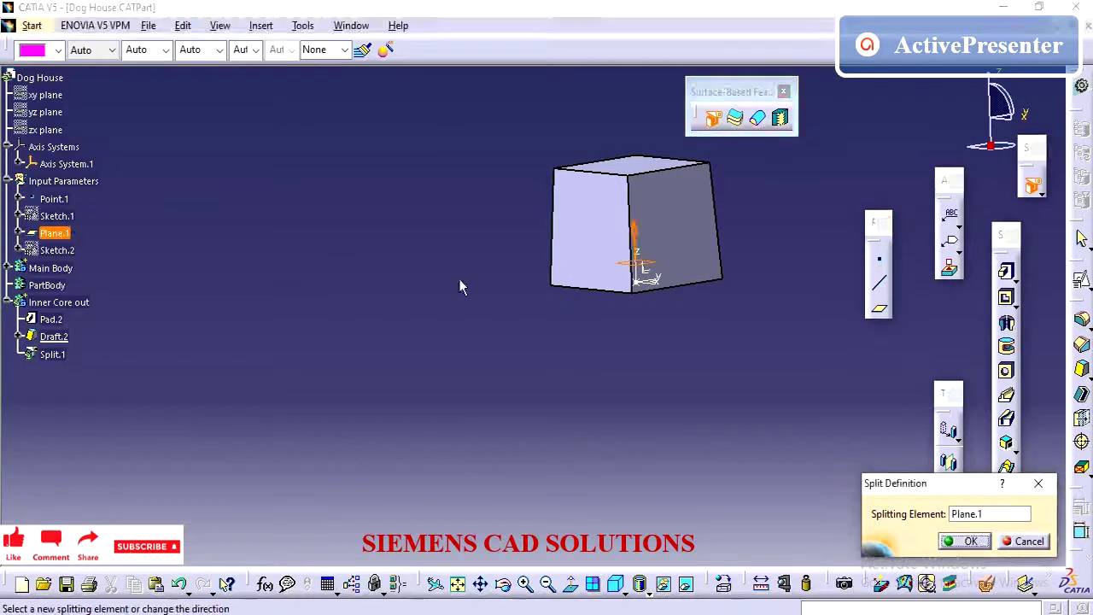
pyautogui.click(635, 239)
pyautogui.click(948, 540)
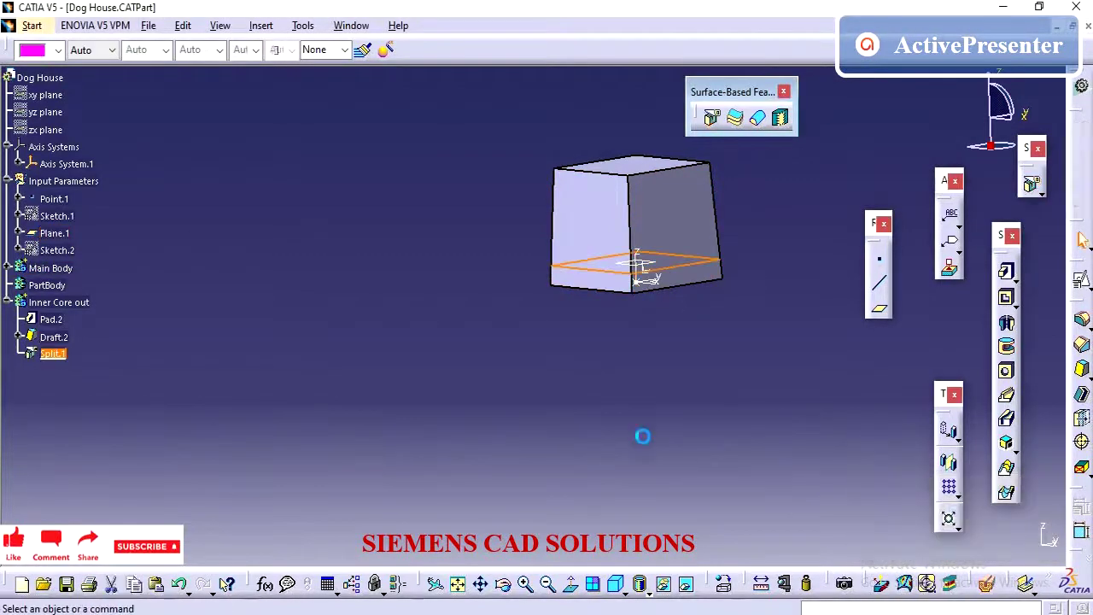
# Step: Hide Main Body
pyautogui.click(51, 267)
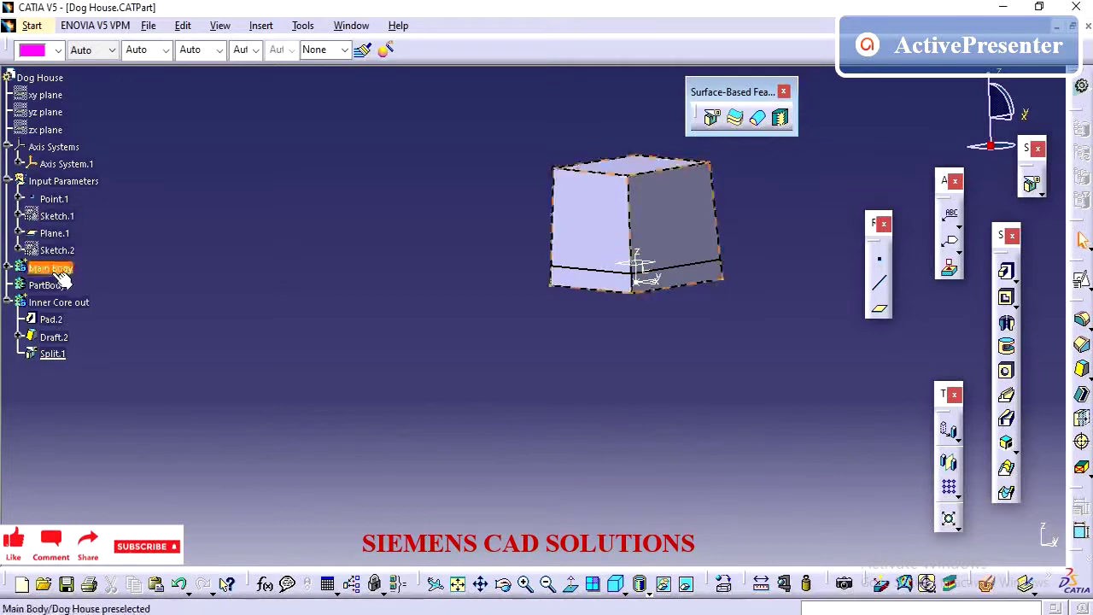
pyautogui.rightClick(51, 267)
pyautogui.click(125, 321)
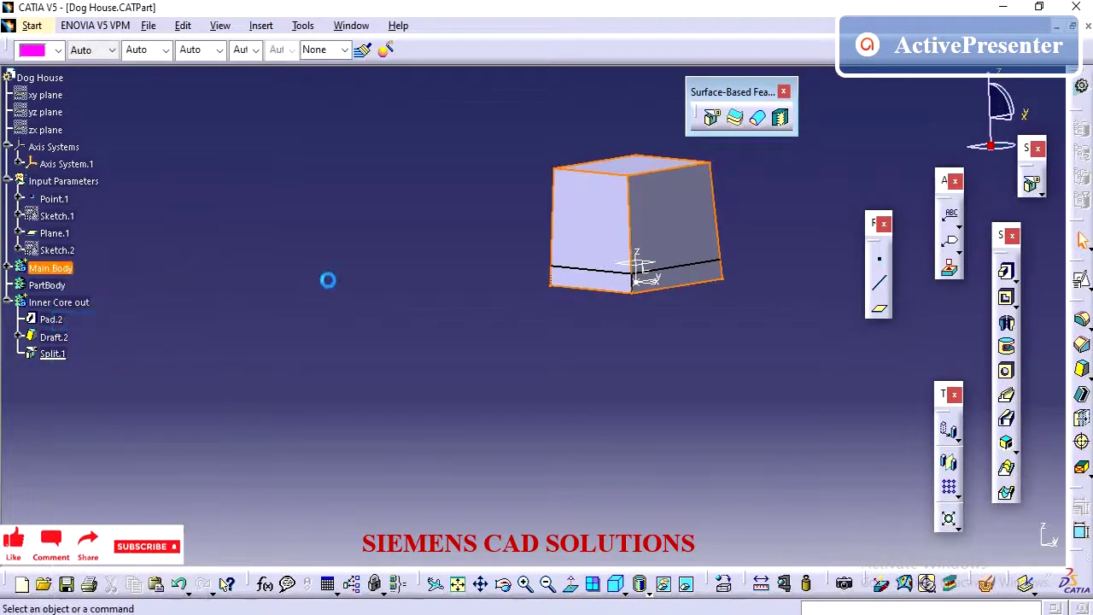
pyautogui.moveTo(702, 299); pyautogui.dragTo(639, 345, button='middle')
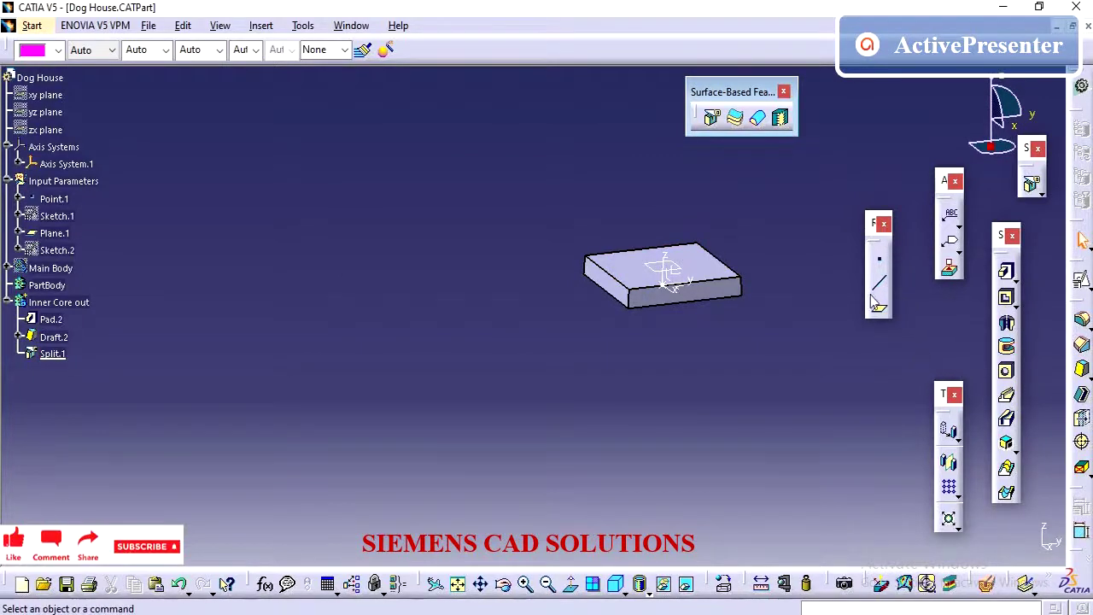
# Step: Apply a -1 mm thickness to the four side faces of the Inner Core out slab
pyautogui.click(1082, 418)
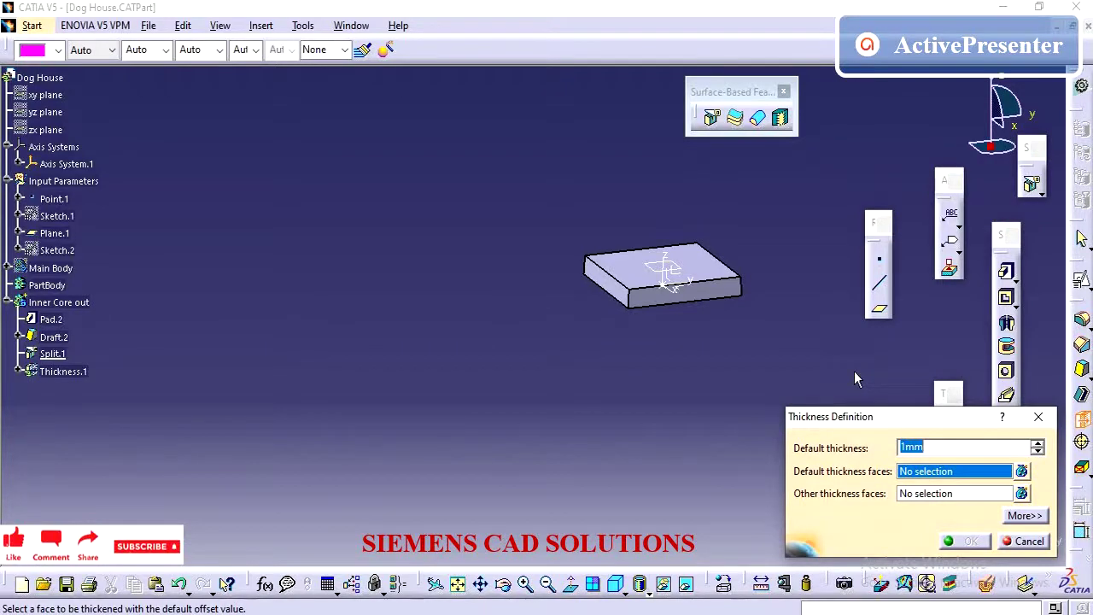
pyautogui.write('-')
pyautogui.write('1')
pyautogui.click(616, 290)
pyautogui.click(662, 295)
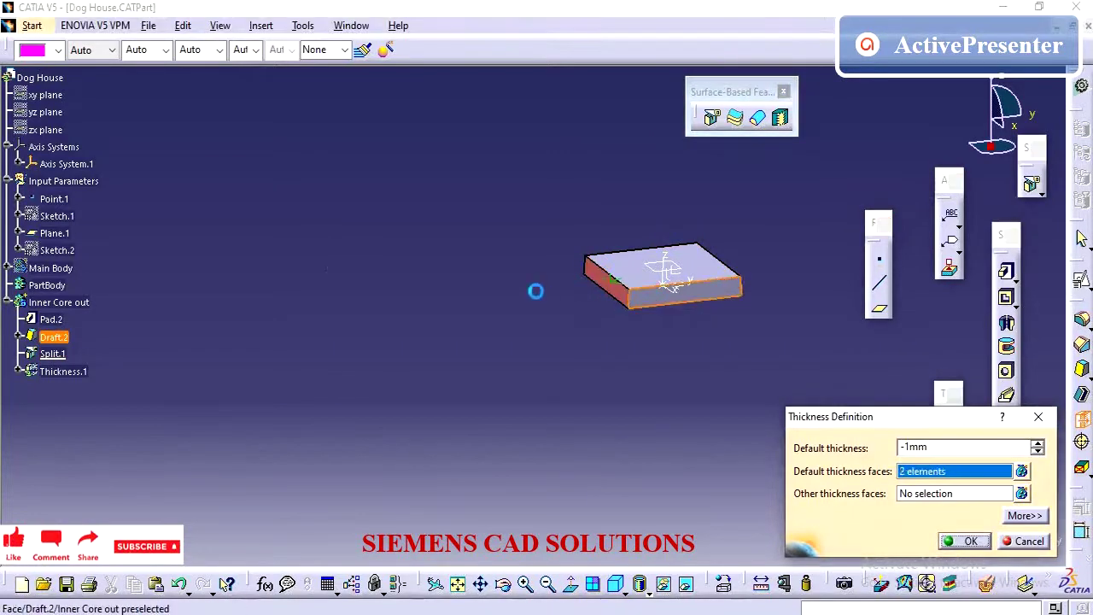
pyautogui.moveTo(536, 291); pyautogui.dragTo(710, 334, button='middle')
pyautogui.click(482, 246)
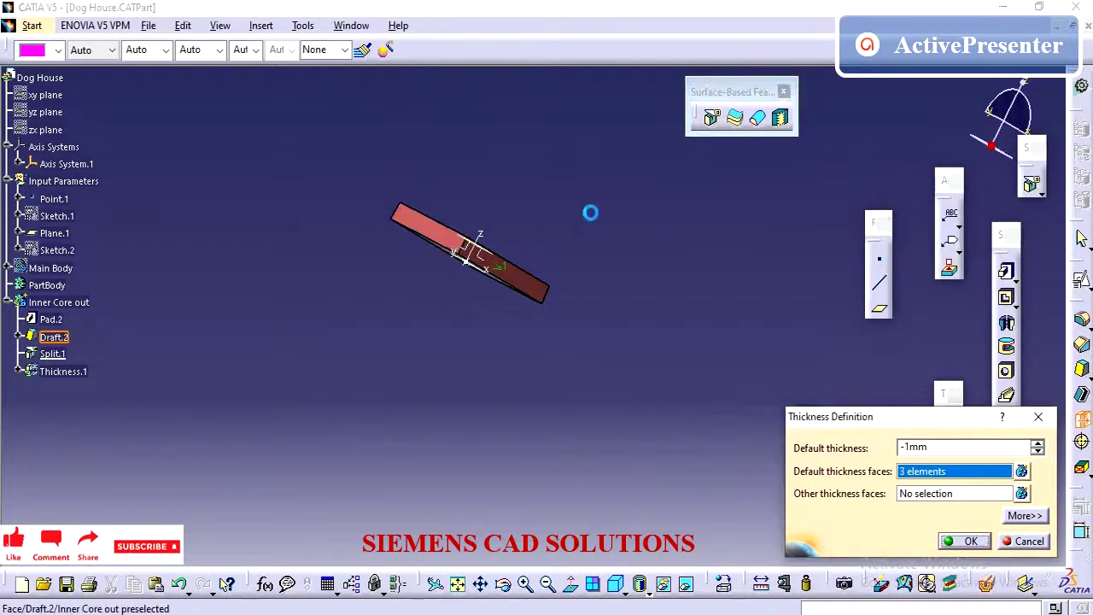
pyautogui.moveTo(589, 213); pyautogui.dragTo(624, 363, button='middle')
pyautogui.click(551, 374)
pyautogui.moveTo(422, 370); pyautogui.dragTo(626, 365, button='middle')
pyautogui.click(970, 544)
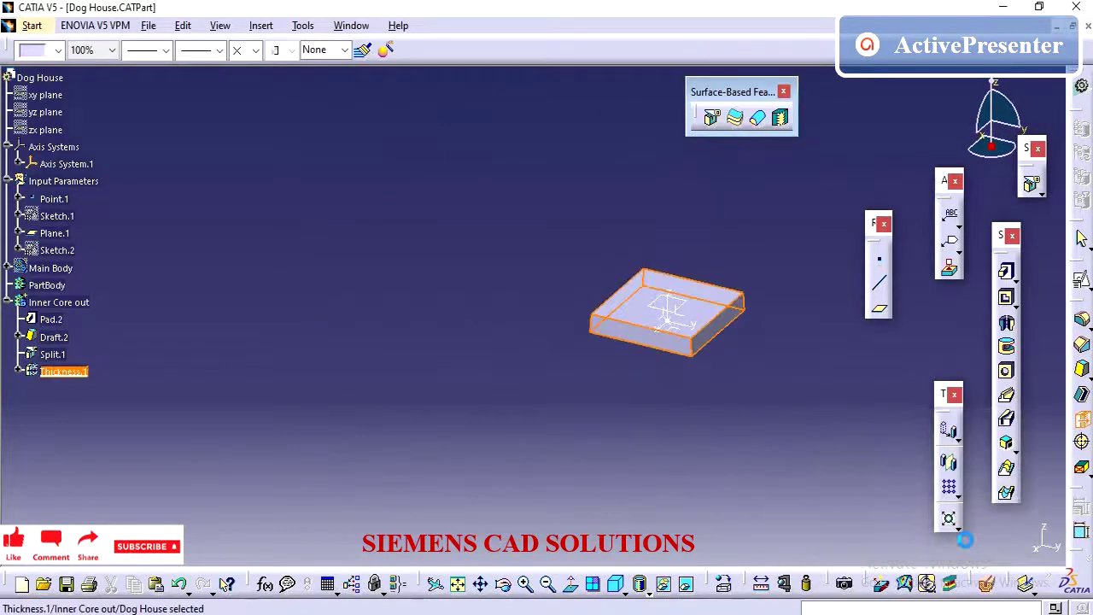
pyautogui.click(210, 398)
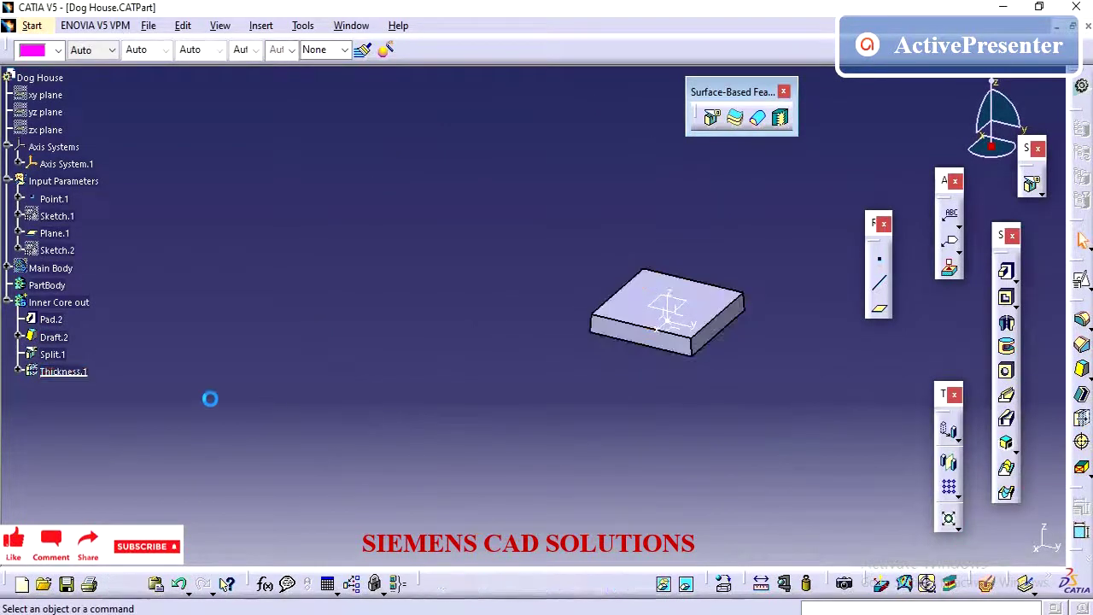
pyautogui.click(75, 307)
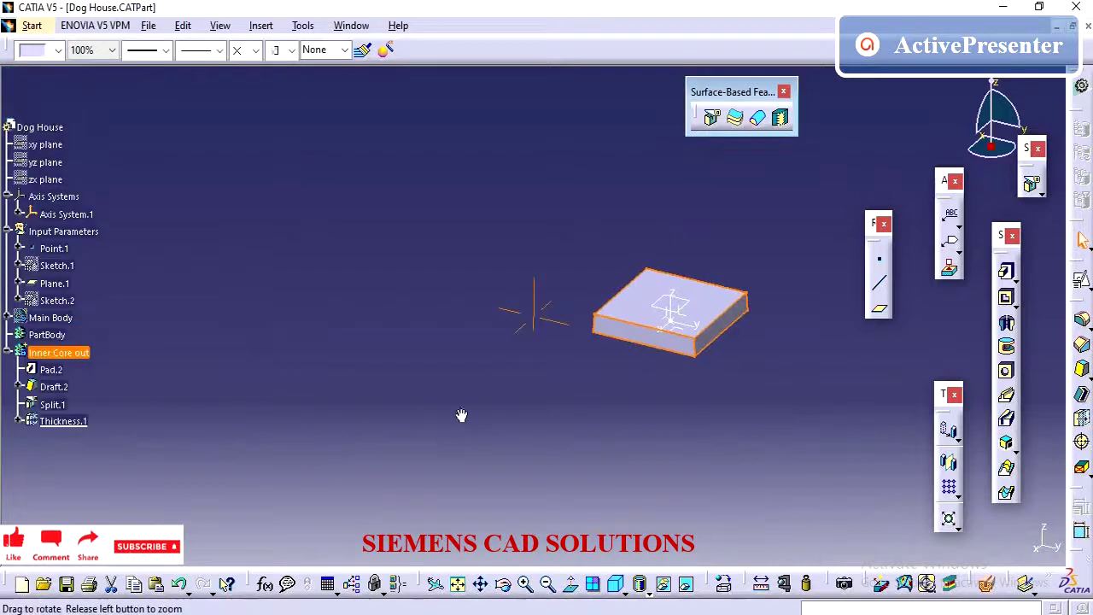
pyautogui.moveTo(462, 415); pyautogui.dragTo(494, 395, button='middle')
pyautogui.moveTo(358, 404); pyautogui.dragTo(373, 390, button='middle')
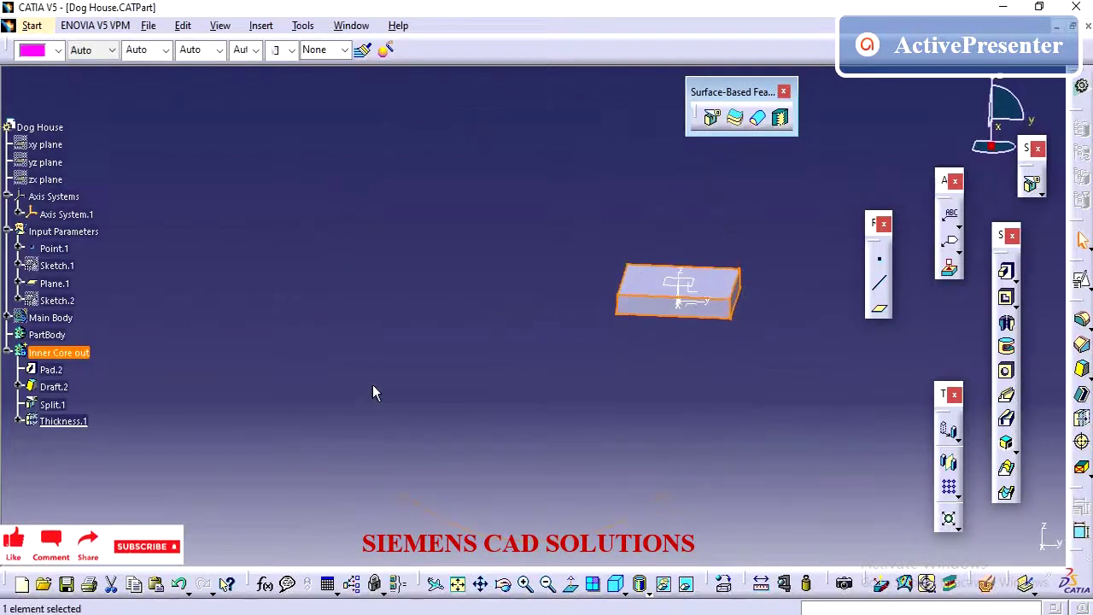
pyautogui.click(373, 390)
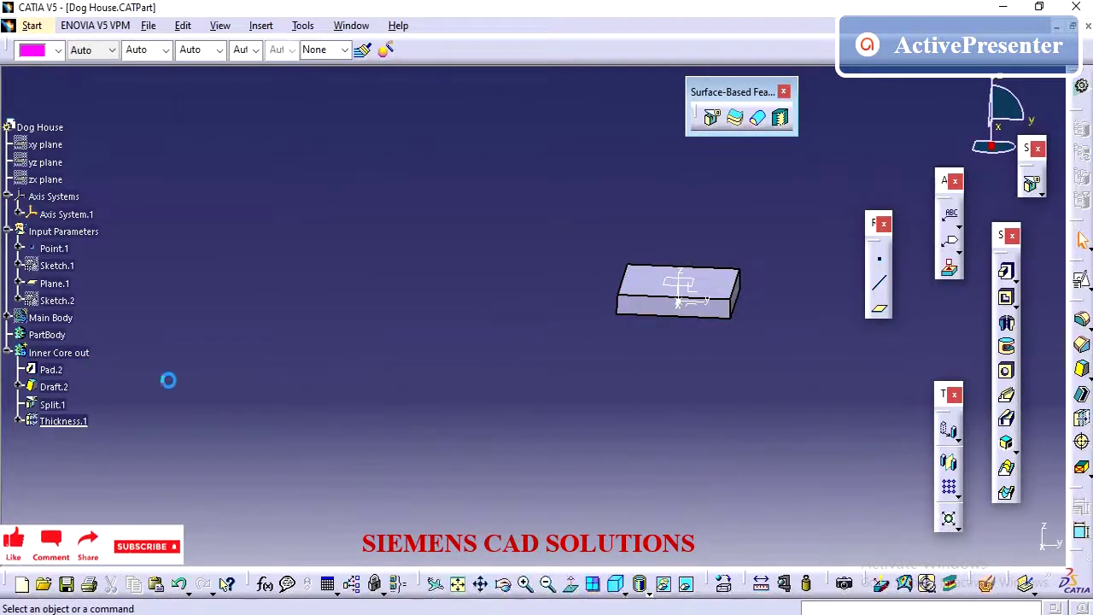
# Step: Collapse Inner Core out in the tree, show Main Body and make it the active work object
pyautogui.click(8, 353)
pyautogui.rightClick(38, 317)
pyautogui.click(96, 390)
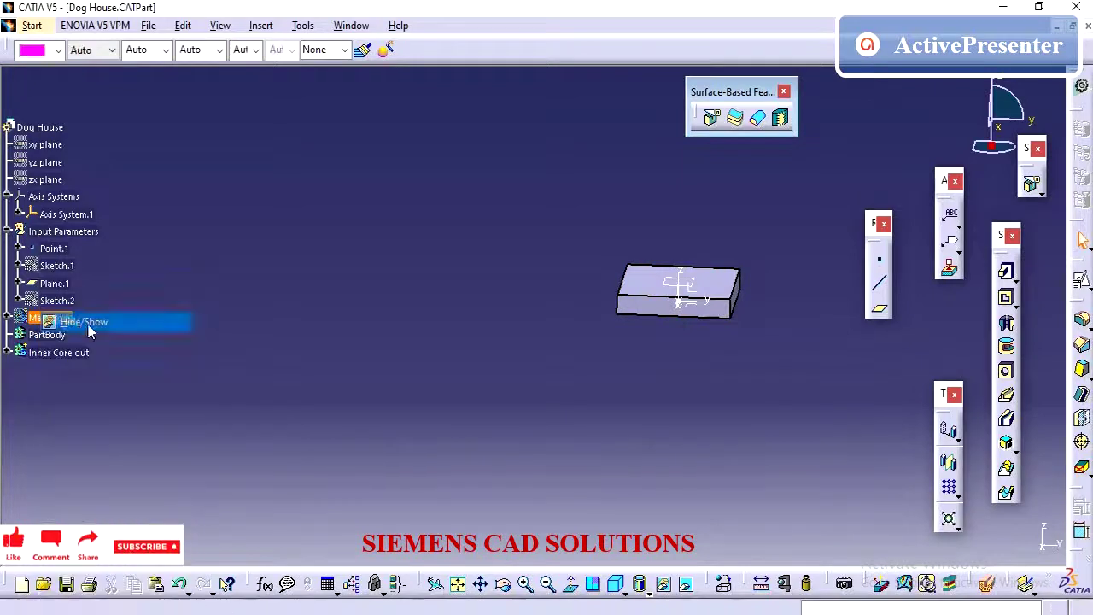
pyautogui.click(10, 317)
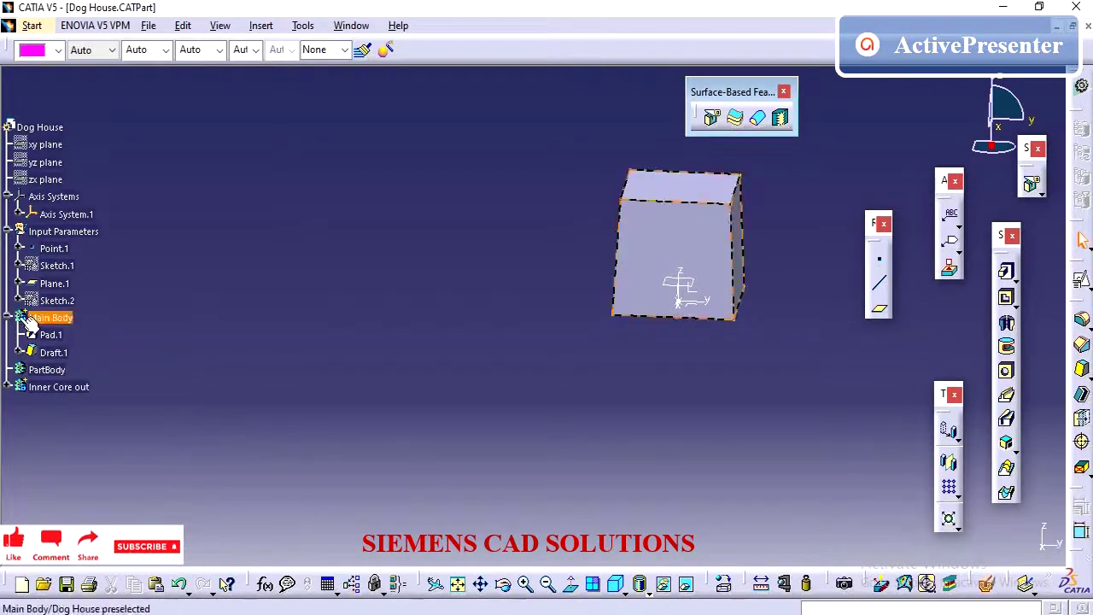
pyautogui.click(68, 321)
pyautogui.rightClick(68, 321)
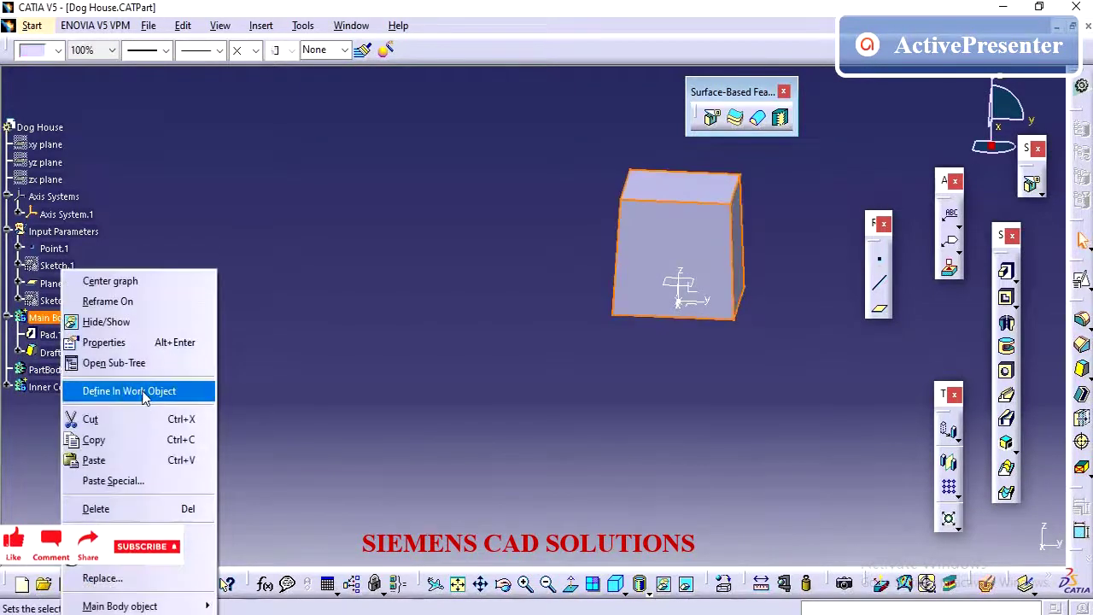
pyautogui.click(132, 391)
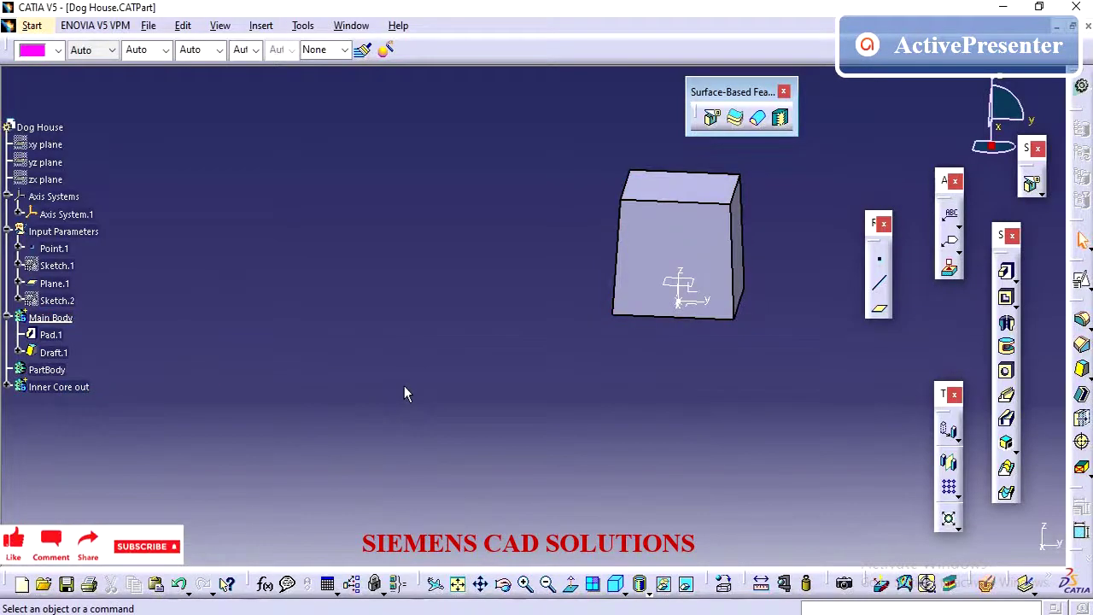
# Step: Fillet the two vertical edges on the negative-Y side of Main Body with a 3 mm radius
pyautogui.click(1078, 322)
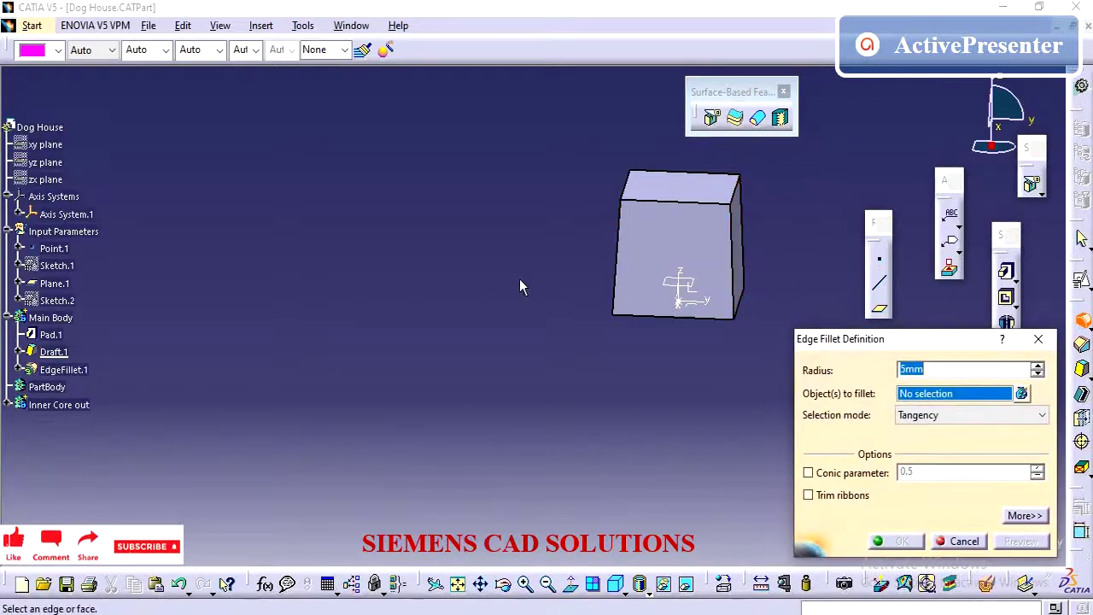
pyautogui.moveTo(519, 285); pyautogui.dragTo(556, 396, button='middle')
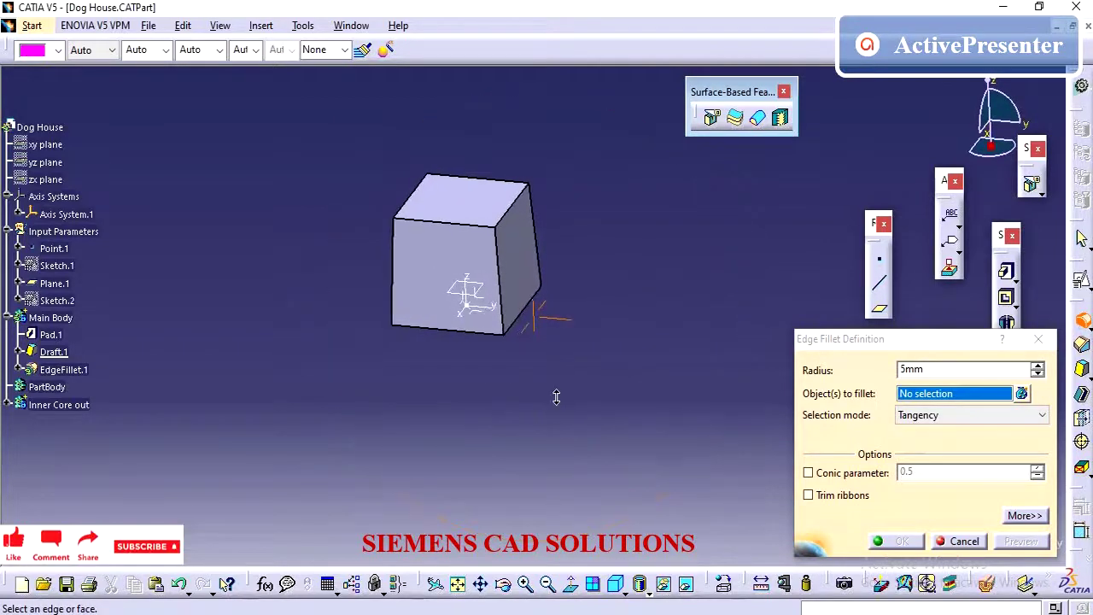
pyautogui.moveTo(418, 289); pyautogui.dragTo(460, 267, button='middle')
pyautogui.click(439, 288)
pyautogui.click(460, 268)
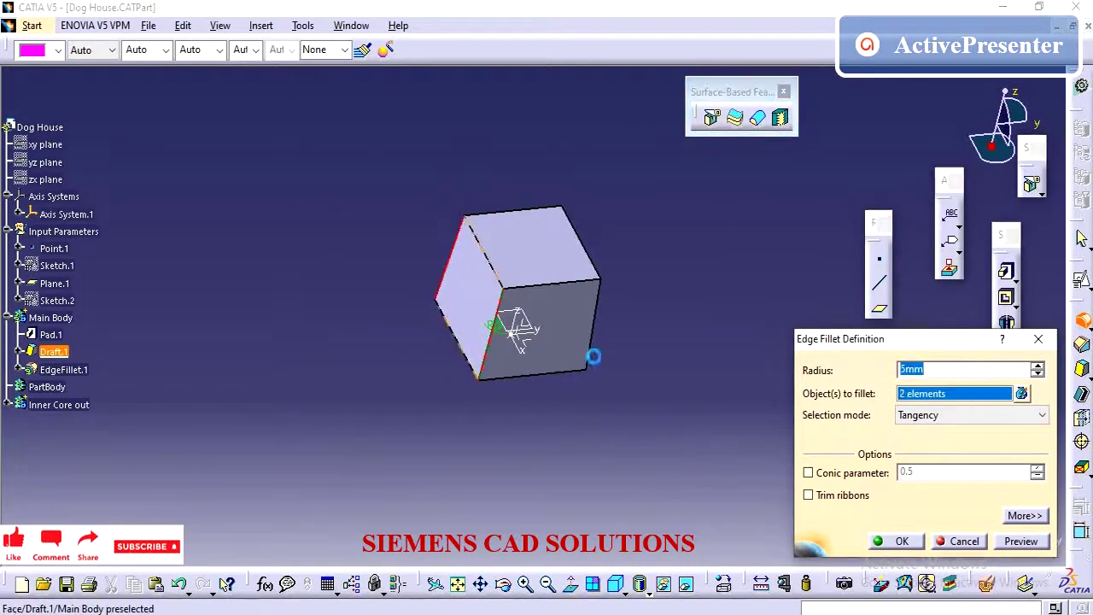
pyautogui.moveTo(590, 356); pyautogui.dragTo(568, 252, button='middle')
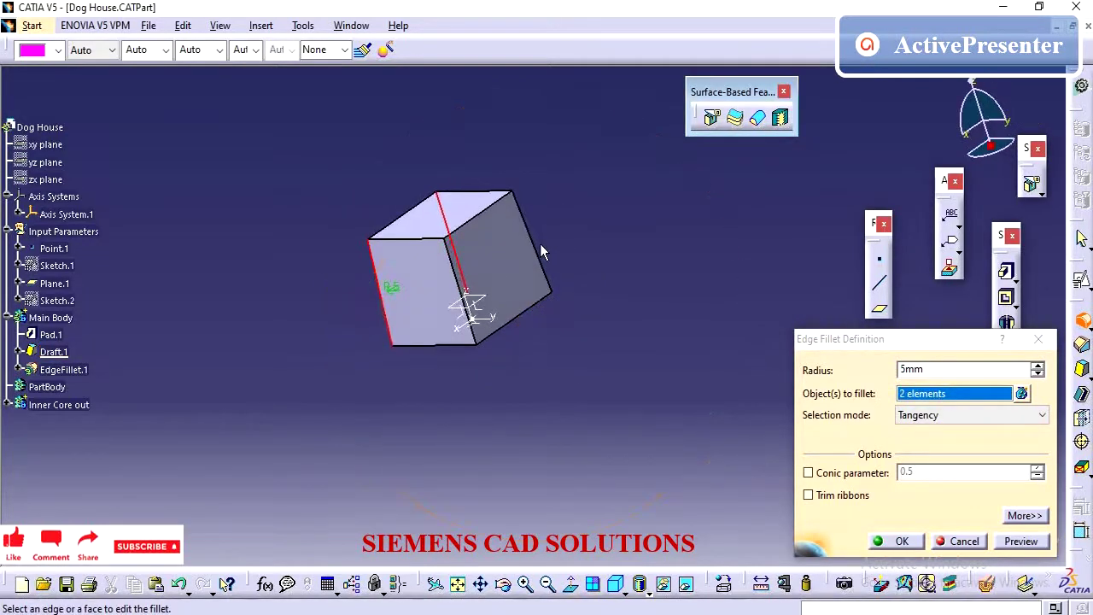
pyautogui.moveTo(636, 308); pyautogui.dragTo(629, 354, button='middle')
pyautogui.click(810, 366)
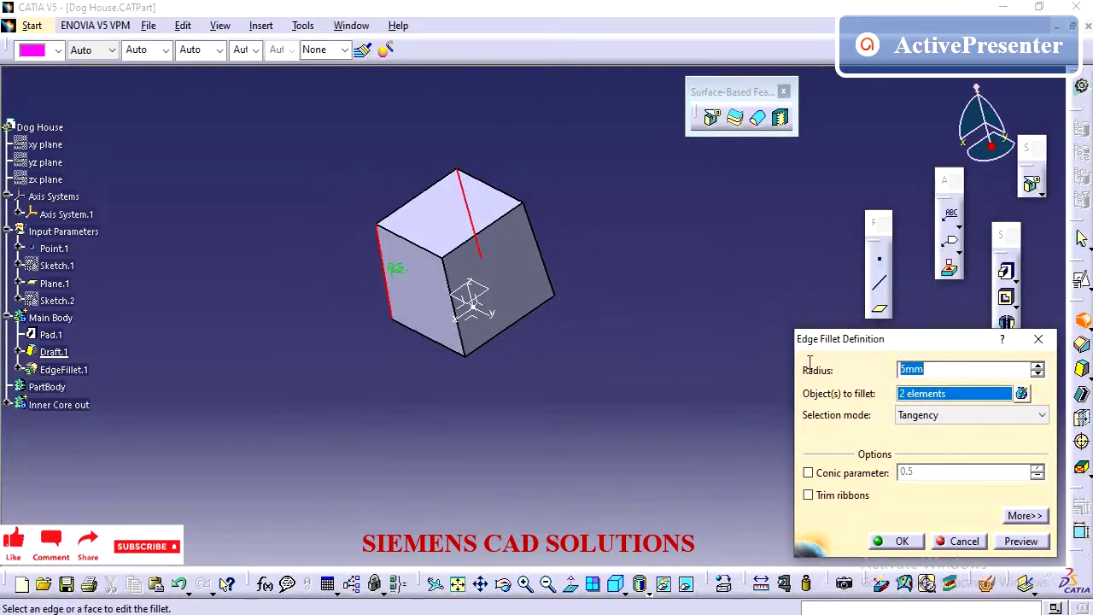
pyautogui.press('Return')
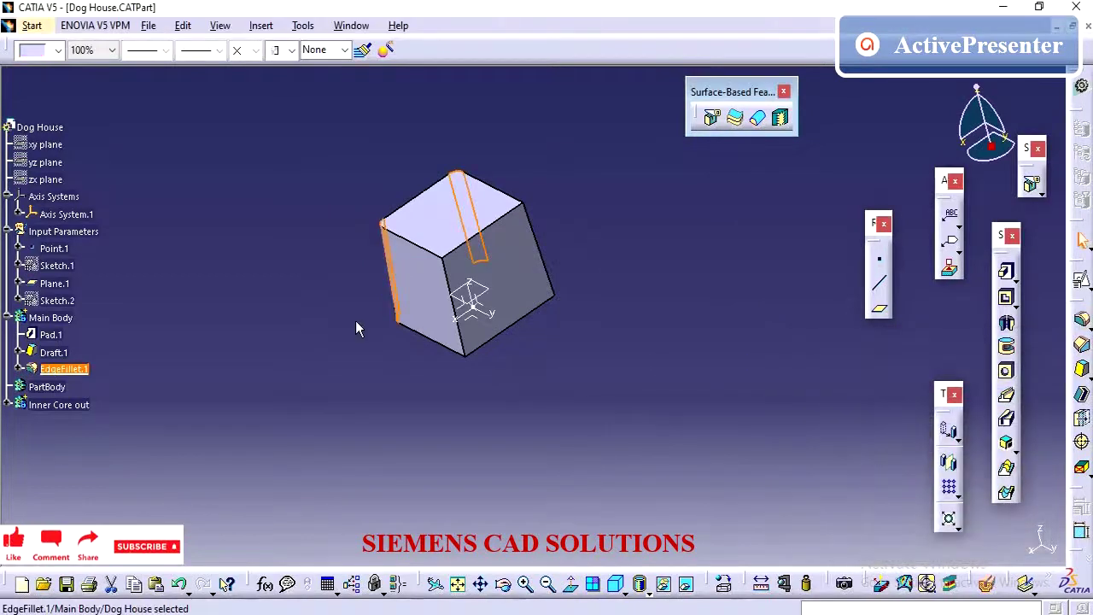
pyautogui.moveTo(357, 323); pyautogui.dragTo(451, 330, button='middle')
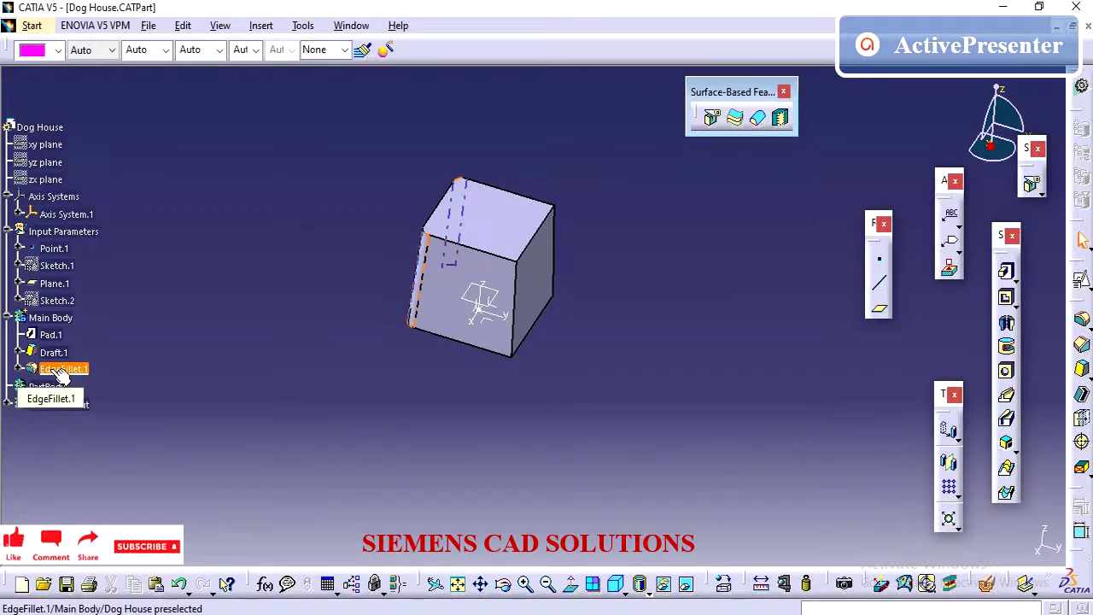
# Step: Fillet the tangent chain of top edges around Main Body's rounded corners with a 3 mm radius
pyautogui.click(1079, 324)
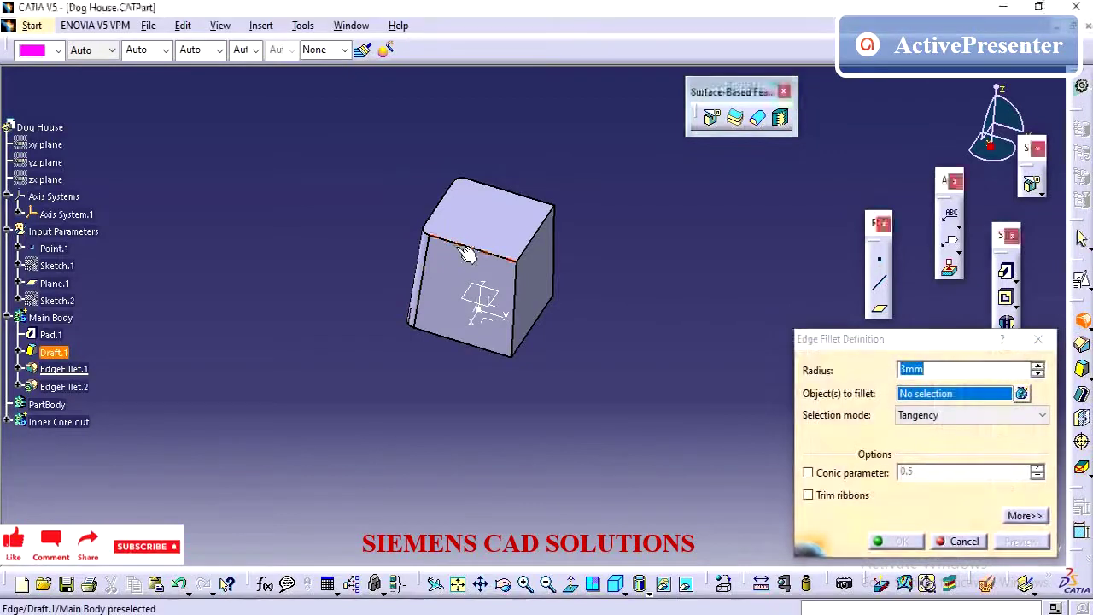
pyautogui.click(465, 254)
pyautogui.click(902, 542)
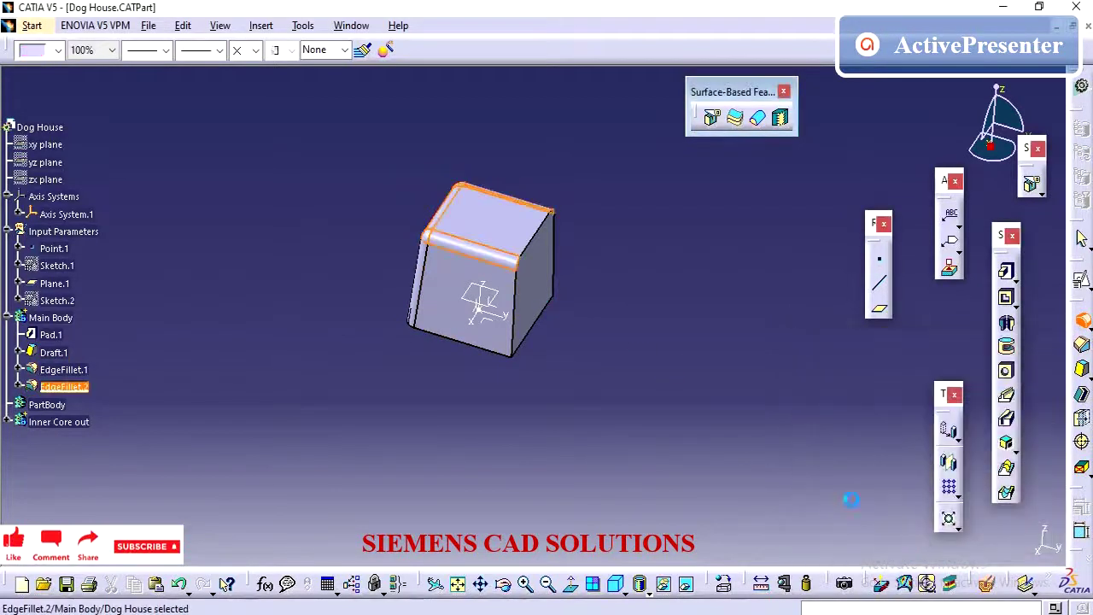
pyautogui.moveTo(634, 419); pyautogui.dragTo(569, 385, button='middle')
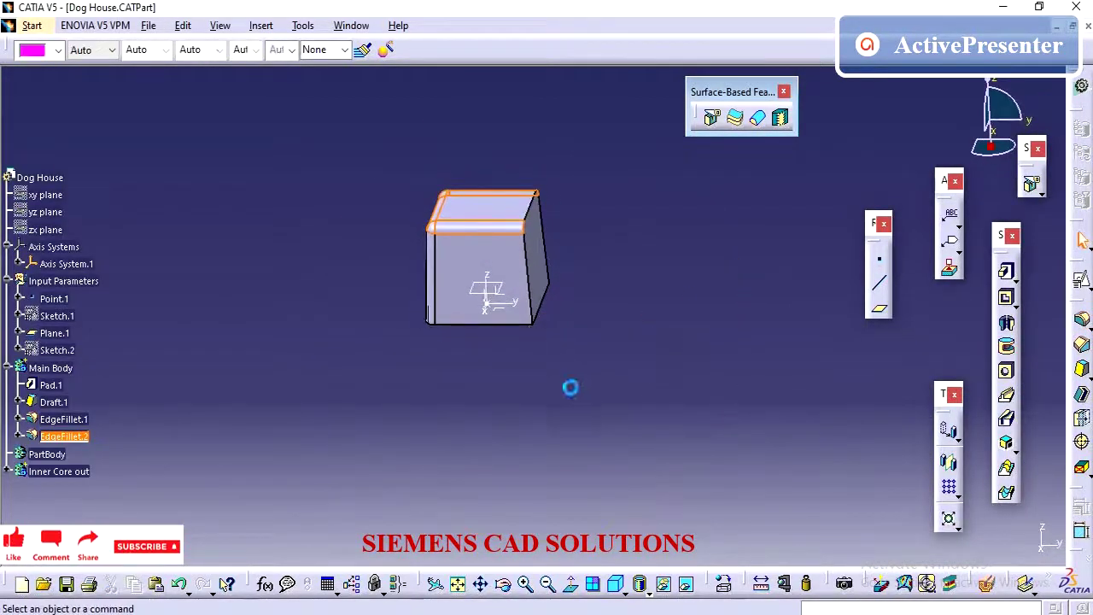
pyautogui.click(546, 388)
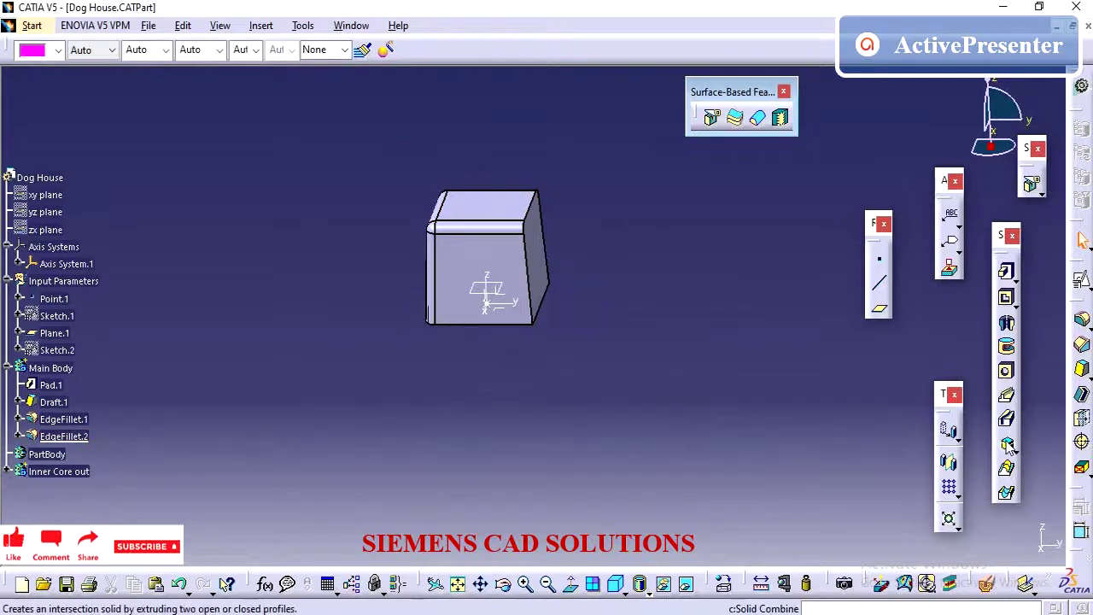
# Step: Shell Main Body with a new default inside thickness, removing the unfilleted positive-Y side face and the bottom face
pyautogui.click(1083, 393)
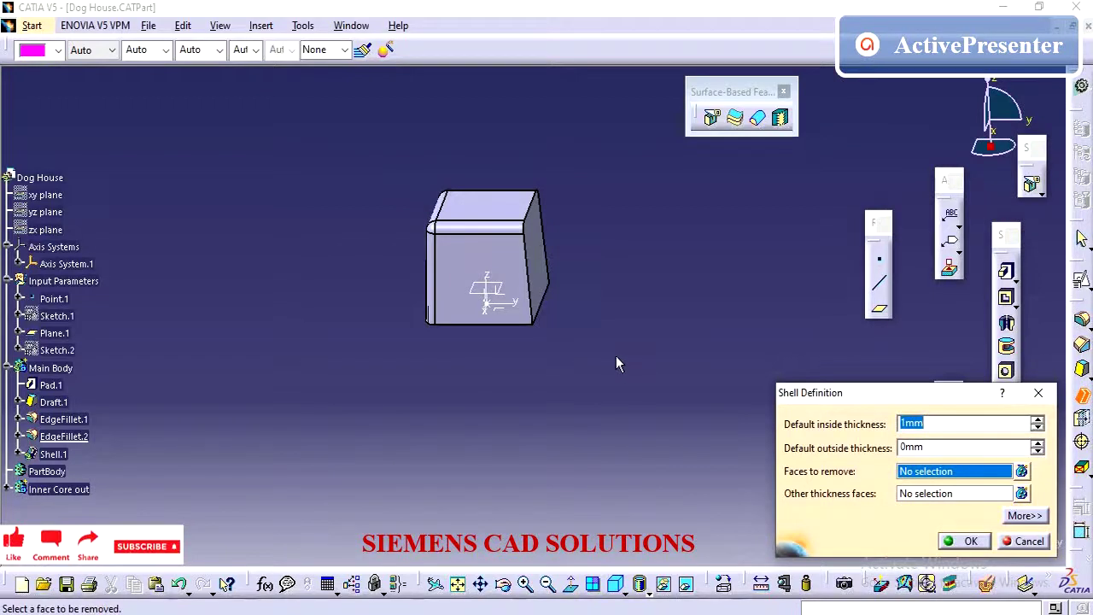
pyautogui.moveTo(616, 363); pyautogui.dragTo(499, 307, button='middle')
pyautogui.click(544, 270)
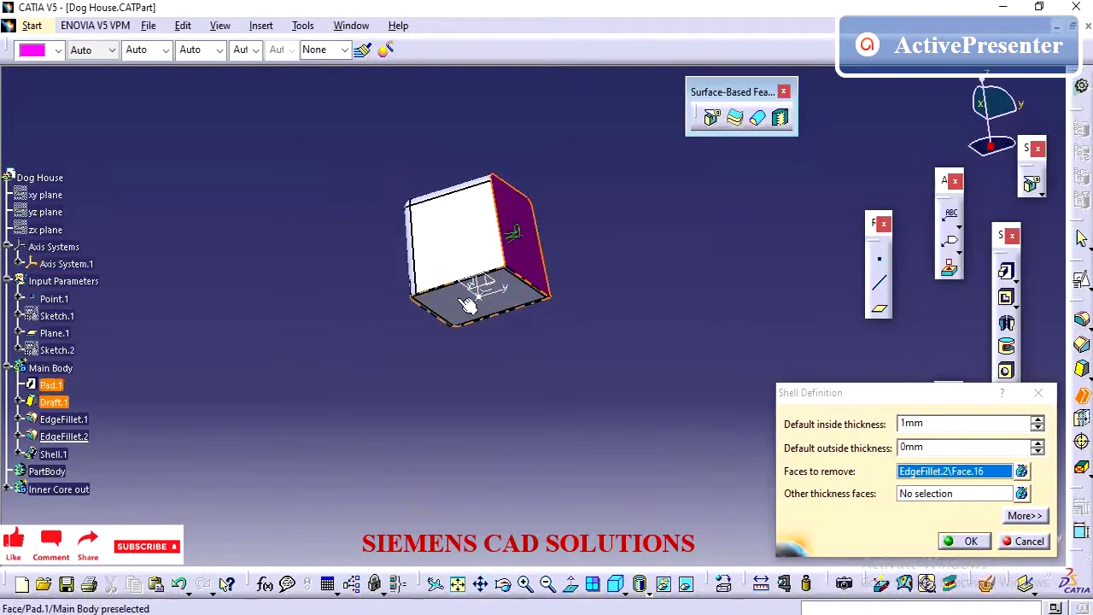
pyautogui.rightClick(55, 489)
pyautogui.press('Escape')
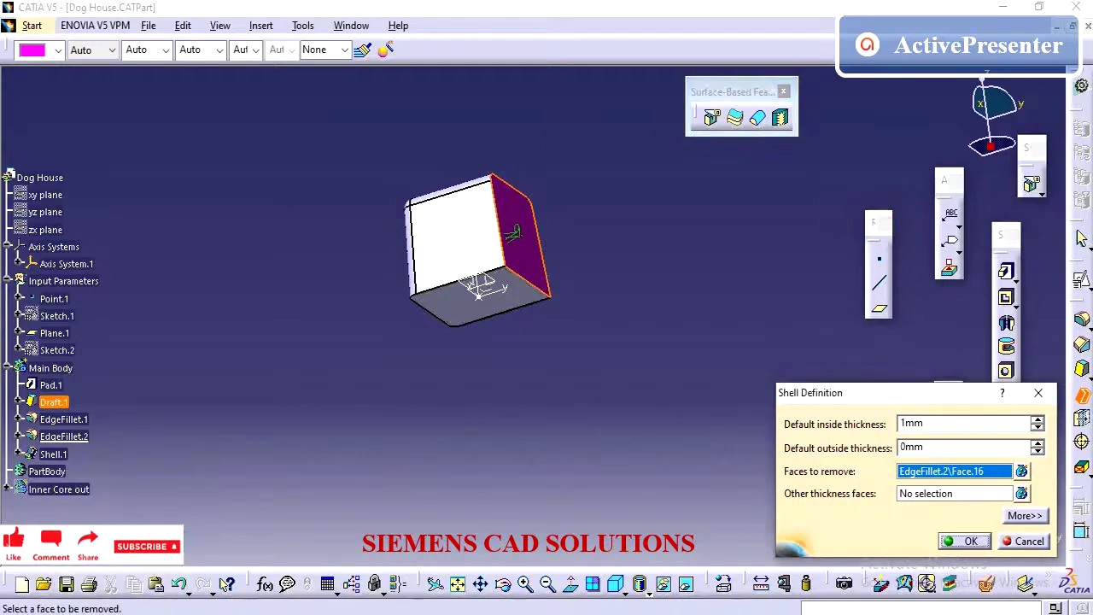
pyautogui.click(504, 309)
pyautogui.moveTo(504, 310); pyautogui.dragTo(740, 434, button='middle')
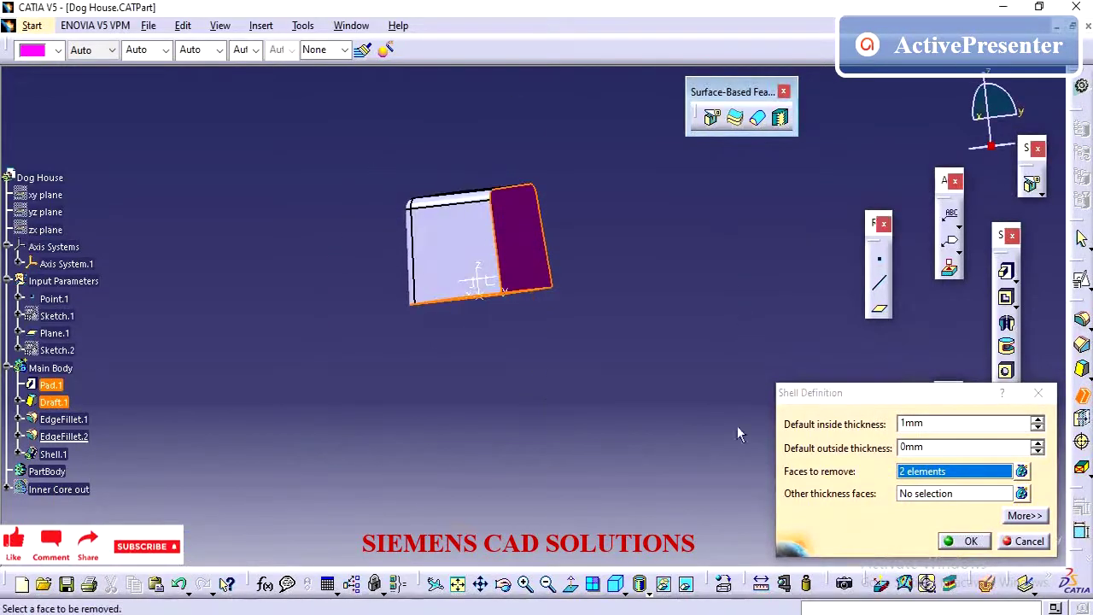
pyautogui.click(937, 422)
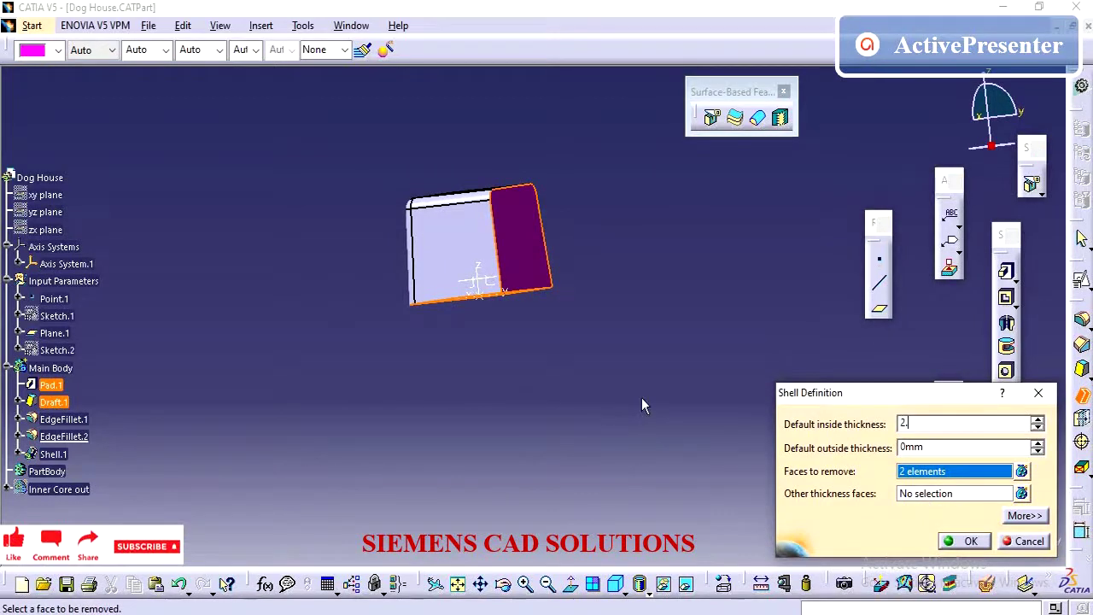
pyautogui.press('Return')
pyautogui.moveTo(642, 405); pyautogui.dragTo(384, 363, button='middle')
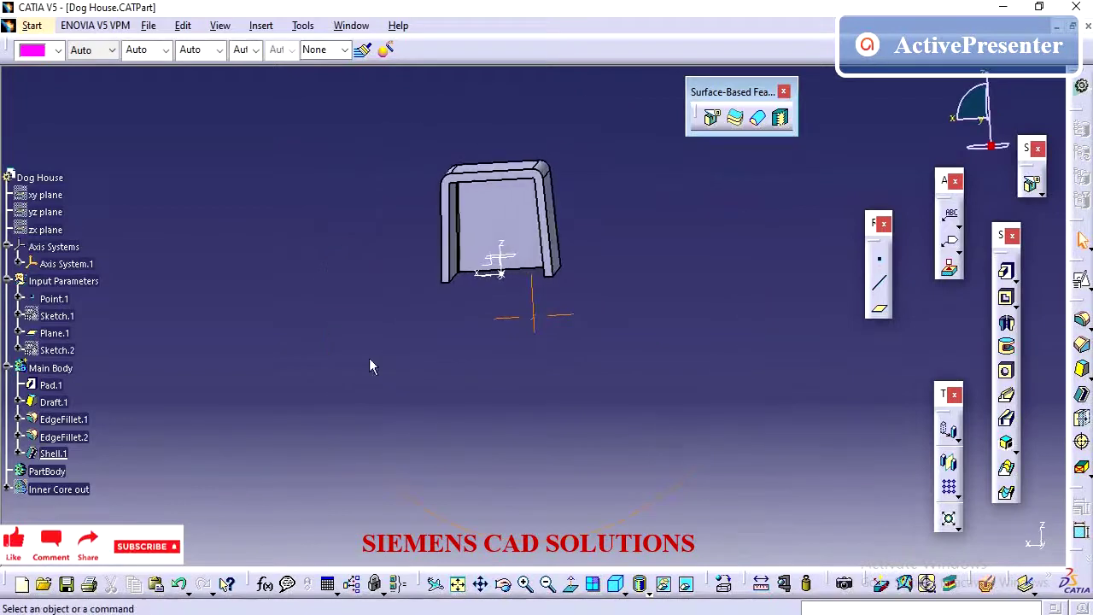
# Step: Show the Inner Core out body together with the shelled Main Body
pyautogui.rightClick(81, 491)
pyautogui.click(145, 187)
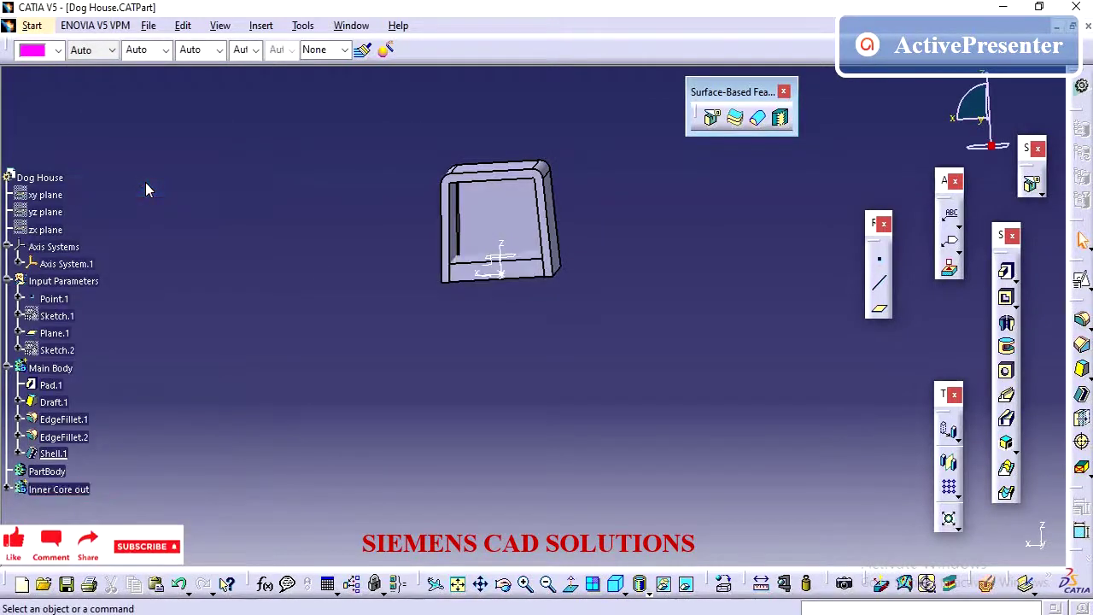
pyautogui.moveTo(284, 318); pyautogui.dragTo(350, 357, button='middle')
pyautogui.moveTo(342, 313); pyautogui.dragTo(342, 402, button='middle')
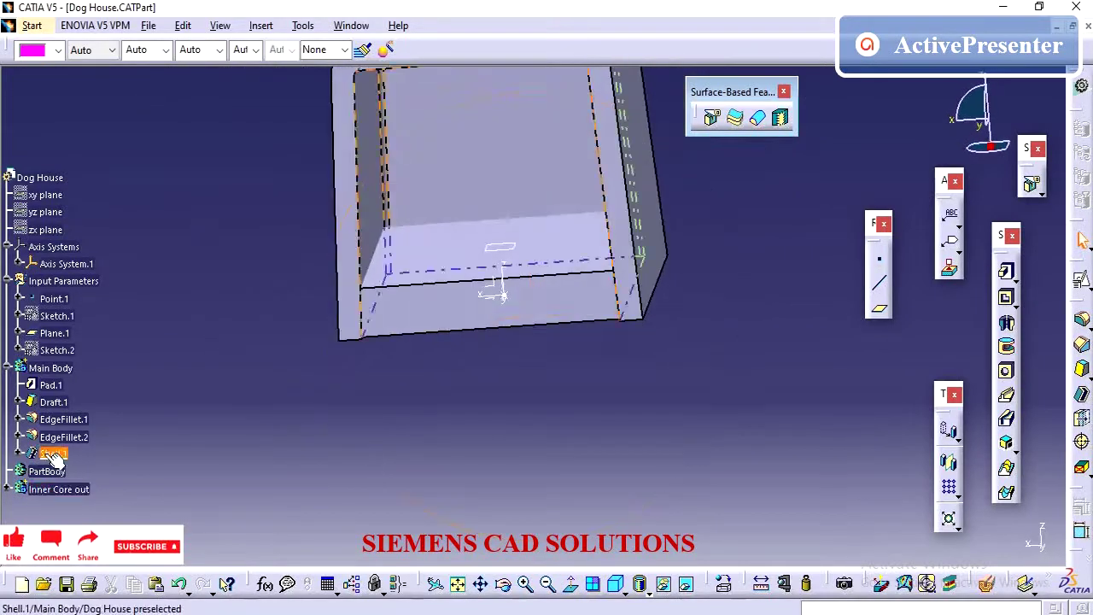
# Step: Expand Inner Core out in the tree and hide Main Body
pyautogui.rightClick(53, 367)
pyautogui.click(128, 137)
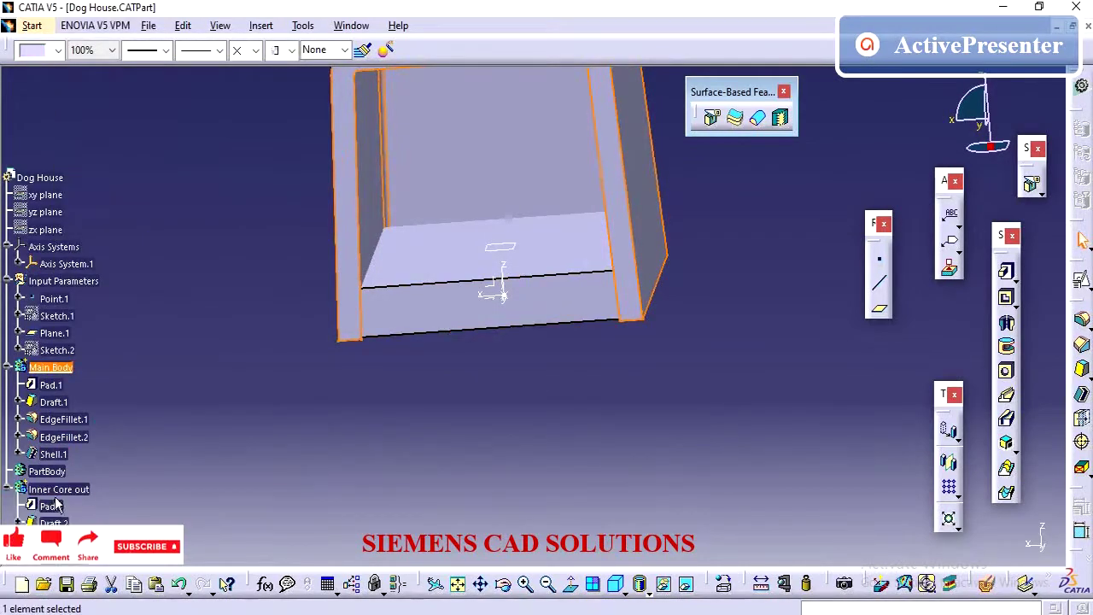
pyautogui.click(8, 489)
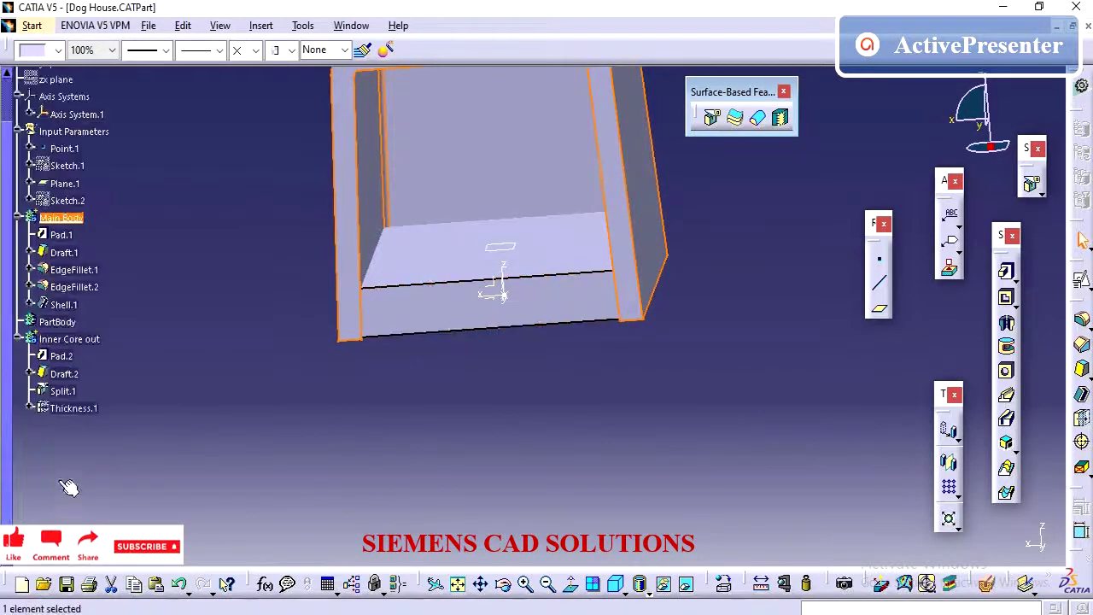
pyautogui.rightClick(73, 220)
pyautogui.click(86, 268)
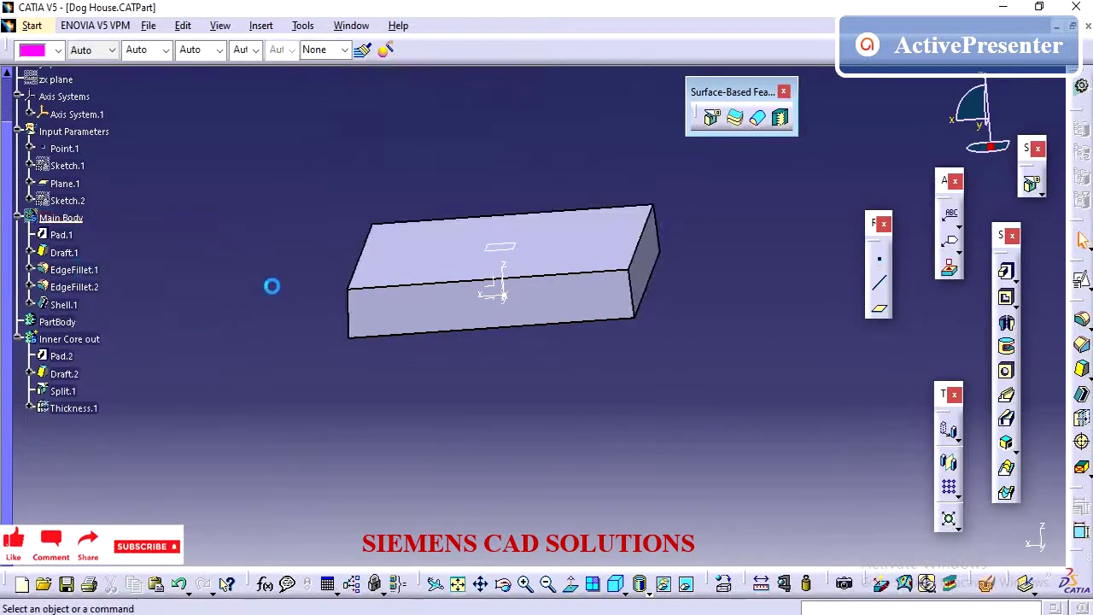
pyautogui.moveTo(311, 350); pyautogui.dragTo(848, 324, button='middle')
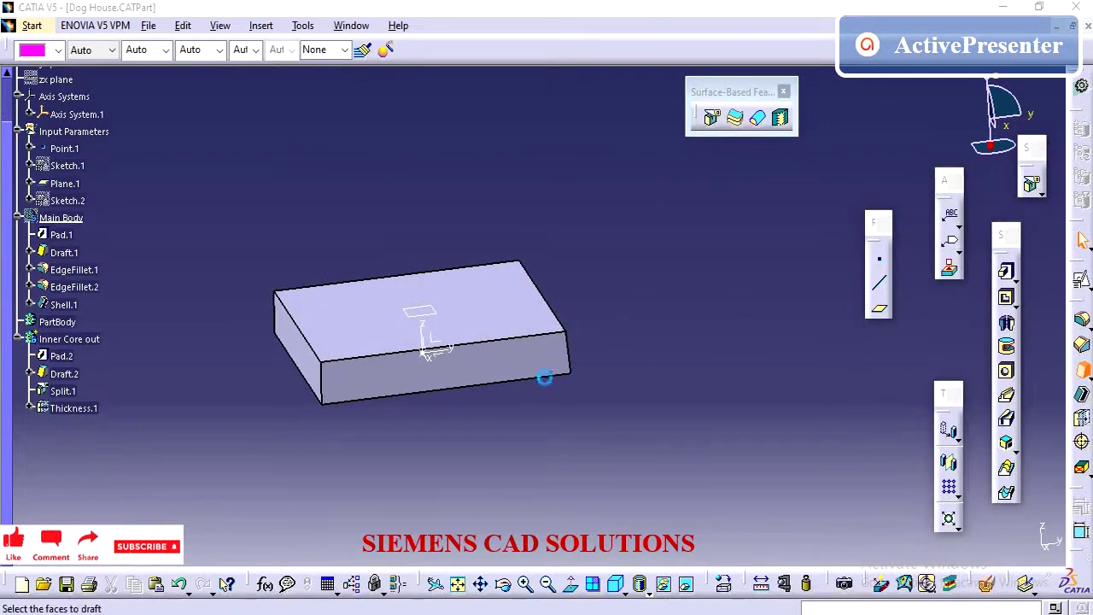
pyautogui.click(385, 370)
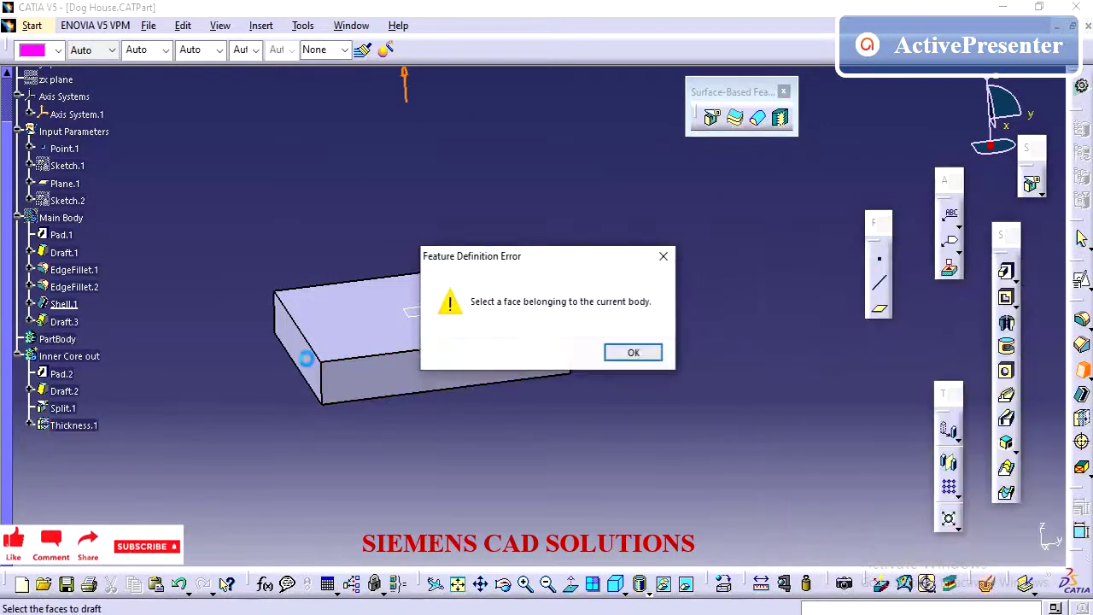
pyautogui.click(632, 352)
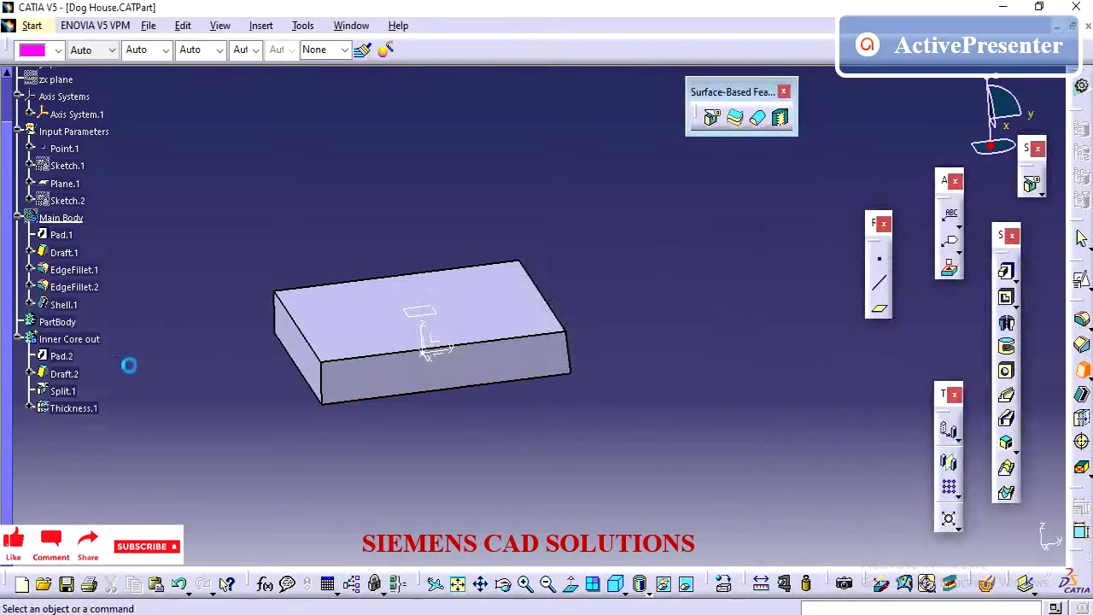
# Step: Make Inner Core out the work object and draft its four side faces by 3 deg, with the slab's top face as neutral element
pyautogui.rightClick(85, 340)
pyautogui.click(145, 391)
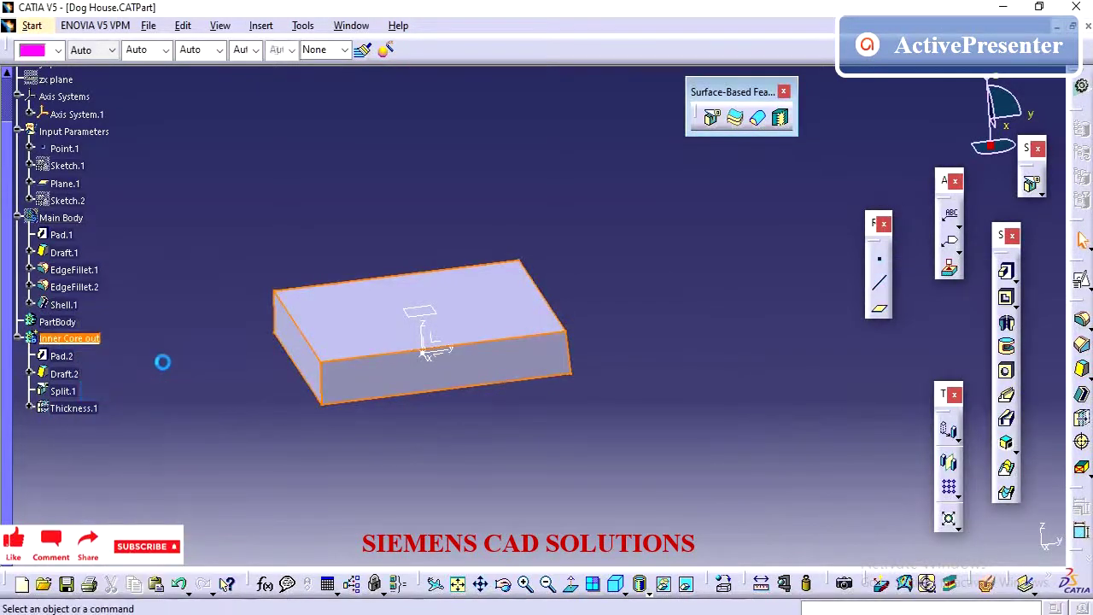
pyautogui.click(1083, 369)
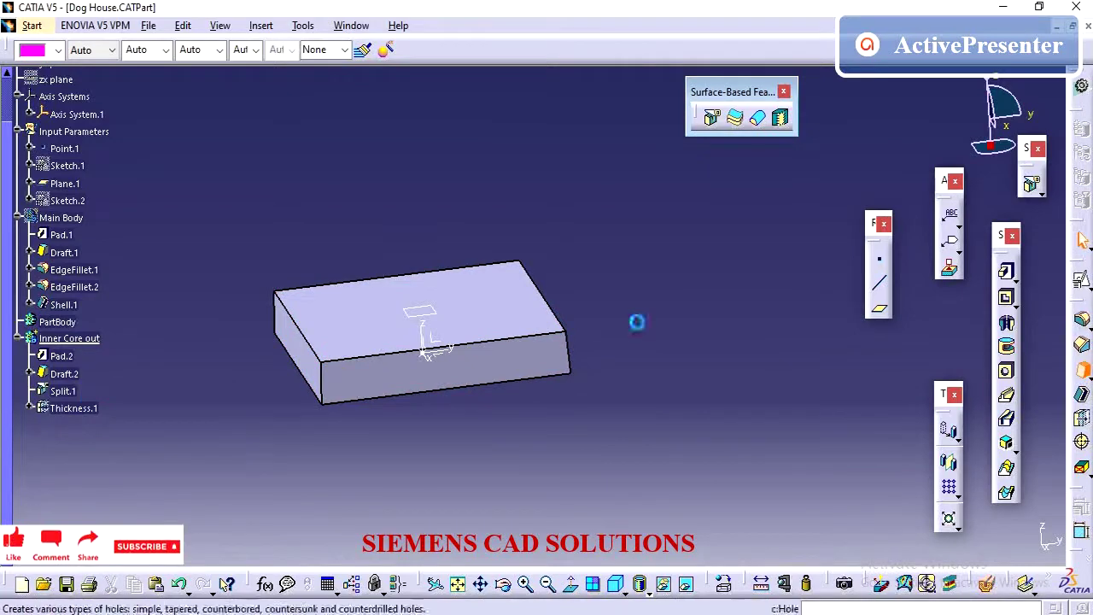
pyautogui.click(503, 353)
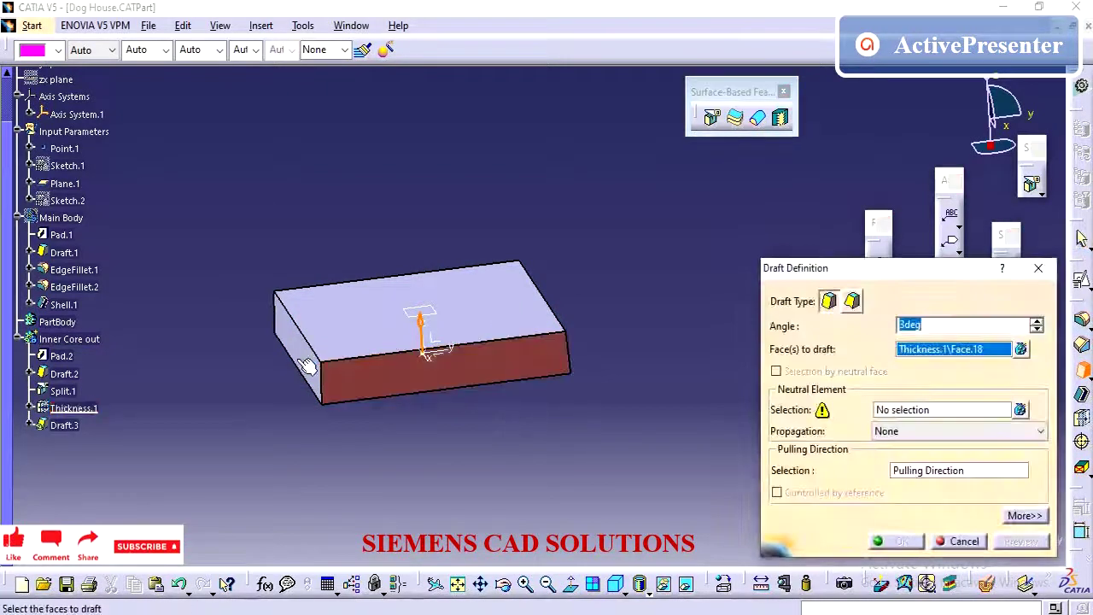
pyautogui.click(530, 385)
pyautogui.moveTo(530, 385); pyautogui.dragTo(452, 337, button='middle')
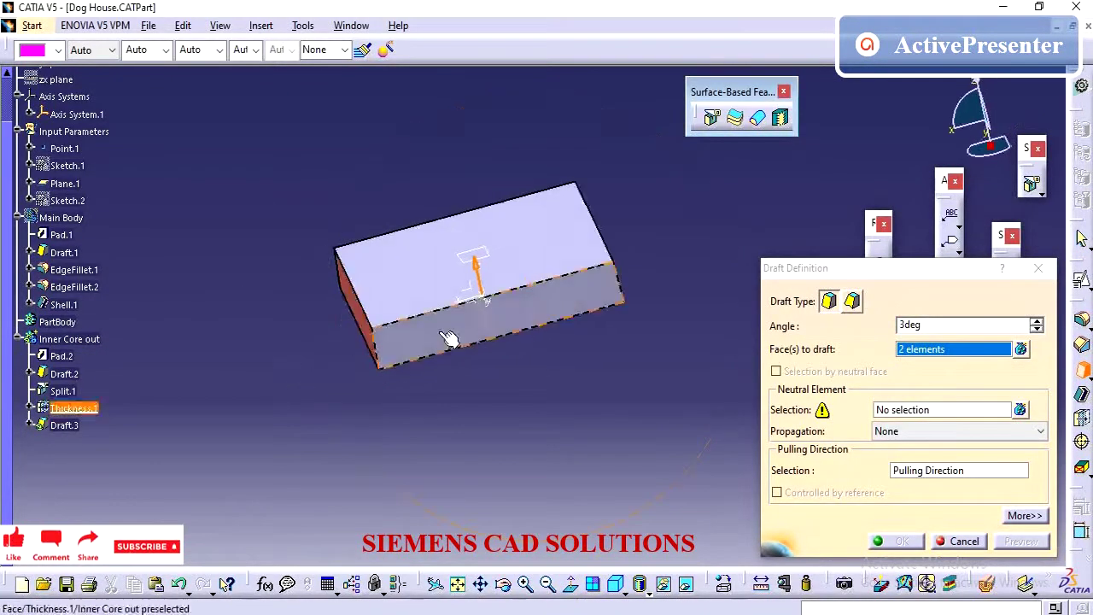
pyautogui.click(452, 336)
pyautogui.moveTo(622, 353); pyautogui.dragTo(683, 333, button='middle')
pyautogui.click(642, 272)
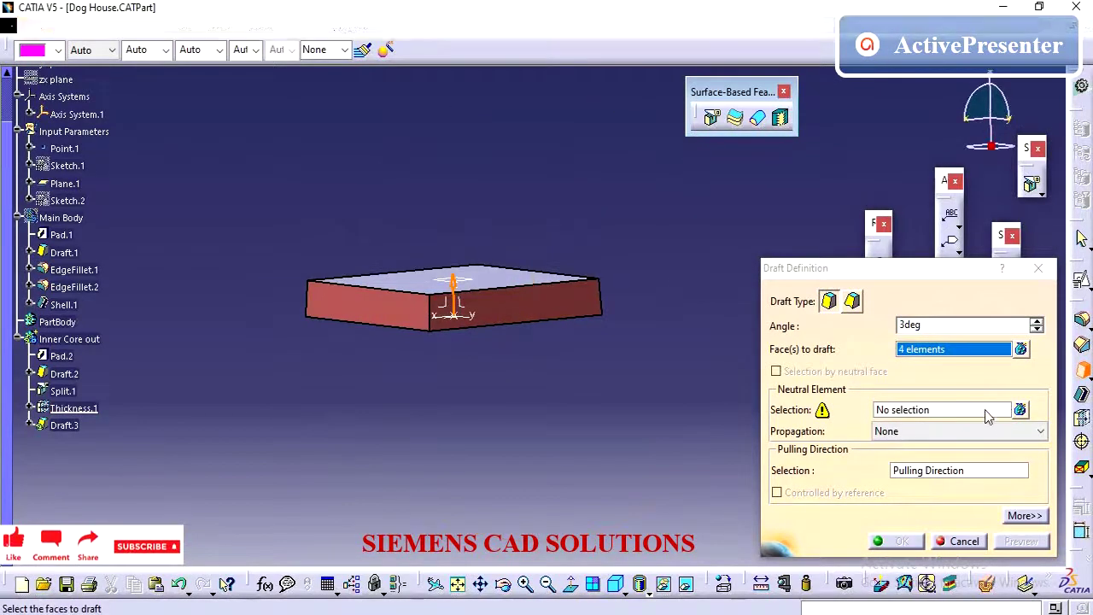
pyautogui.click(1006, 409)
pyautogui.click(417, 286)
pyautogui.moveTo(417, 286); pyautogui.dragTo(779, 441, button='middle')
pyautogui.click(1042, 545)
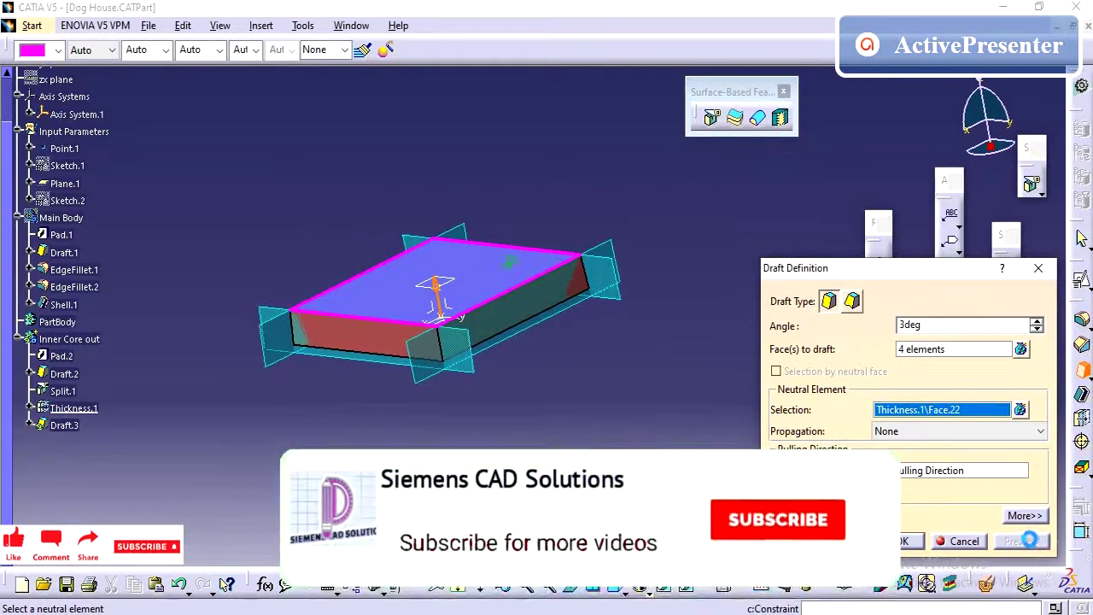
pyautogui.moveTo(478, 401); pyautogui.dragTo(427, 393, button='middle')
pyautogui.moveTo(495, 257); pyautogui.dragTo(631, 430, button='middle')
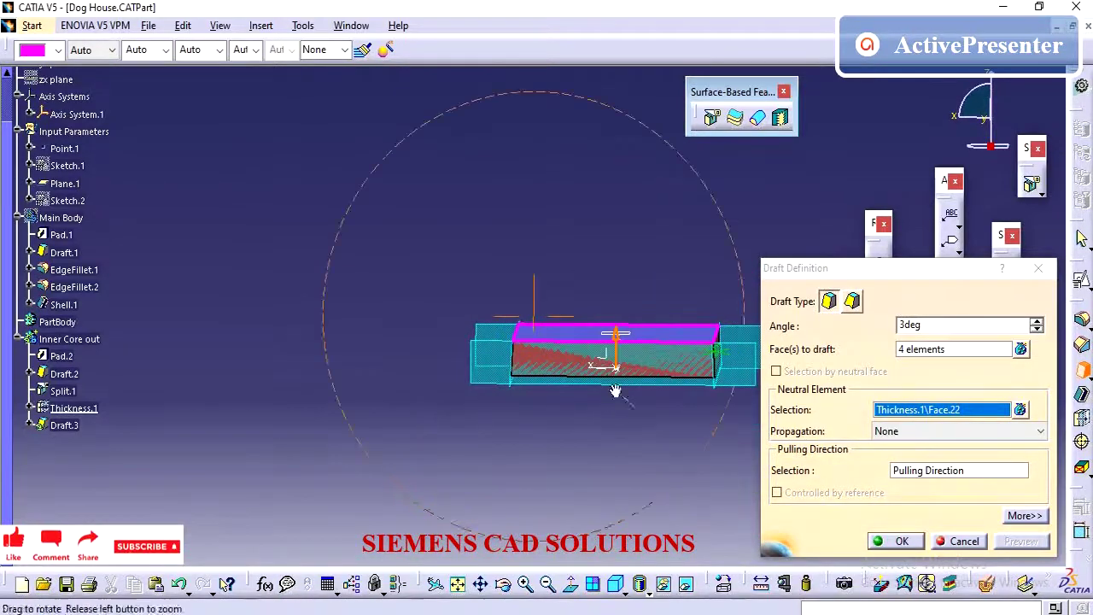
pyautogui.moveTo(615, 390); pyautogui.dragTo(666, 400, button='middle')
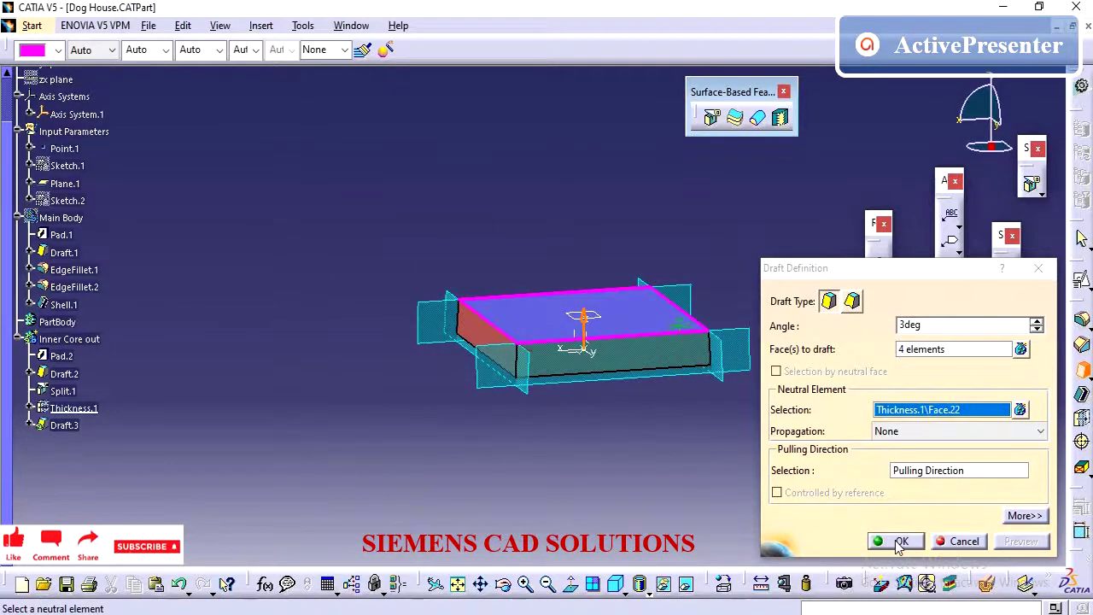
pyautogui.click(899, 542)
# Step: Draft the top face of the Inner Core out slab, with its negative-Y side face as the neutral element
pyautogui.moveTo(439, 439); pyautogui.dragTo(654, 413, button='middle')
pyautogui.moveTo(351, 386); pyautogui.dragTo(354, 298, button='middle')
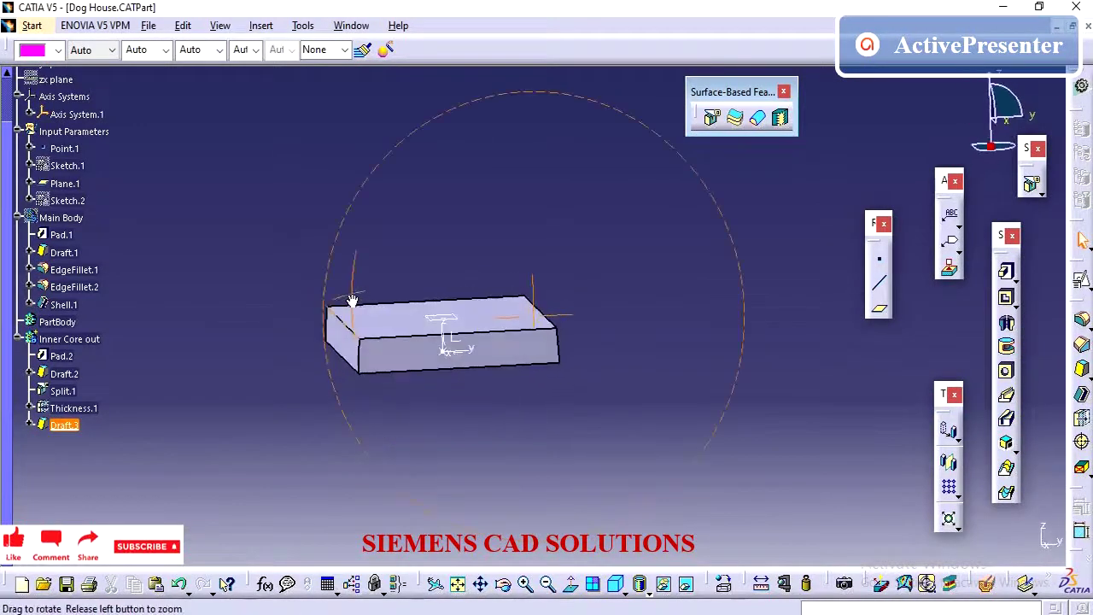
pyautogui.click(1083, 369)
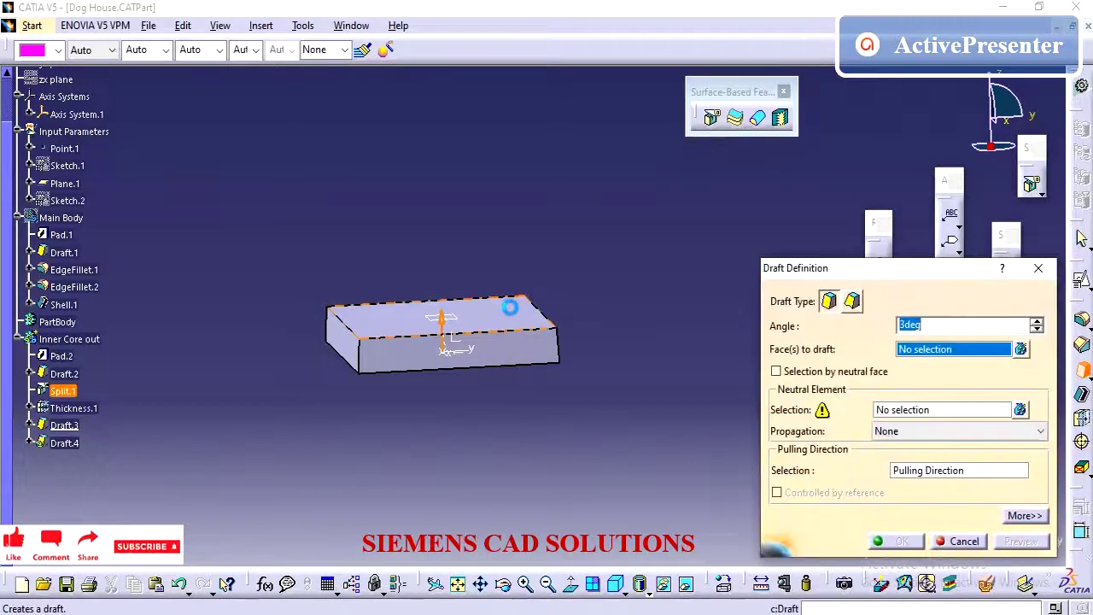
pyautogui.click(507, 305)
pyautogui.click(929, 410)
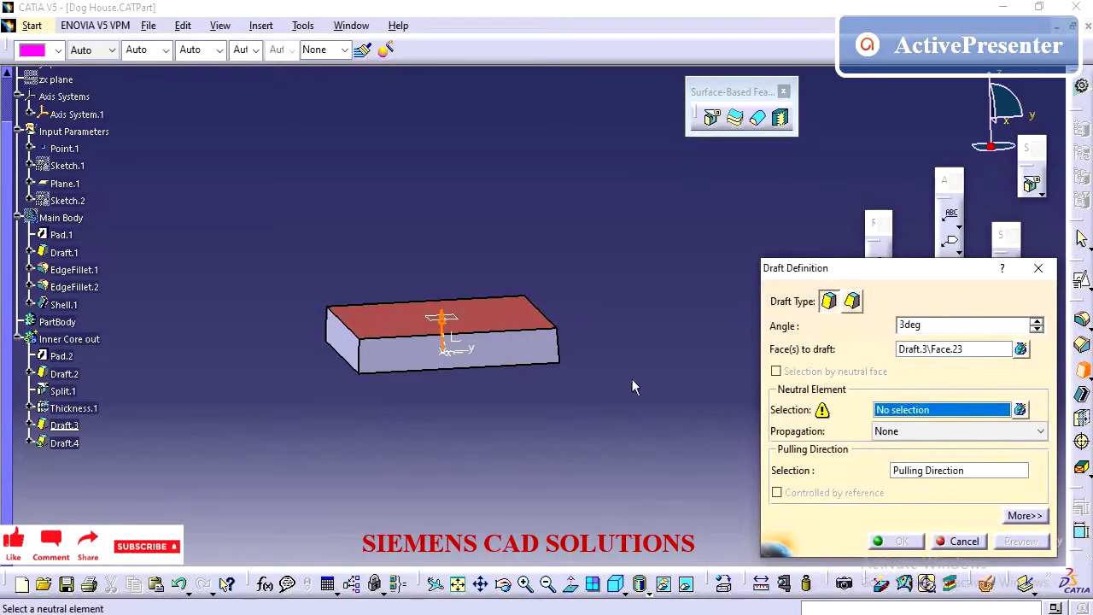
pyautogui.click(438, 353)
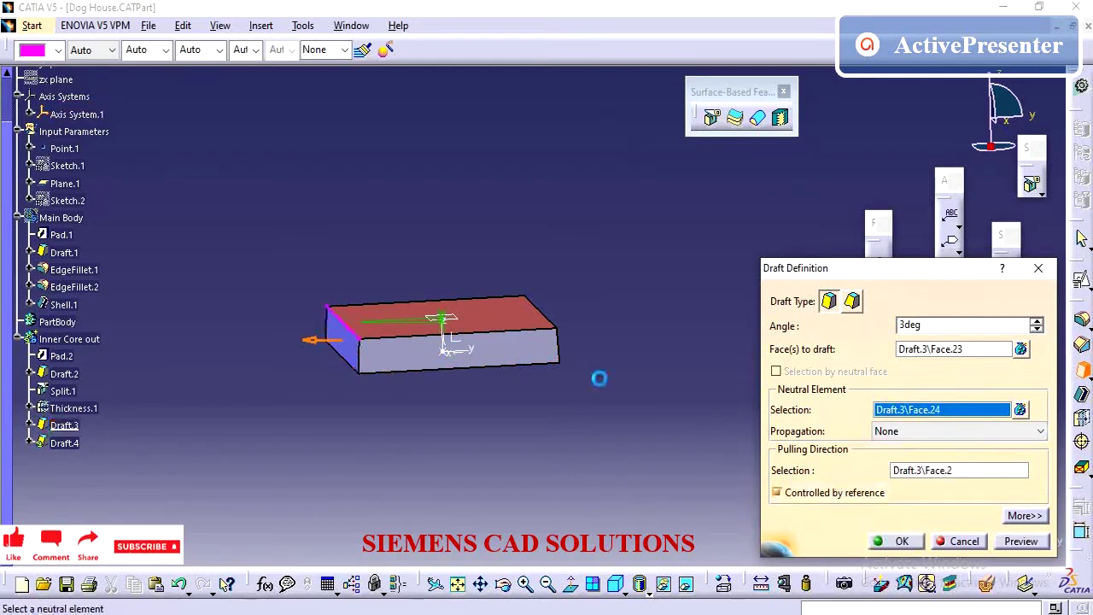
pyautogui.click(1020, 541)
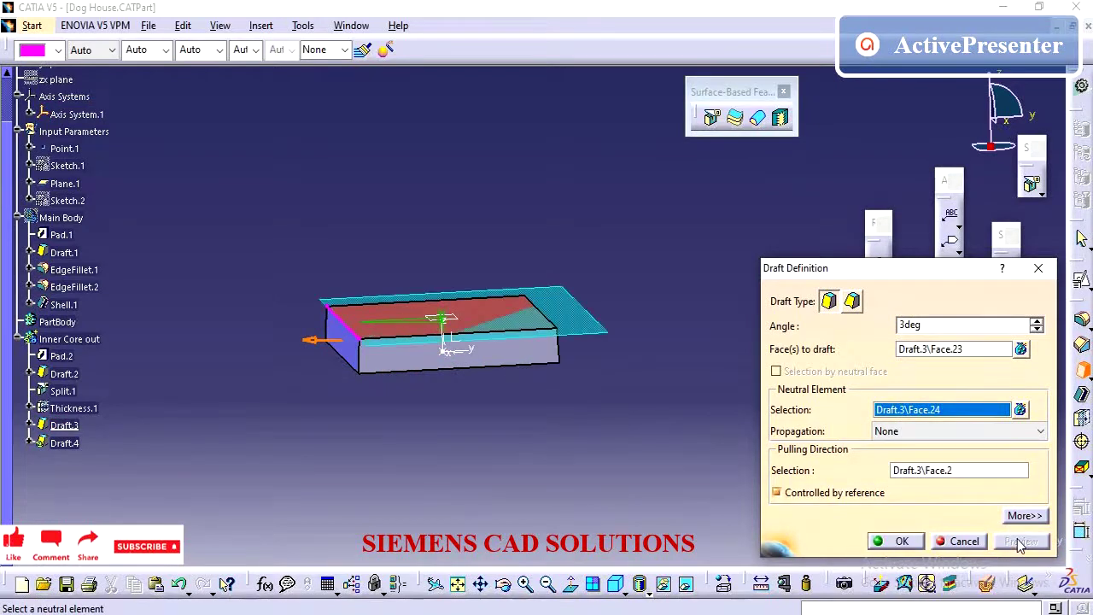
pyautogui.moveTo(642, 366); pyautogui.dragTo(670, 270, button='middle')
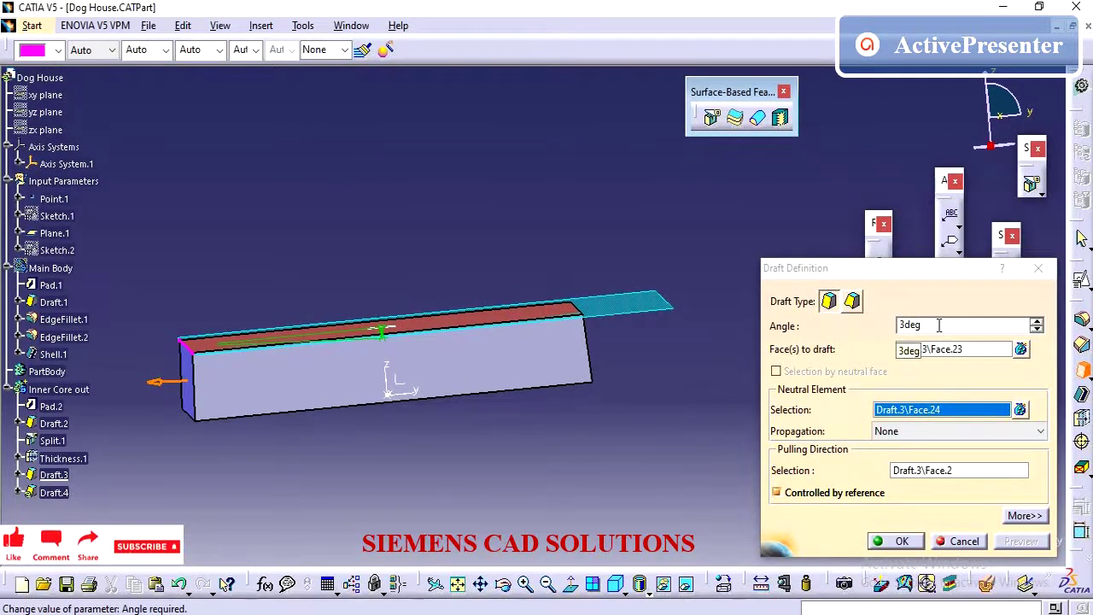
pyautogui.click(935, 471)
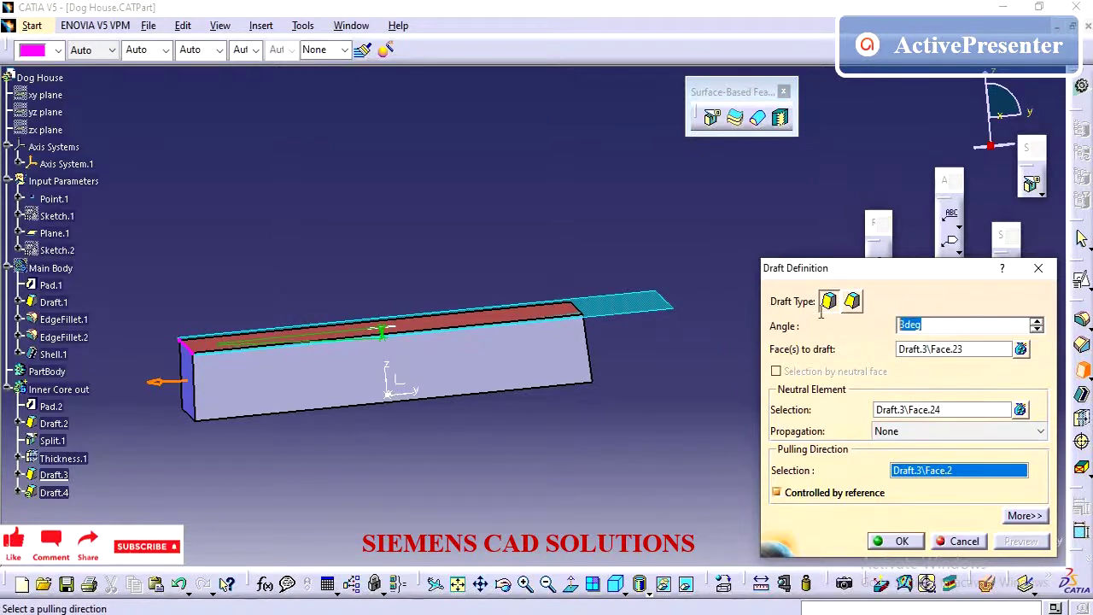
pyautogui.press('Return')
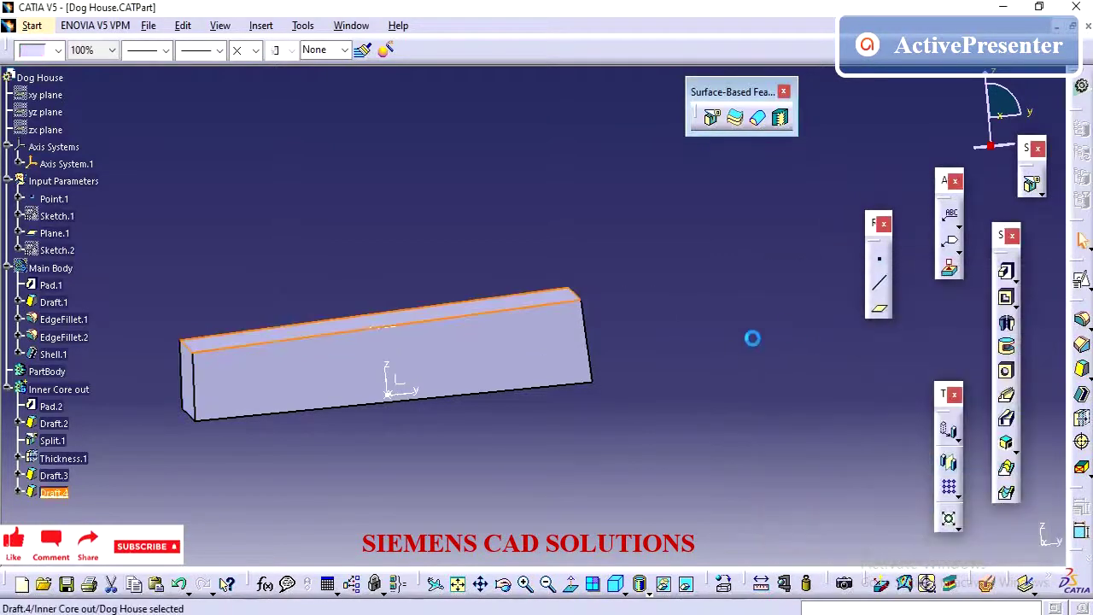
# Step: Set the angle of the slab's top-face draft to 3 deg
pyautogui.doubleClick(551, 300)
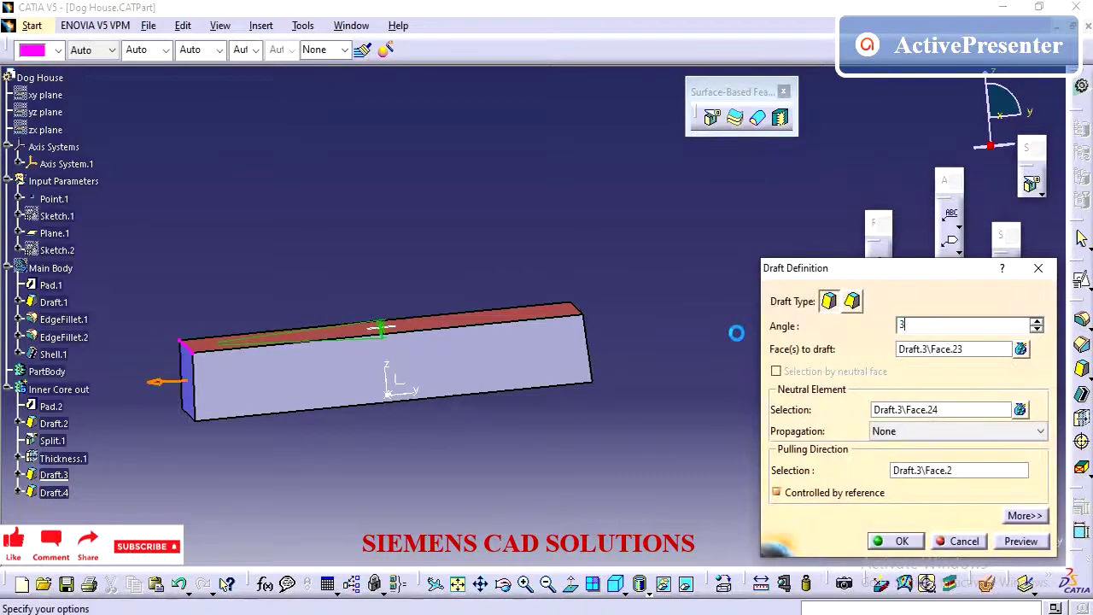
pyautogui.press('Return')
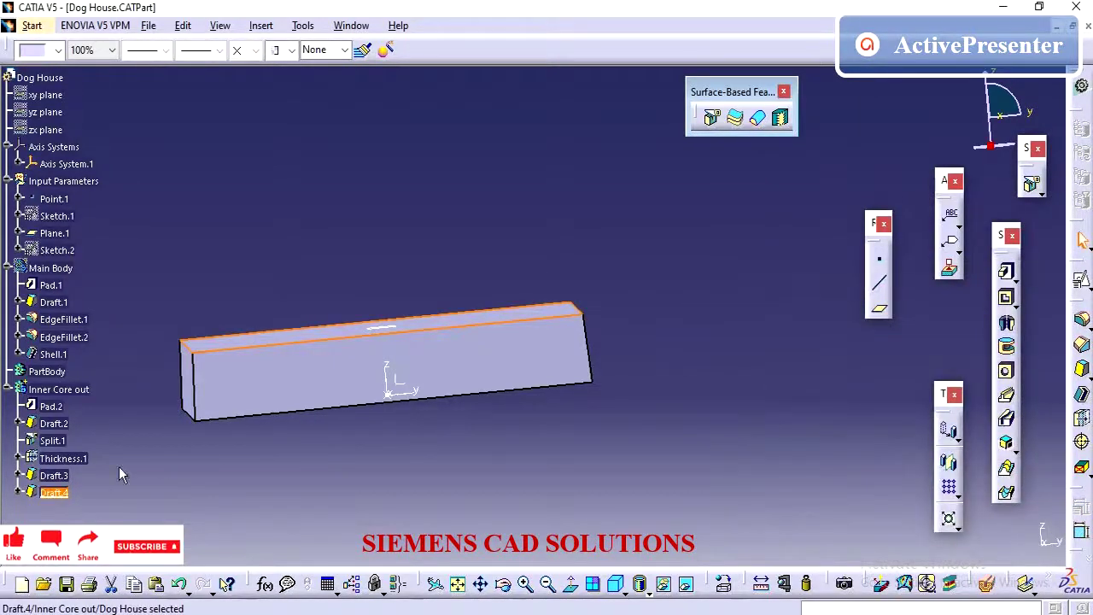
pyautogui.doubleClick(53, 493)
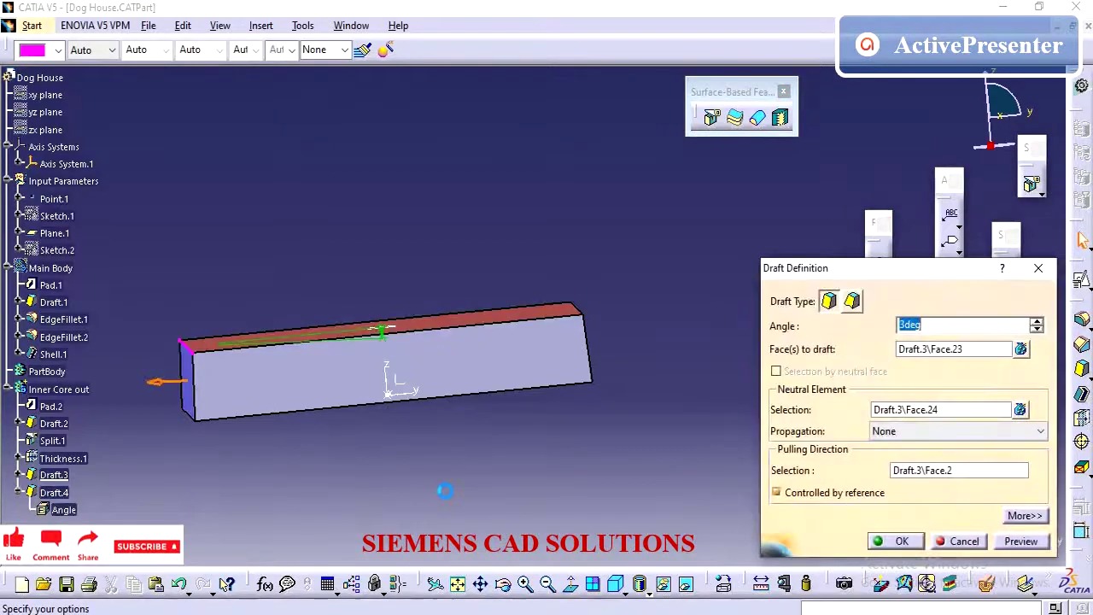
pyautogui.click(957, 543)
# Step: Fillet the two vertical edges at the slab's negative-Y end with a 0.5 mm radius
pyautogui.moveTo(376, 231); pyautogui.dragTo(444, 367, button='middle')
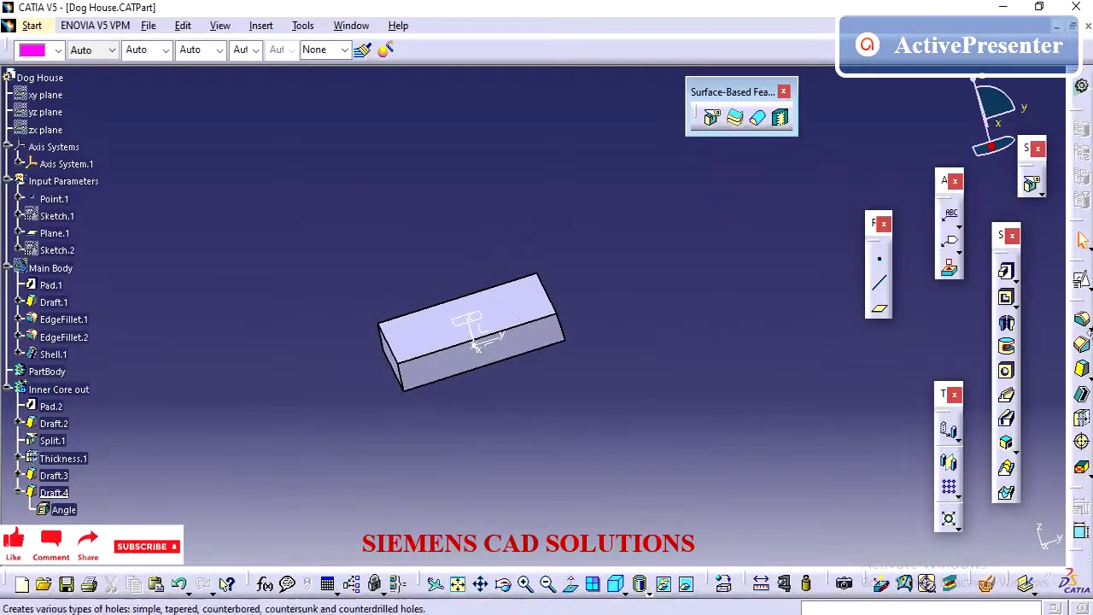
pyautogui.click(1081, 321)
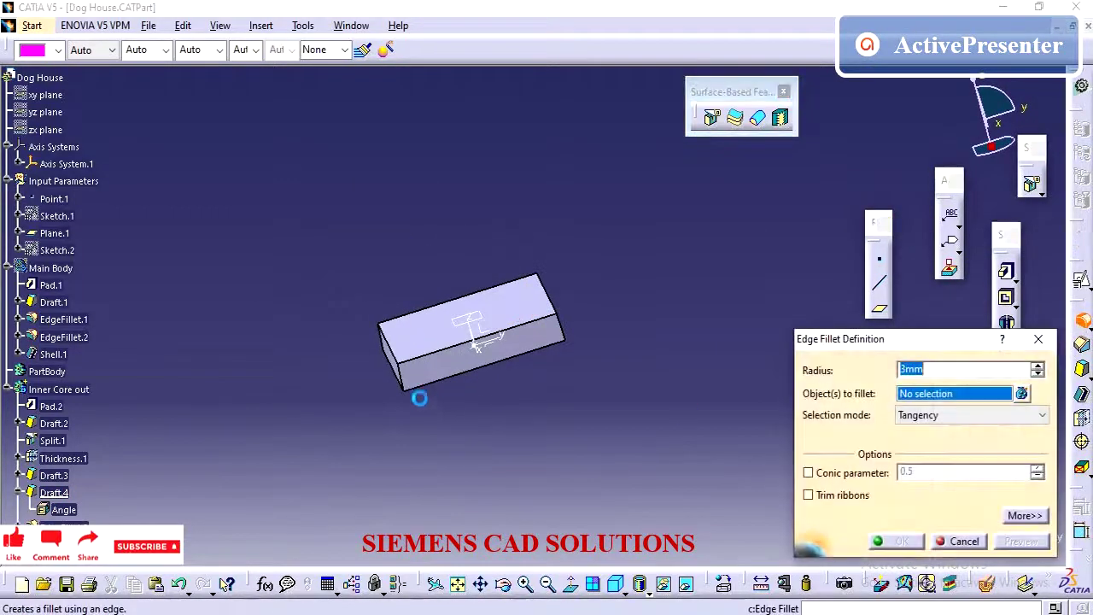
pyautogui.click(407, 379)
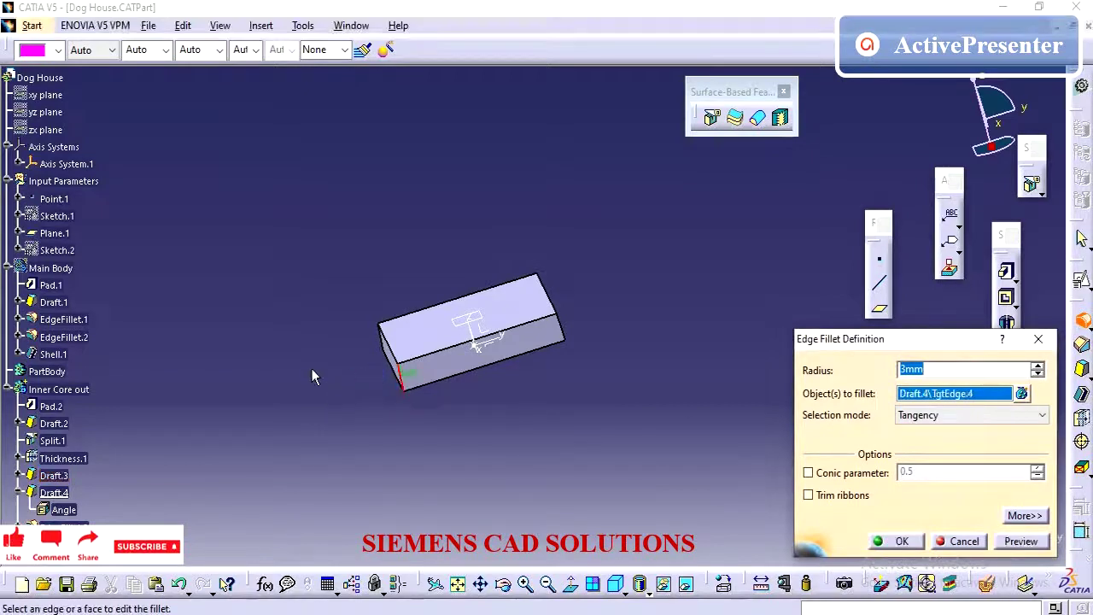
pyautogui.moveTo(312, 370); pyautogui.dragTo(312, 346, button='middle')
pyautogui.click(334, 365)
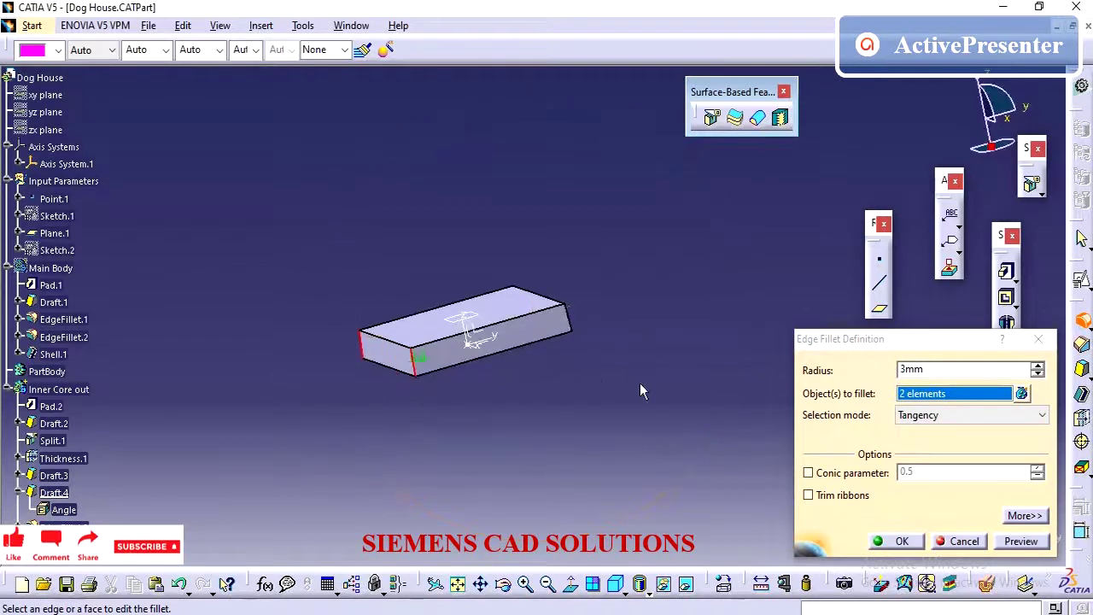
pyautogui.click(959, 369)
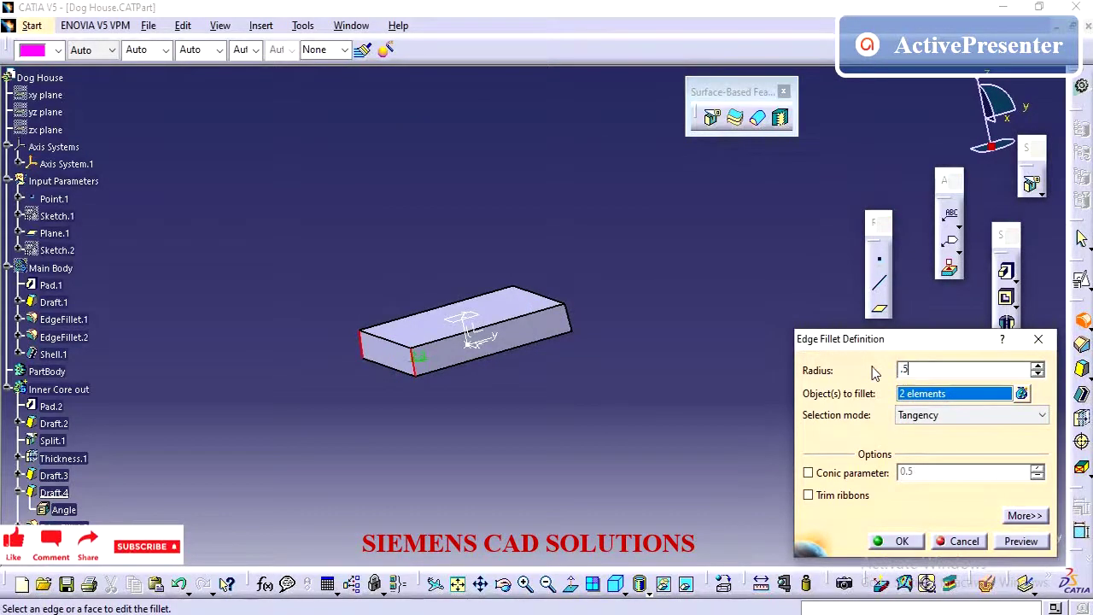
pyautogui.press('Return')
# Step: Fillet the tangent chain of edges around the slab's top face with a 0.5 mm radius
pyautogui.moveTo(604, 390); pyautogui.dragTo(566, 424, button='middle')
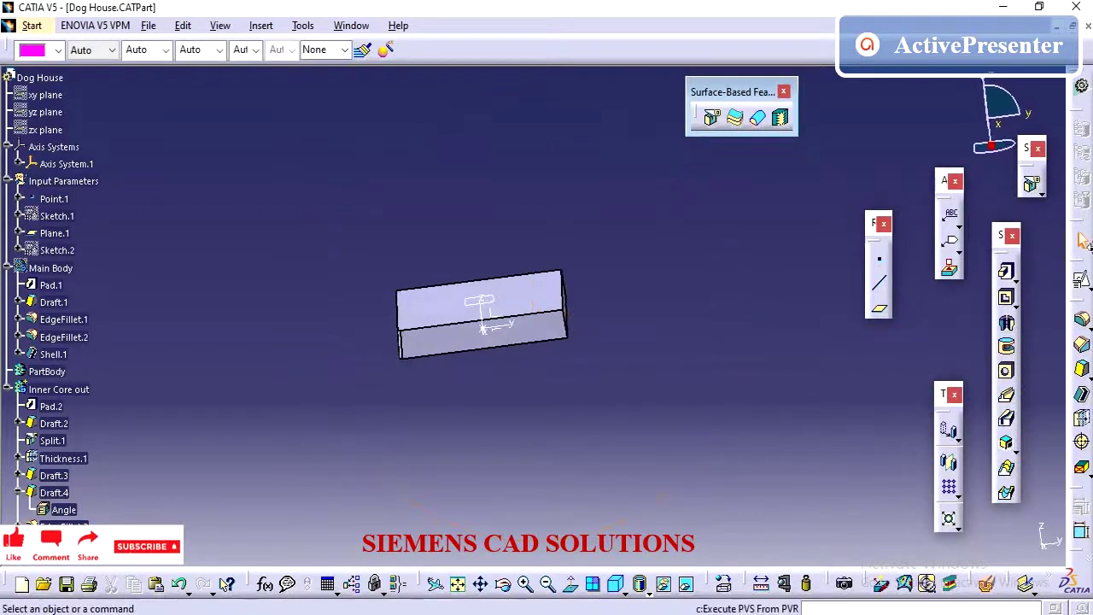
pyautogui.click(1083, 320)
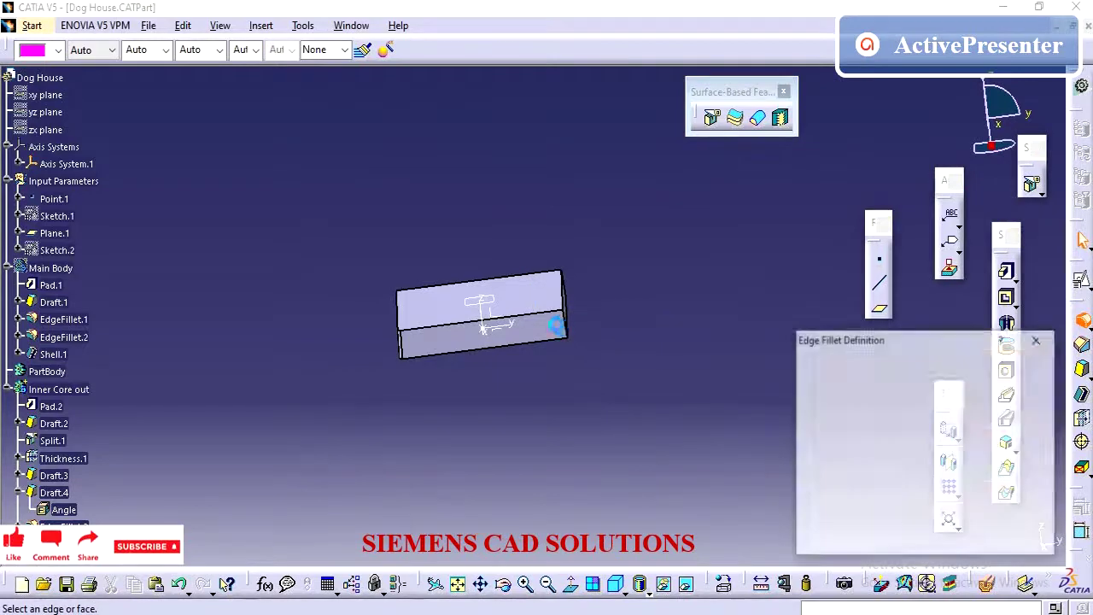
pyautogui.click(547, 321)
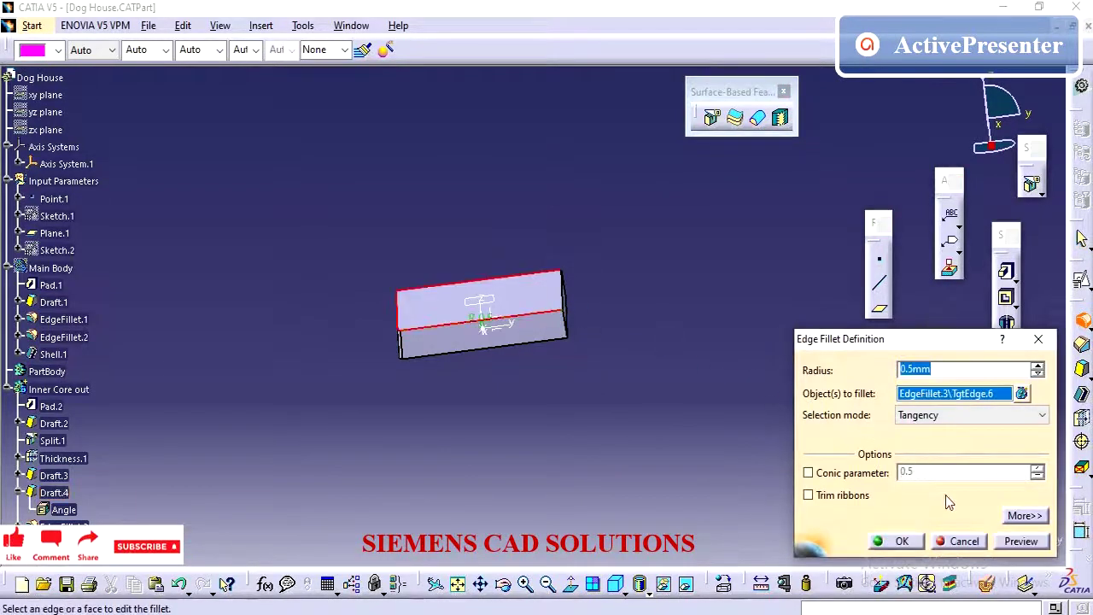
pyautogui.click(919, 544)
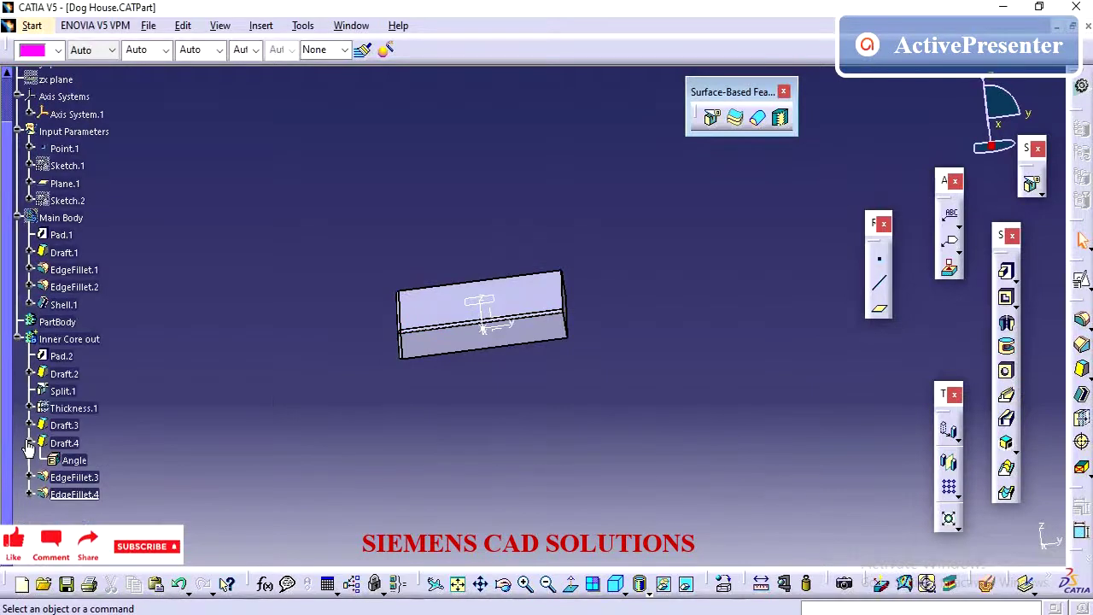
# Step: Collapse the Inner Core out features in the tree and show Main Body again
pyautogui.click(31, 442)
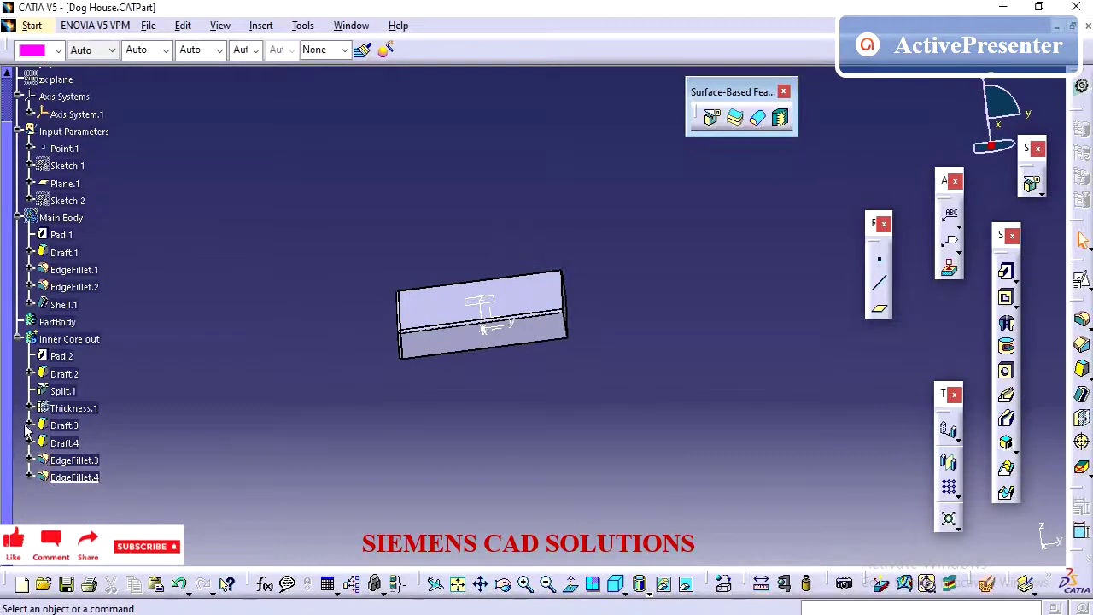
pyautogui.click(17, 339)
pyautogui.rightClick(60, 233)
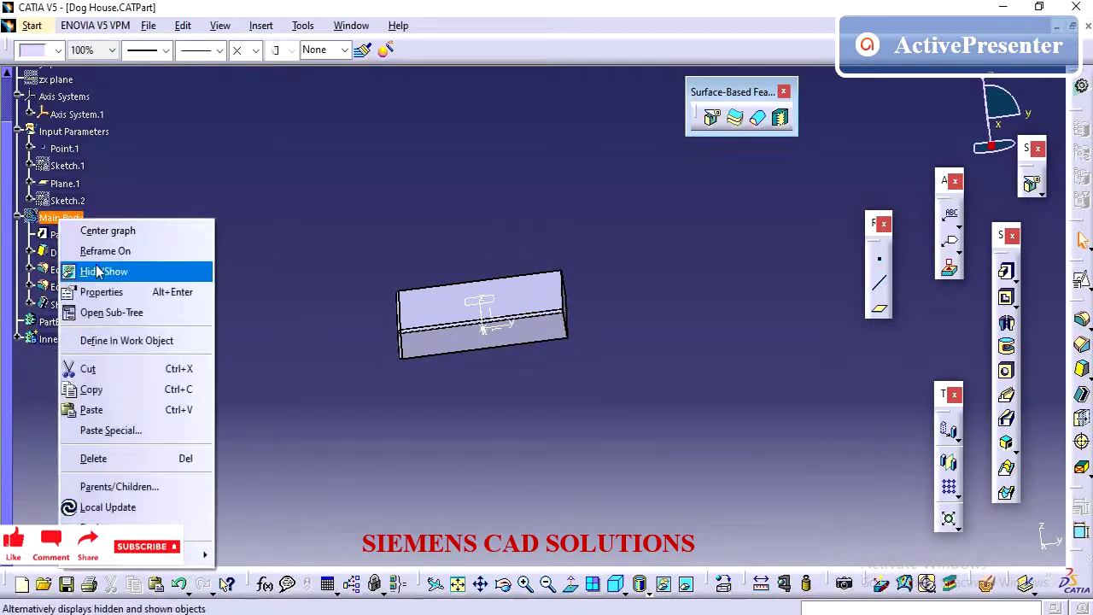
pyautogui.click(98, 270)
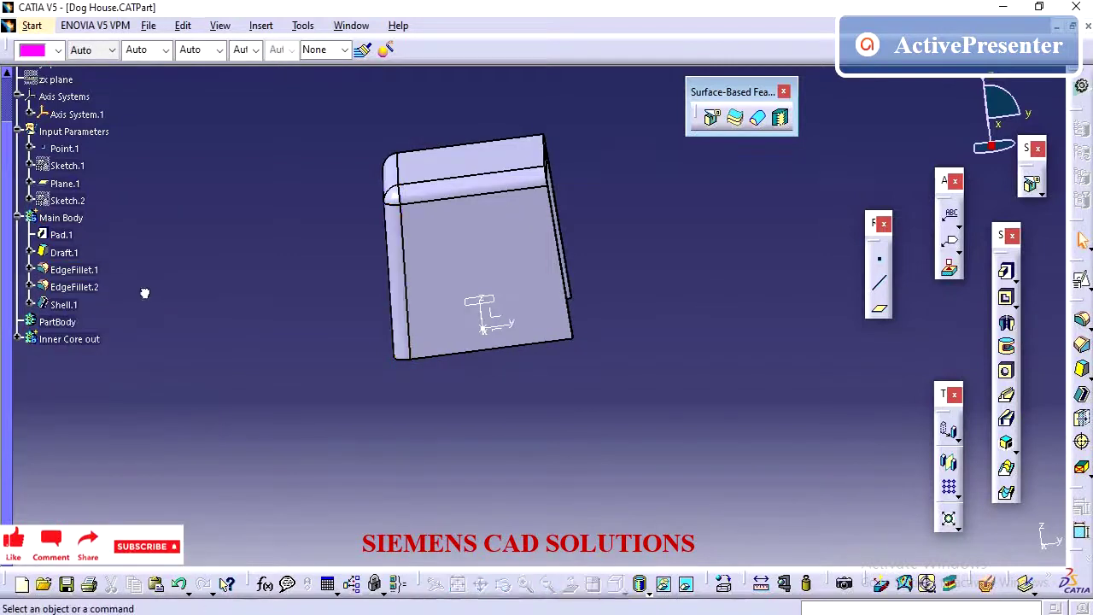
# Step: Copy the Inner Core out body and paste it into the Dog House part
pyautogui.click(91, 339)
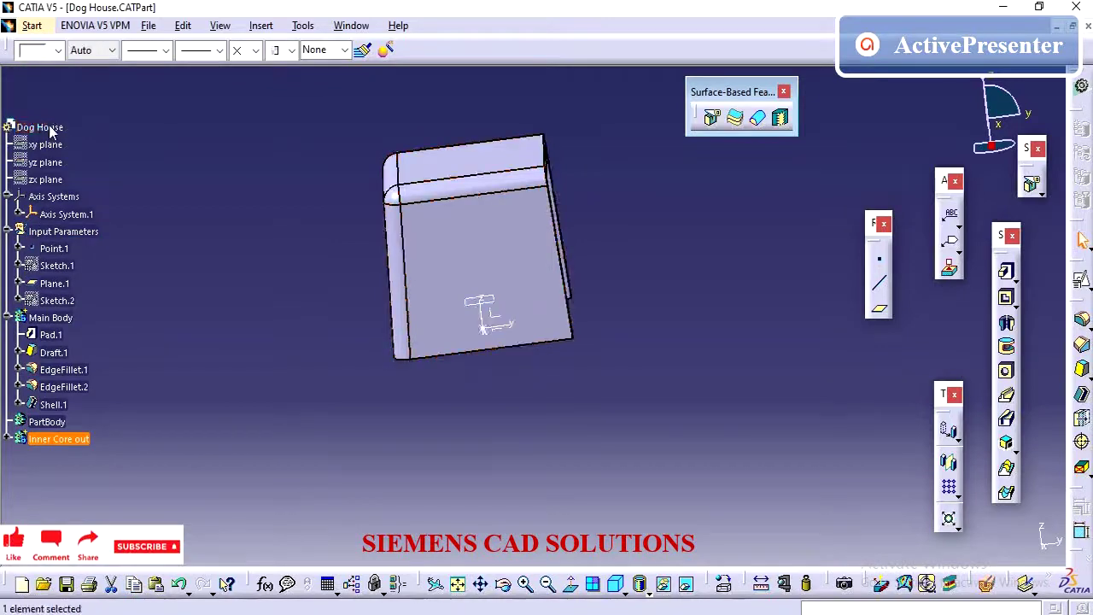
pyautogui.rightClick(49, 127)
pyautogui.click(125, 322)
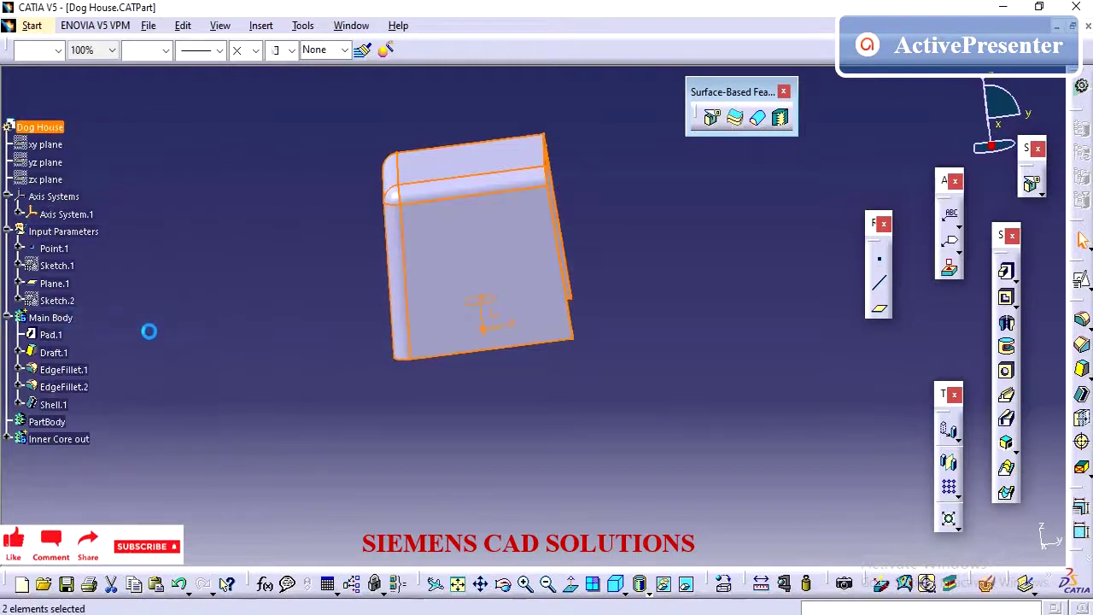
pyautogui.rightClick(76, 456)
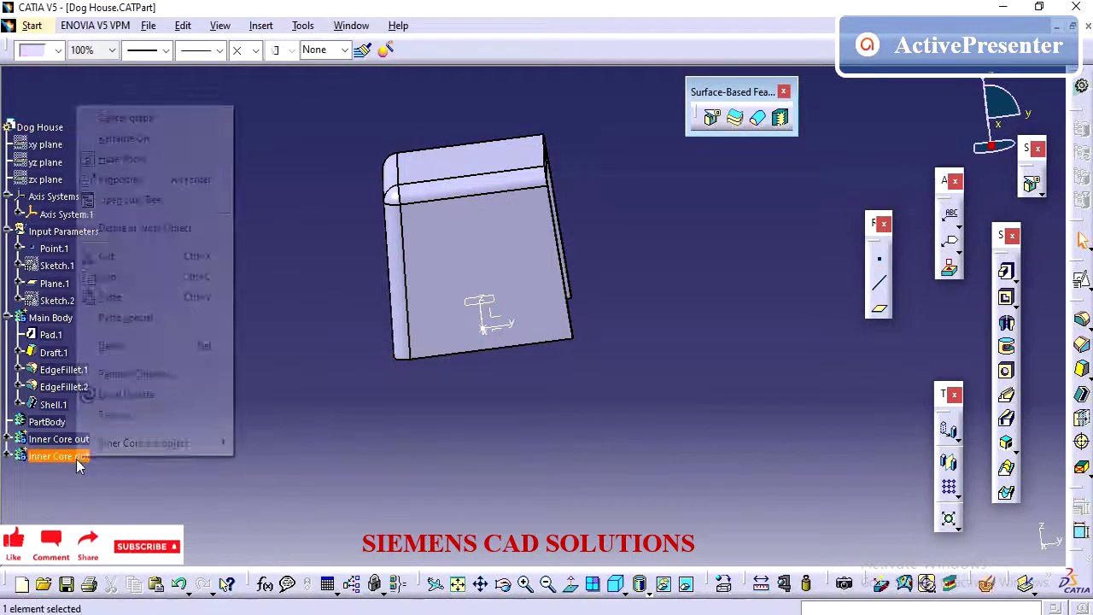
pyautogui.click(138, 374)
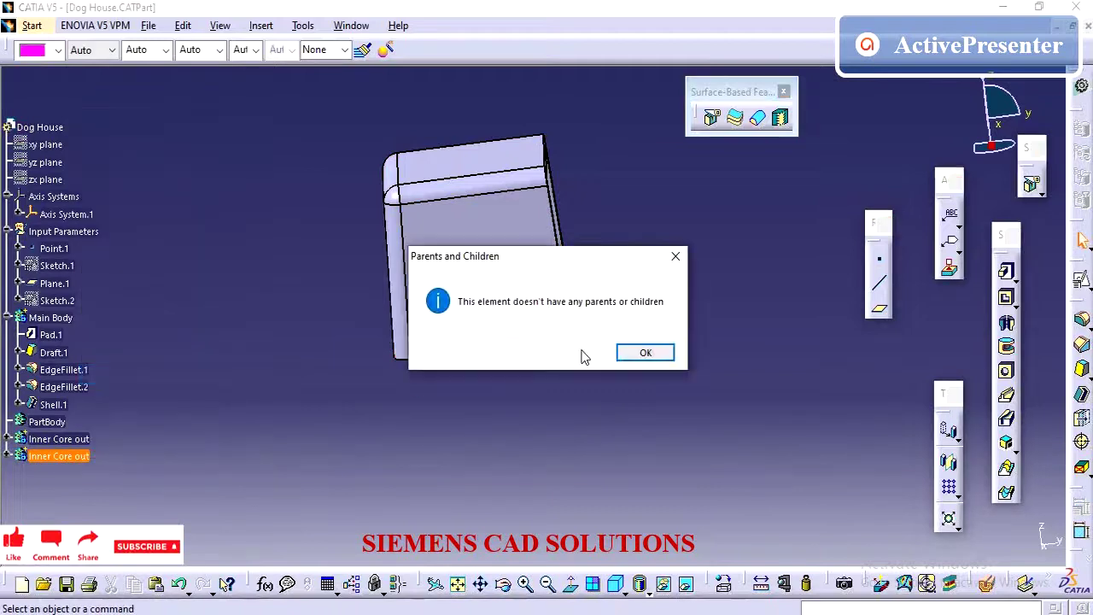
pyautogui.click(646, 352)
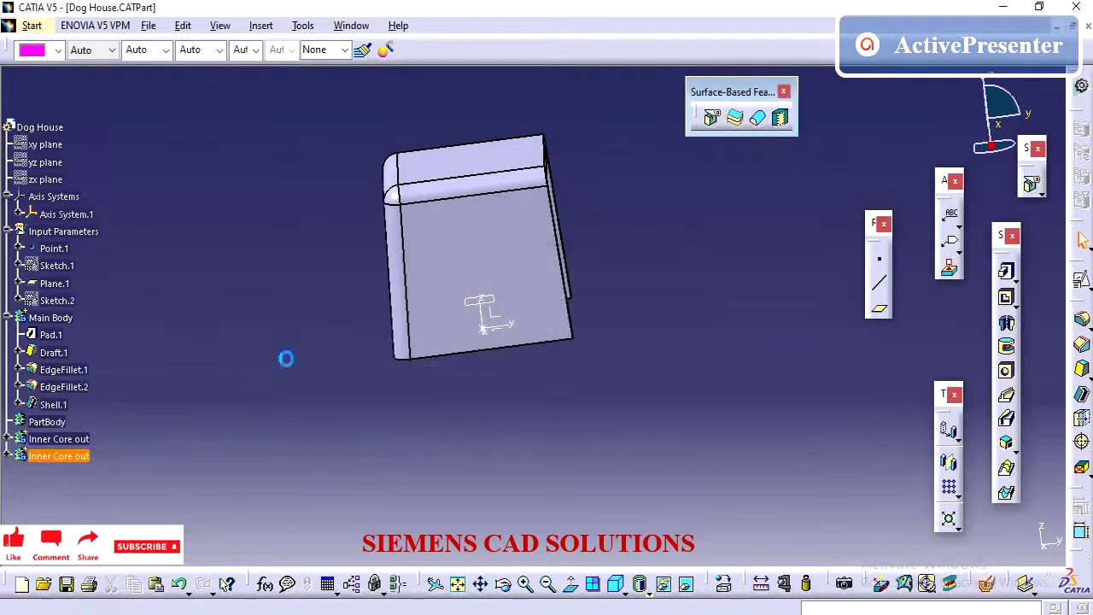
# Step: Rename the pasted copy of the Inner Core out body as "outter Core out"
pyautogui.rightClick(64, 456)
pyautogui.click(129, 174)
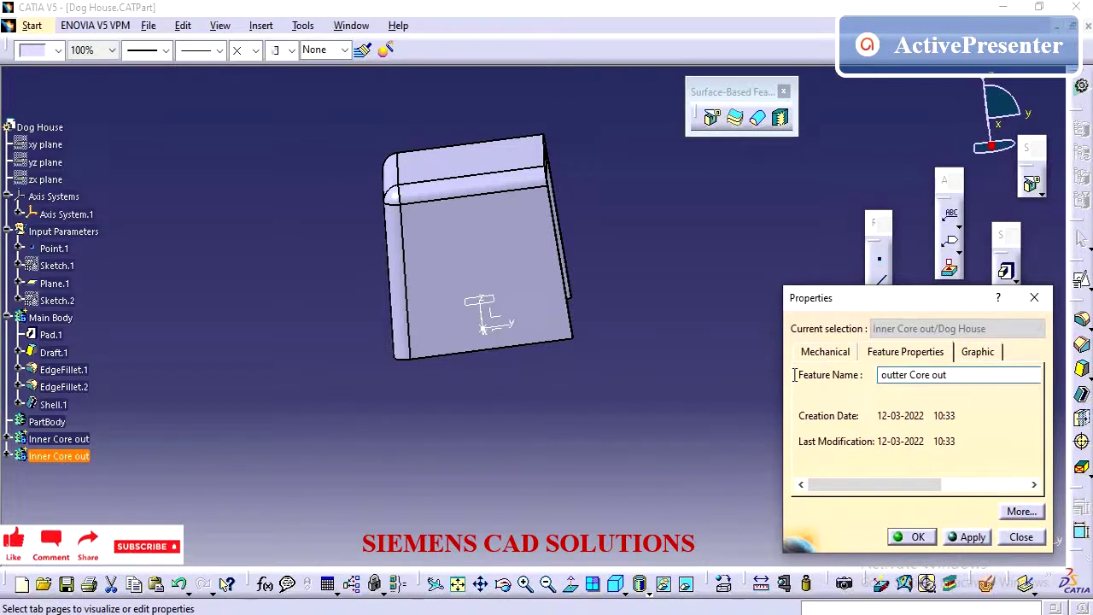
pyautogui.click(969, 536)
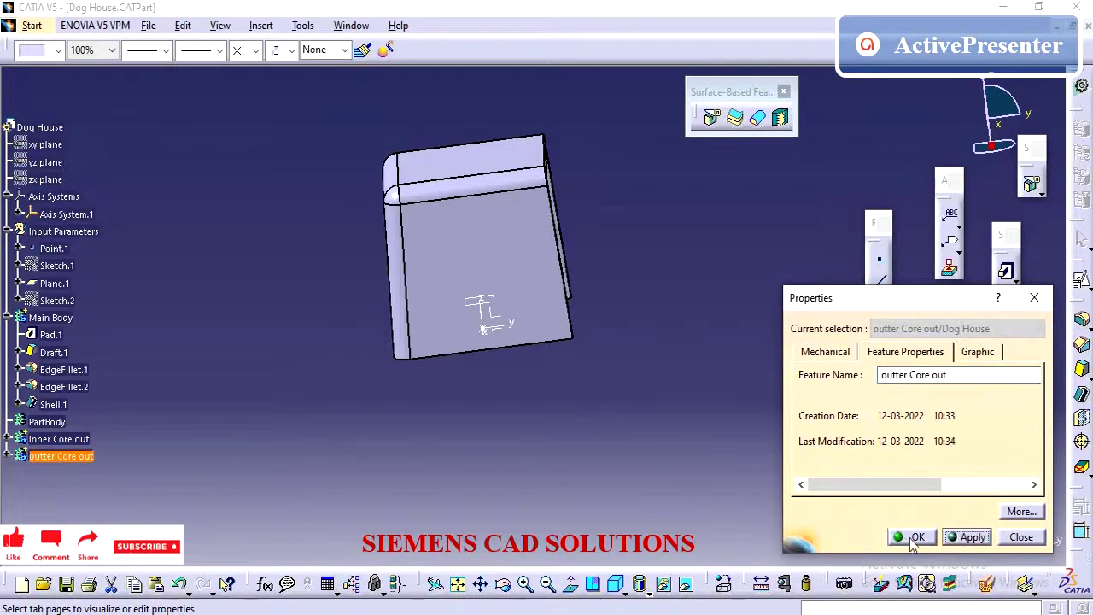
pyautogui.click(912, 537)
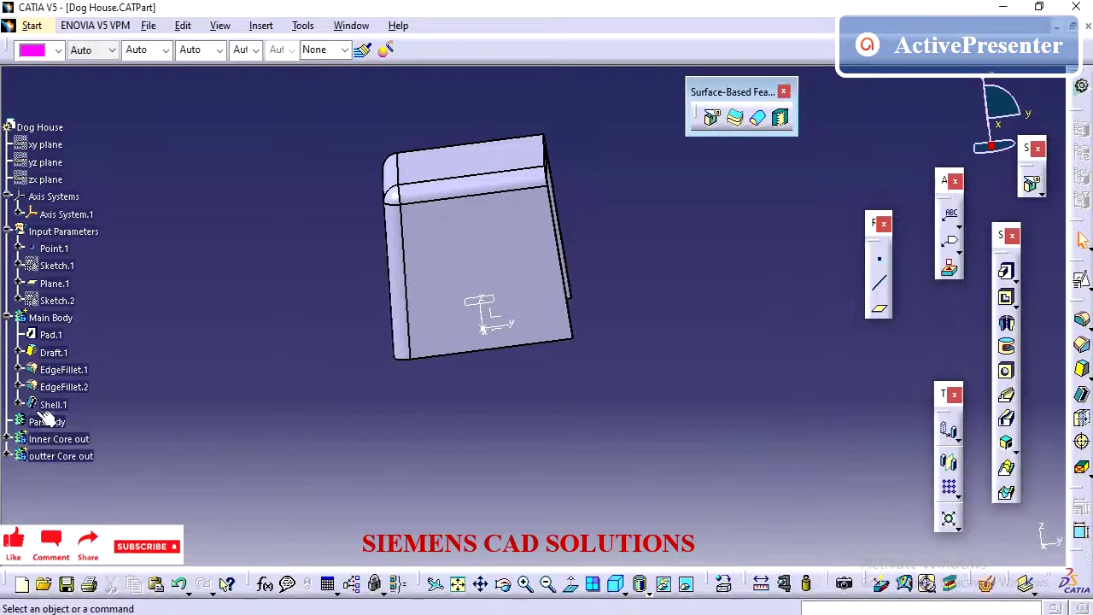
# Step: Make the Shell.1 feature of Main Body the work object
pyautogui.click(7, 317)
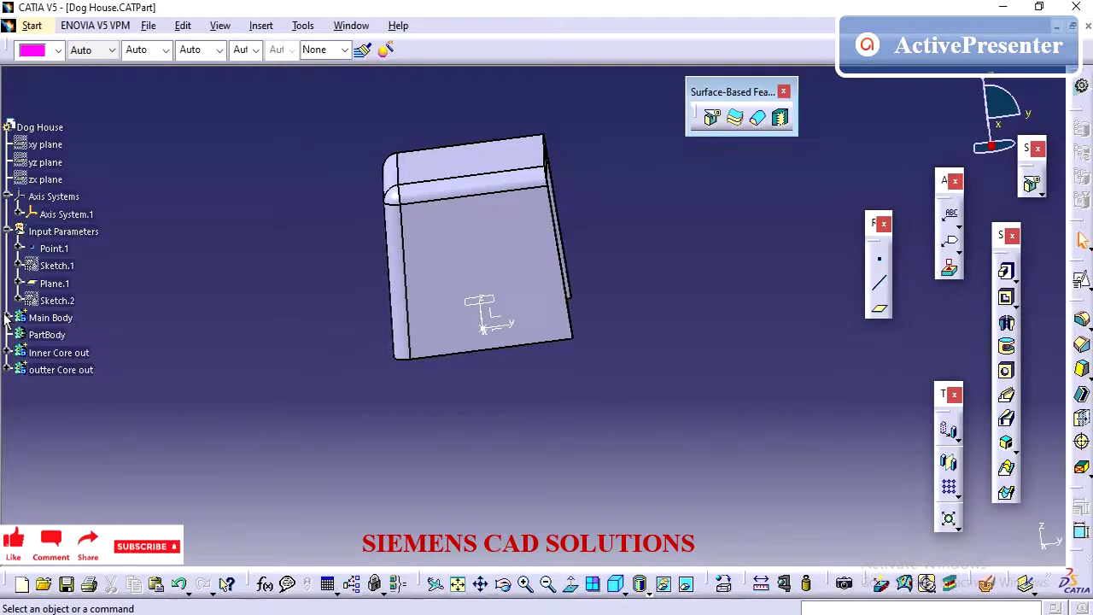
pyautogui.click(8, 318)
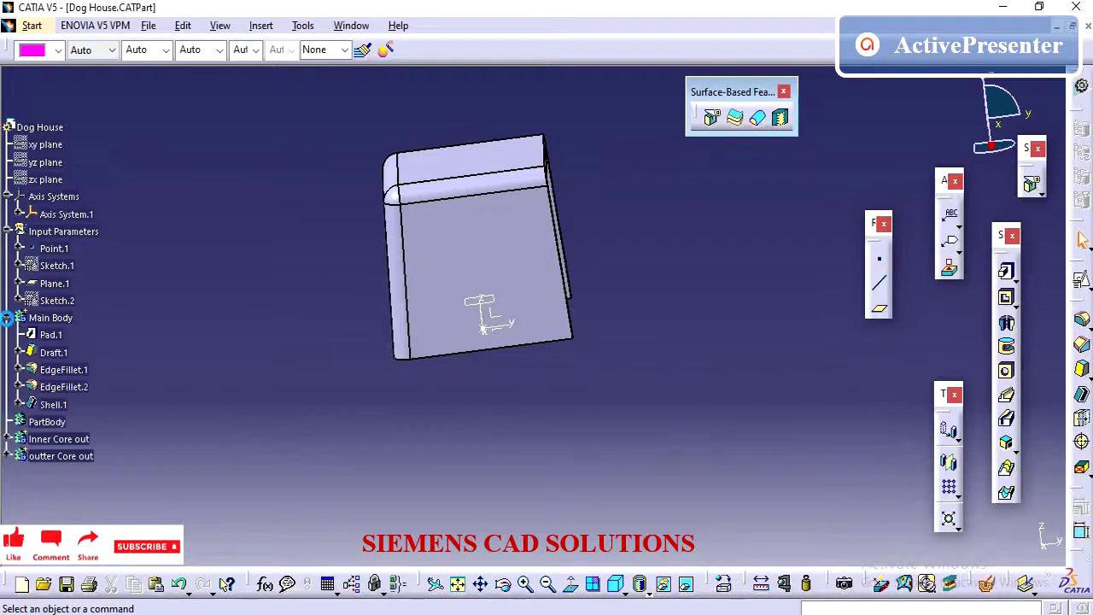
pyautogui.click(53, 405)
pyautogui.click(147, 170)
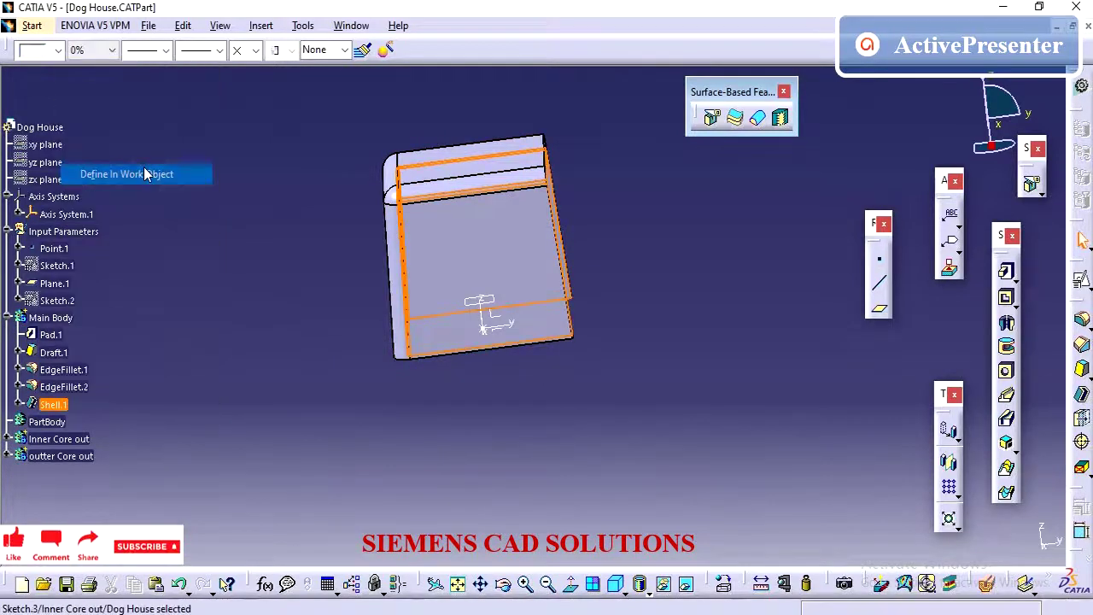
pyautogui.moveTo(149, 169); pyautogui.dragTo(305, 269, button='middle')
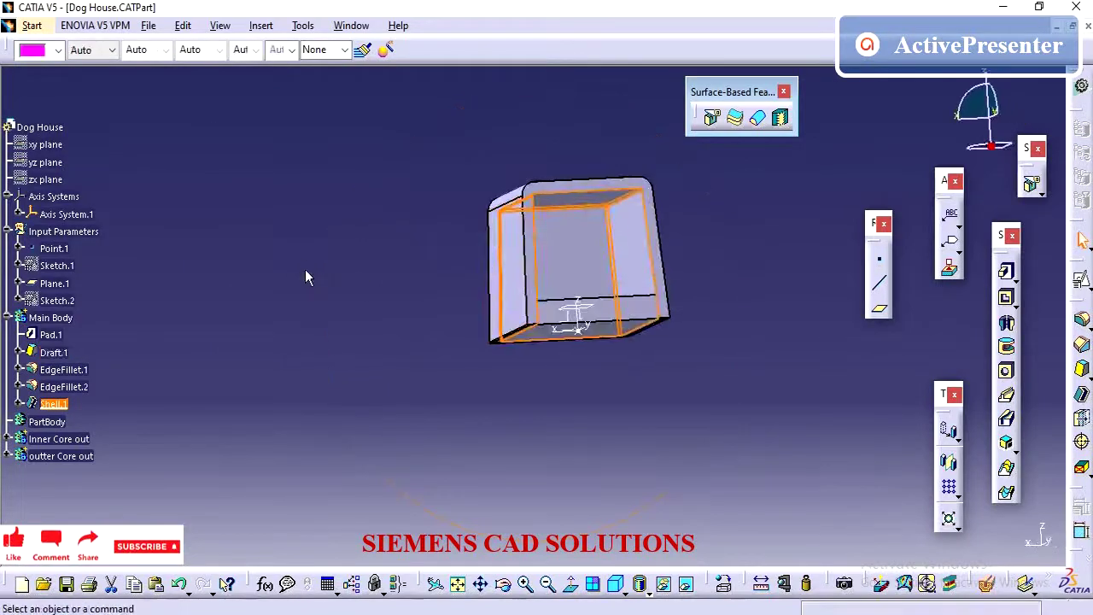
# Step: Make the EdgeFillet.4 feature of the Inner Core out body the work object
pyautogui.moveTo(369, 248); pyautogui.dragTo(556, 310, button='middle')
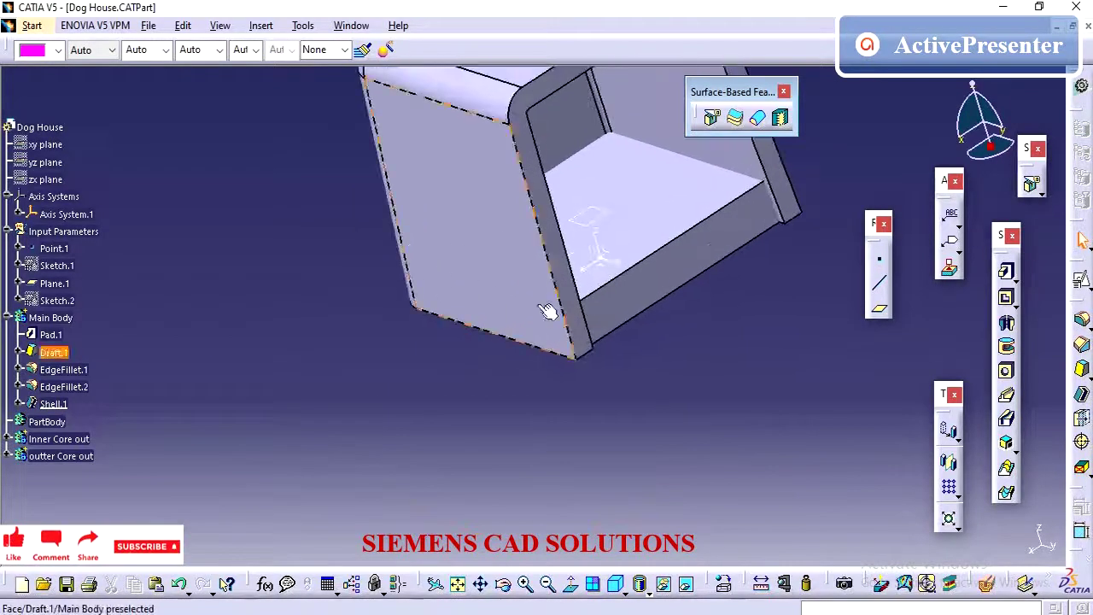
pyautogui.click(625, 297)
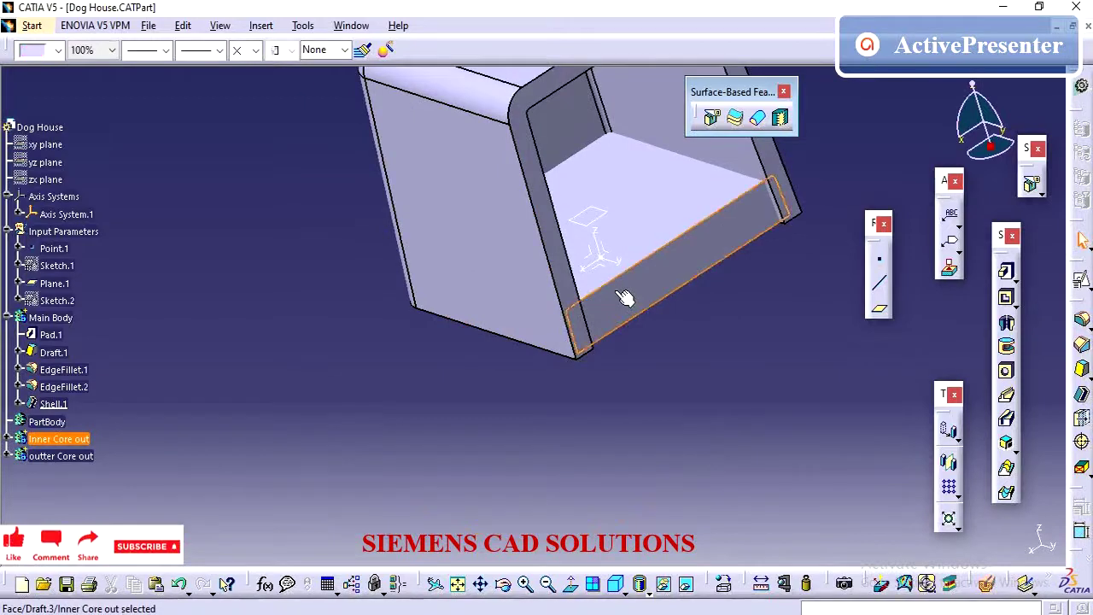
pyautogui.click(7, 439)
pyautogui.scroll(-2, 60, 461)
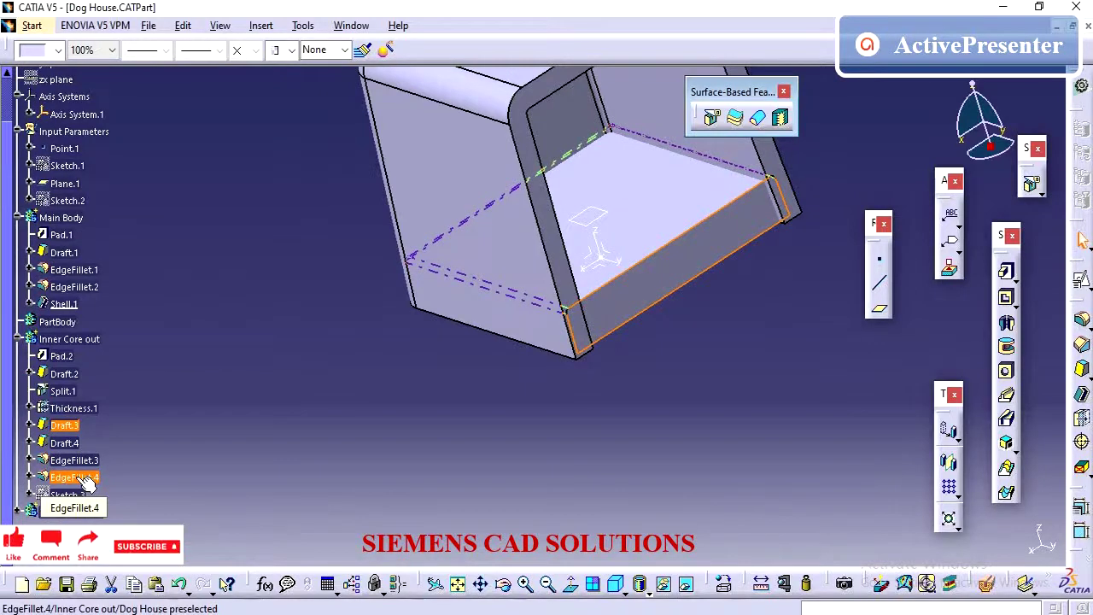
pyautogui.rightClick(88, 482)
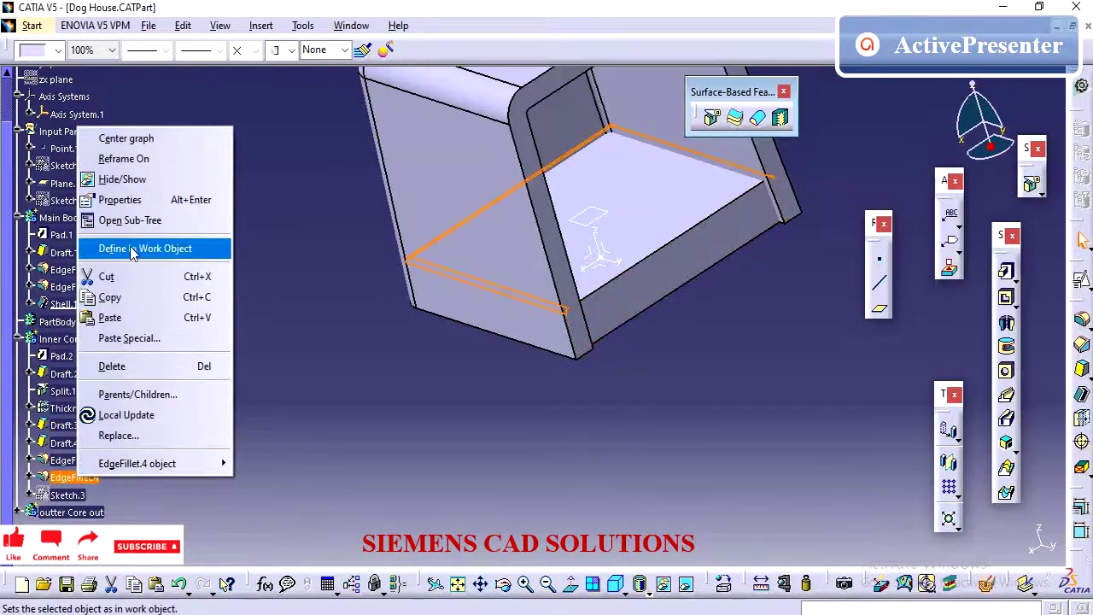
pyautogui.click(135, 248)
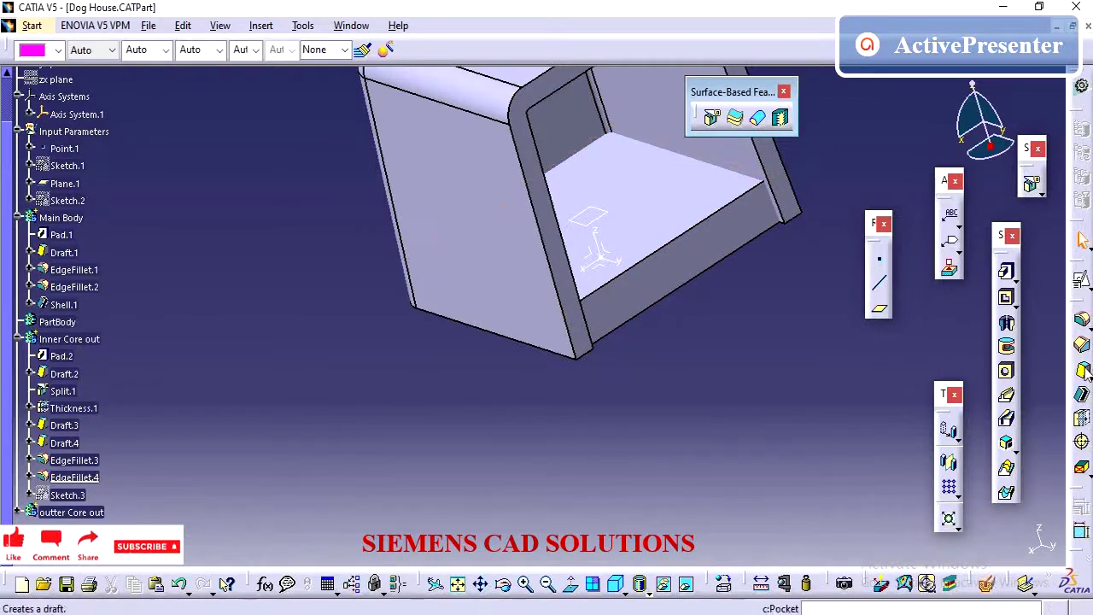
# Step: Add a Thickness feature to the front face of Inner Core out so that it extends past the Main Body's front
pyautogui.click(1082, 419)
pyautogui.click(671, 271)
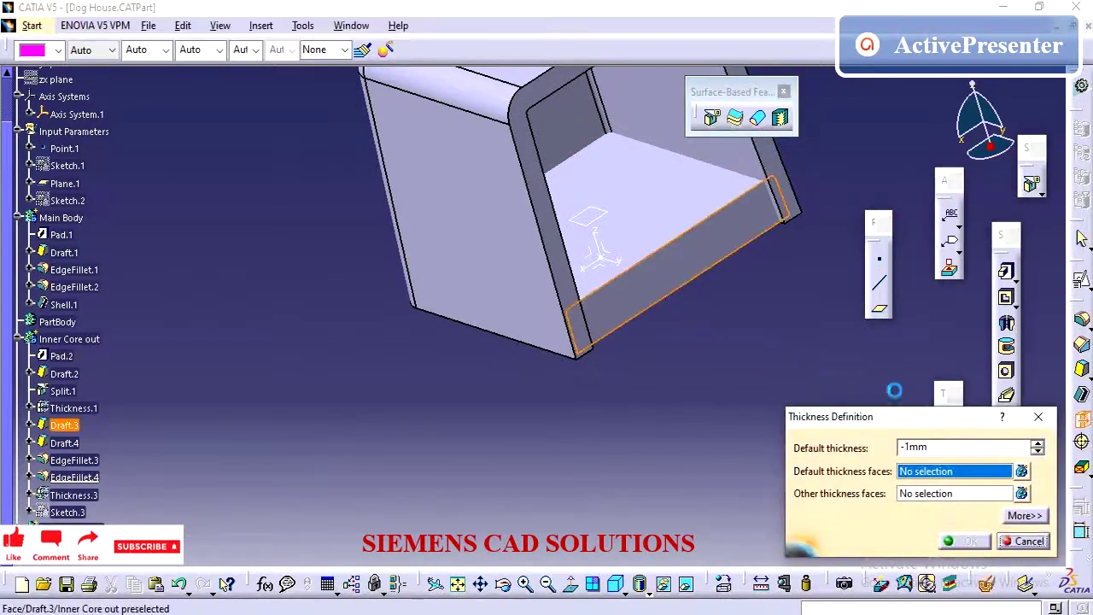
pyautogui.click(965, 448)
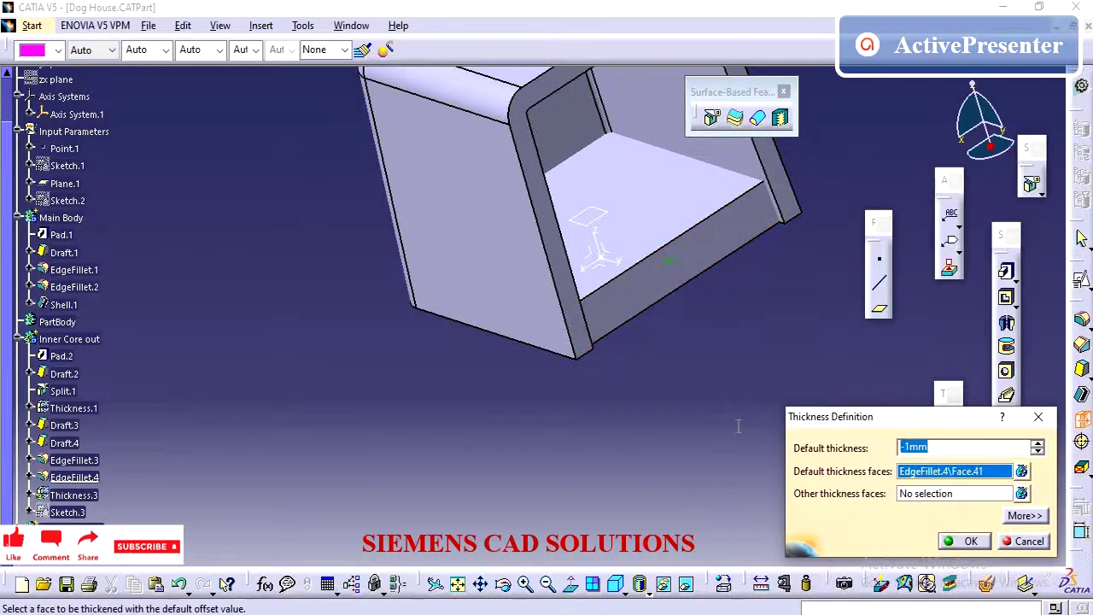
pyautogui.press('Return')
pyautogui.click(692, 381)
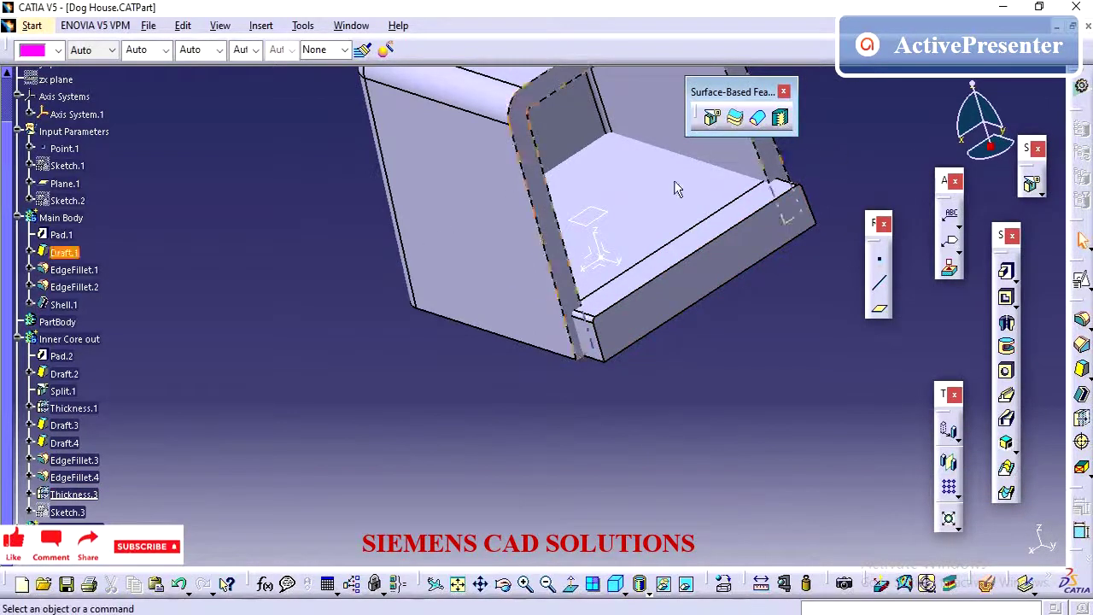
# Step: Remove the Inner Core out body from Main Body directly after the Shell.1 feature
pyautogui.click(21, 340)
pyautogui.rightClick(62, 305)
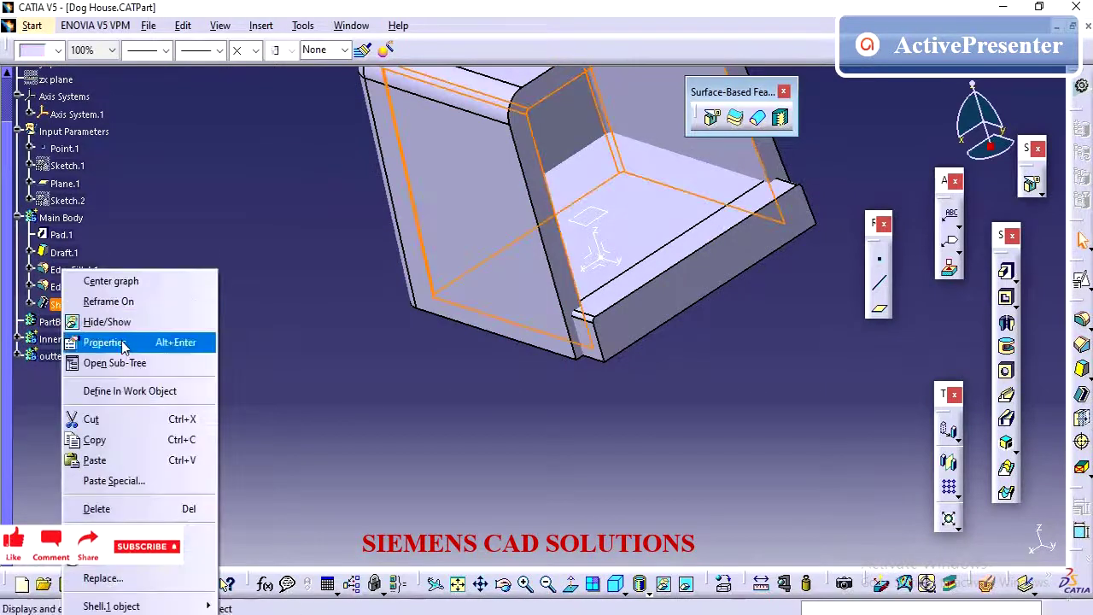
pyautogui.click(128, 391)
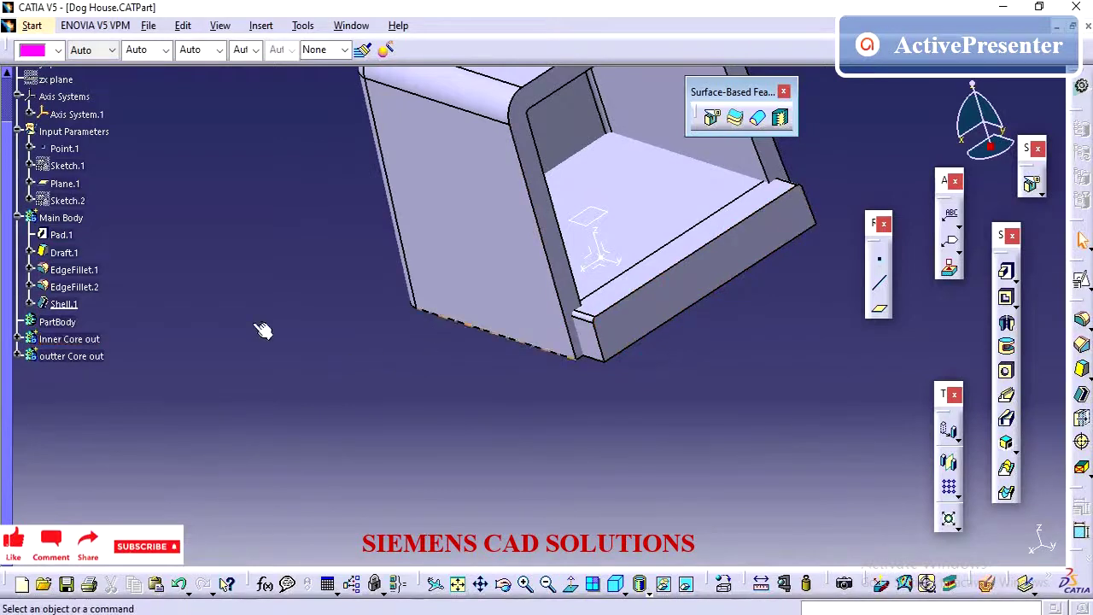
pyautogui.rightClick(86, 340)
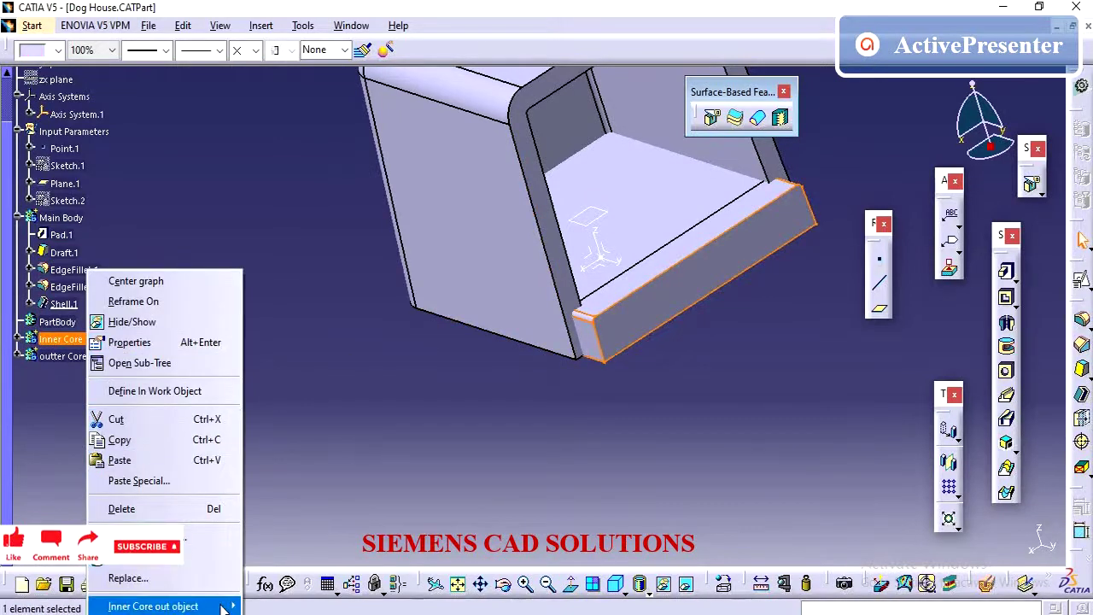
pyautogui.moveTo(154, 606)
pyautogui.click(317, 415)
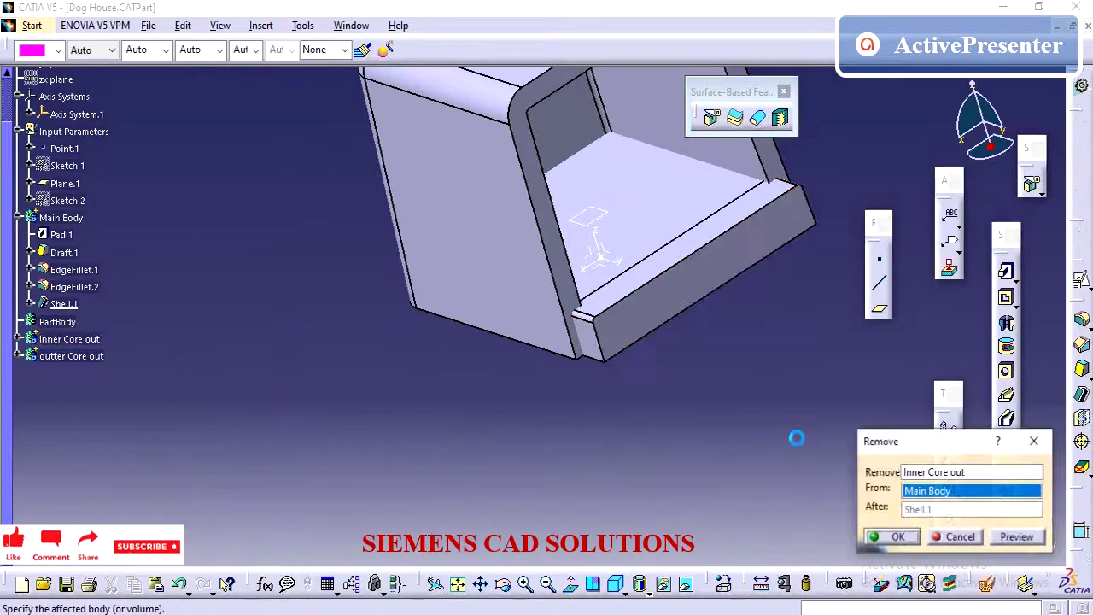
pyautogui.click(893, 536)
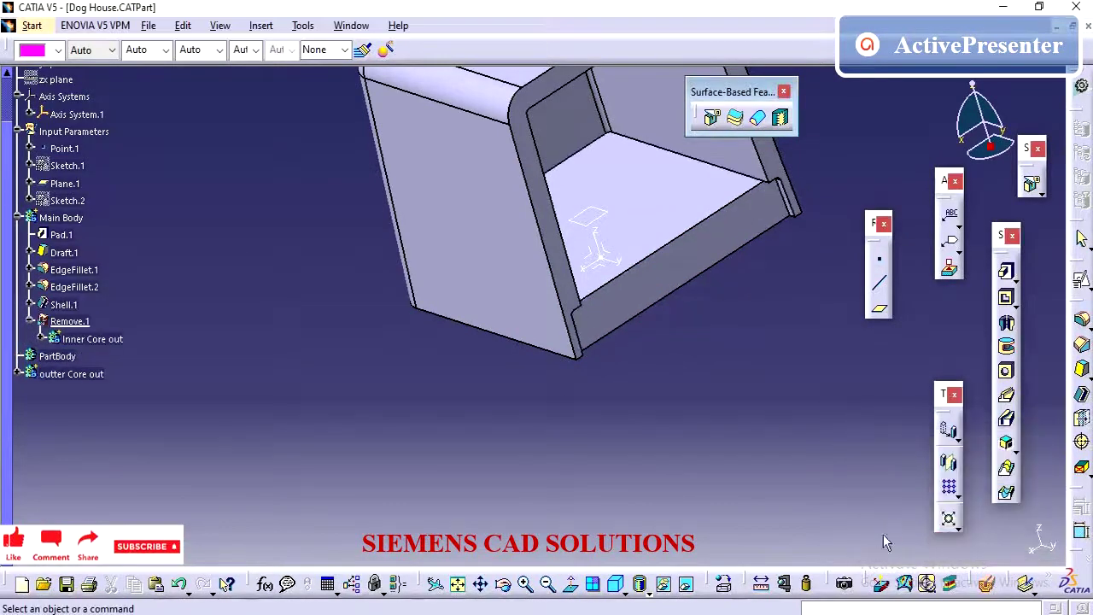
# Step: Hide the outter Core out body
pyautogui.moveTo(521, 409); pyautogui.dragTo(384, 385, button='middle')
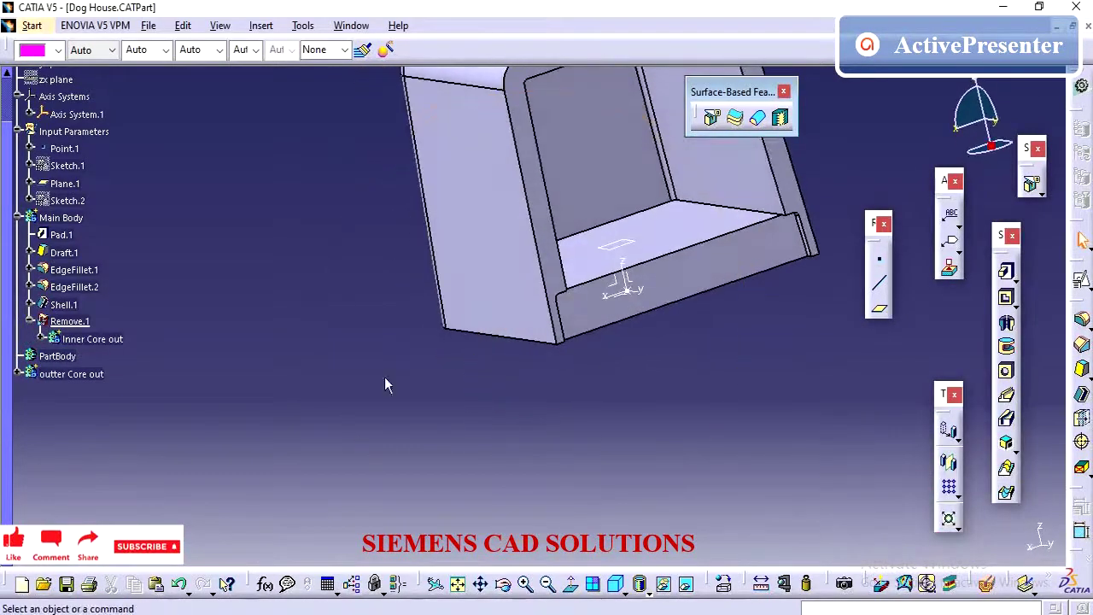
pyautogui.rightClick(83, 380)
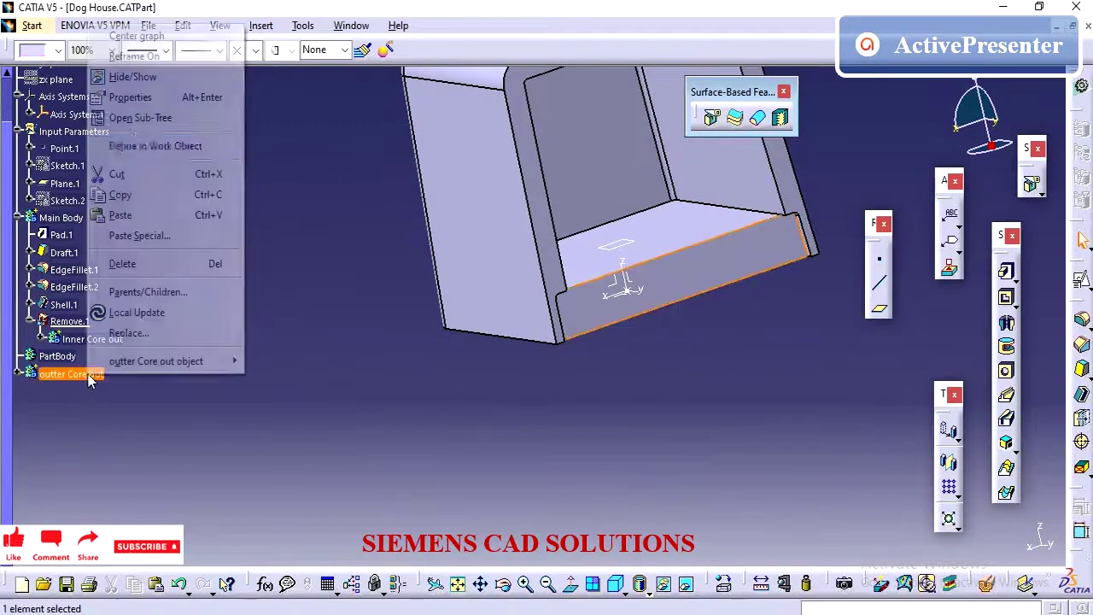
pyautogui.click(153, 101)
# Step: Check the wall thickness at the lower end of the Main Body's side wall without keeping a measure
pyautogui.moveTo(618, 420); pyautogui.dragTo(655, 361, button='middle')
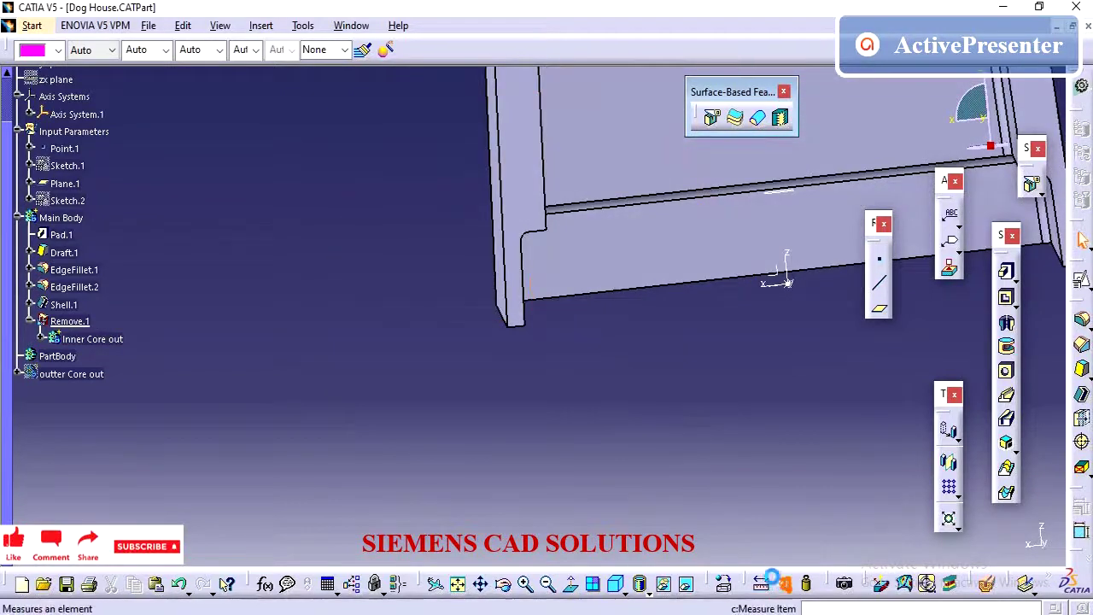
pyautogui.click(773, 577)
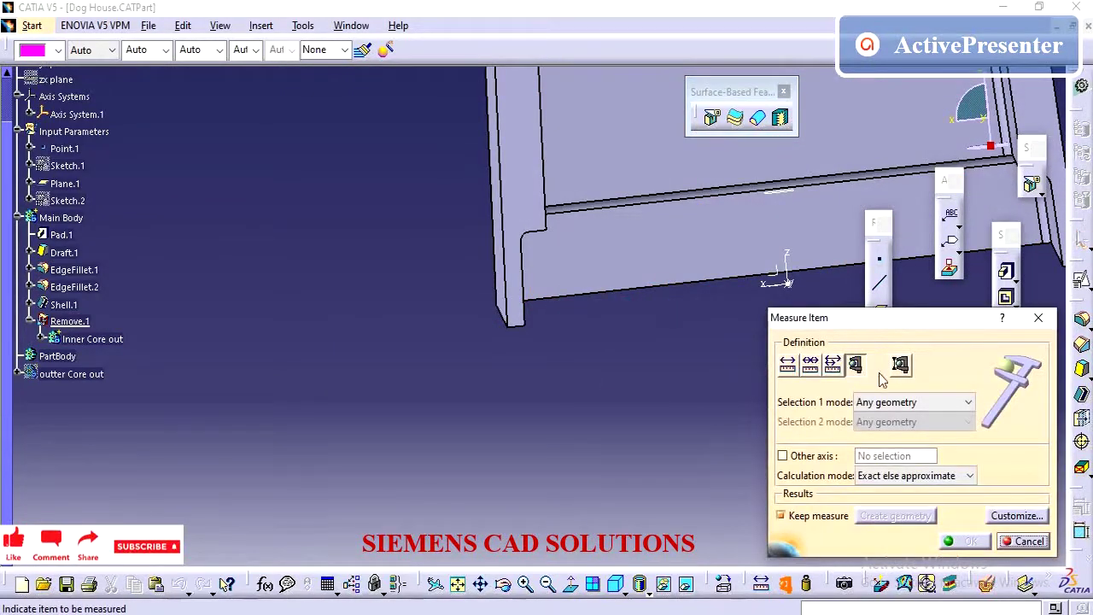
pyautogui.click(901, 365)
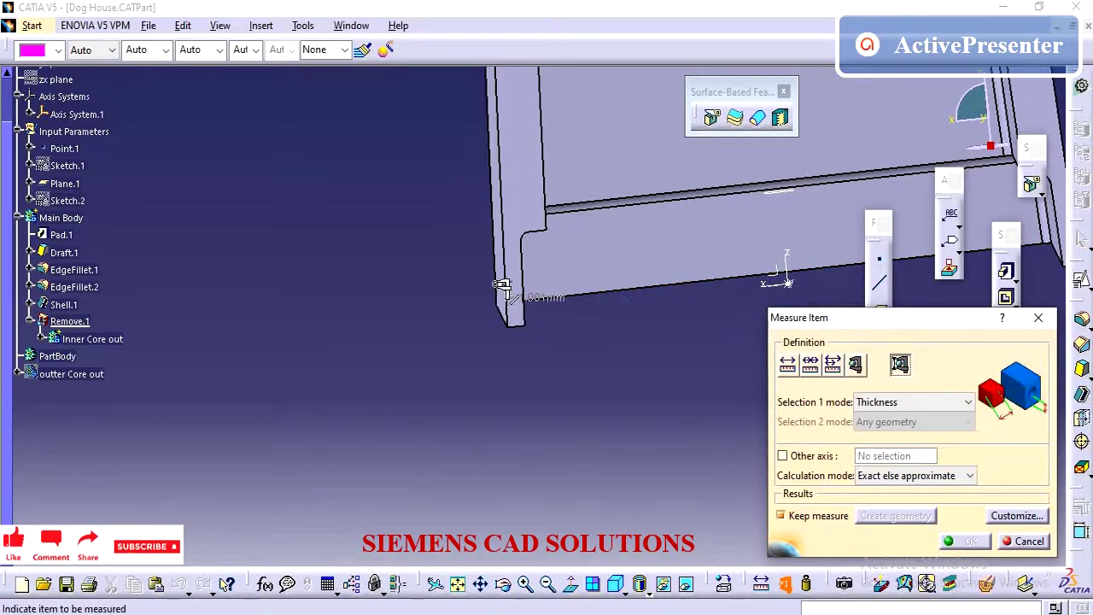
pyautogui.moveTo(504, 289)
pyautogui.mouseDown(button='middle')
pyautogui.moveTo(565, 327)
pyautogui.moveTo(521, 300)
pyautogui.mouseUp(button='middle')
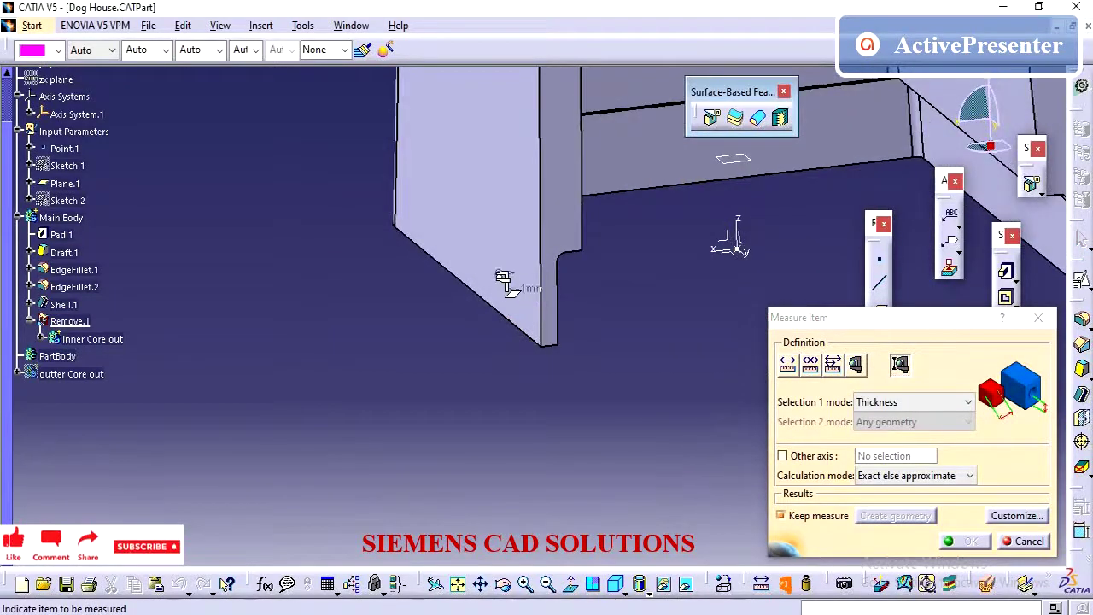
pyautogui.moveTo(504, 286); pyautogui.dragTo(649, 351, button='middle')
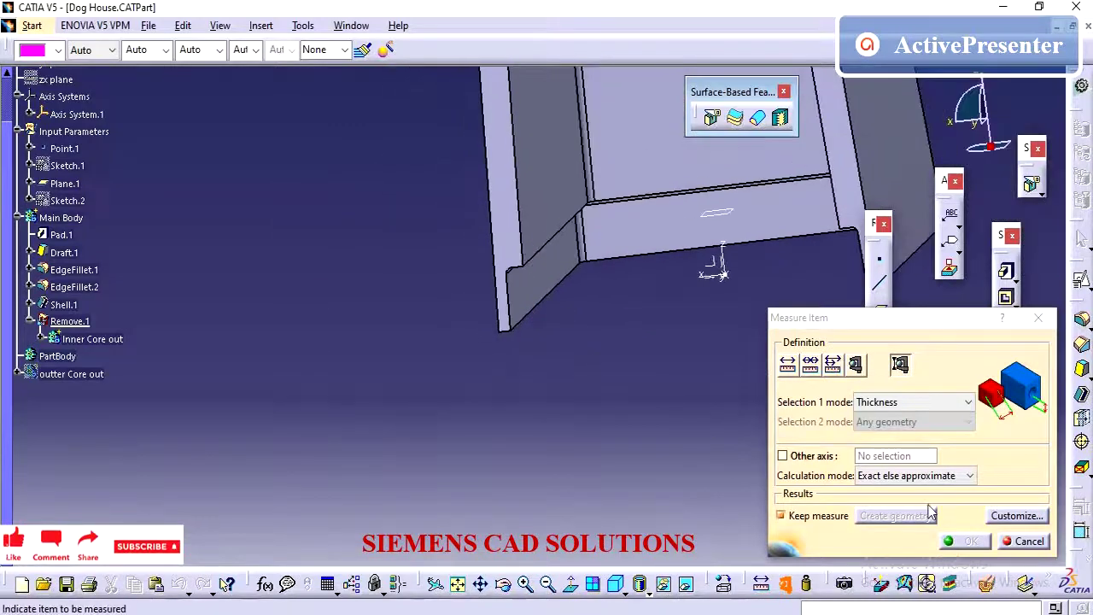
pyautogui.click(1028, 542)
# Step: Fillet the inner edge chain along the top of the Remove.1 step in Main Body with a 0.5 mm radius
pyautogui.moveTo(436, 273); pyautogui.dragTo(583, 352, button='middle')
pyautogui.moveTo(655, 453); pyautogui.dragTo(511, 345, button='middle')
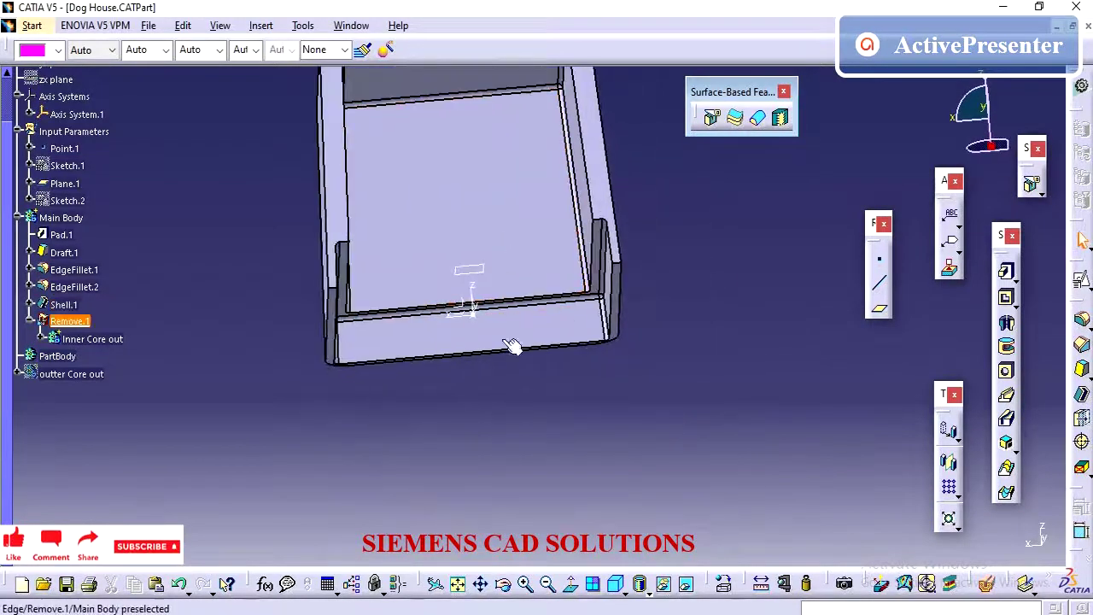
pyautogui.click(31, 322)
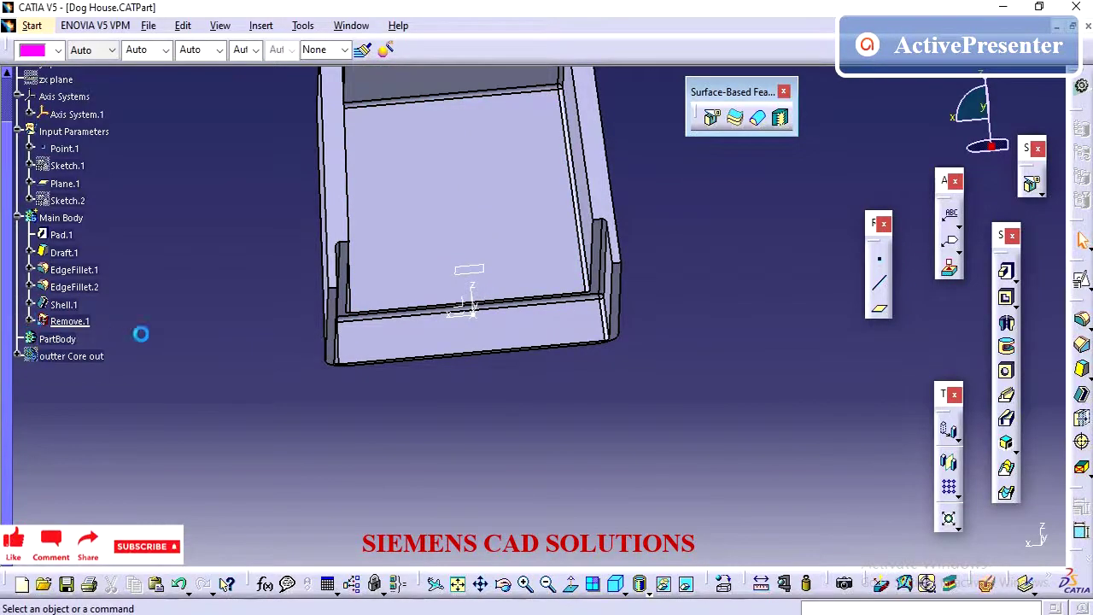
pyautogui.click(1081, 323)
pyautogui.moveTo(538, 296); pyautogui.dragTo(410, 294, button='middle')
pyautogui.click(397, 285)
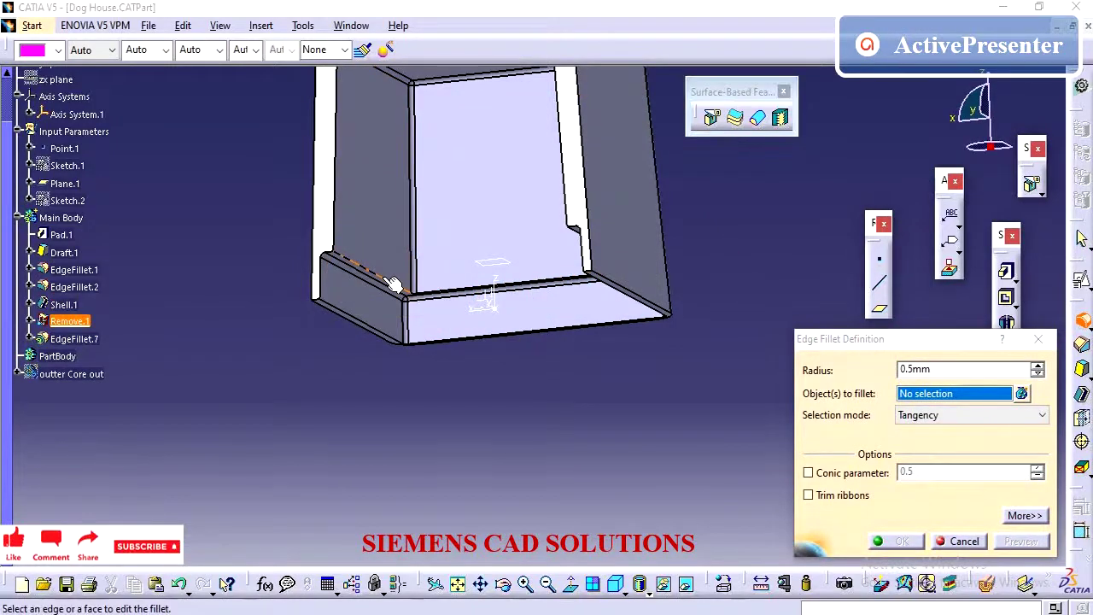
pyautogui.click(902, 541)
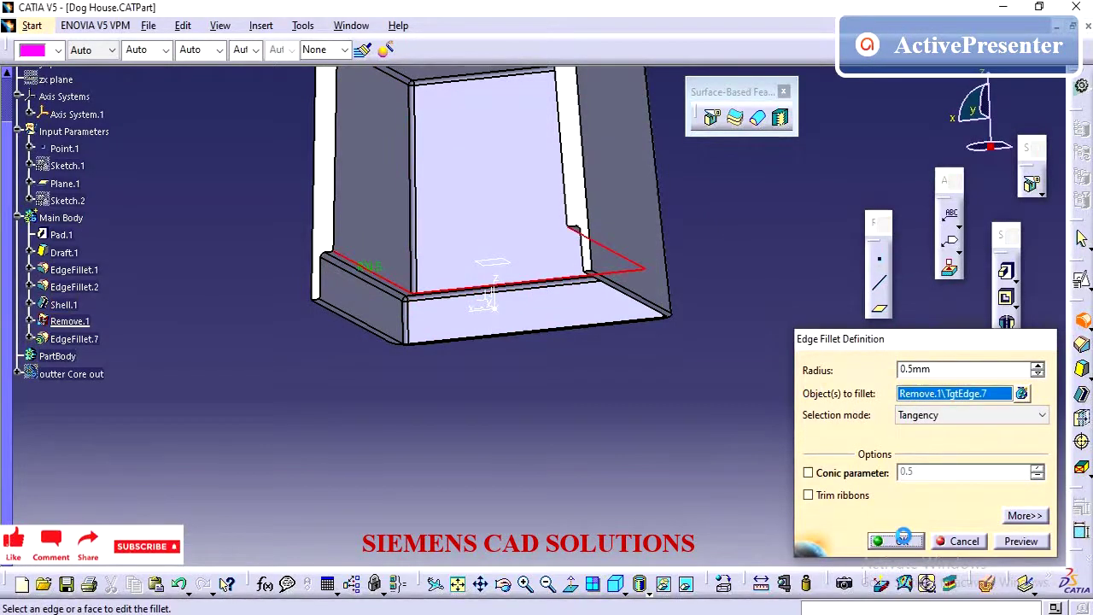
pyautogui.moveTo(420, 320); pyautogui.dragTo(510, 334, button='middle')
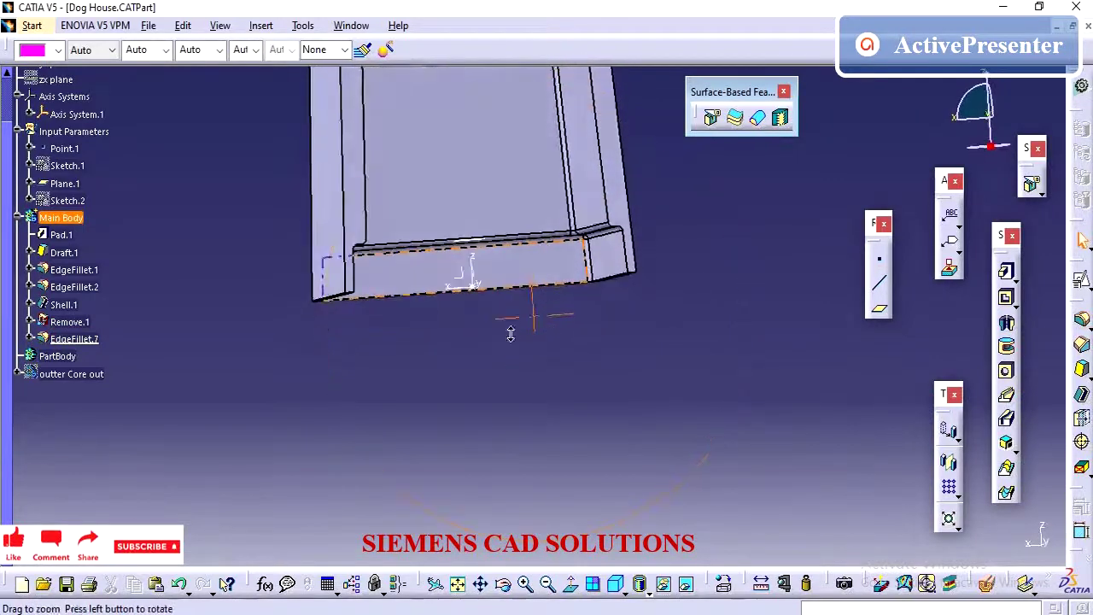
# Step: Change the default thickness of the Thickness.1 feature inside the removed Inner Core out body
pyautogui.click(31, 322)
pyautogui.click(40, 339)
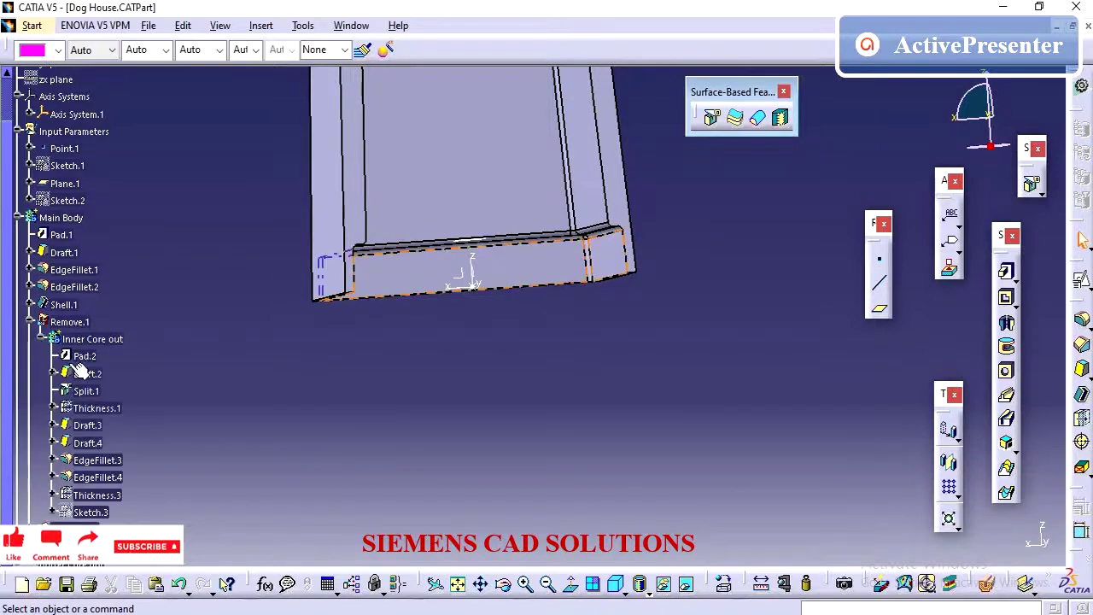
pyautogui.click(53, 409)
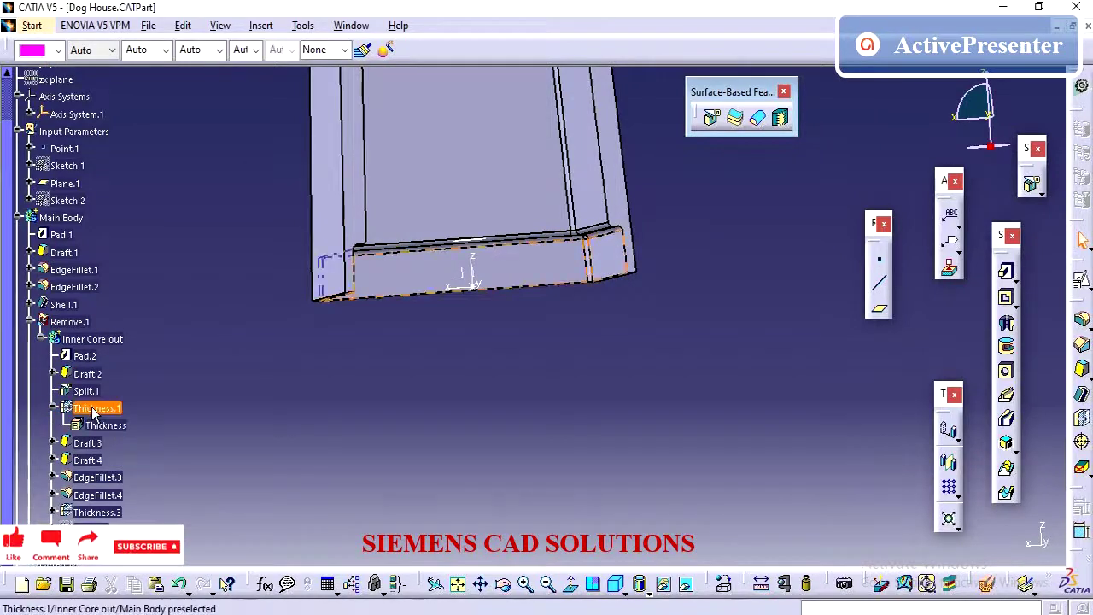
pyautogui.doubleClick(94, 410)
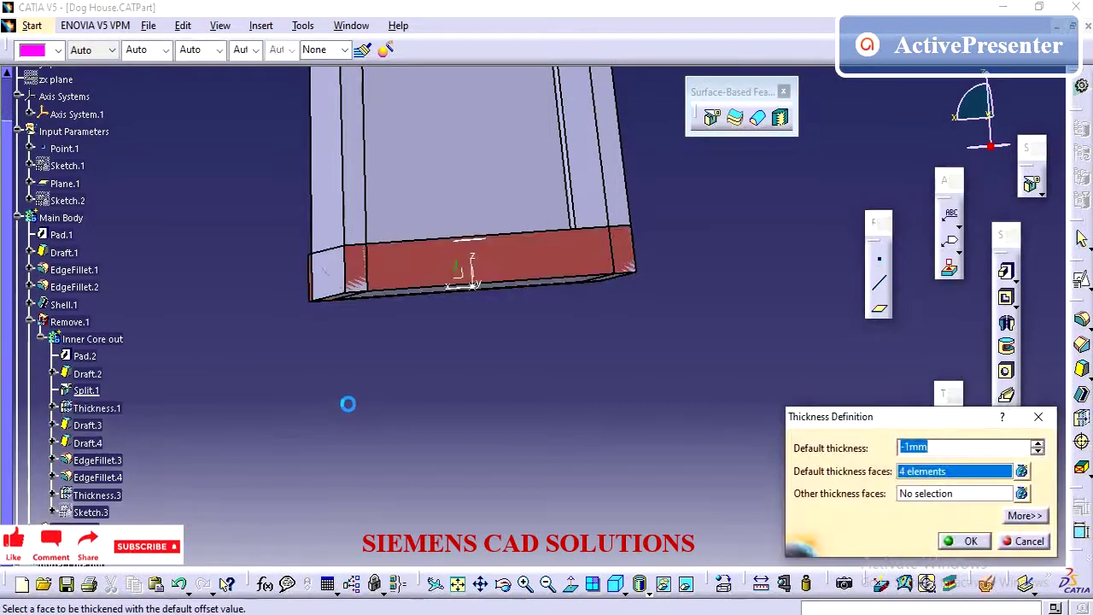
pyautogui.moveTo(481, 370); pyautogui.dragTo(443, 357, button='middle')
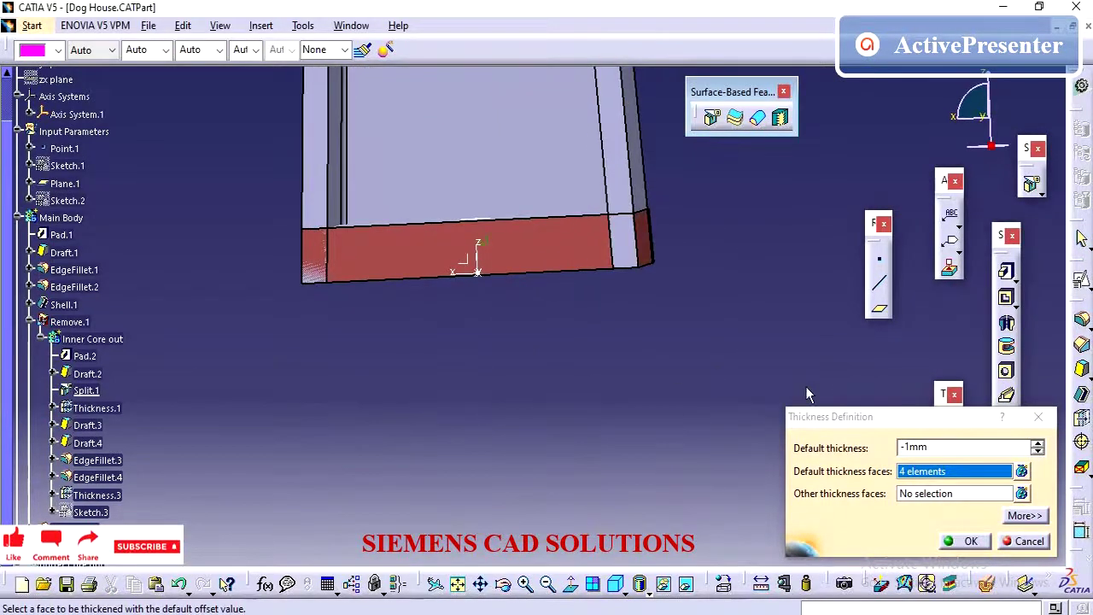
pyautogui.click(910, 451)
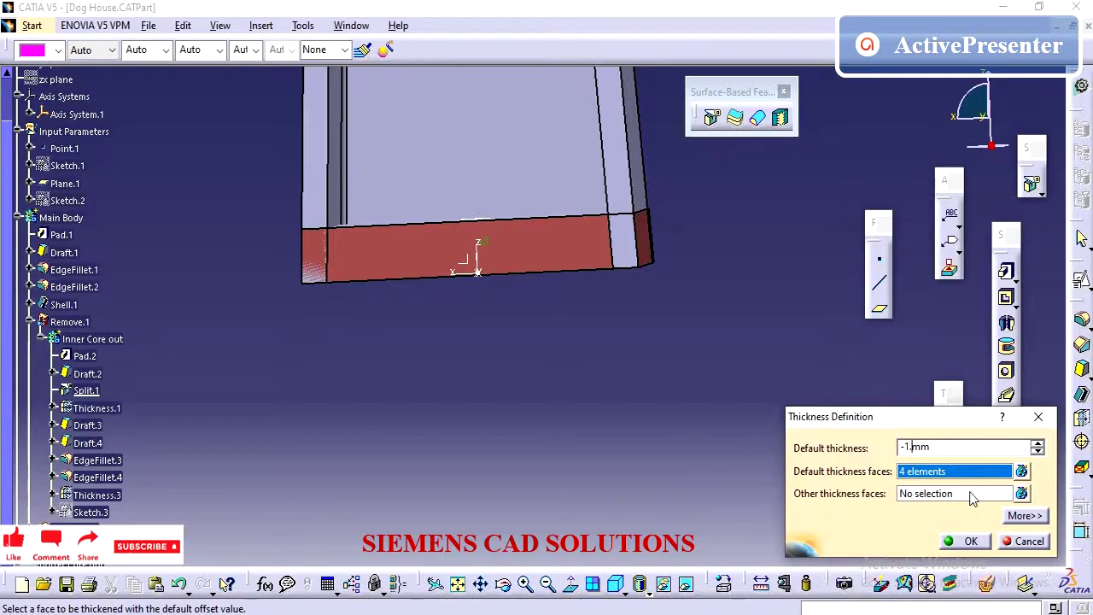
pyautogui.press('Return')
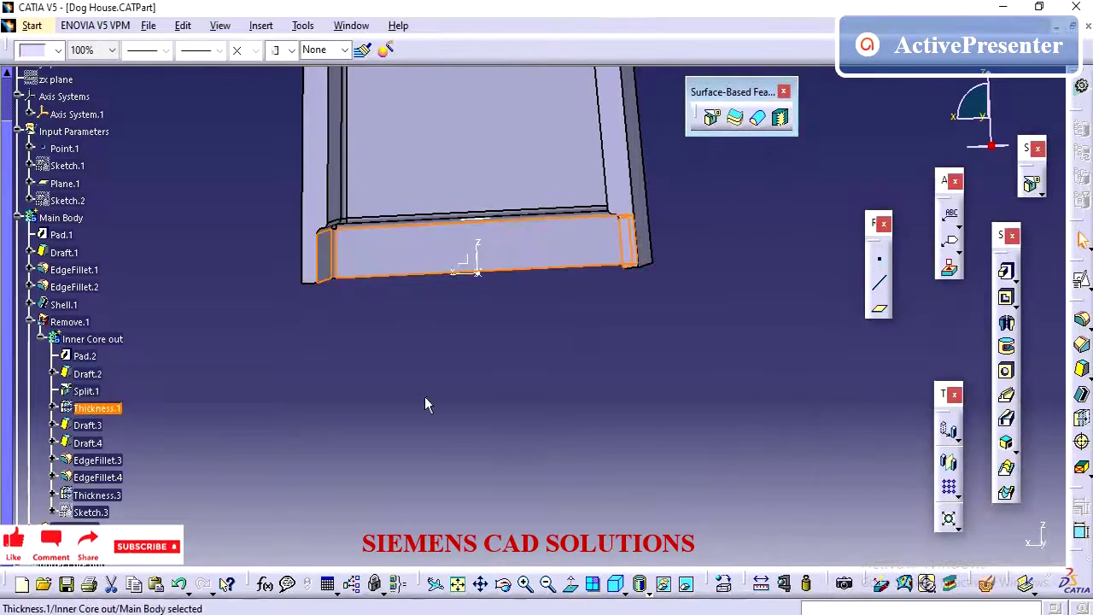
pyautogui.moveTo(315, 334)
pyautogui.mouseDown(button='middle')
pyautogui.moveTo(320, 295)
pyautogui.moveTo(339, 290)
pyautogui.moveTo(317, 307)
pyautogui.moveTo(316, 339)
pyautogui.mouseUp(button='middle')
pyautogui.scroll(-3, 317, 339)
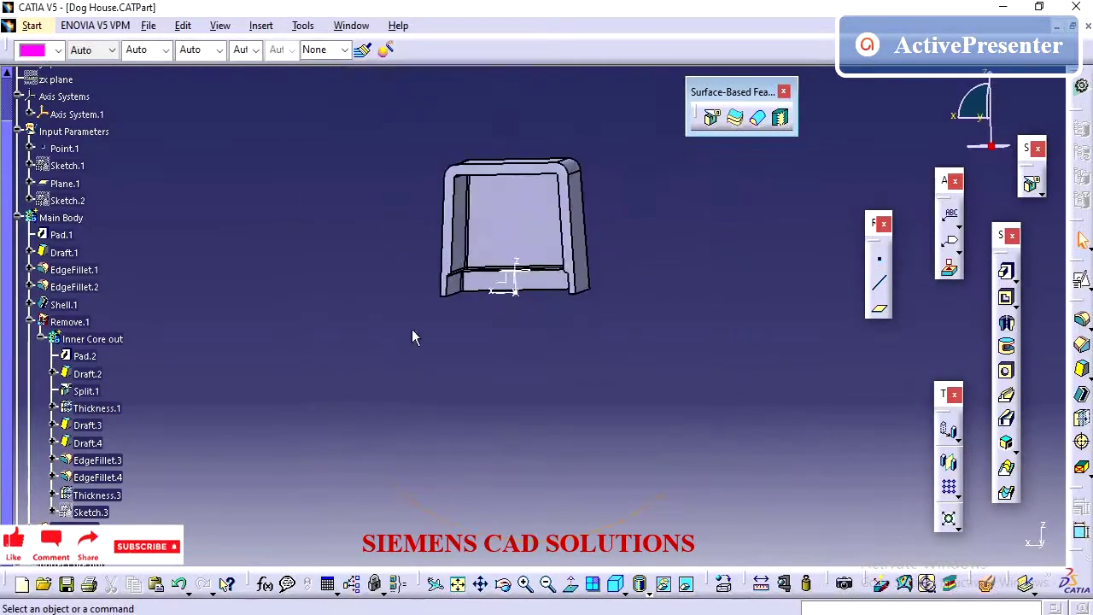
# Step: Show the outter Core out body again and collapse the Main Body features in the tree
pyautogui.click(31, 322)
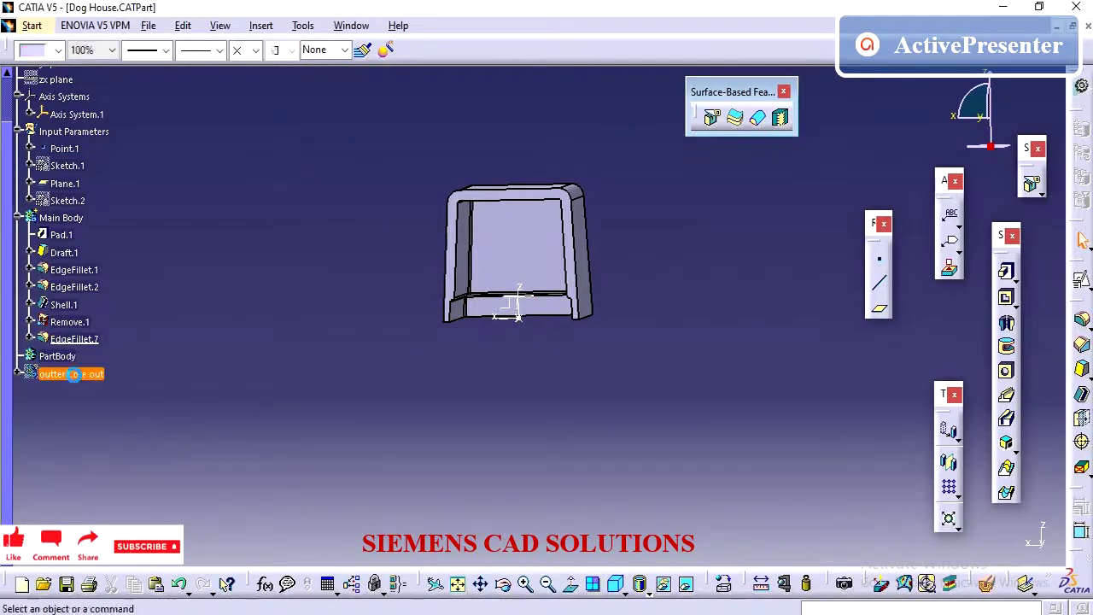
pyautogui.rightClick(84, 378)
pyautogui.click(116, 78)
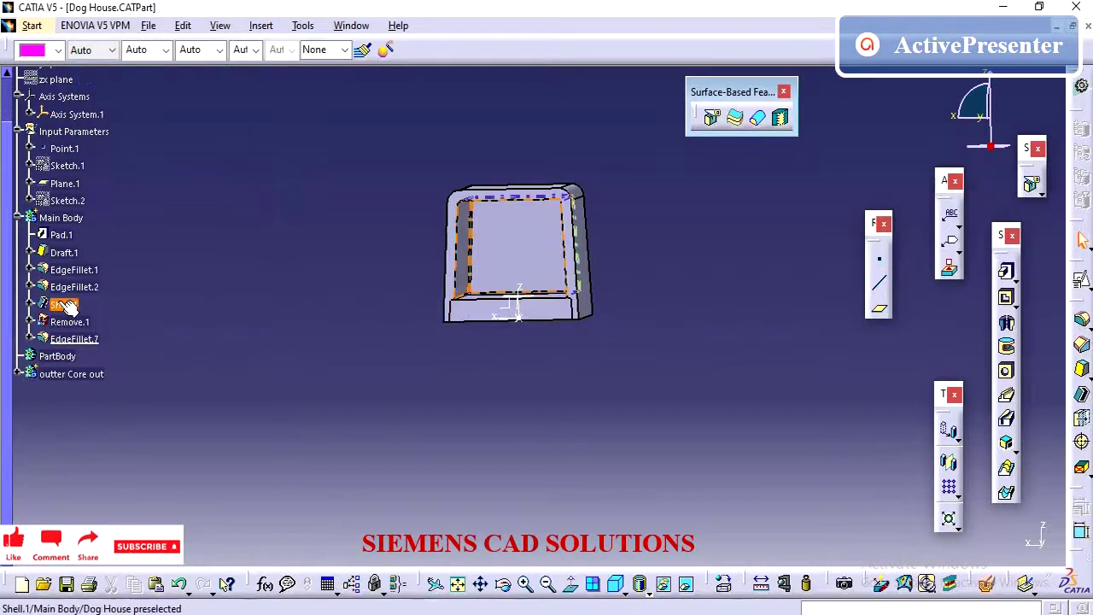
pyautogui.click(36, 217)
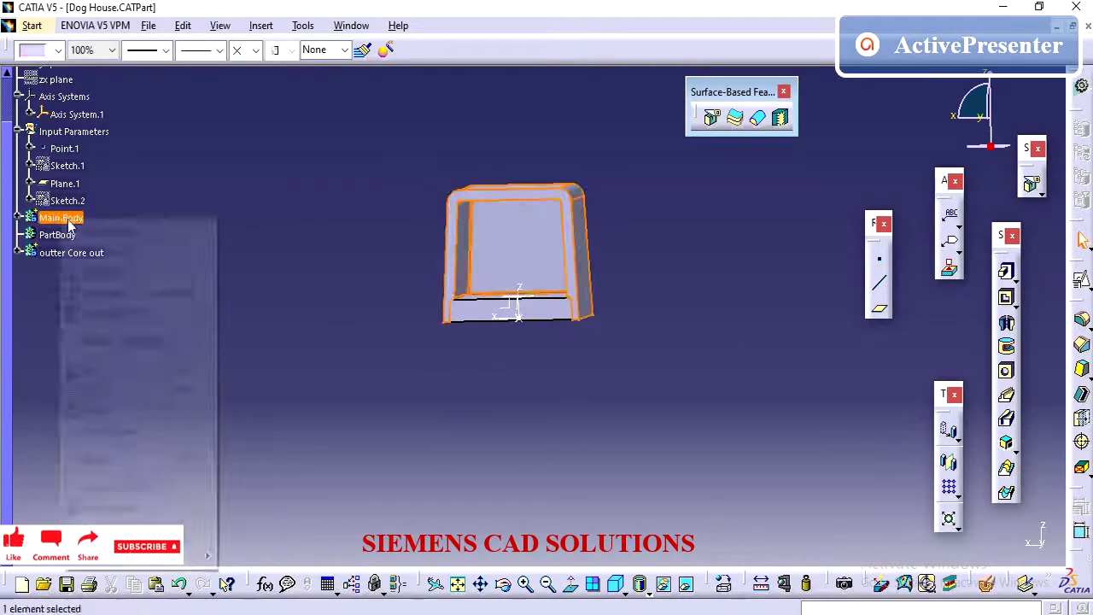
# Step: Make Main Body the in-work object and expand the features of the outter Core out body
pyautogui.rightClick(38, 218)
pyautogui.click(145, 341)
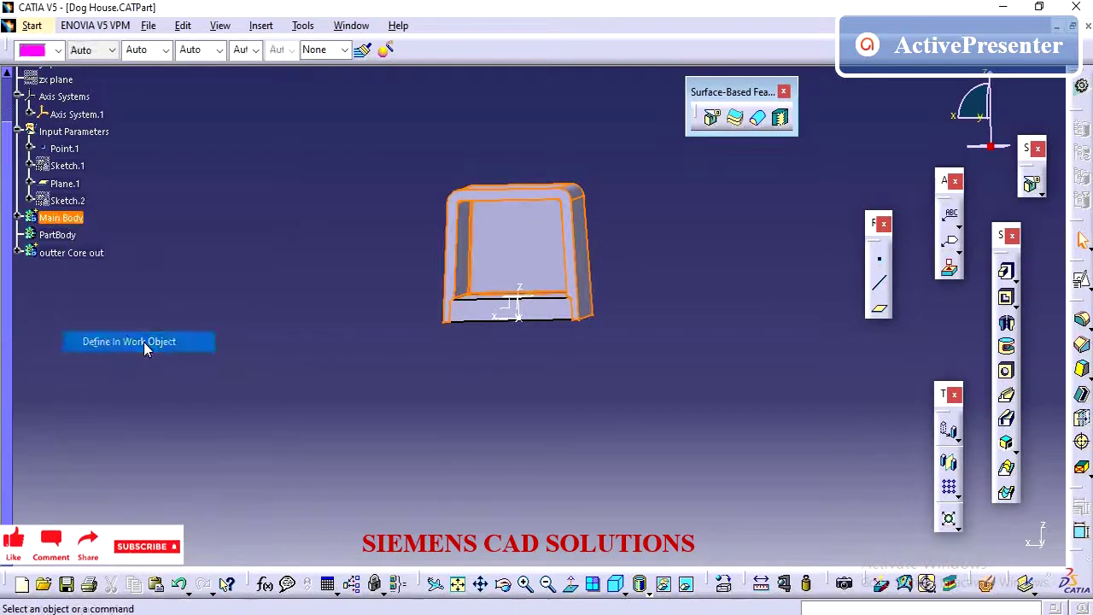
pyautogui.click(19, 252)
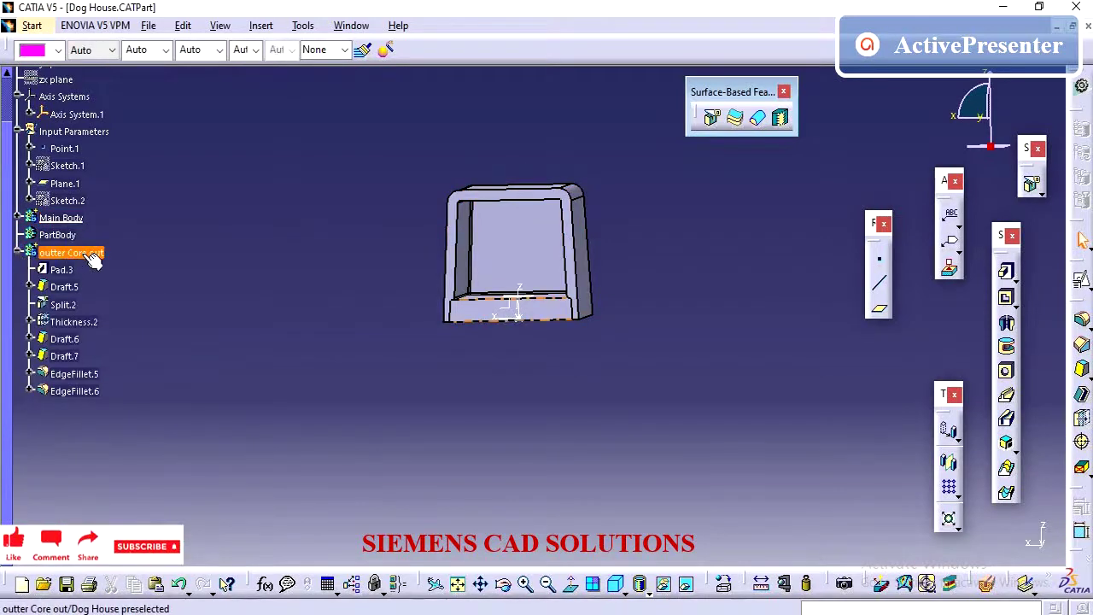
pyautogui.moveTo(409, 185); pyautogui.dragTo(479, 154, button='middle')
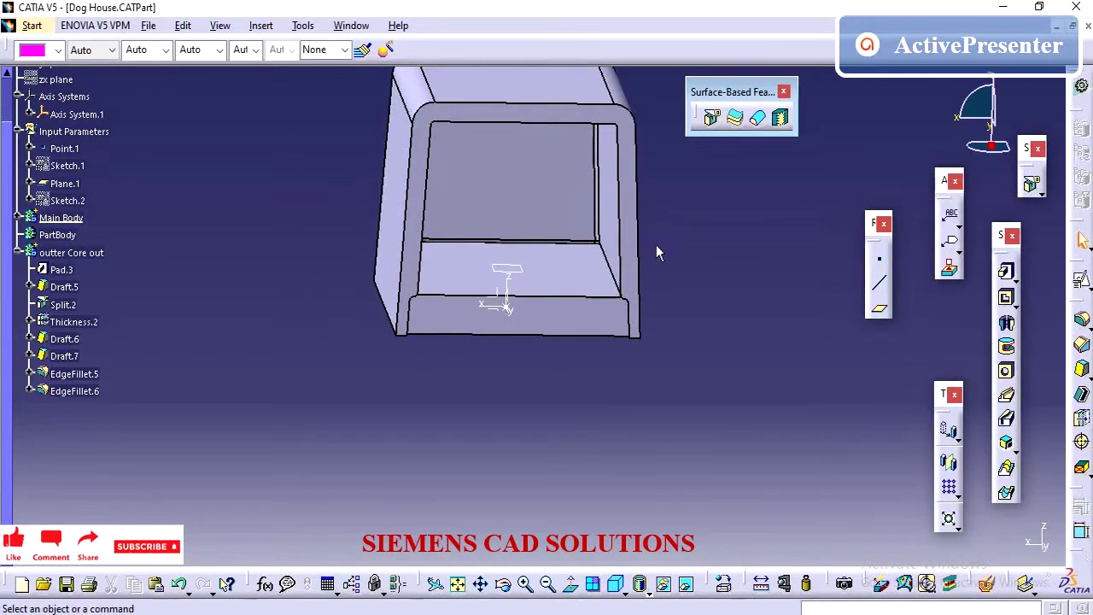
# Step: Hide Main Body to leave the outter Core out block on its own
pyautogui.click(61, 218)
pyautogui.rightClick(58, 217)
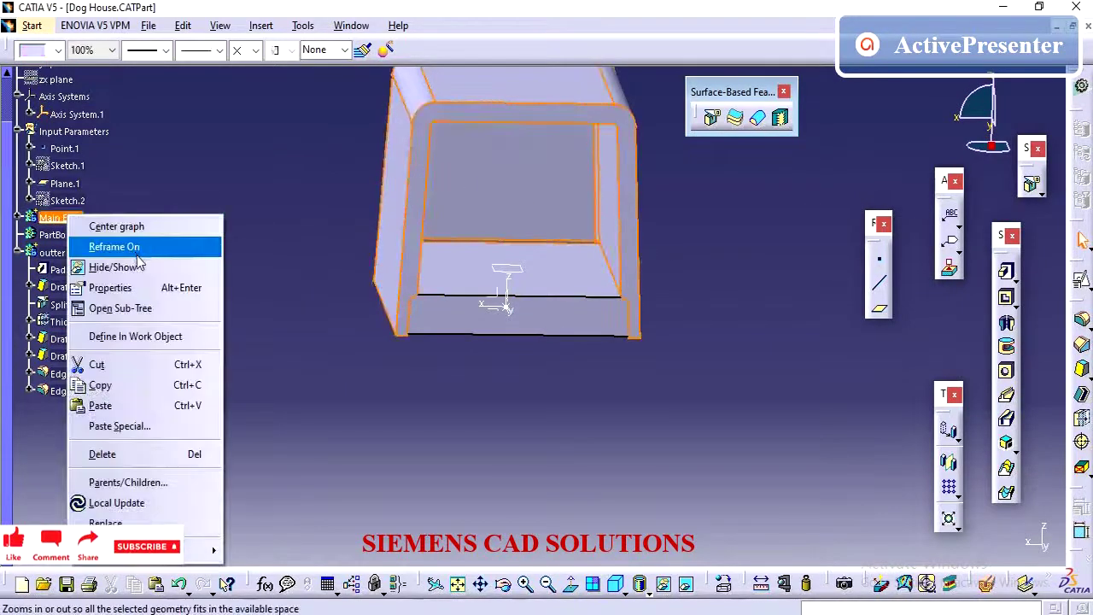
pyautogui.click(83, 265)
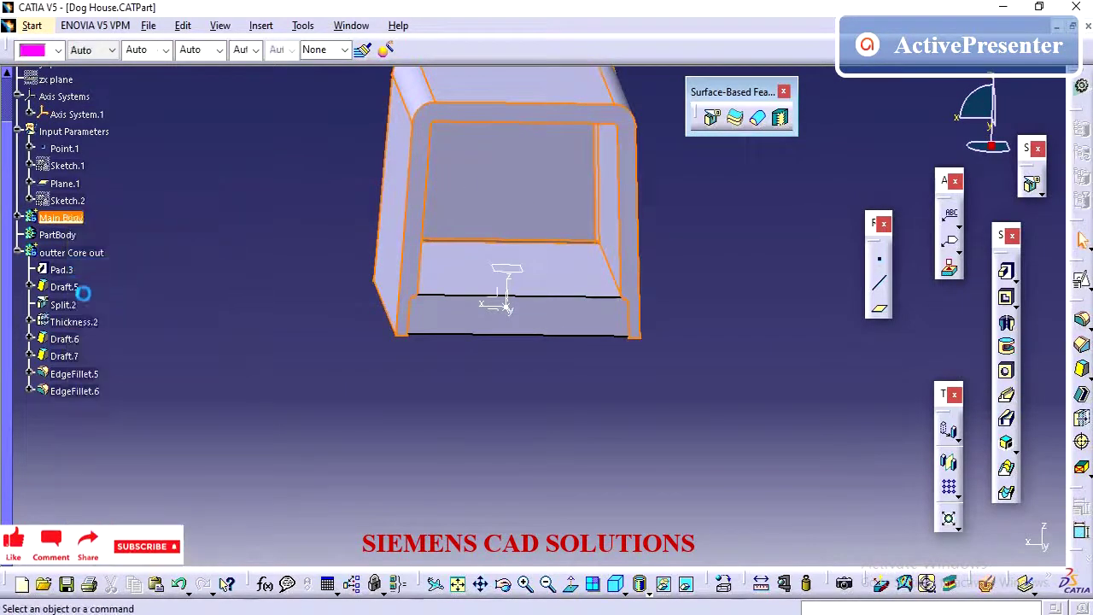
# Step: Set the default thickness of Thickness.2 in the outter Core out body to 1 mm
pyautogui.click(30, 321)
pyautogui.click(70, 320)
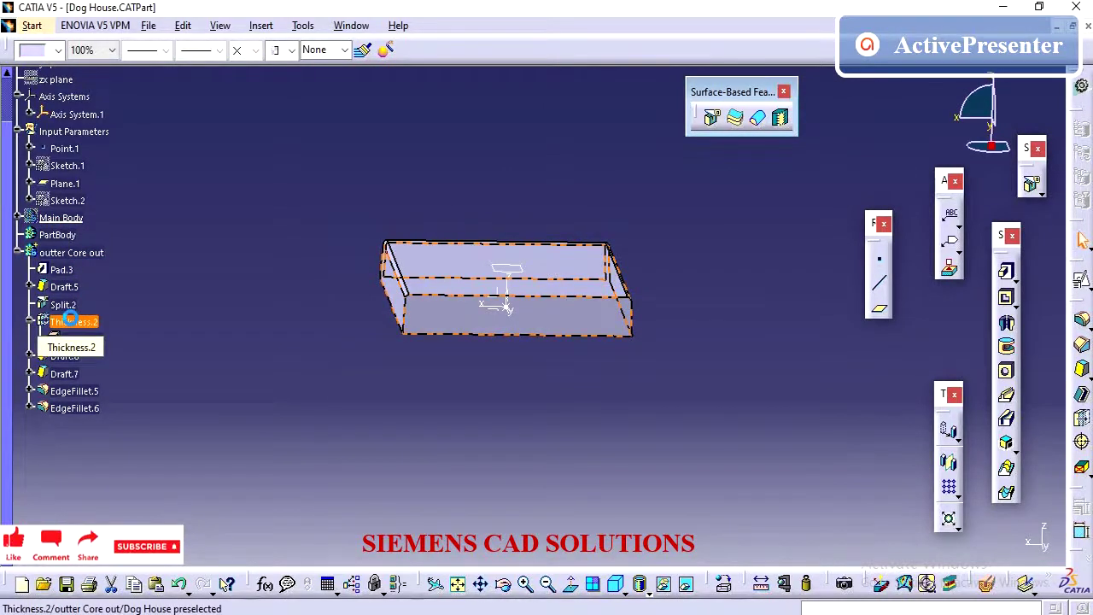
pyautogui.doubleClick(81, 322)
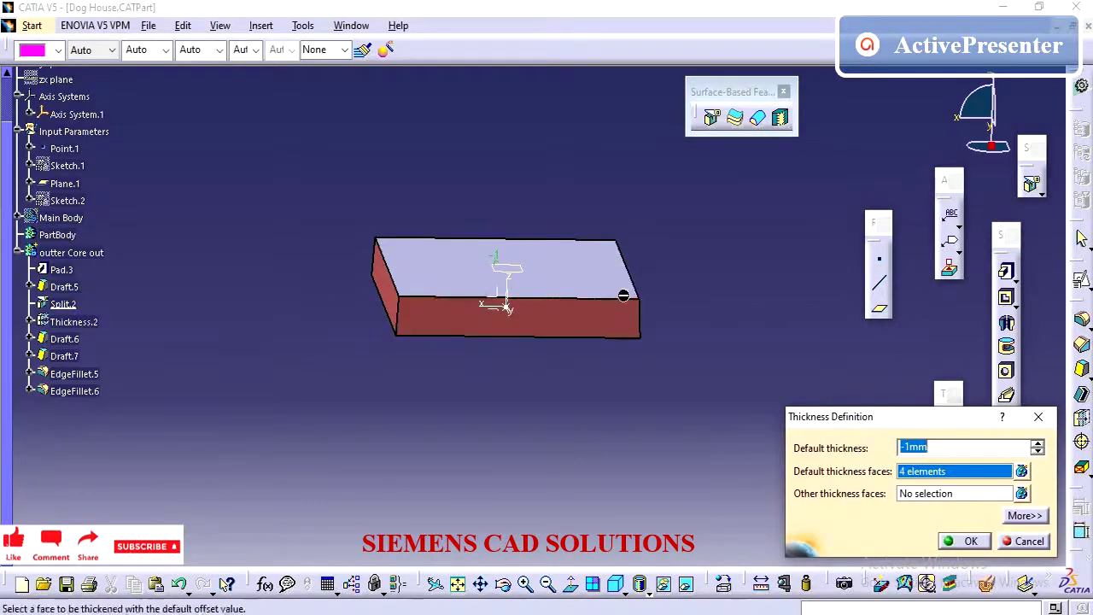
pyautogui.moveTo(623, 295); pyautogui.dragTo(608, 292, button='middle')
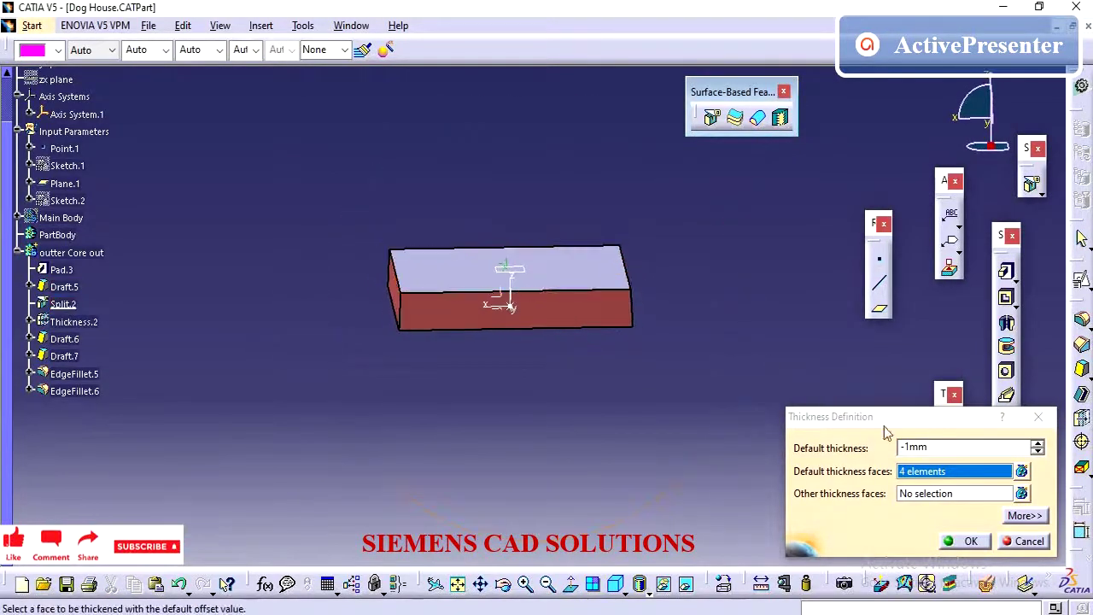
pyautogui.click(954, 447)
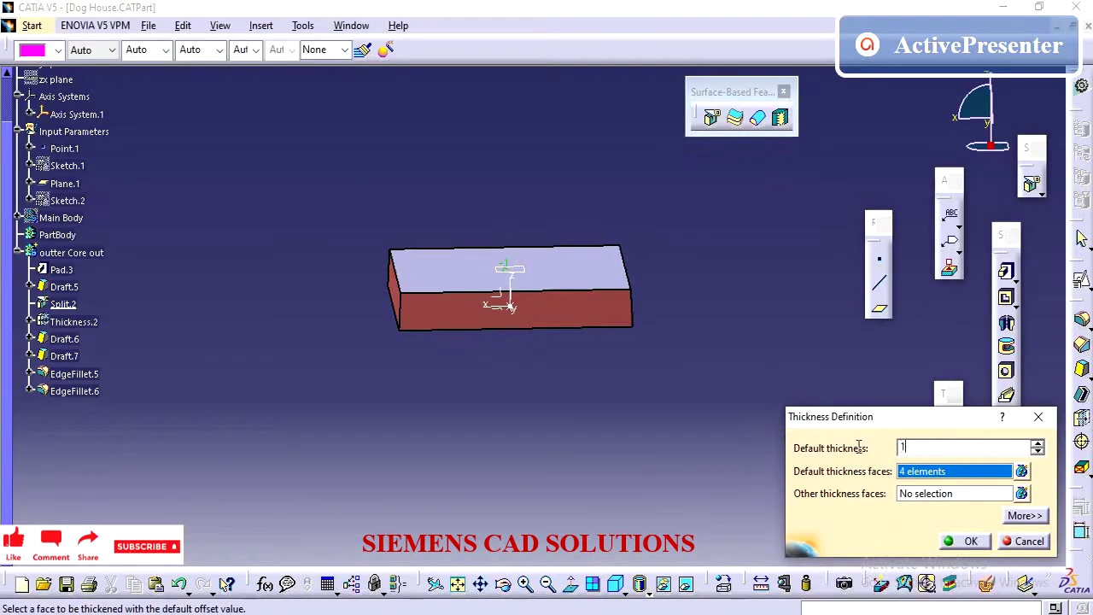
pyautogui.write('1')
pyautogui.click(965, 542)
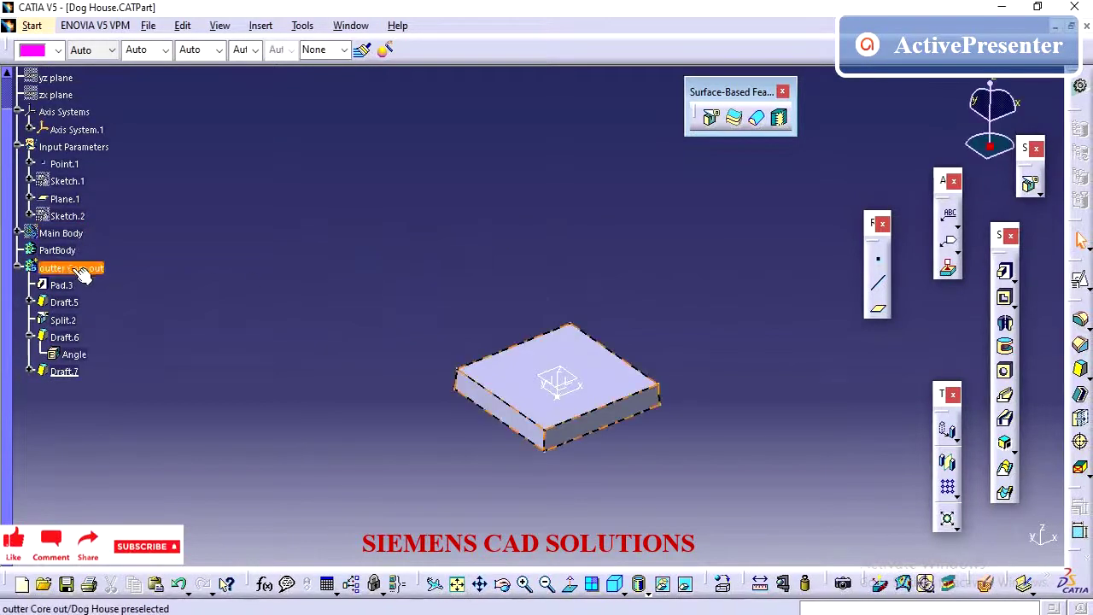
# Step: Make outter Core out the in-work object and collapse its Draft.6 feature in the tree
pyautogui.click(91, 270)
pyautogui.click(170, 362)
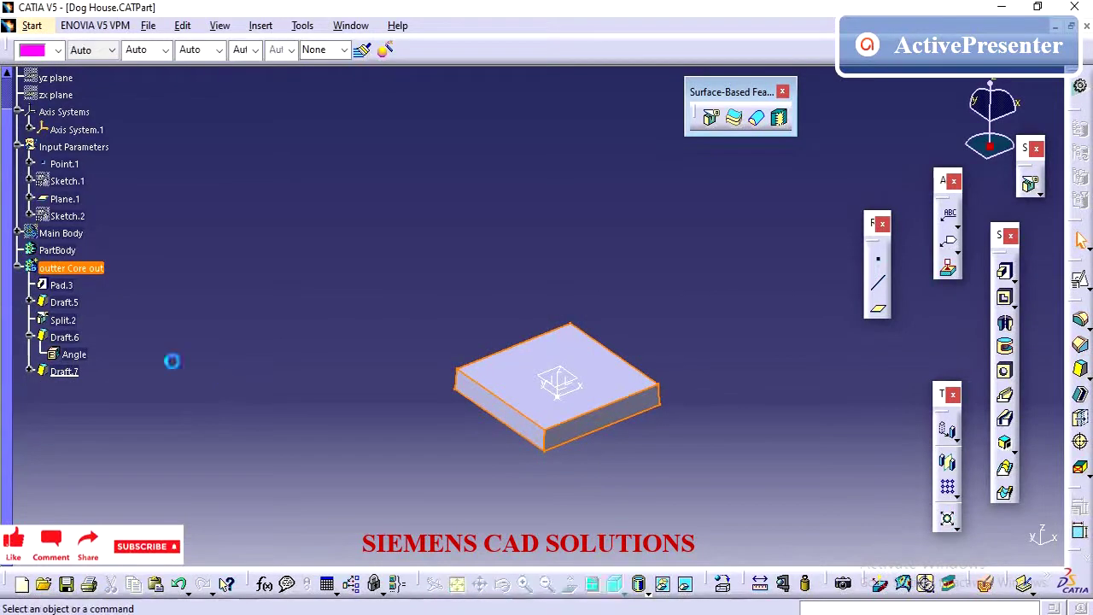
pyautogui.click(30, 338)
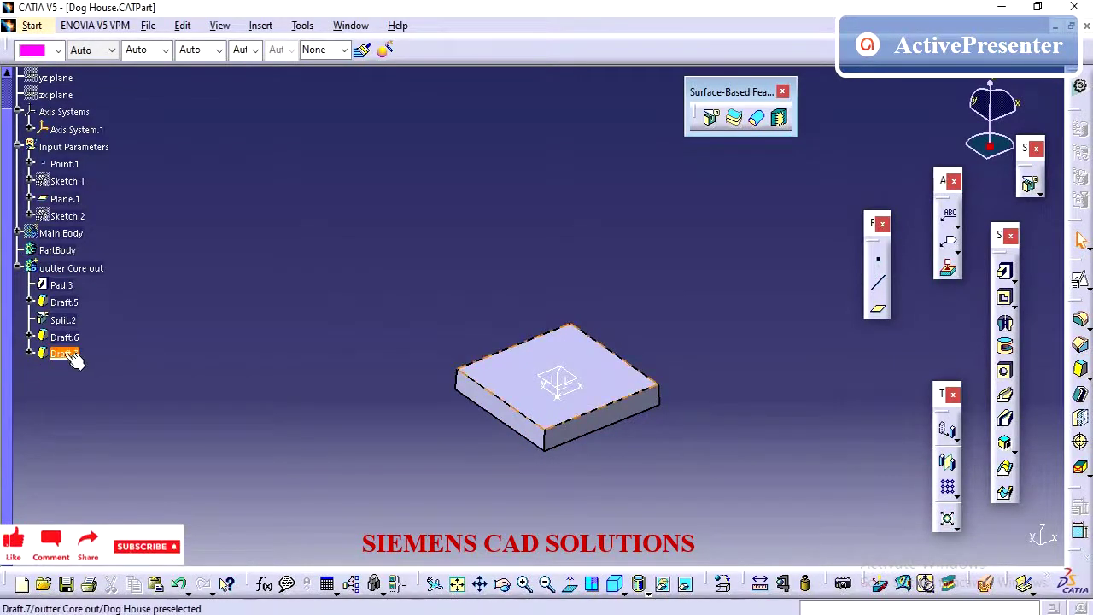
# Step: Add the two side faces next to the neutral face to the faces drafted by Draft.7
pyautogui.doubleClick(64, 353)
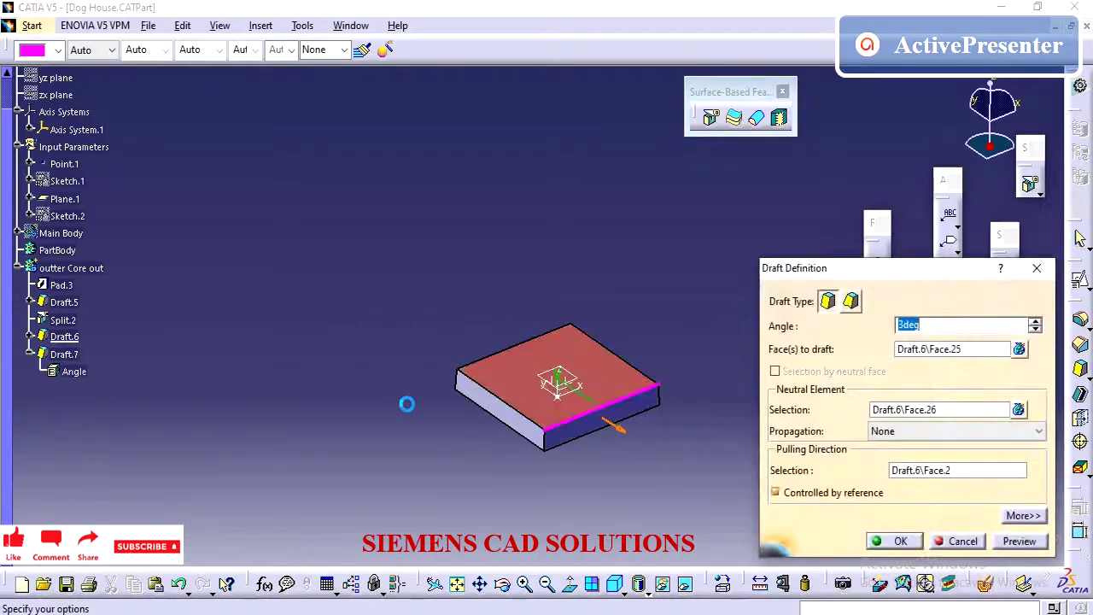
pyautogui.moveTo(423, 442); pyautogui.dragTo(432, 427, button='middle')
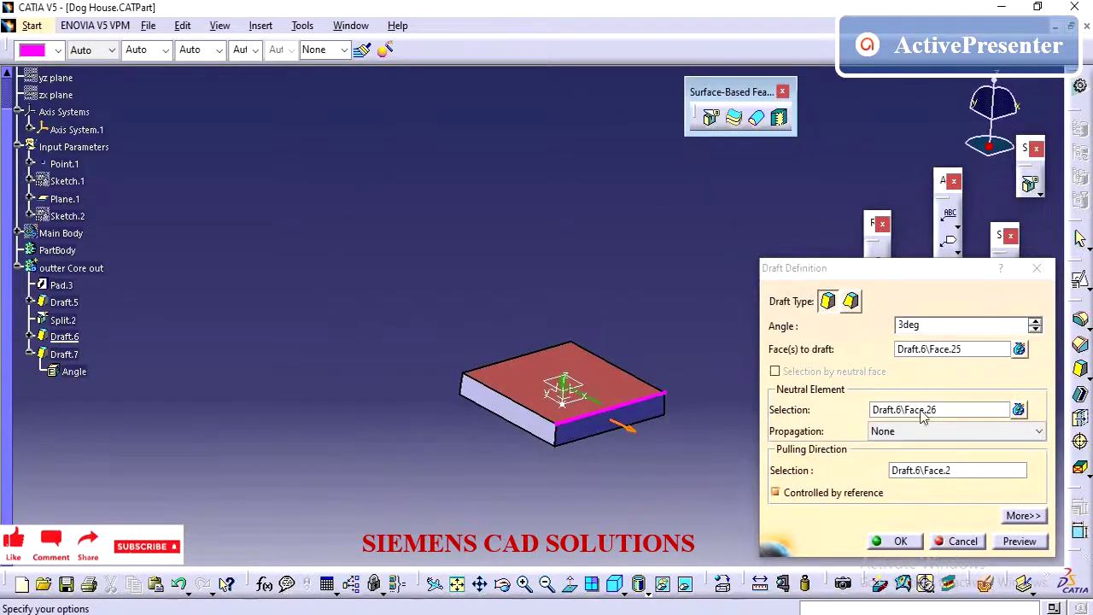
pyautogui.click(944, 350)
pyautogui.moveTo(706, 385); pyautogui.dragTo(498, 414, button='middle')
pyautogui.click(498, 413)
pyautogui.click(652, 351)
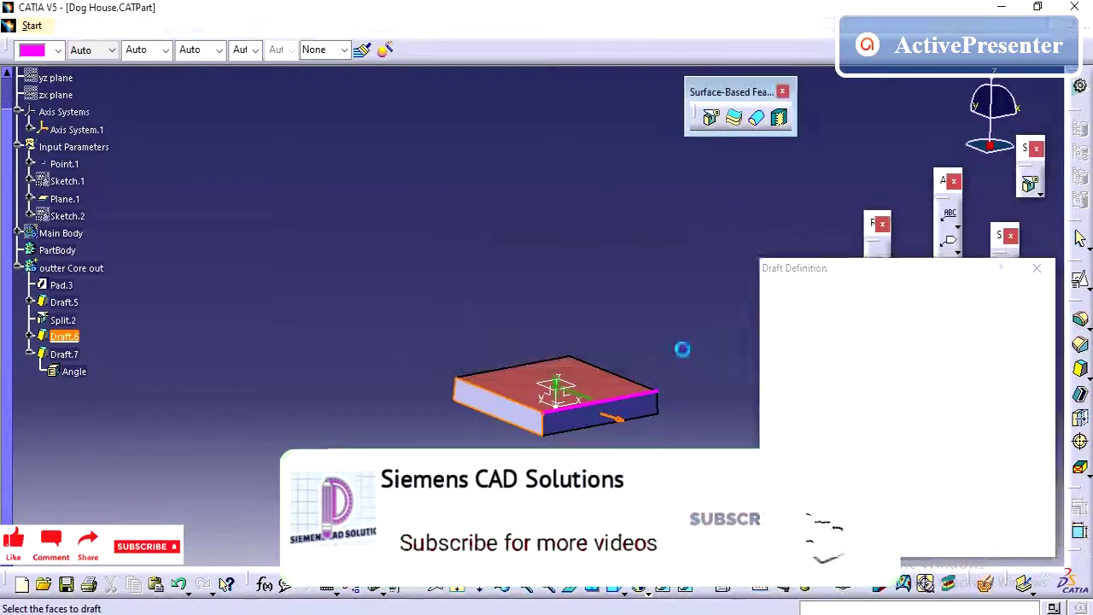
pyautogui.moveTo(683, 349); pyautogui.dragTo(383, 390, button='middle')
pyautogui.click(507, 447)
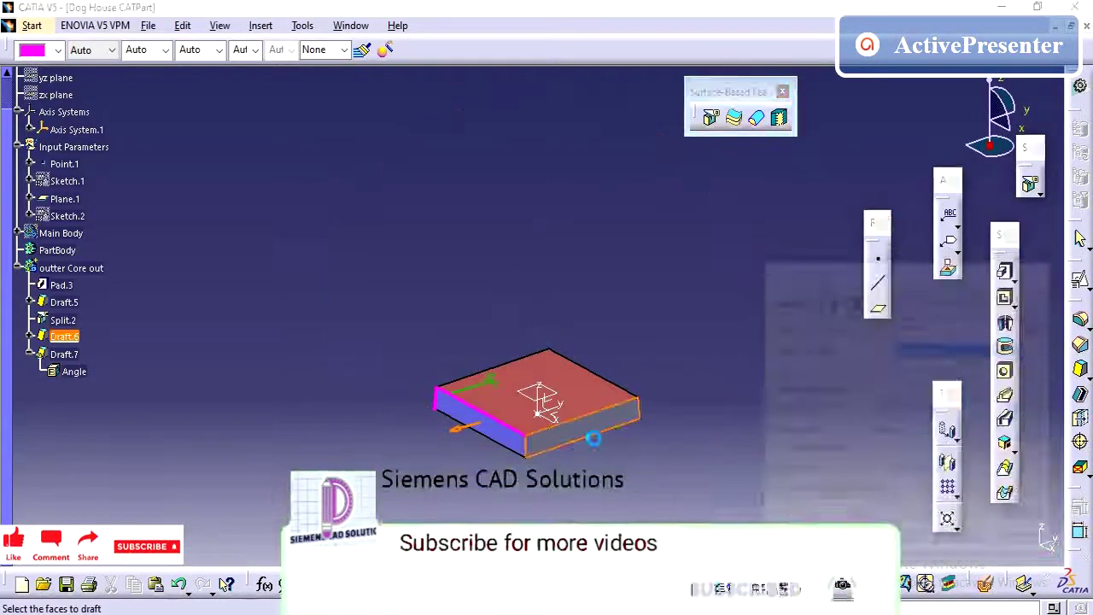
pyautogui.click(663, 353)
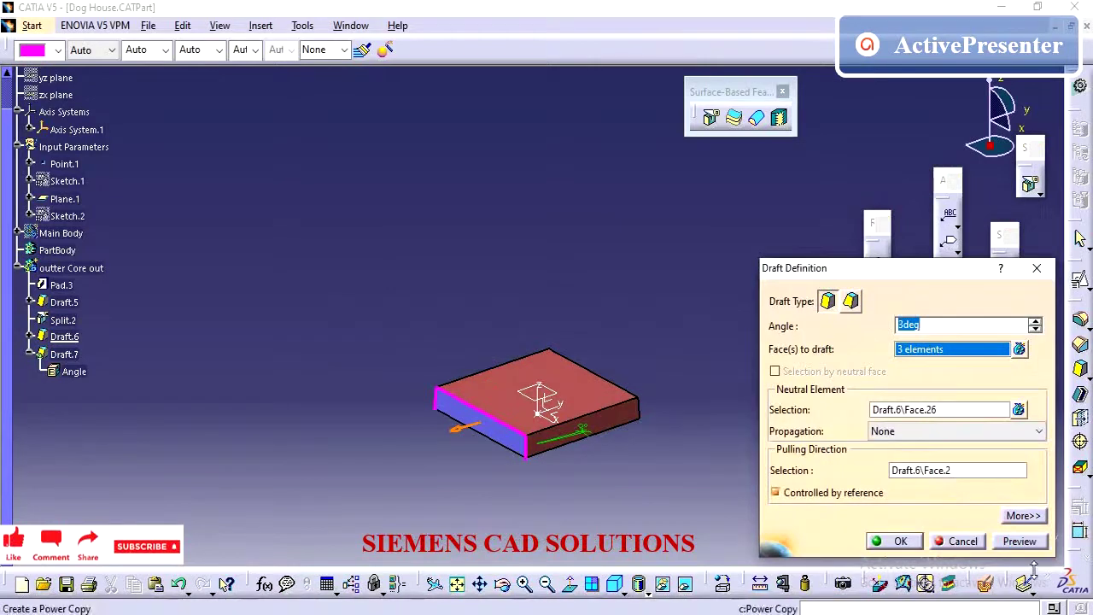
# Step: Preview Draft.7 of the outter Core out body, set its draft angle to 1 degree and apply it
pyautogui.click(1021, 541)
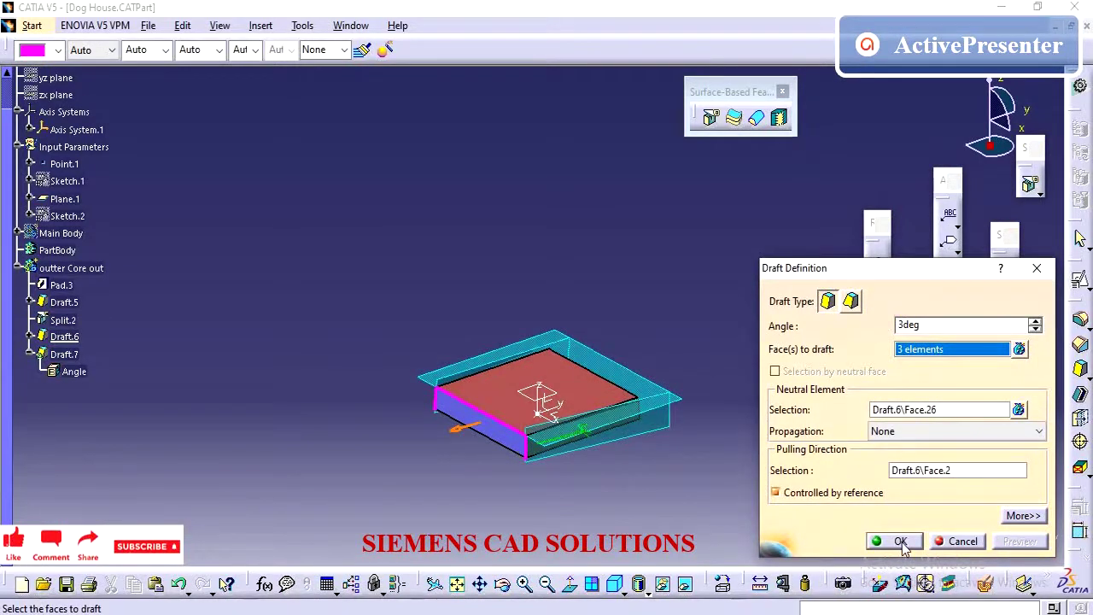
pyautogui.moveTo(597, 402); pyautogui.dragTo(521, 299, button='middle')
pyautogui.moveTo(410, 335); pyautogui.dragTo(412, 333, button='middle')
pyautogui.click(860, 330)
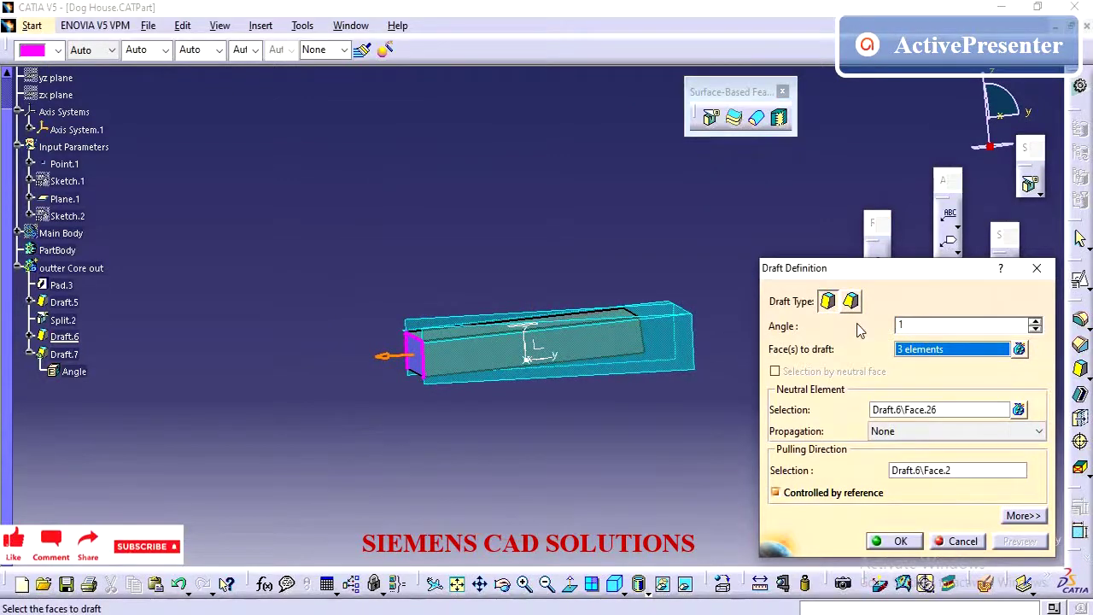
pyautogui.press('Return')
pyautogui.press('Return')
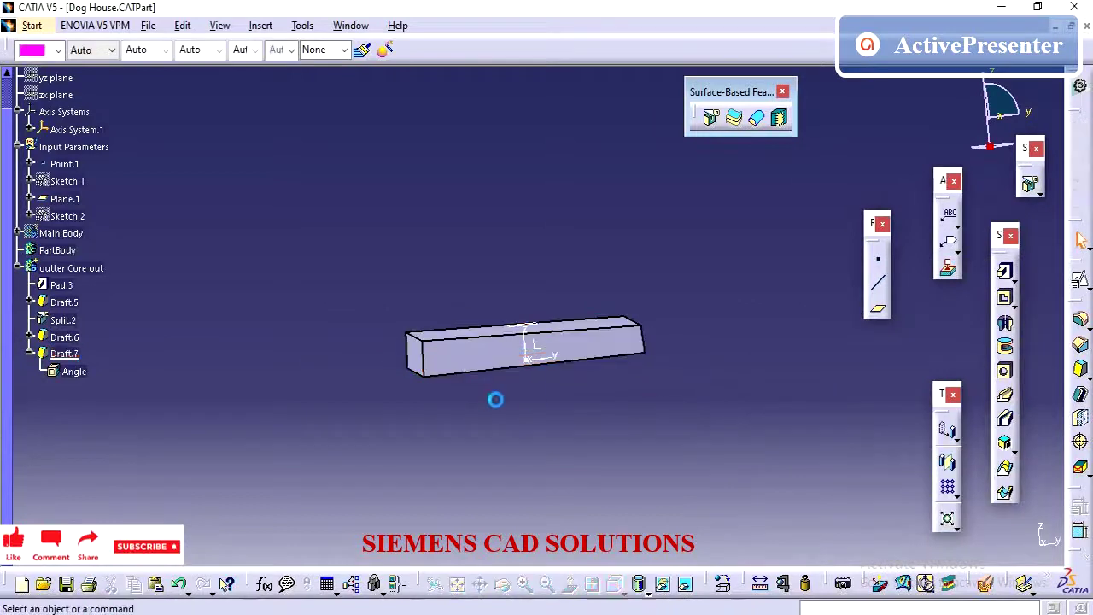
pyautogui.moveTo(495, 399); pyautogui.dragTo(689, 405, button='middle')
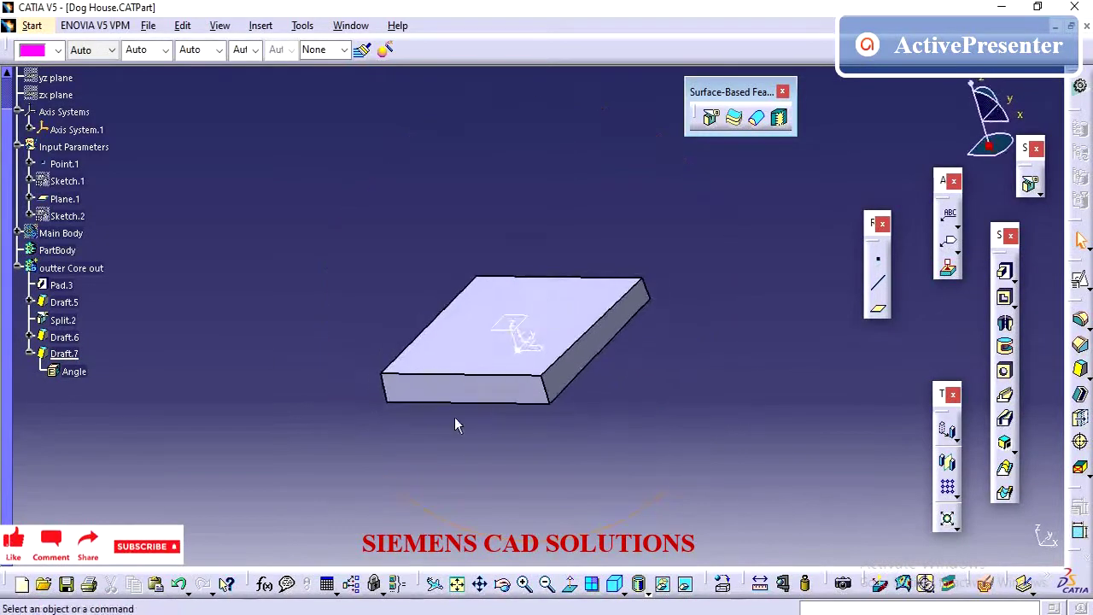
# Step: Show Main Body over the outter Core out block to compare the two, and hide it again
pyautogui.rightClick(72, 233)
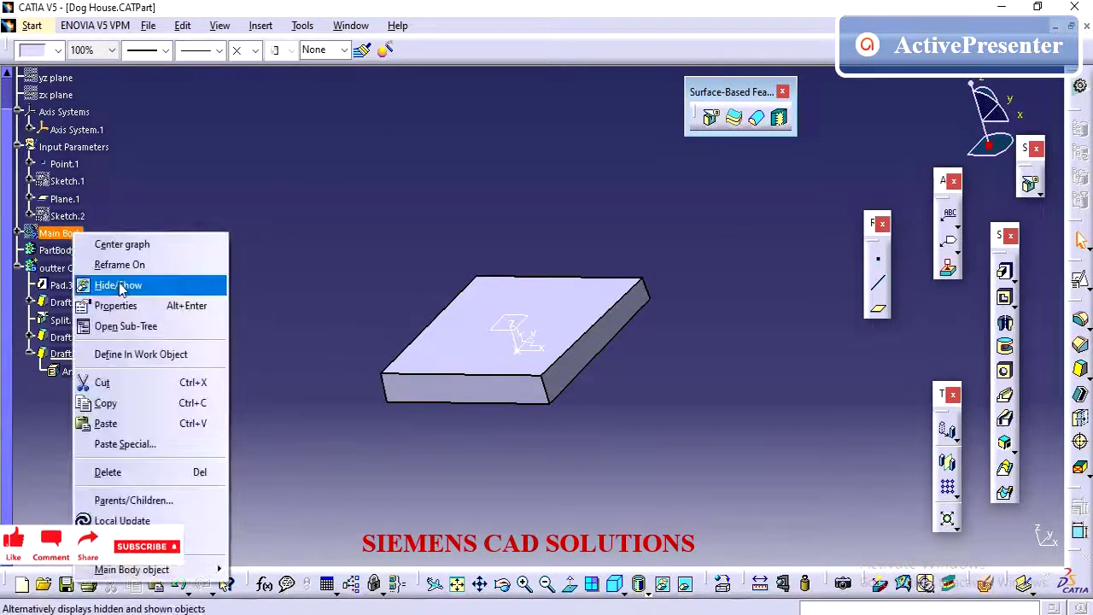
pyautogui.click(121, 287)
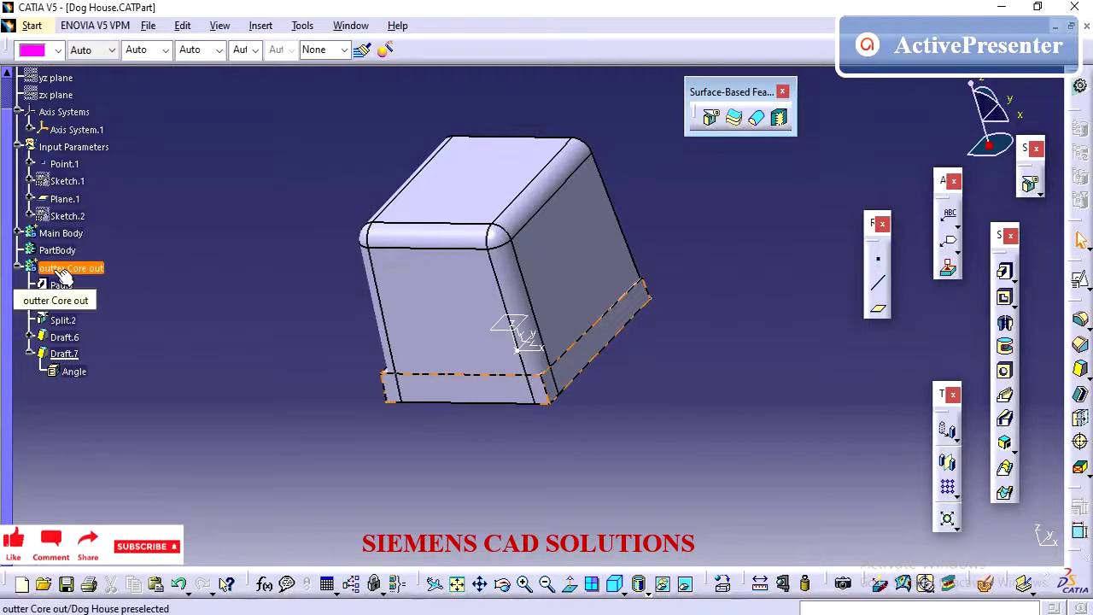
pyautogui.doubleClick(64, 354)
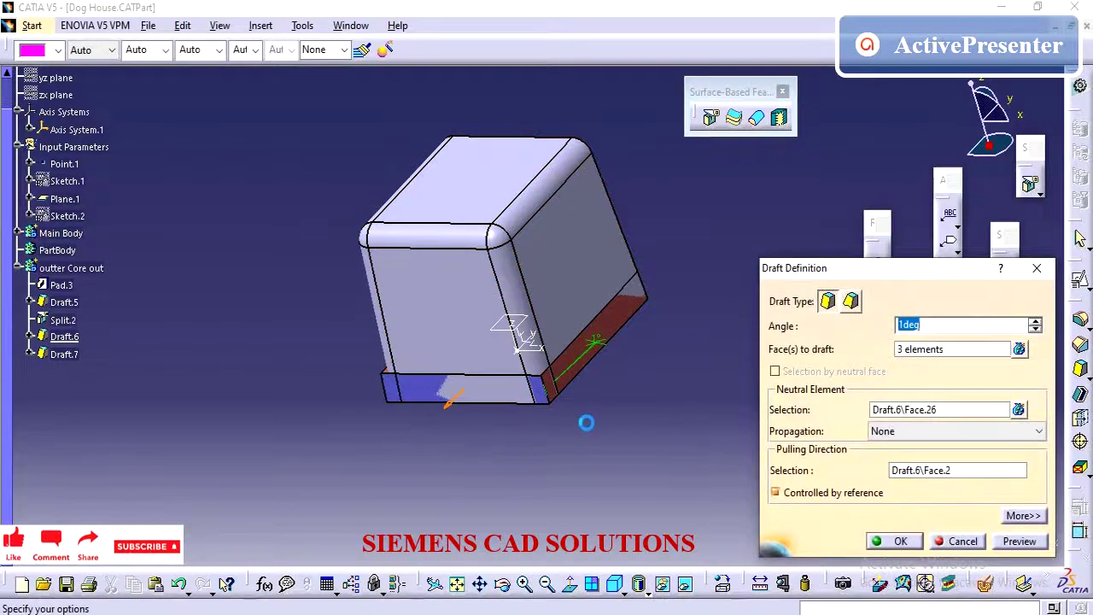
pyautogui.rightClick(49, 233)
pyautogui.click(85, 281)
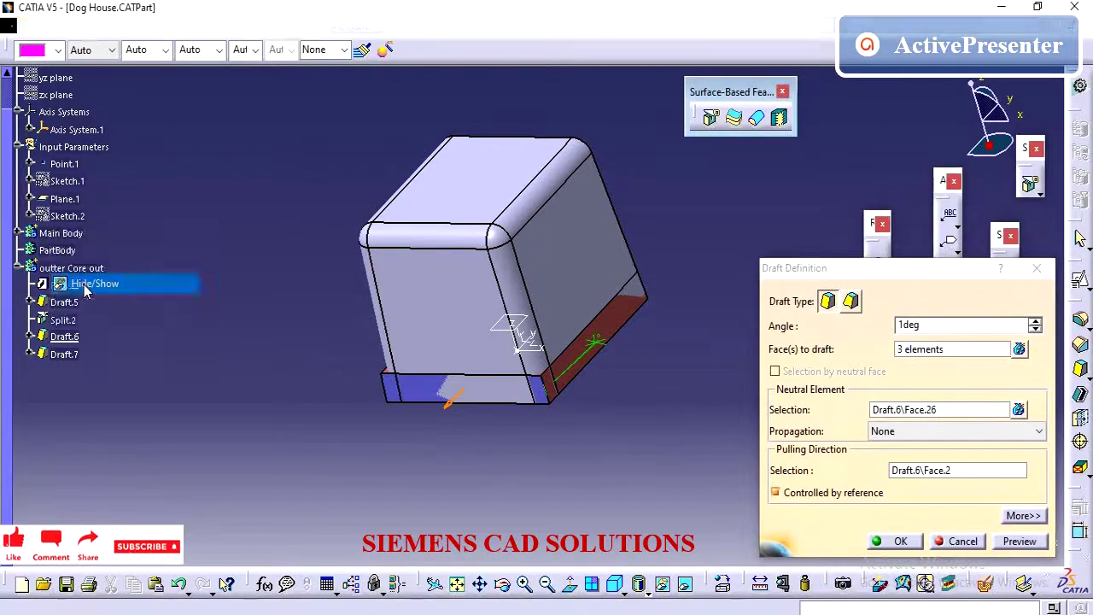
# Step: Remove the two side faces from the faces drafted by Draft.7 and apply the change
pyautogui.click(901, 347)
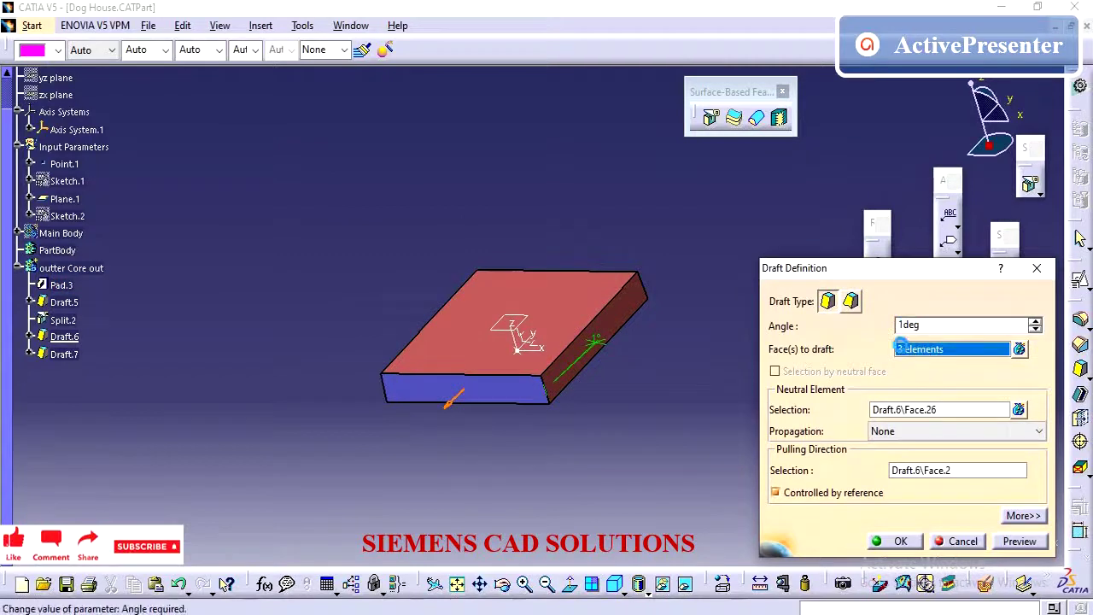
pyautogui.click(604, 313)
pyautogui.moveTo(606, 318); pyautogui.dragTo(411, 367, button='middle')
pyautogui.click(406, 364)
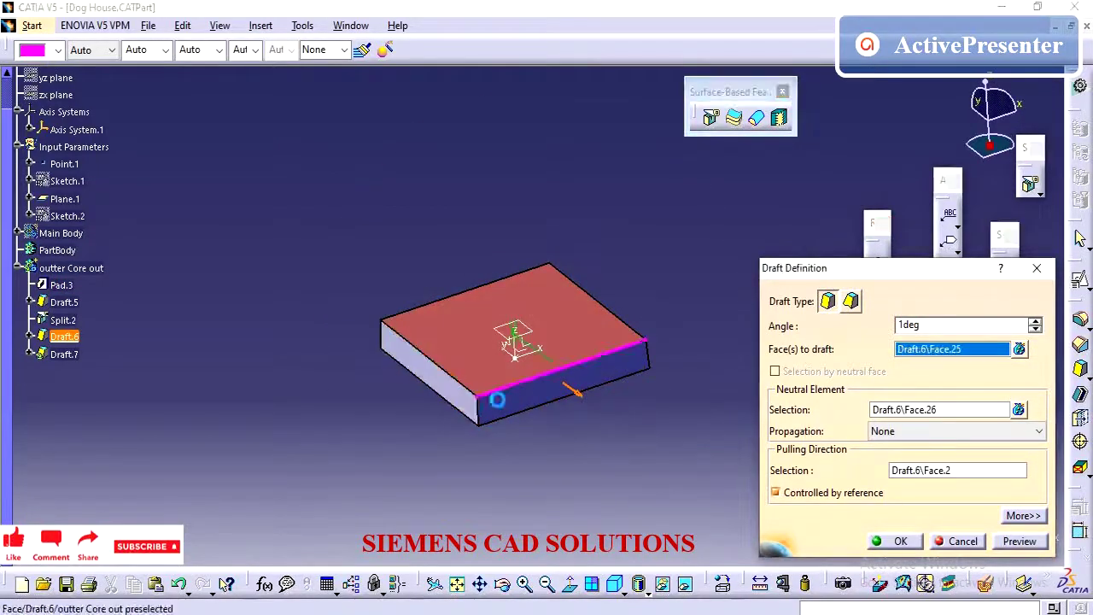
pyautogui.click(895, 542)
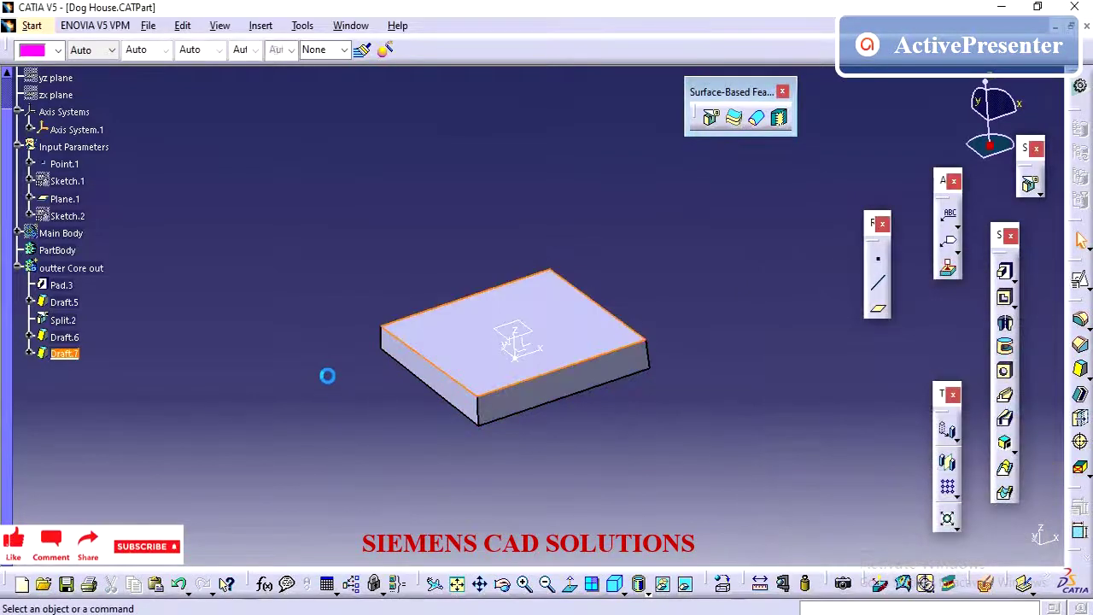
# Step: Start a new draft on the two opposite side faces of the outter Core out block
pyautogui.click(1080, 369)
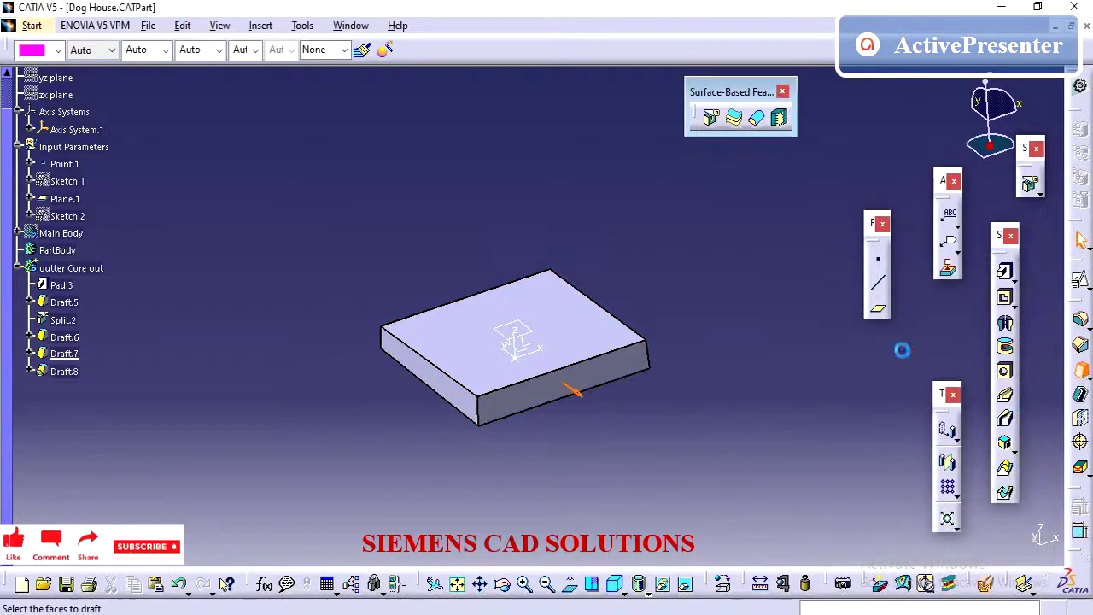
pyautogui.click(443, 391)
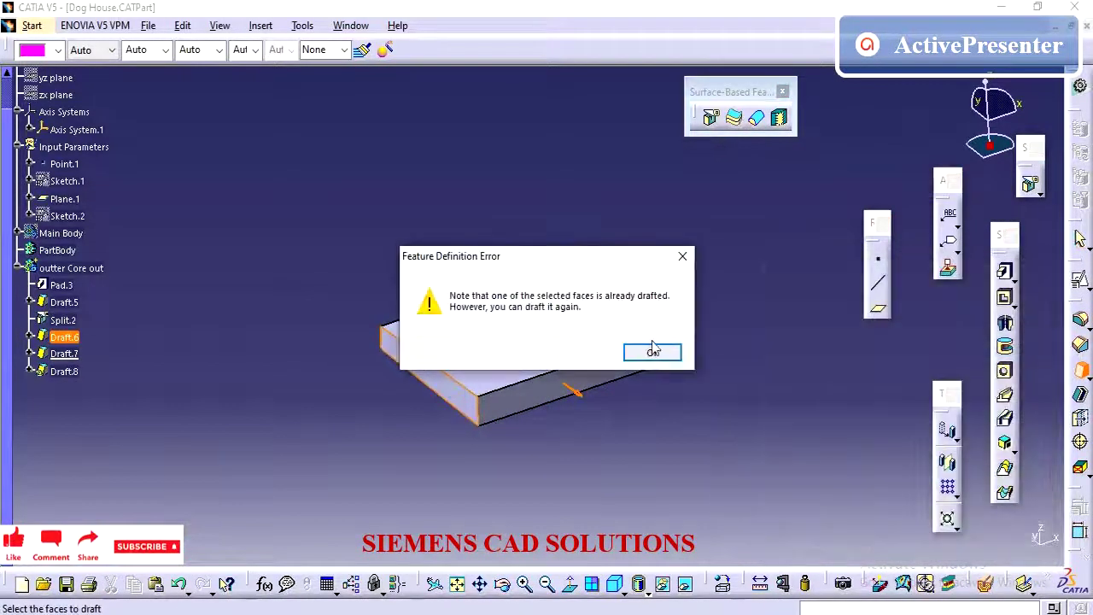
pyautogui.click(656, 352)
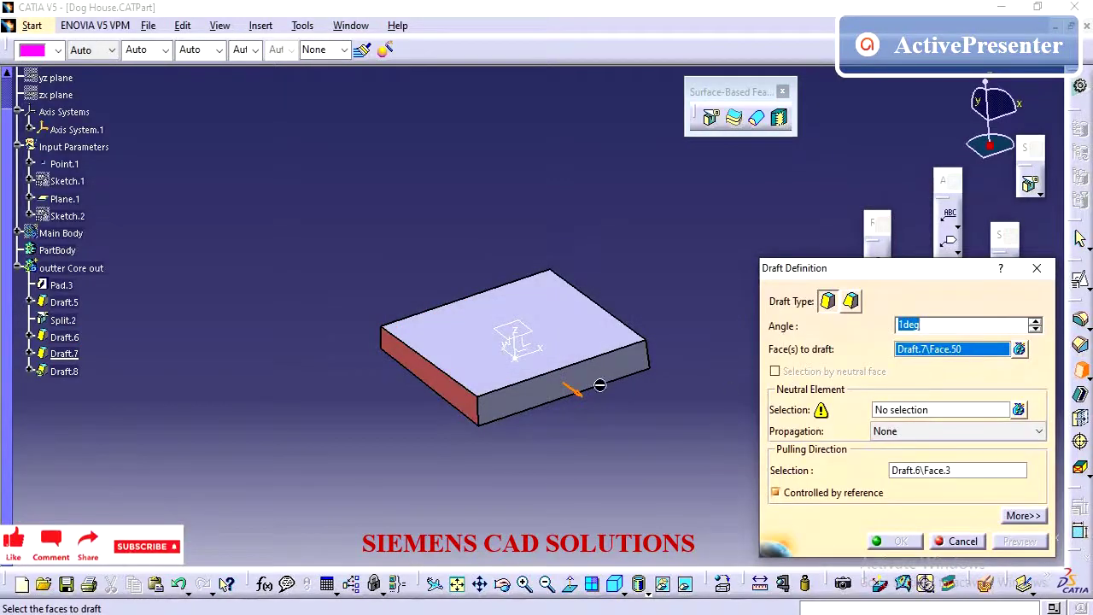
pyautogui.moveTo(599, 385); pyautogui.dragTo(534, 367, button='middle')
pyautogui.click(535, 367)
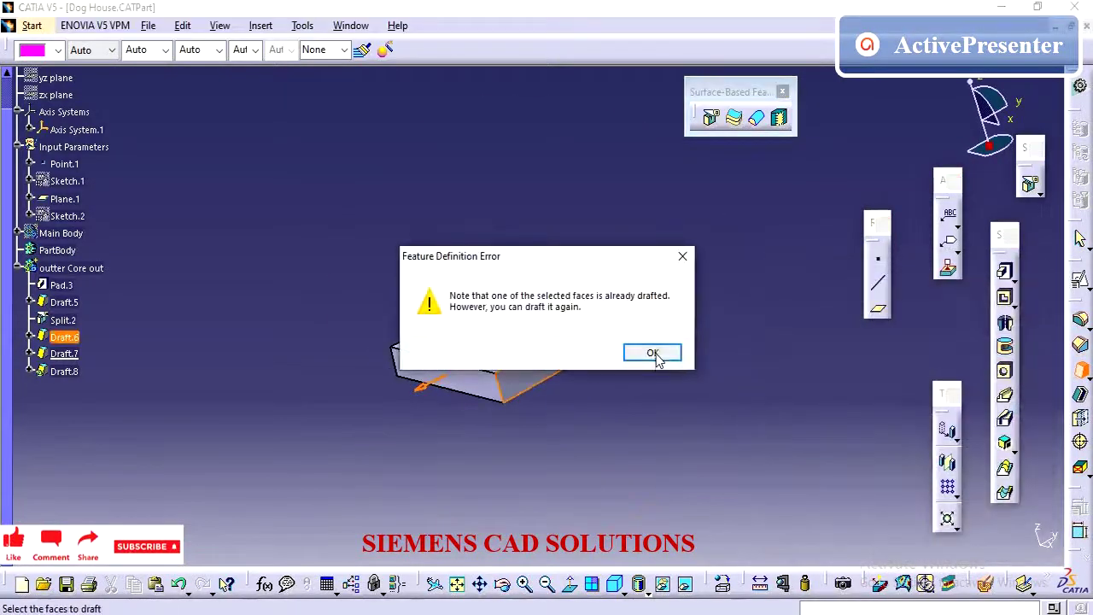
pyautogui.click(653, 354)
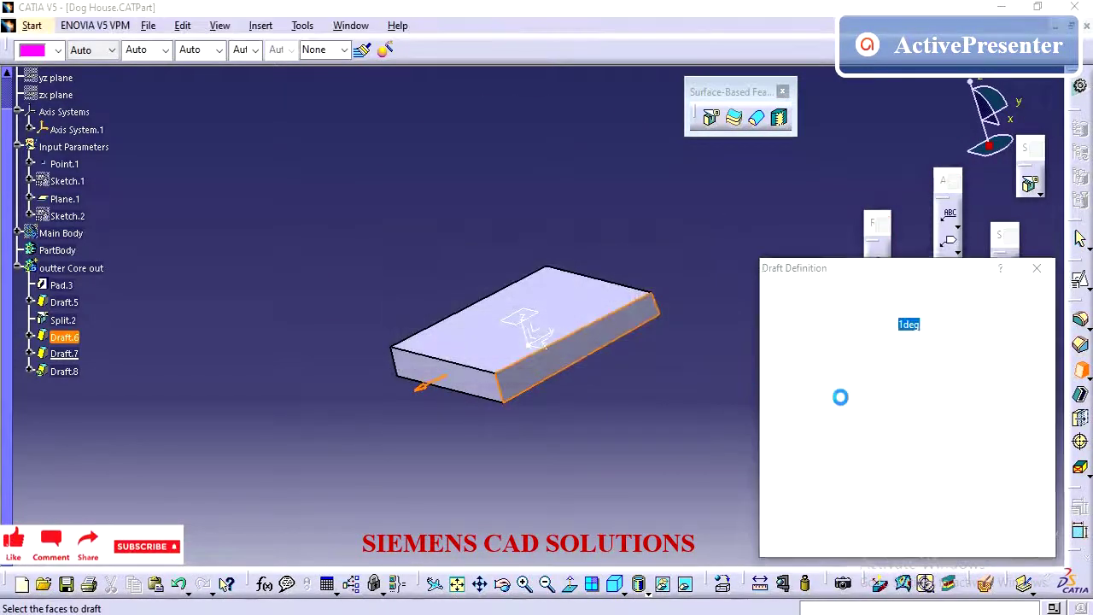
# Step: Define the draft with the block's end face as neutral element and a 0.5 degree angle, preview it and apply it
pyautogui.click(485, 386)
pyautogui.moveTo(923, 326); pyautogui.dragTo(835, 326)
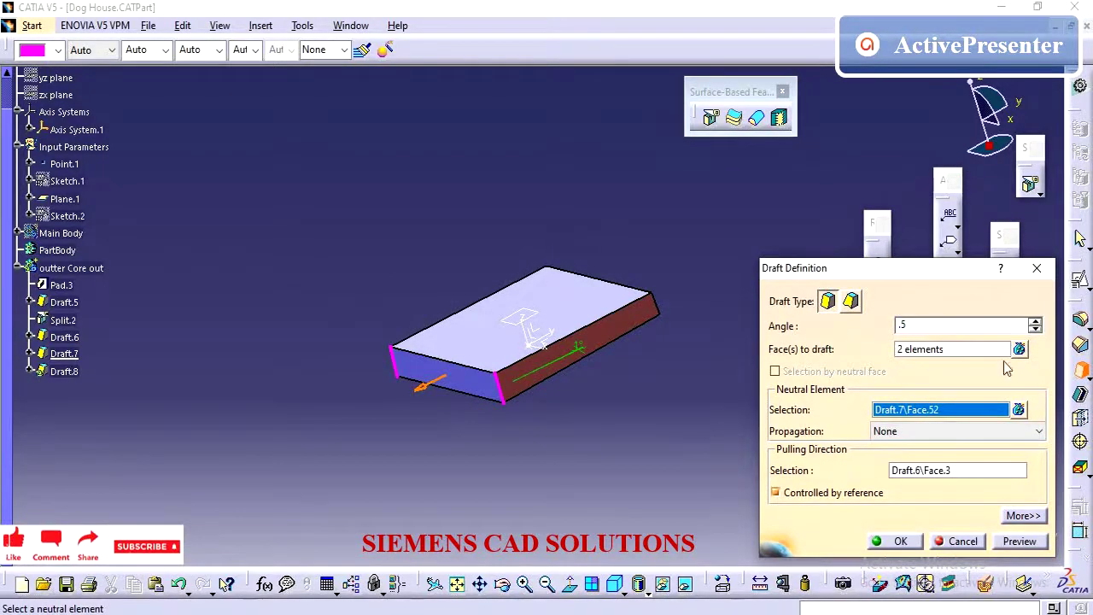
pyautogui.click(963, 354)
pyautogui.moveTo(652, 383); pyautogui.dragTo(670, 384, button='middle')
pyautogui.click(1017, 541)
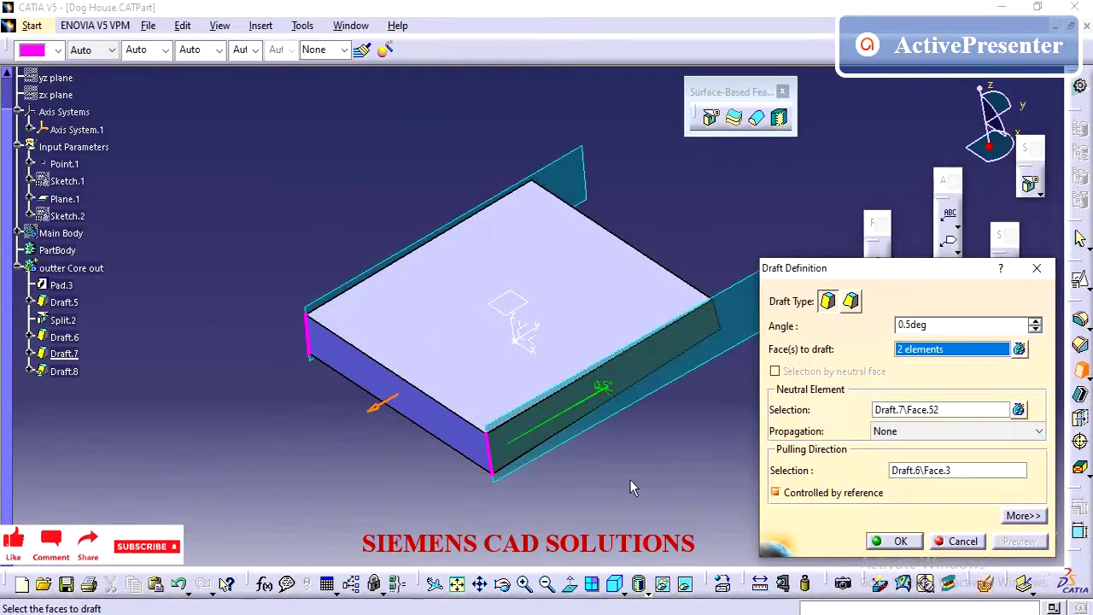
pyautogui.moveTo(632, 488); pyautogui.dragTo(685, 408, button='middle')
pyautogui.click(902, 542)
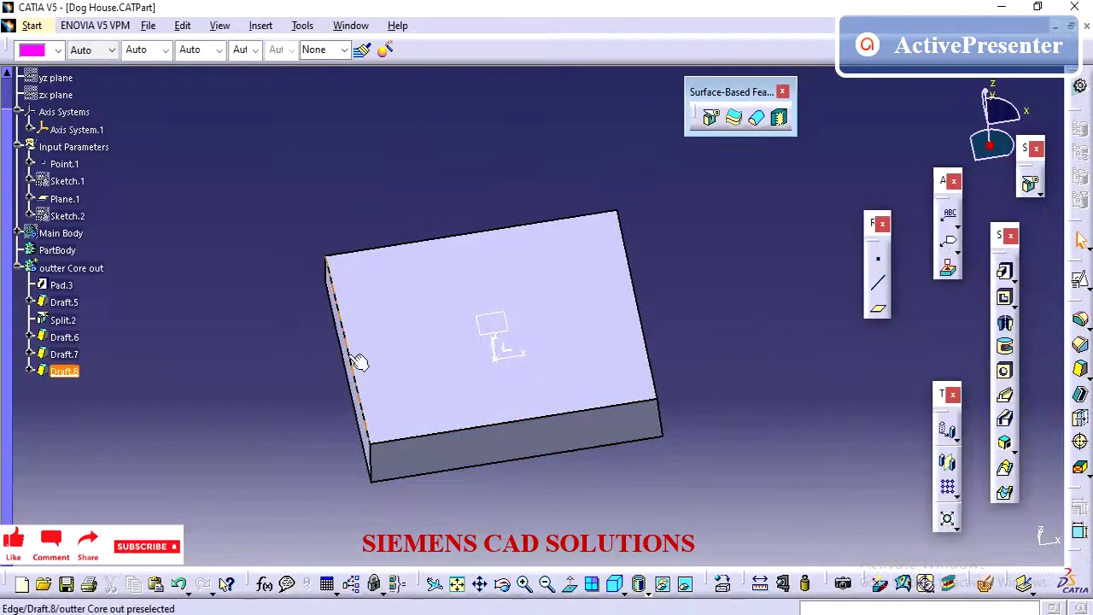
pyautogui.moveTo(402, 419); pyautogui.dragTo(463, 423, button='middle')
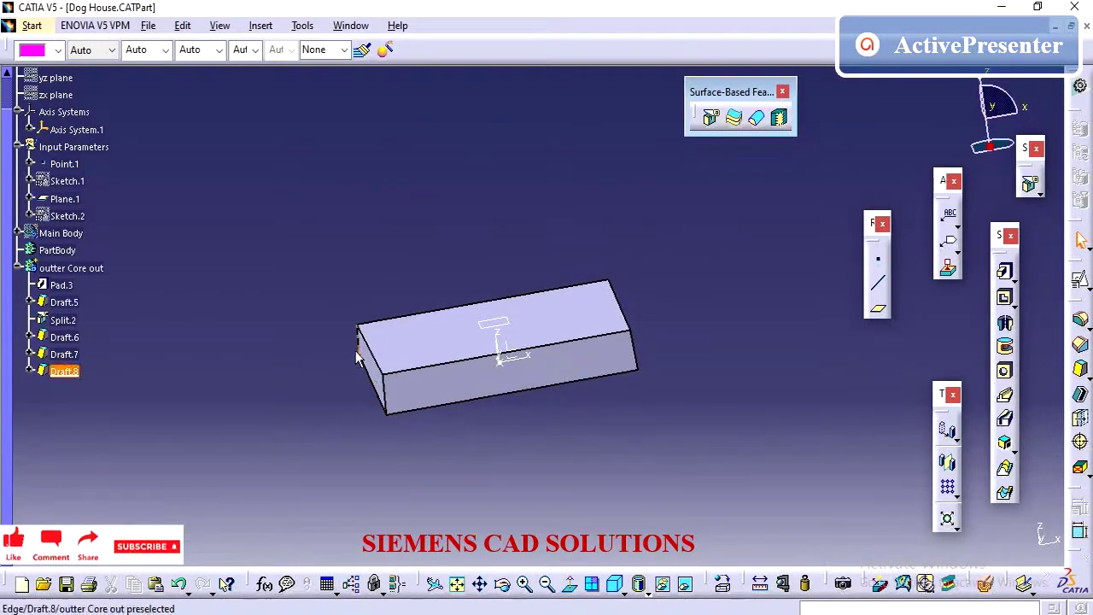
# Step: Shell the outter Core out block with 2.5 mm inside thickness, removing its upper, lower and front faces
pyautogui.click(1081, 402)
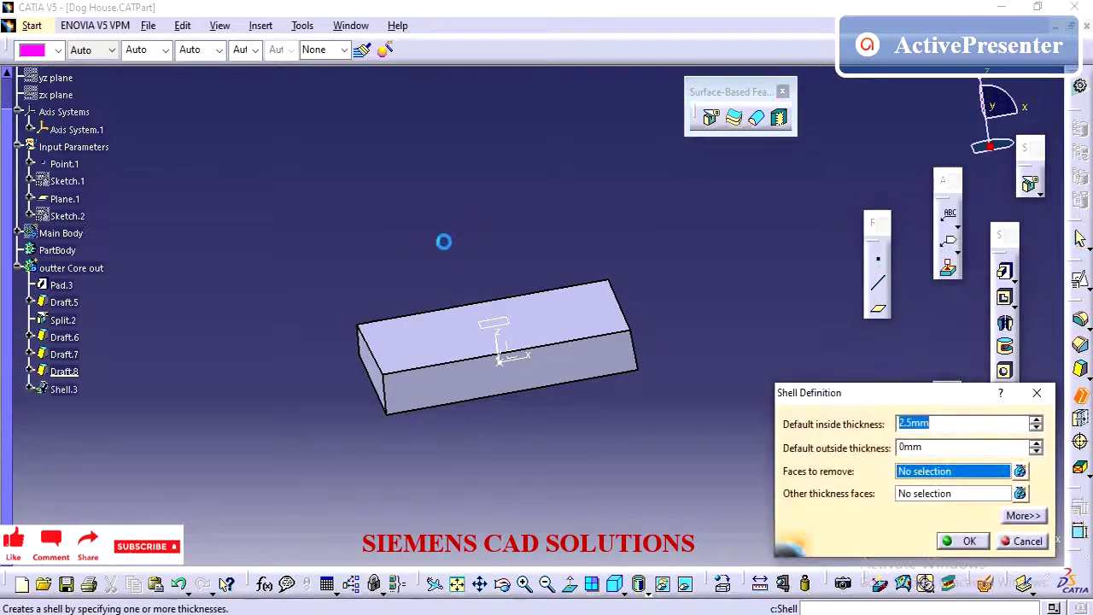
pyautogui.moveTo(444, 239); pyautogui.dragTo(504, 279, button='middle')
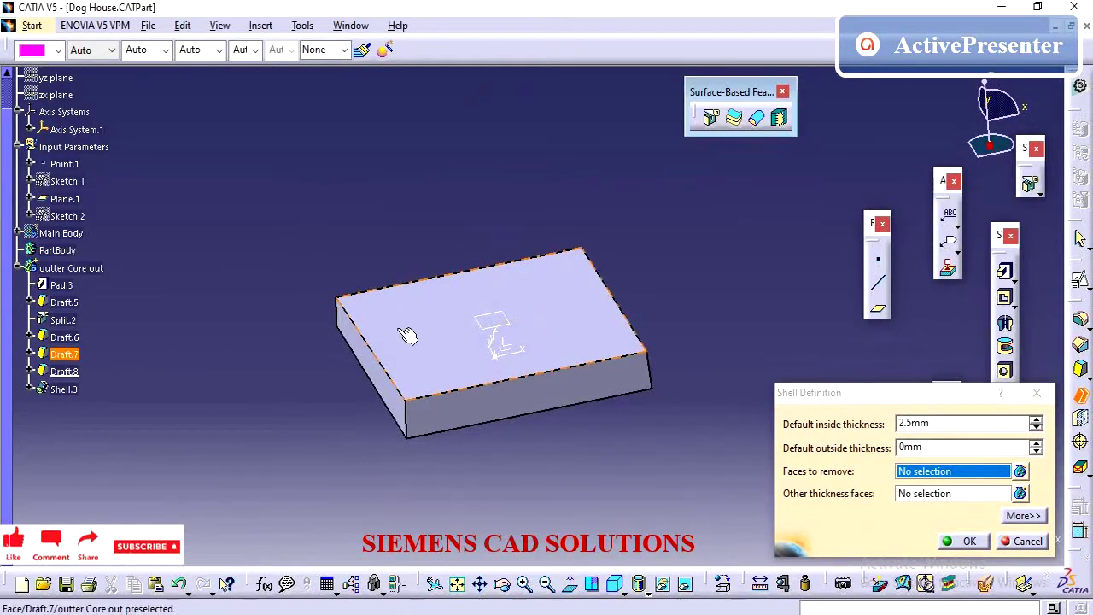
pyautogui.click(478, 364)
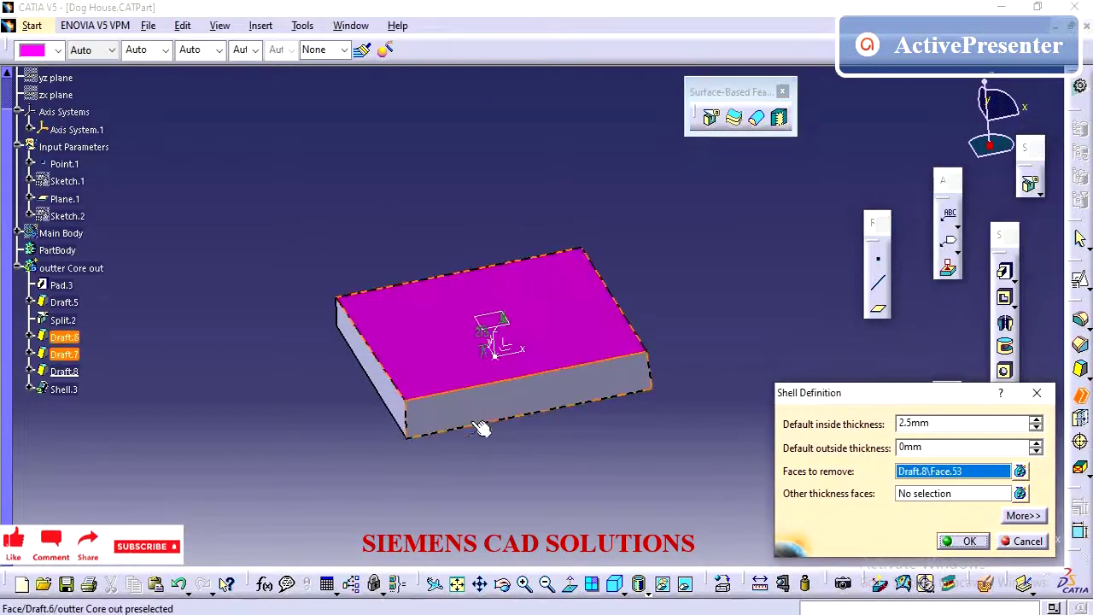
pyautogui.moveTo(484, 429); pyautogui.dragTo(464, 384, button='middle')
pyautogui.click(463, 384)
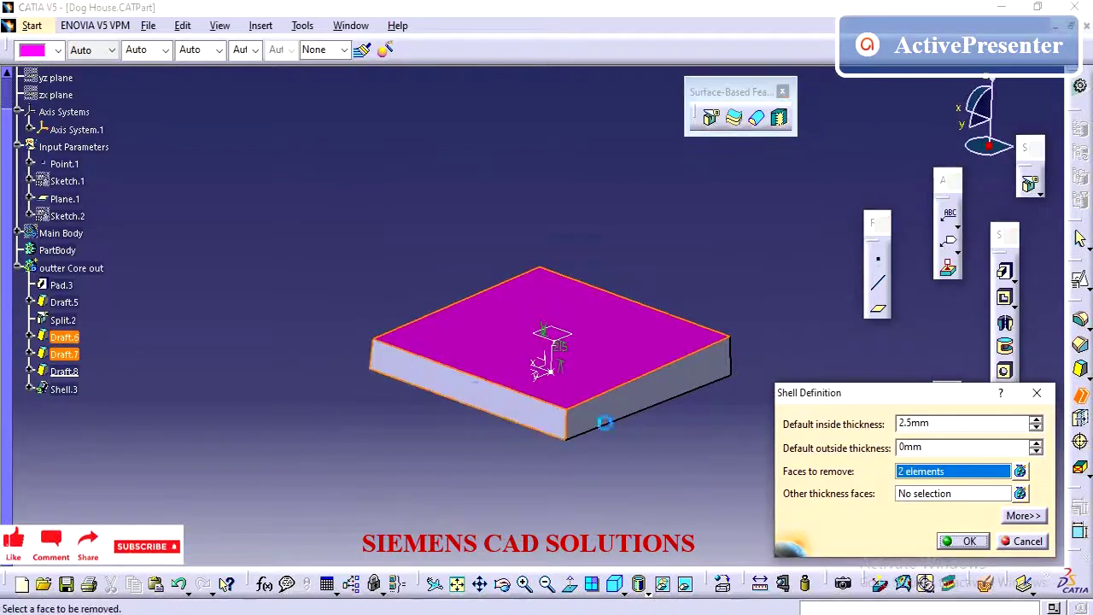
pyautogui.moveTo(631, 431); pyautogui.dragTo(480, 341, button='middle')
pyautogui.click(480, 354)
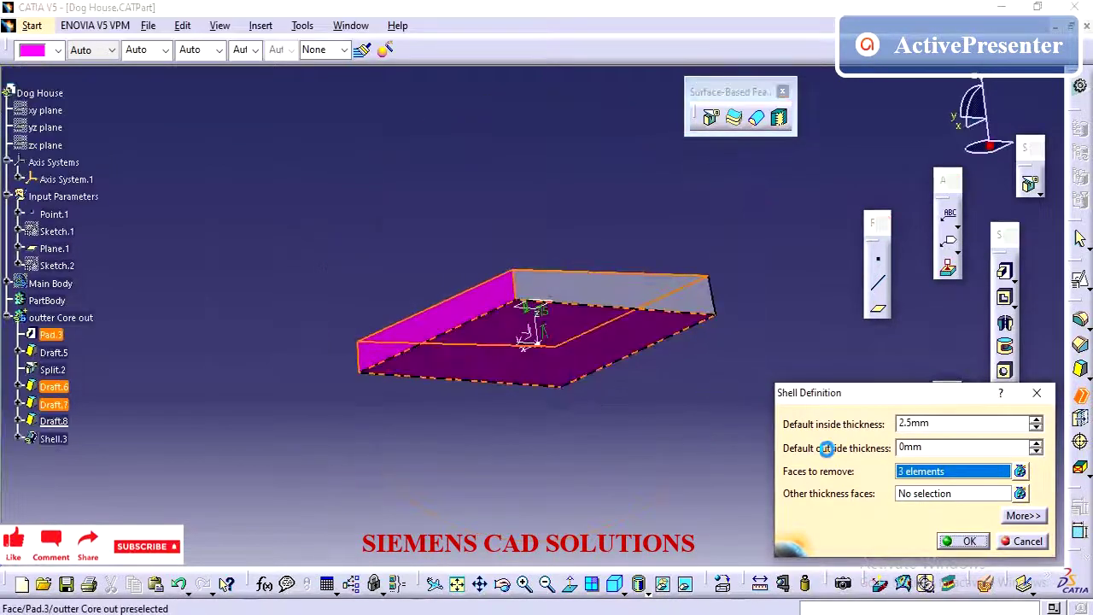
pyautogui.click(956, 541)
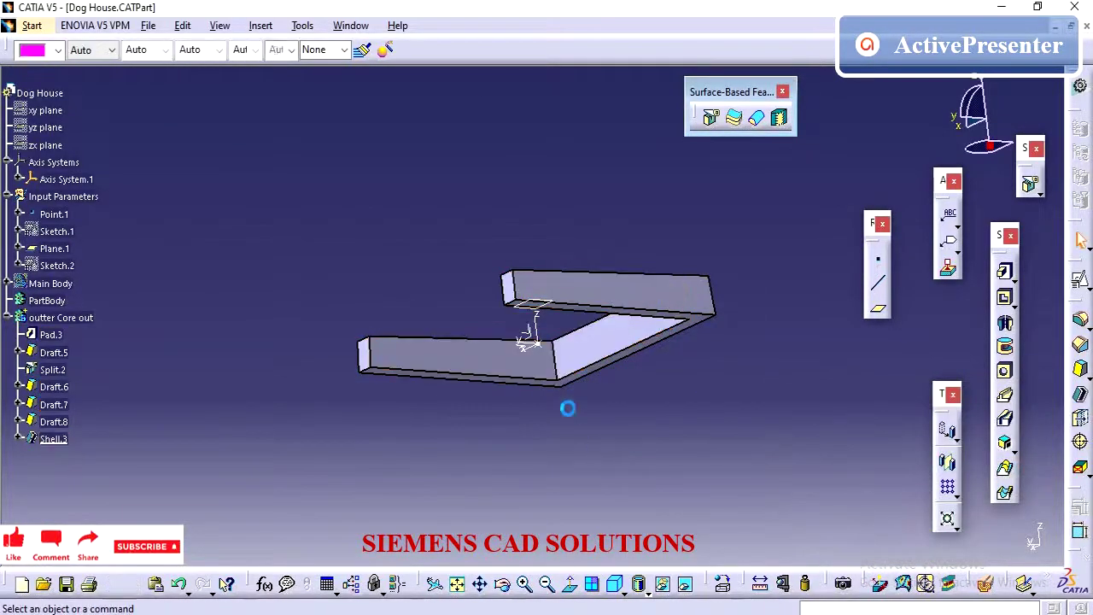
pyautogui.moveTo(513, 414); pyautogui.dragTo(574, 382, button='middle')
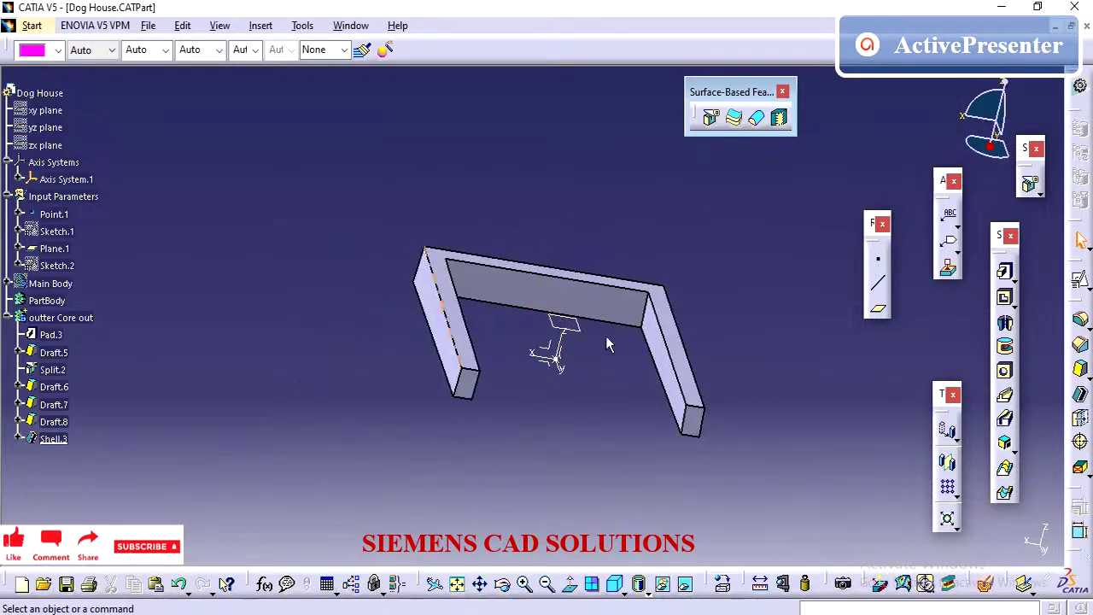
# Step: Apply a -2 mm thickness to the three inner faces of the U-shaped outter Core out wall
pyautogui.click(1081, 417)
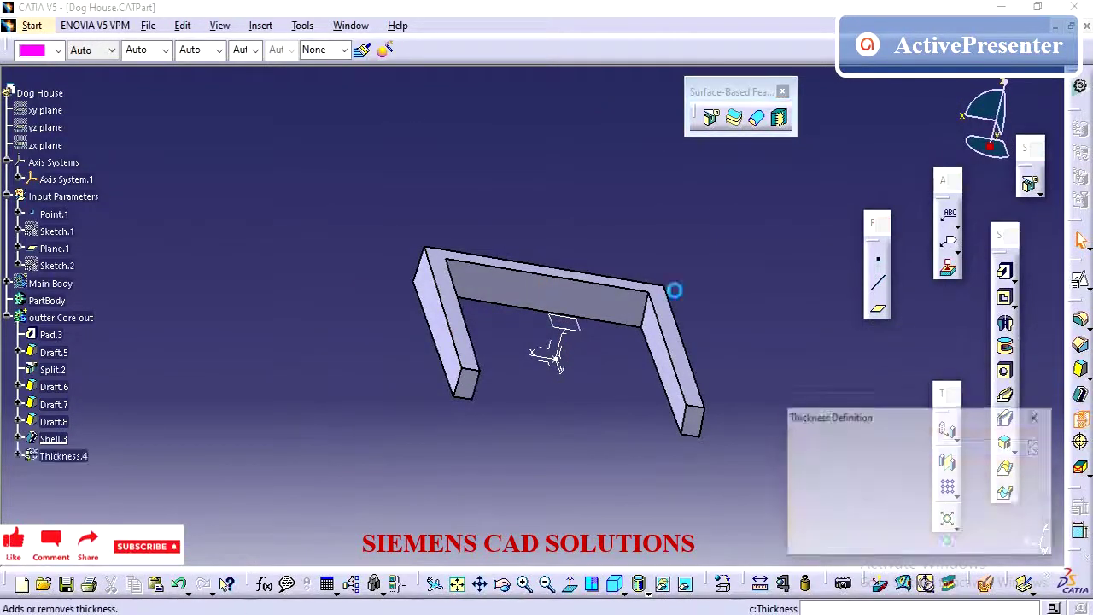
pyautogui.moveTo(537, 276); pyautogui.dragTo(434, 277, button='middle')
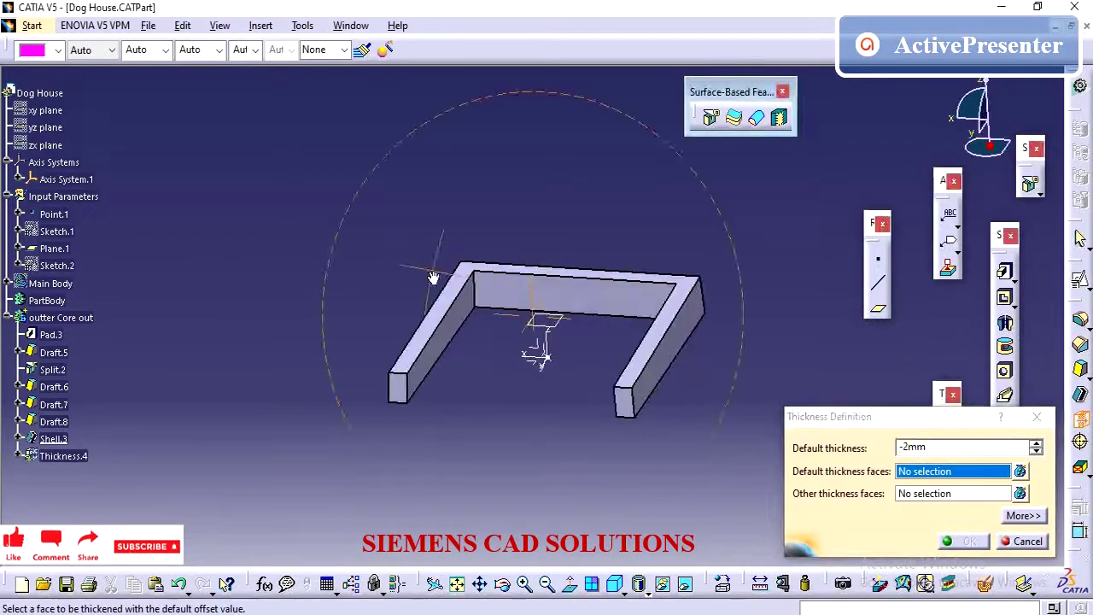
pyautogui.click(461, 313)
pyautogui.click(519, 299)
pyautogui.moveTo(566, 365); pyautogui.dragTo(654, 365, button='middle')
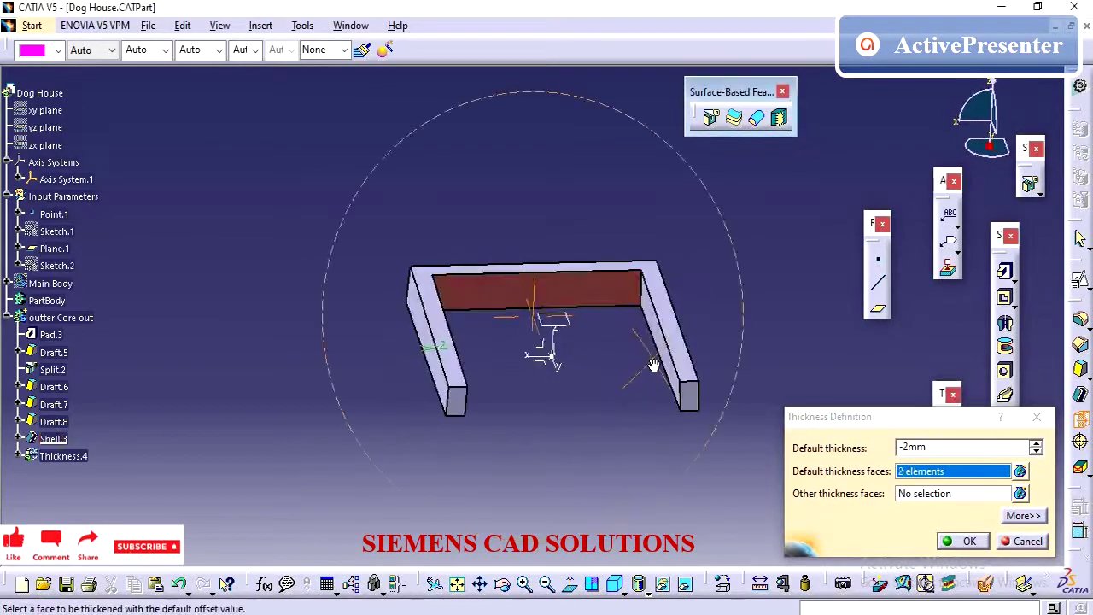
pyautogui.click(652, 321)
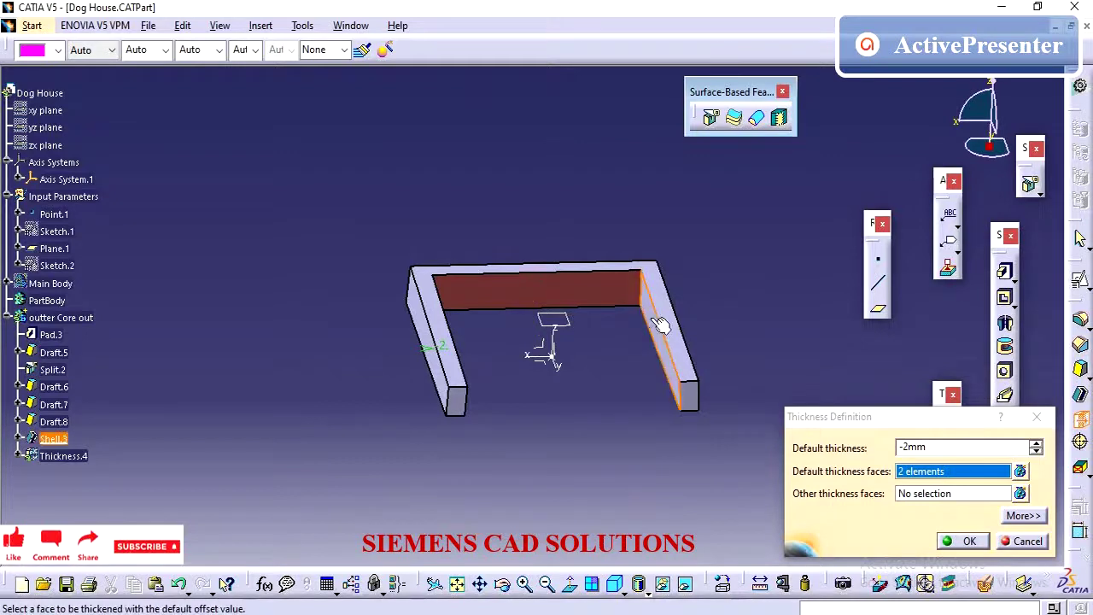
pyautogui.click(963, 542)
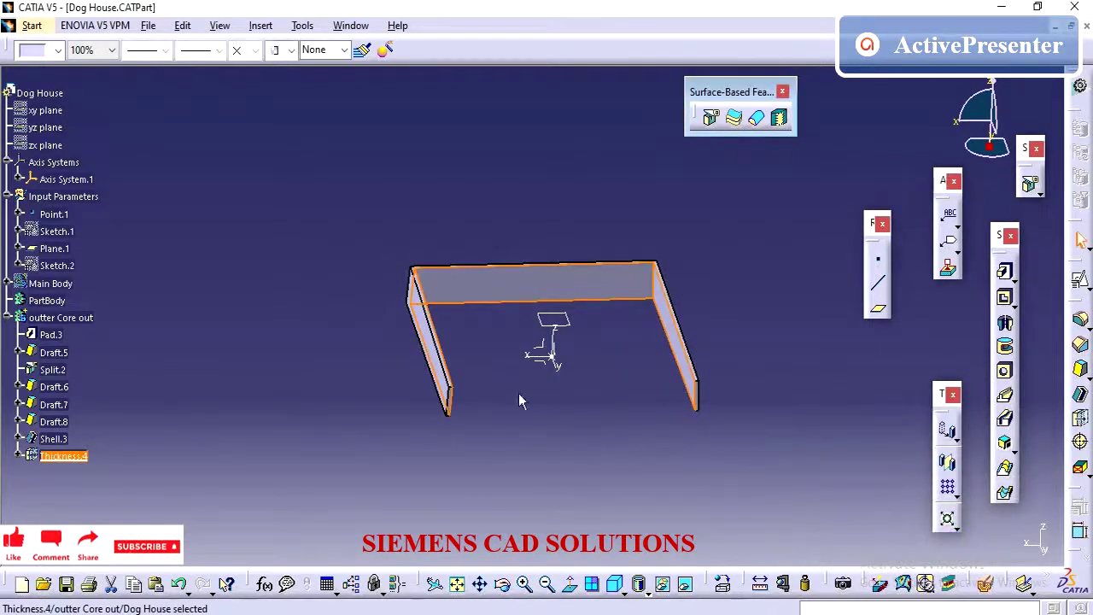
pyautogui.click(243, 342)
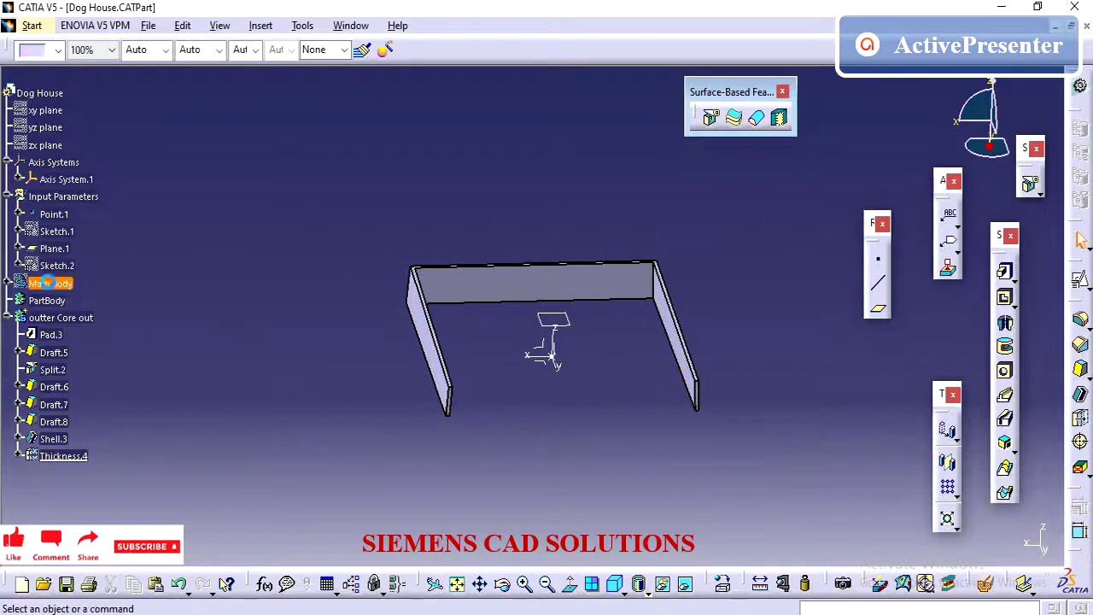
# Step: Show Main Body, highlight its Remove.1 cut, compare the lower corner with the outter Core out wall, and hide Main Body again
pyautogui.rightClick(49, 283)
pyautogui.click(101, 321)
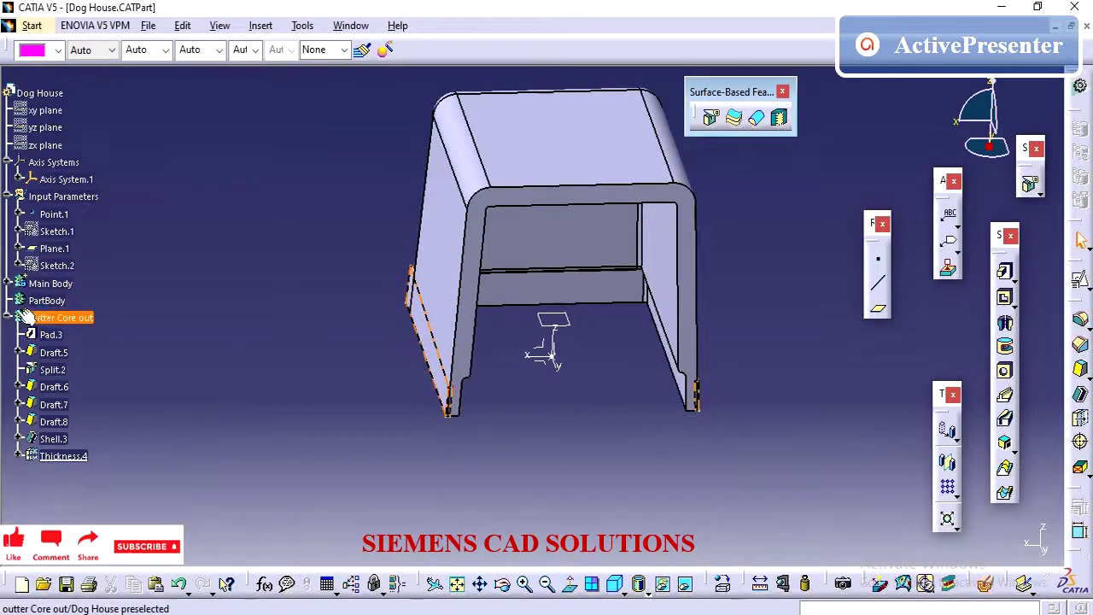
pyautogui.click(7, 283)
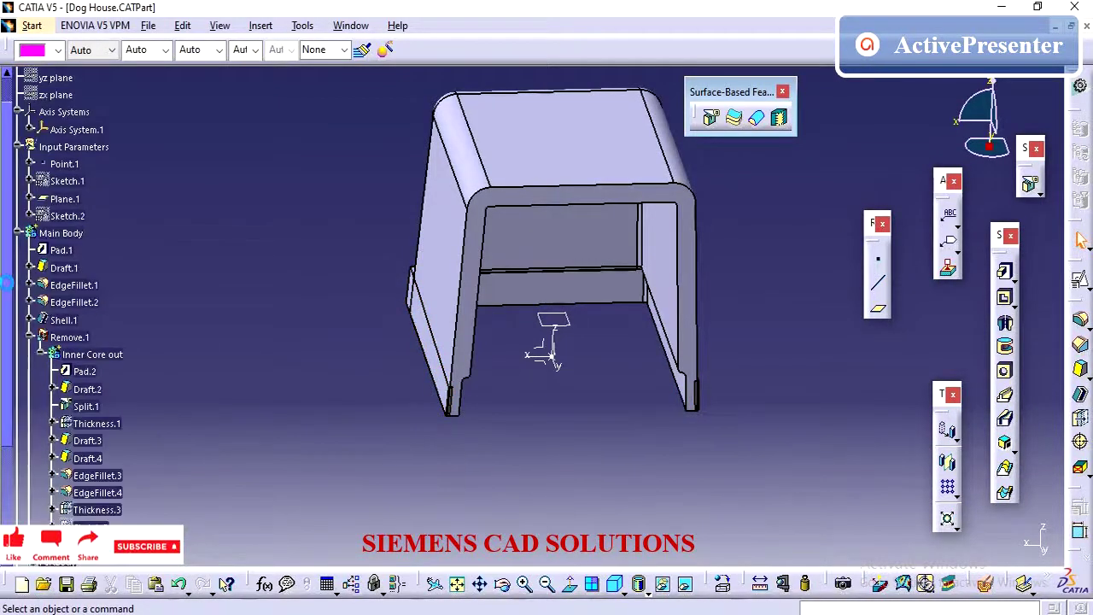
pyautogui.click(29, 338)
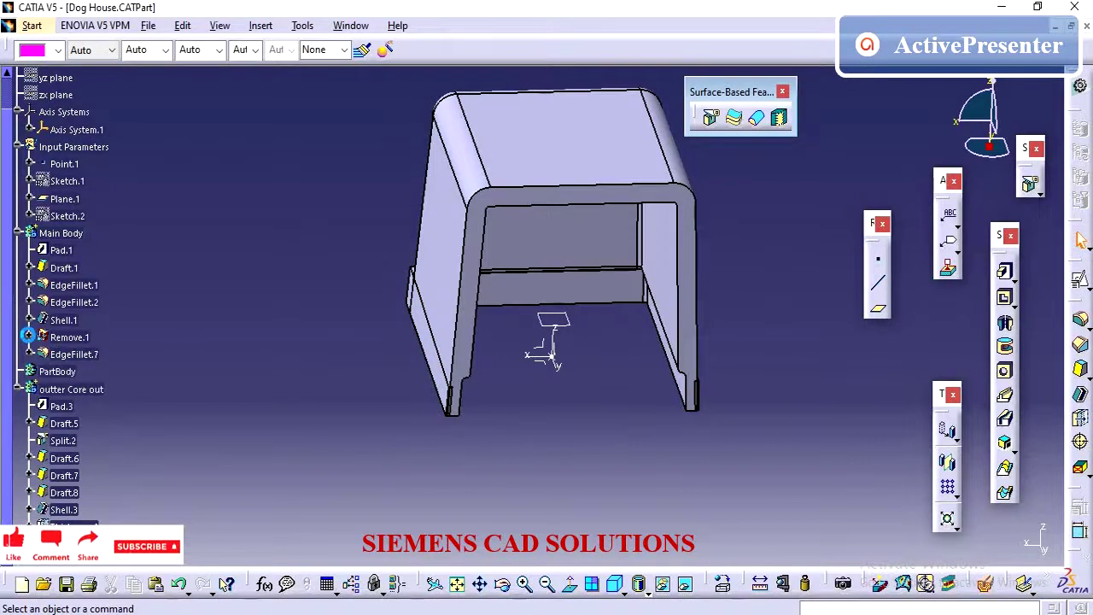
pyautogui.click(77, 341)
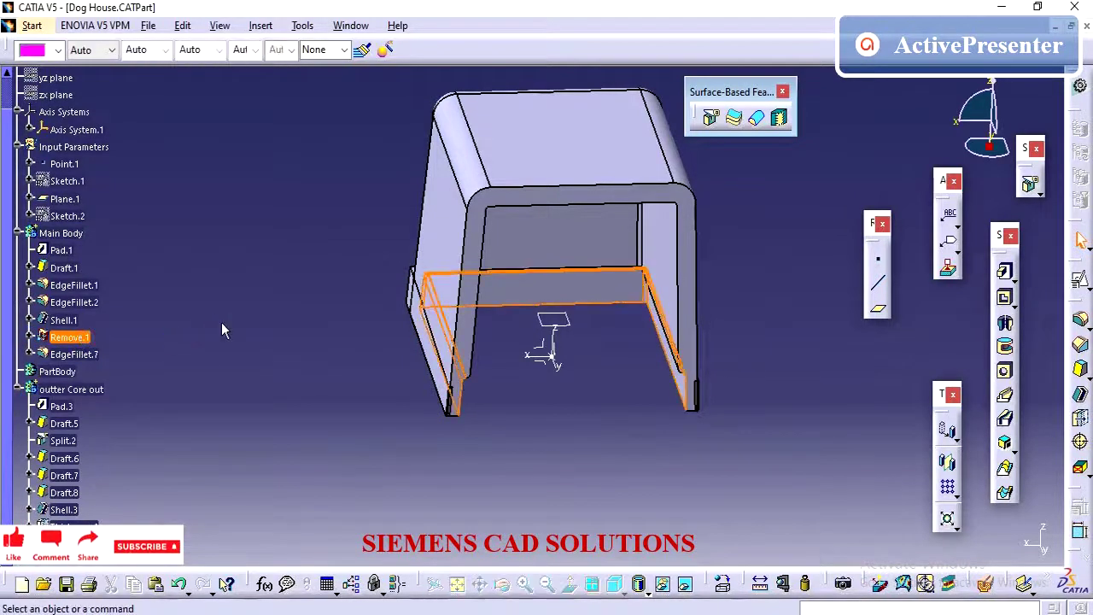
pyautogui.click(221, 330)
pyautogui.moveTo(469, 405); pyautogui.dragTo(416, 379, button='middle')
pyautogui.moveTo(354, 369); pyautogui.dragTo(416, 322, button='middle')
pyautogui.scroll(-3, 223, 356)
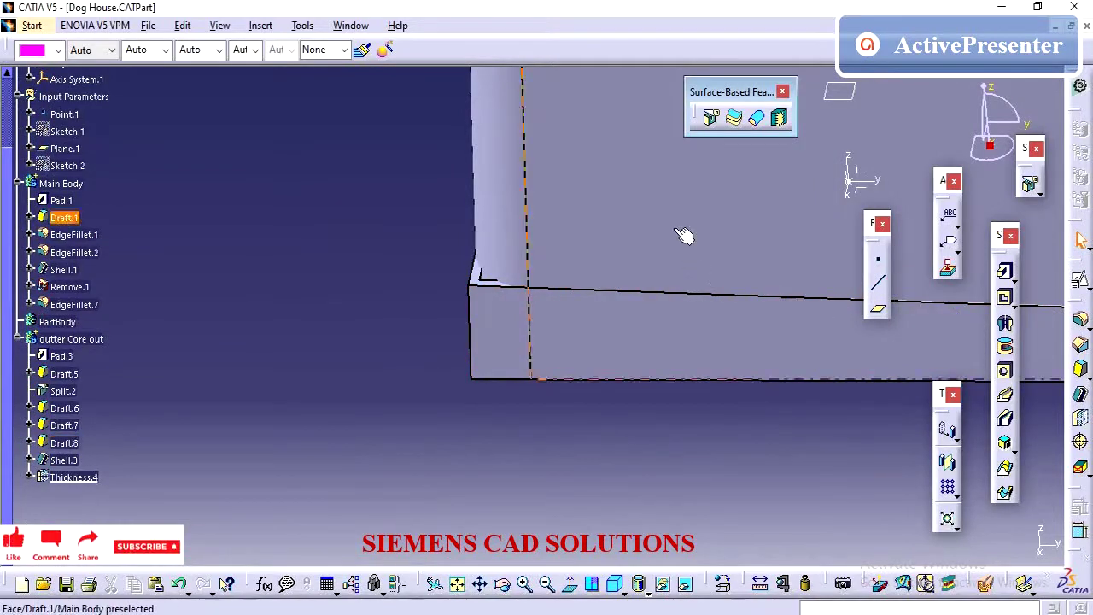
pyautogui.rightClick(60, 184)
pyautogui.click(127, 238)
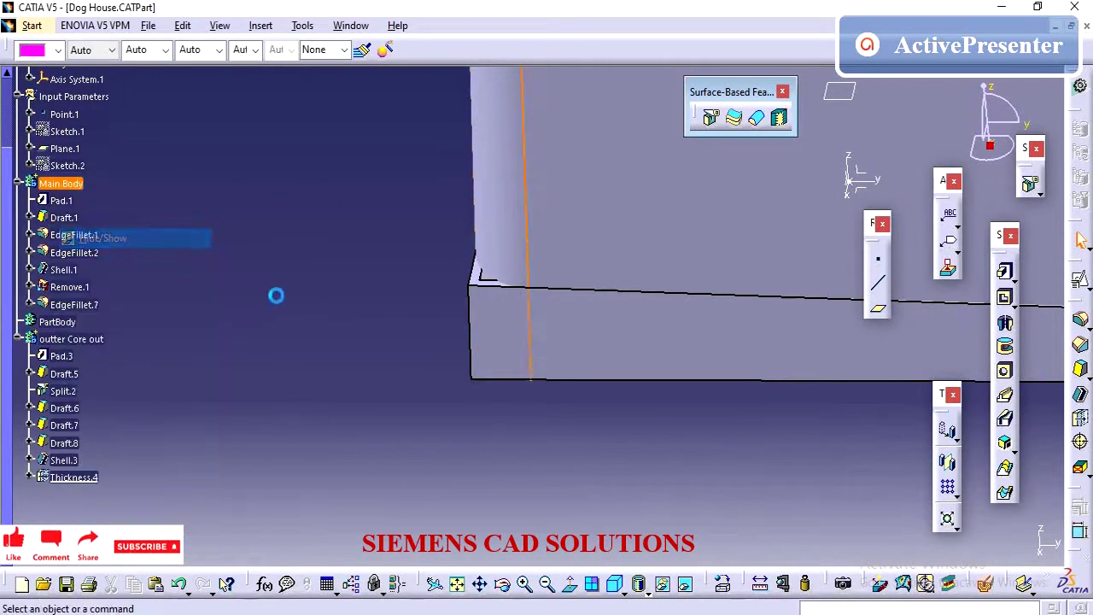
# Step: Fillet the two inner corner edges of the outter Core out wall with a 3 mm radius
pyautogui.click(1079, 324)
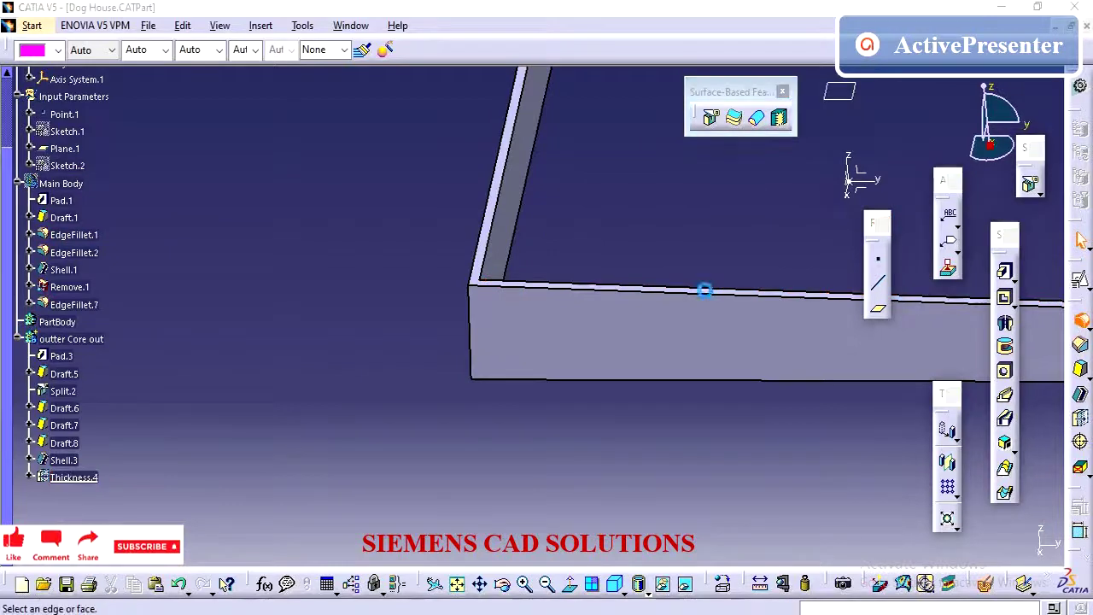
pyautogui.moveTo(611, 225); pyautogui.dragTo(474, 332, button='middle')
pyautogui.click(468, 339)
pyautogui.moveTo(556, 302); pyautogui.dragTo(531, 150, button='middle')
pyautogui.click(531, 139)
pyautogui.moveTo(539, 202); pyautogui.dragTo(565, 317, button='middle')
pyautogui.scroll(5, 565, 317)
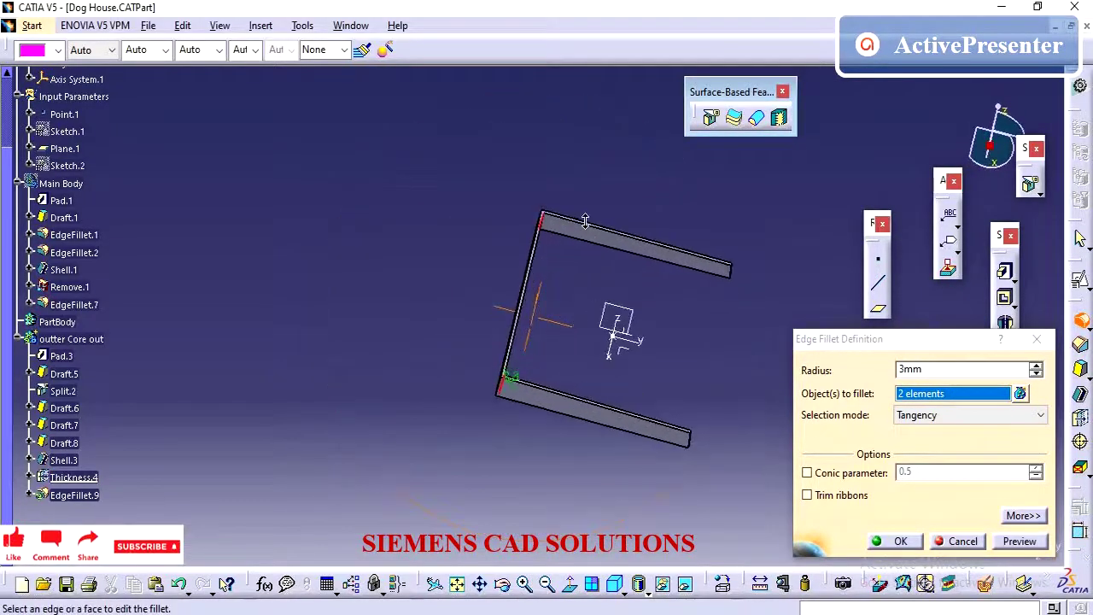
pyautogui.click(899, 541)
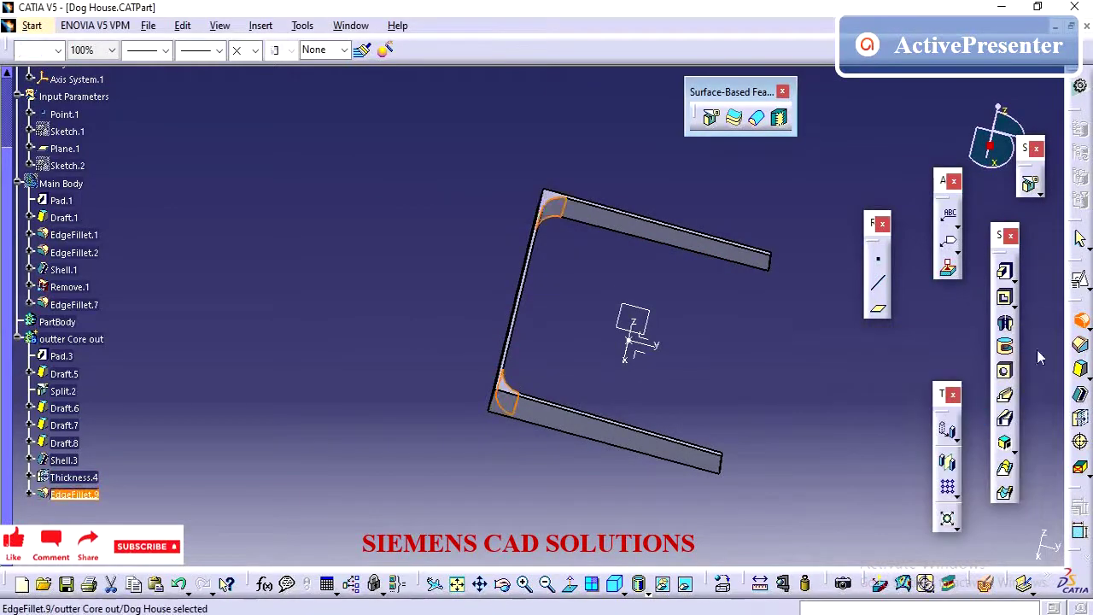
# Step: Round the two outer corner edges of the outter Core out wall with a 3 mm edge fillet
pyautogui.click(1079, 325)
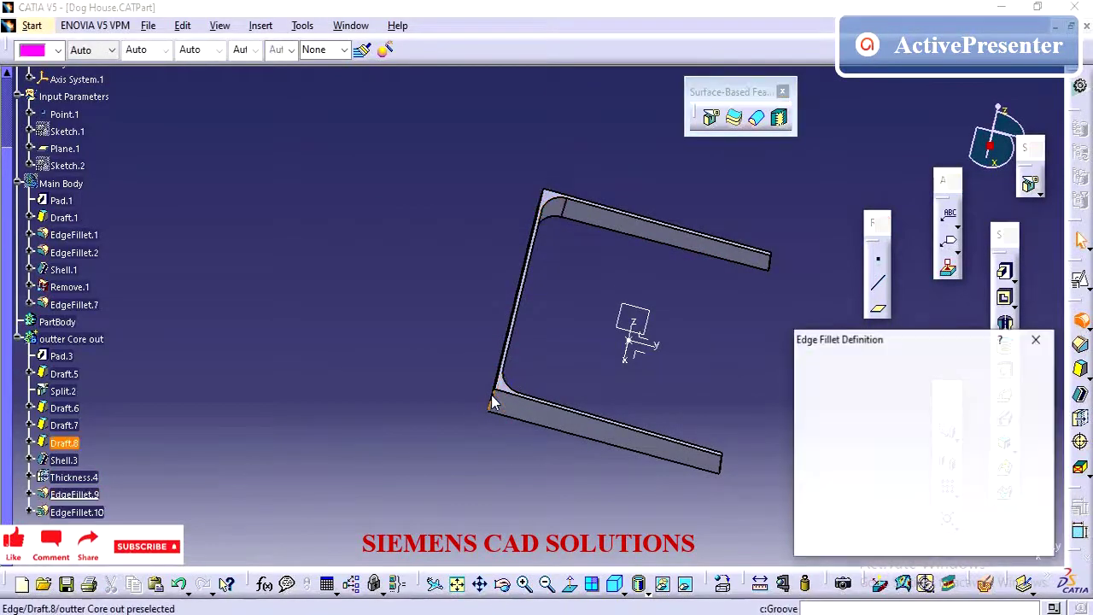
pyautogui.click(493, 404)
pyautogui.moveTo(407, 362); pyautogui.dragTo(506, 259, button='middle')
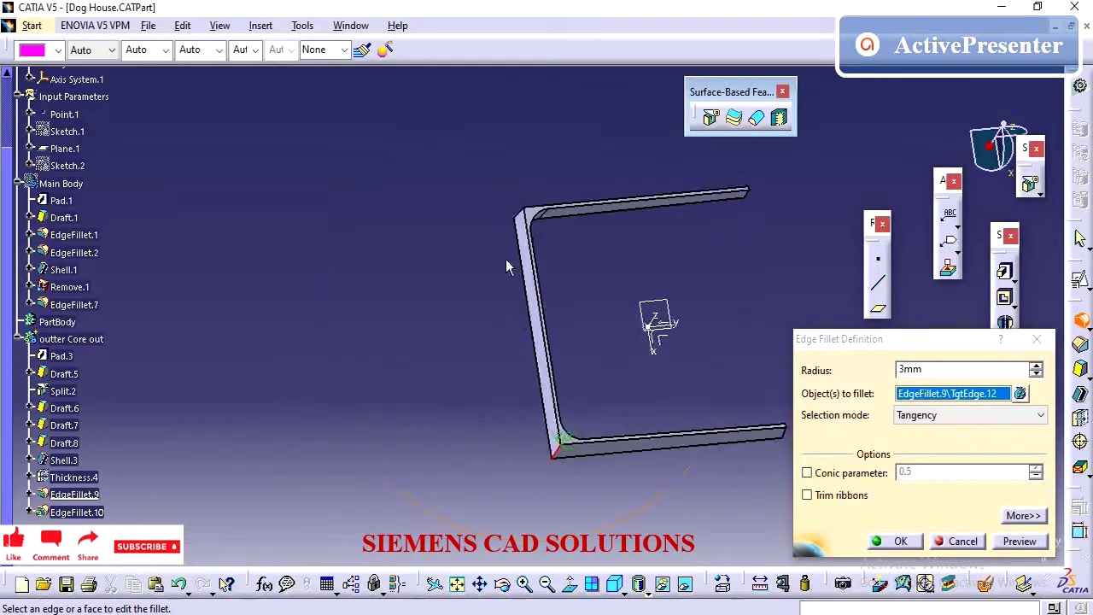
pyautogui.click(528, 220)
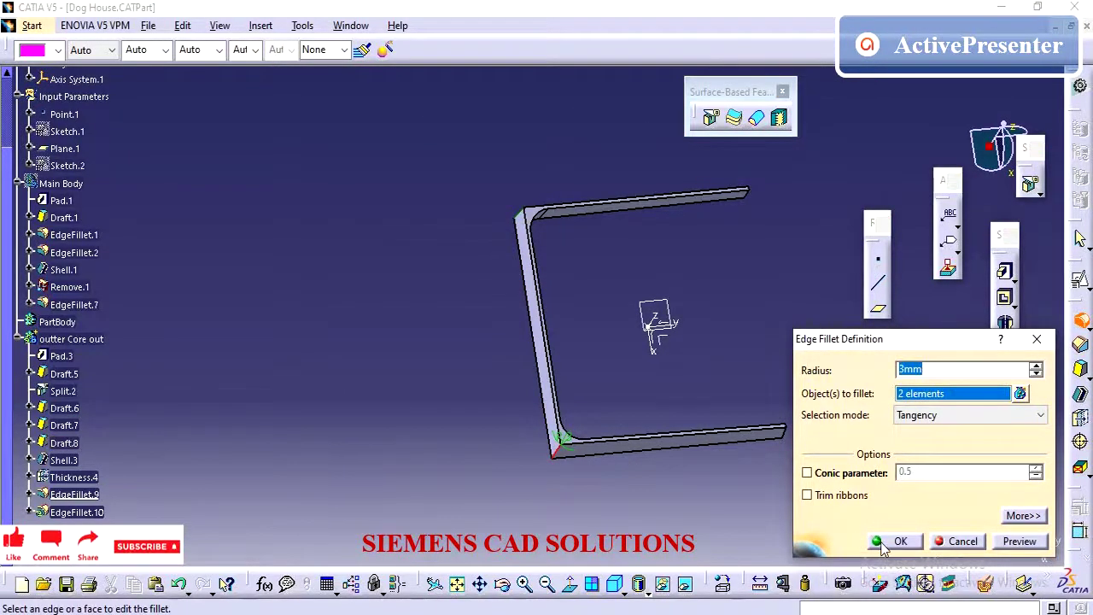
pyautogui.click(897, 542)
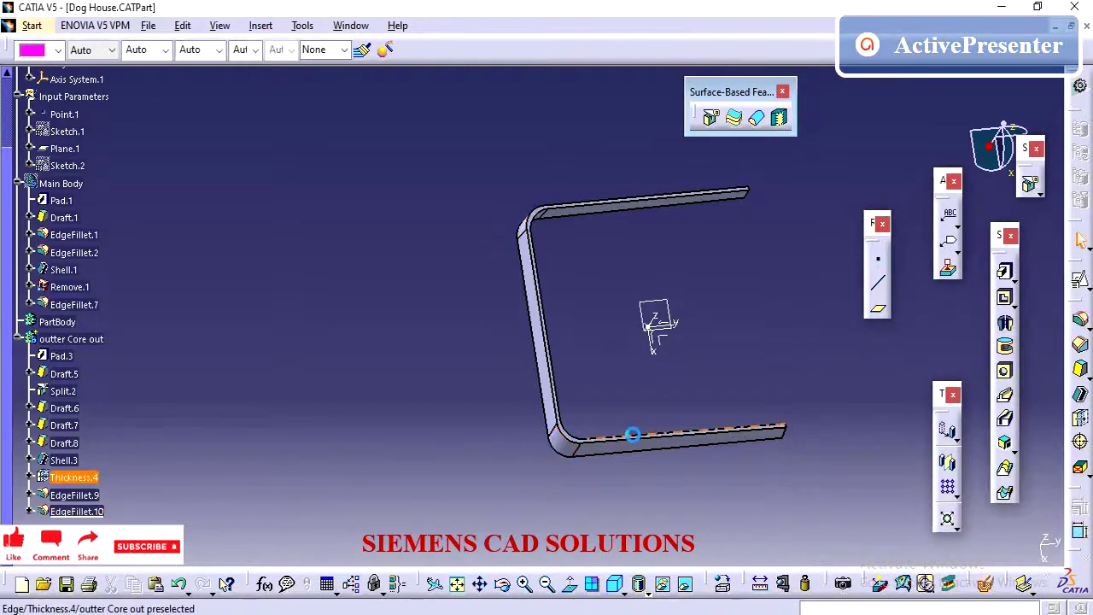
pyautogui.moveTo(633, 435); pyautogui.dragTo(488, 310, button='middle')
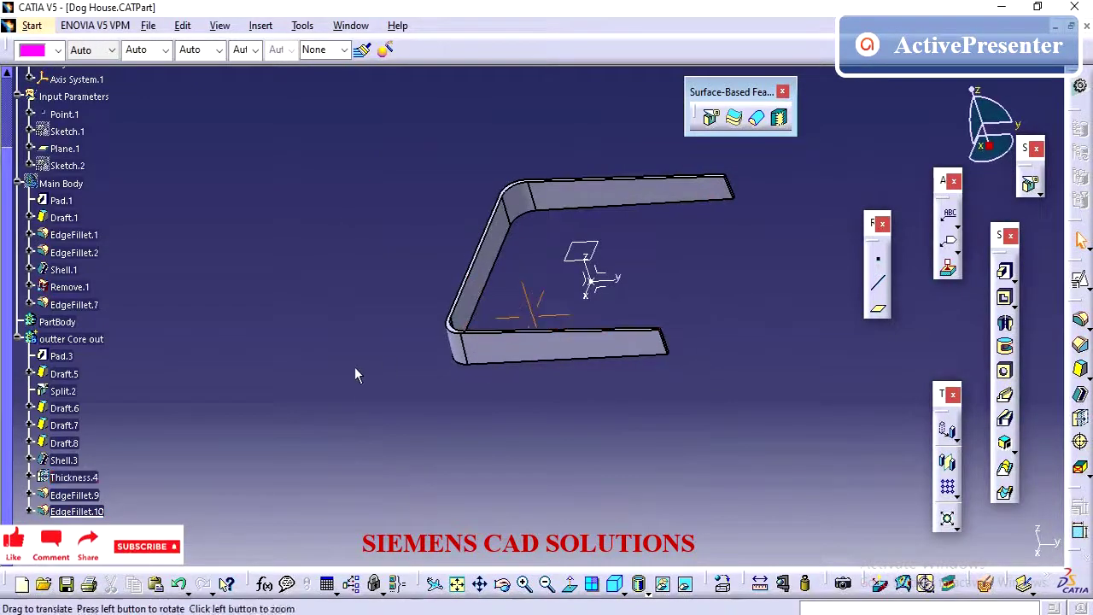
# Step: Add an edge fillet along the tangent upper rim edge of the outter Core out wall
pyautogui.moveTo(357, 373); pyautogui.dragTo(715, 258, button='middle')
pyautogui.click(1080, 319)
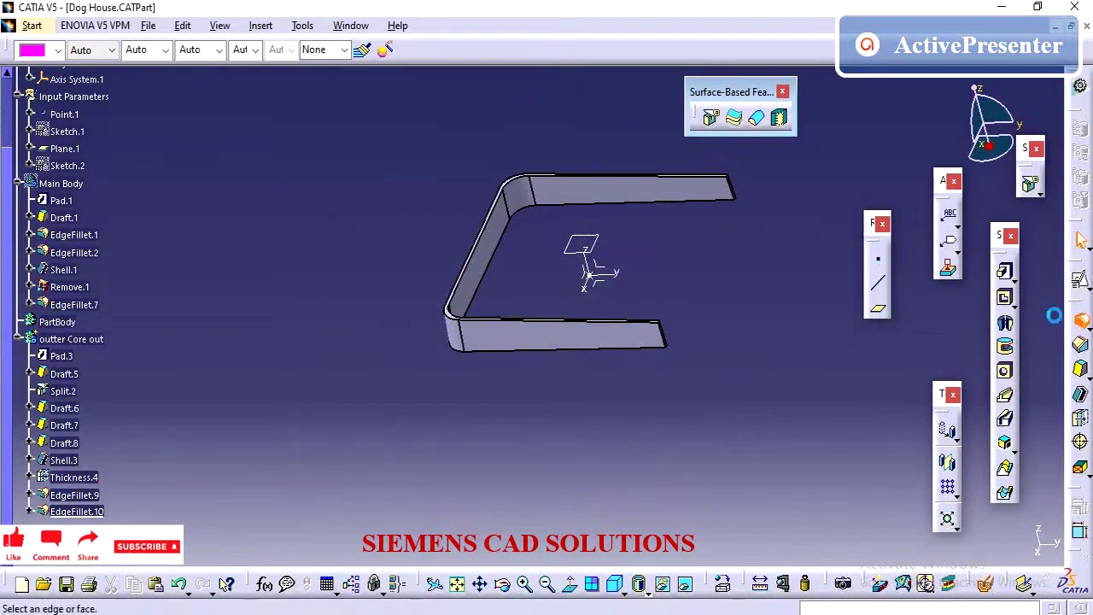
pyautogui.click(536, 318)
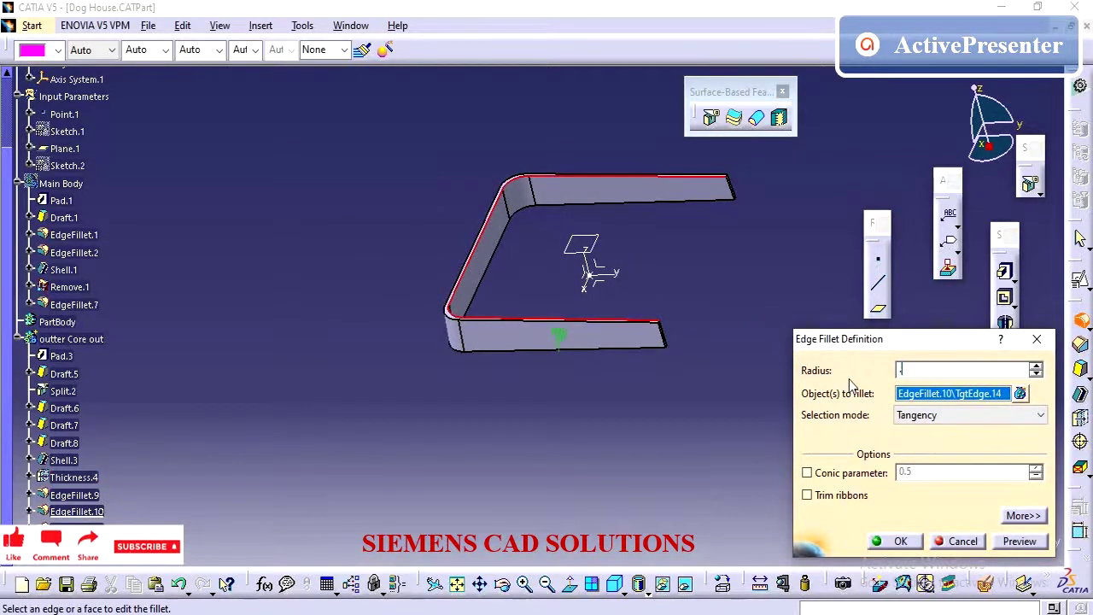
pyautogui.press('Return')
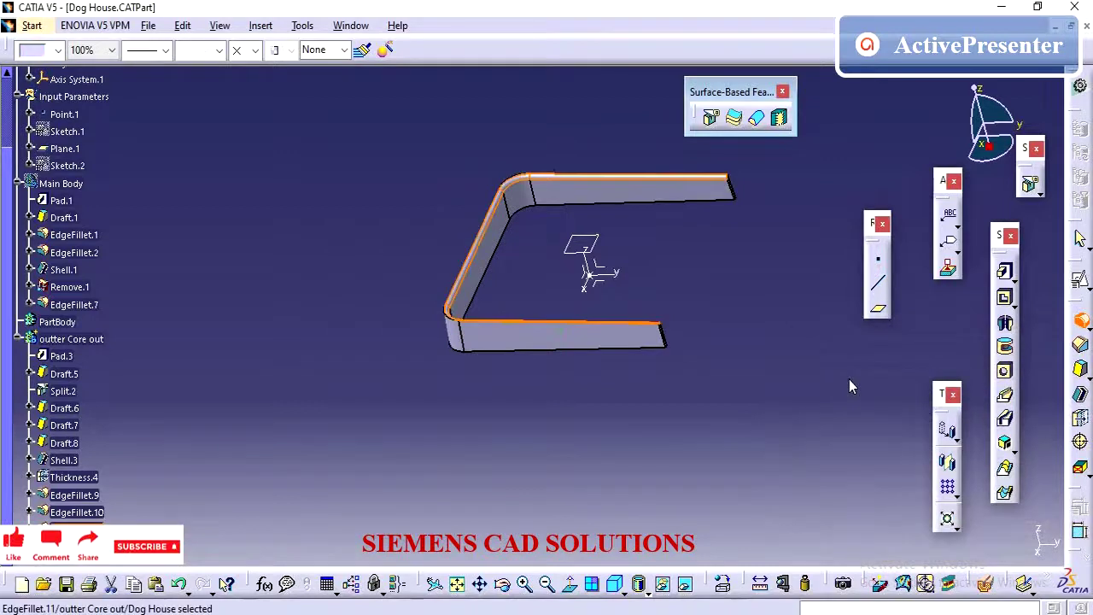
pyautogui.click(712, 422)
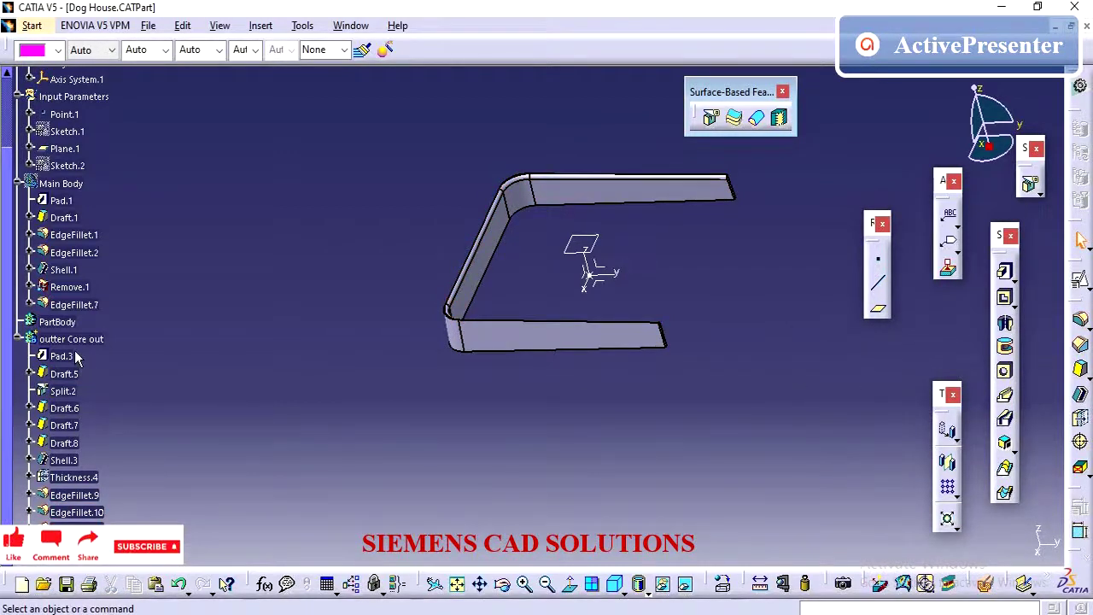
# Step: Deactivate the Remove.1 cut of Main Body and also deactivate its dependent EdgeFillet.7
pyautogui.scroll(3, 75, 357)
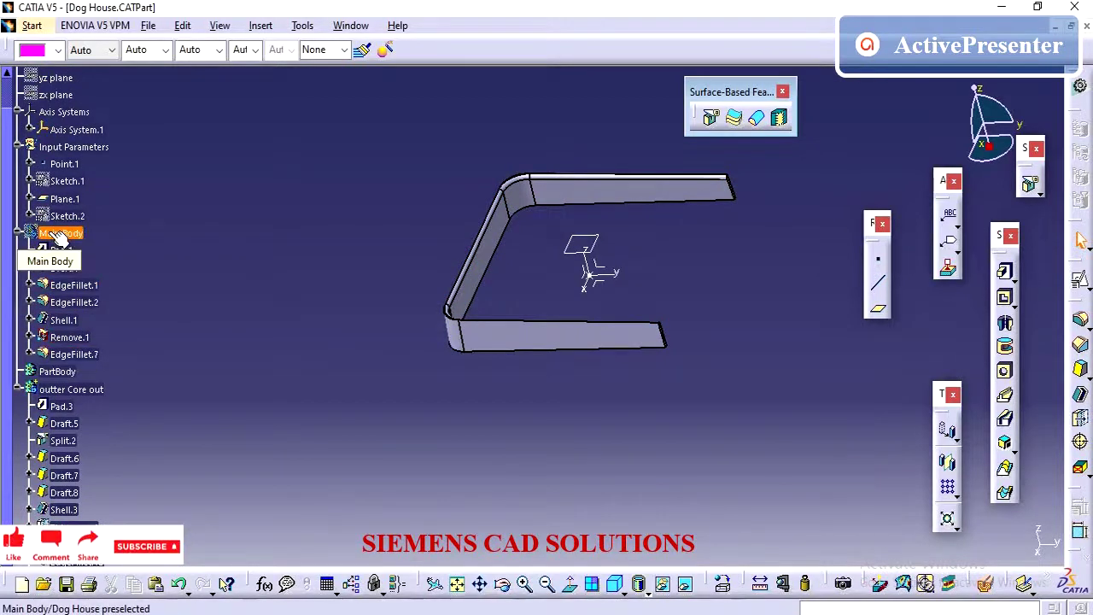
pyautogui.moveTo(777, 388); pyautogui.dragTo(472, 436, button='middle')
pyautogui.moveTo(326, 356); pyautogui.dragTo(343, 387, button='middle')
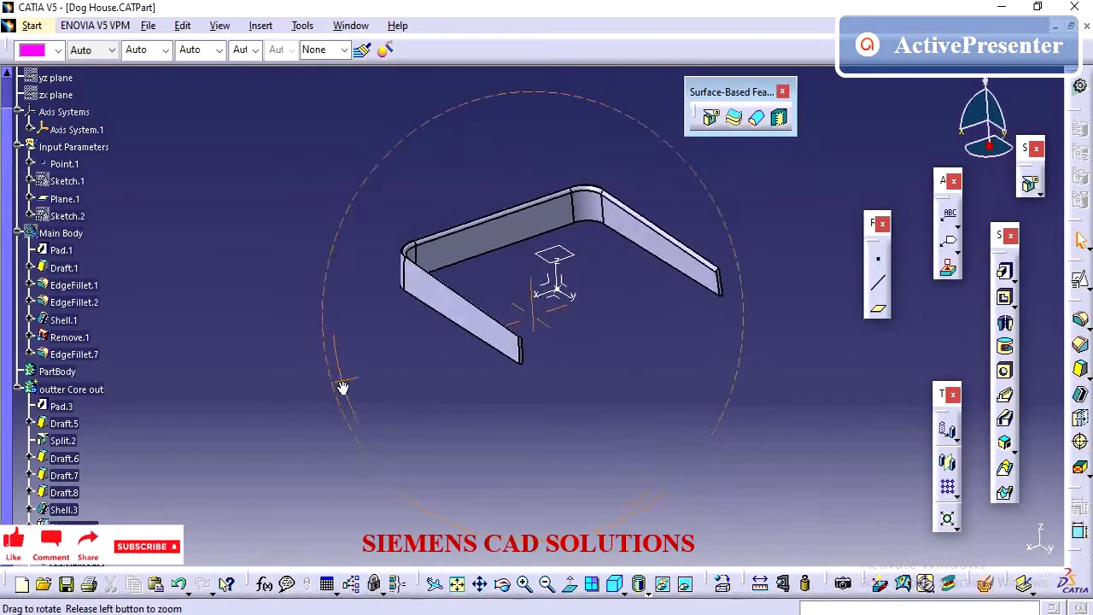
pyautogui.rightClick(76, 337)
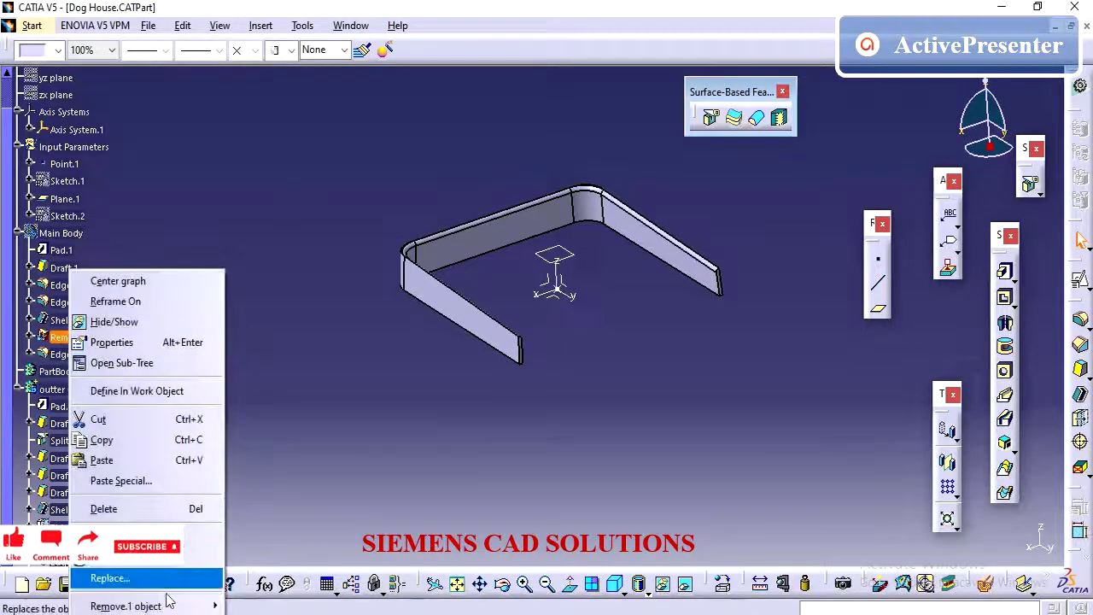
pyautogui.moveTo(210, 602)
pyautogui.click(263, 556)
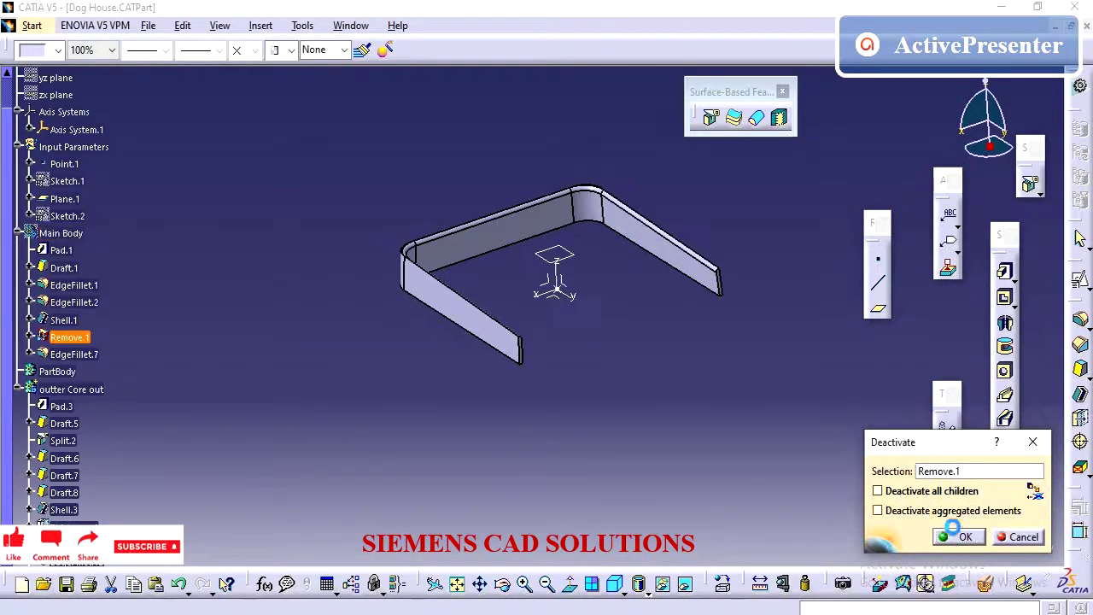
pyautogui.click(955, 537)
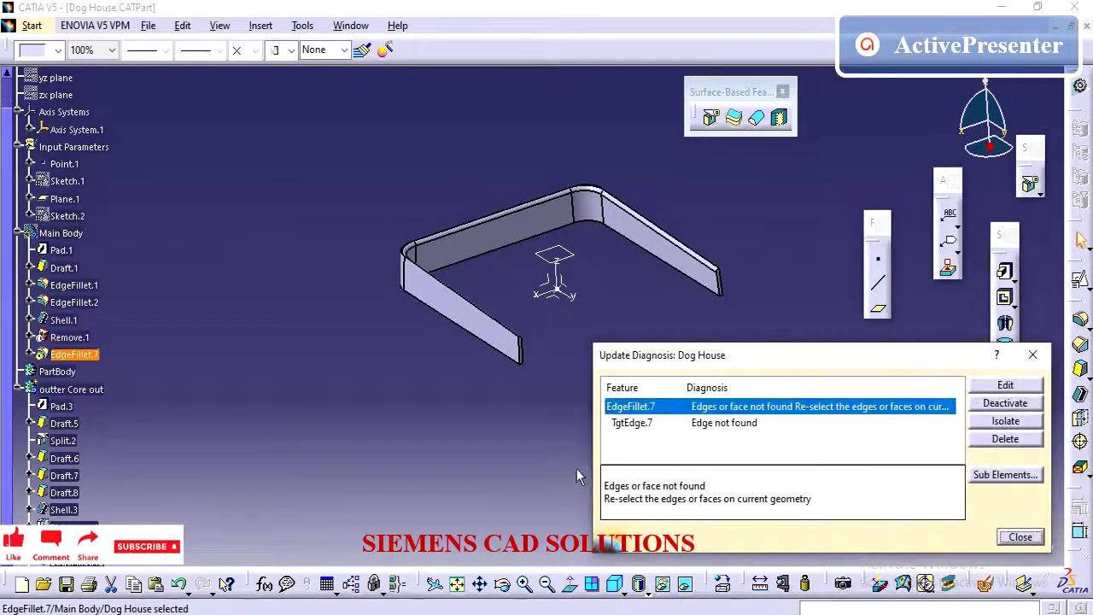
pyautogui.click(1007, 404)
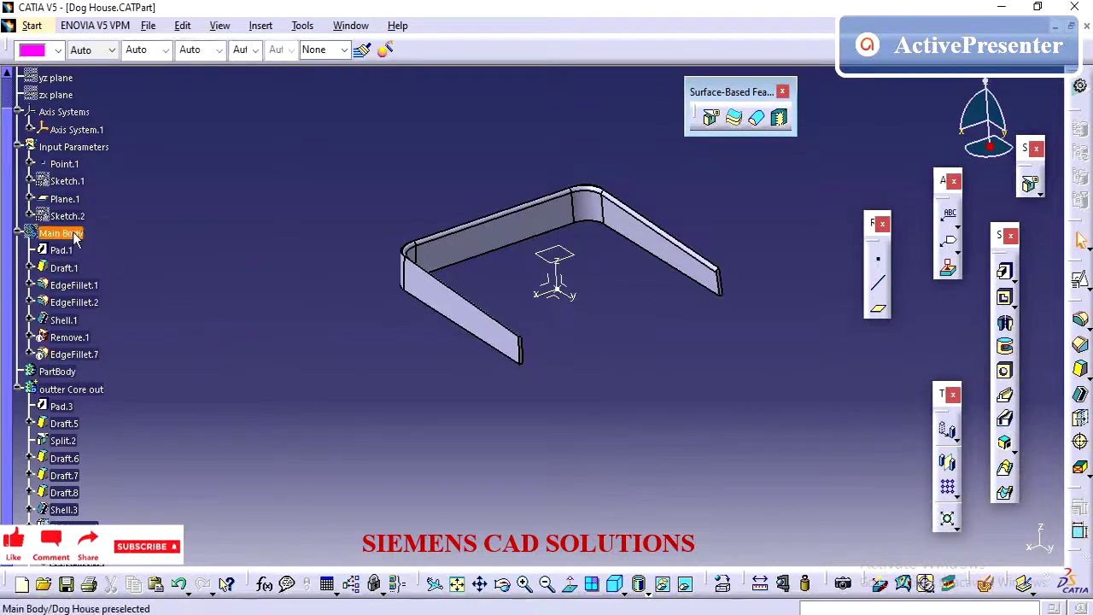
# Step: Show Main Body again and define it as the in-work object
pyautogui.rightClick(74, 237)
pyautogui.click(124, 283)
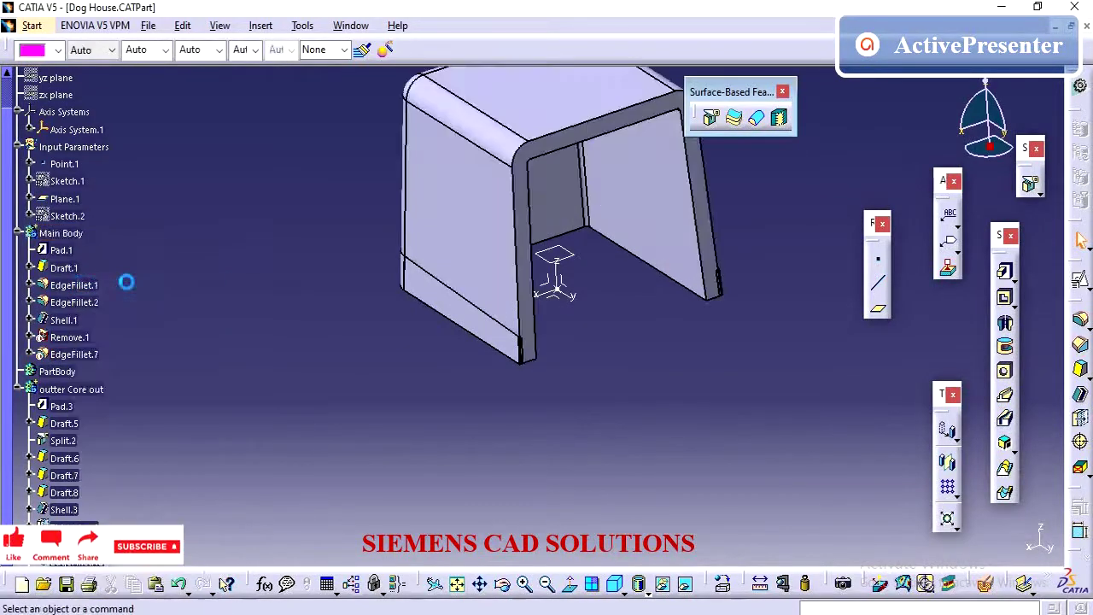
pyautogui.rightClick(72, 234)
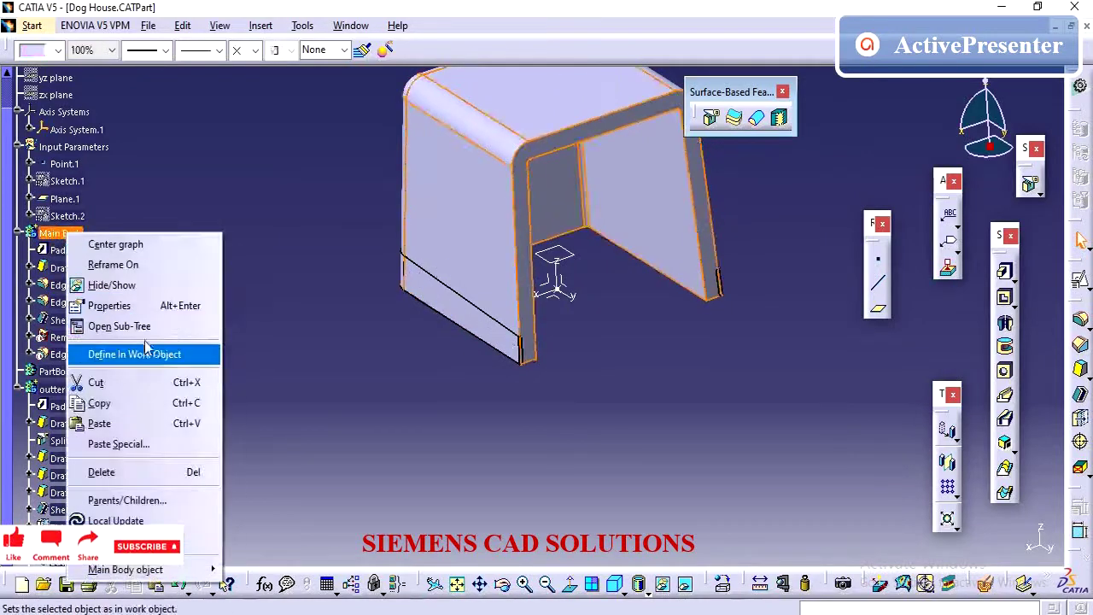
pyautogui.click(147, 352)
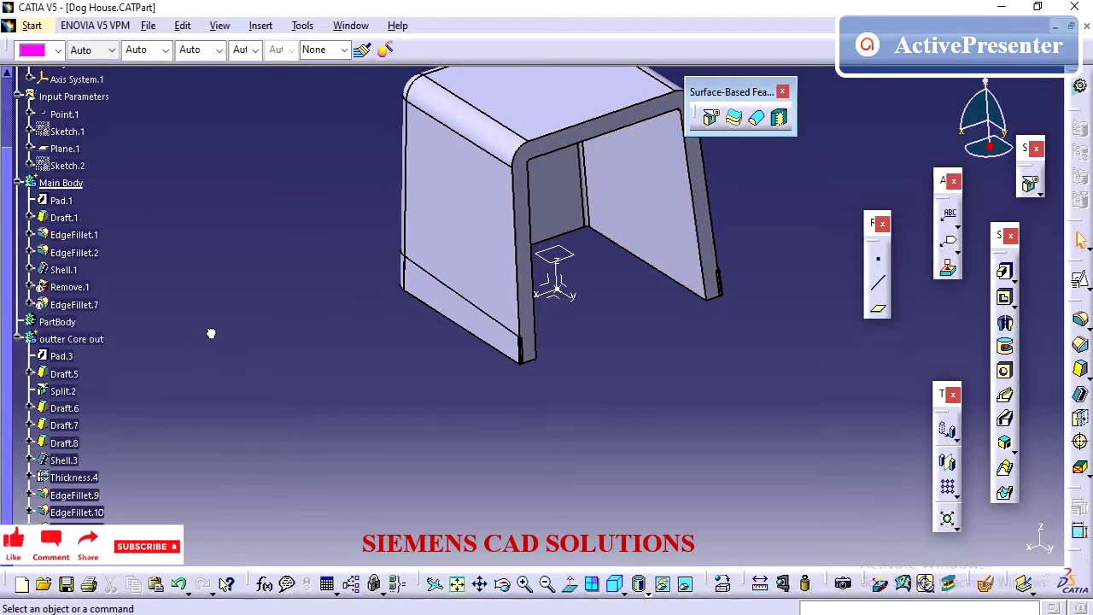
# Step: Remove the outter Core out body from Main Body and inspect the cut along the lower outer walls
pyautogui.click(71, 339)
pyautogui.rightClick(72, 339)
pyautogui.moveTo(171, 606)
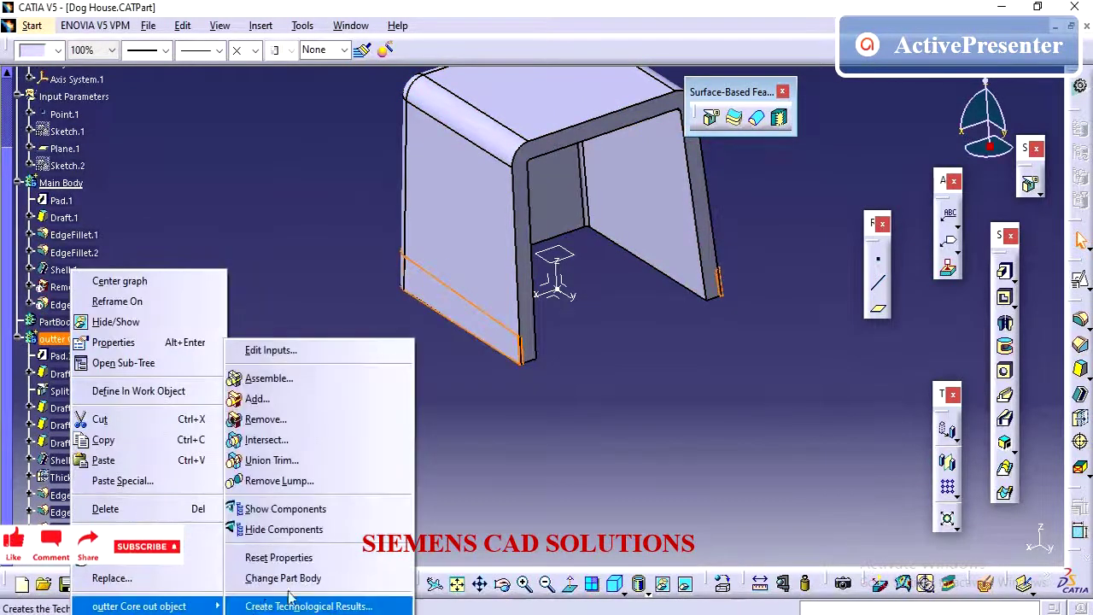
pyautogui.click(287, 419)
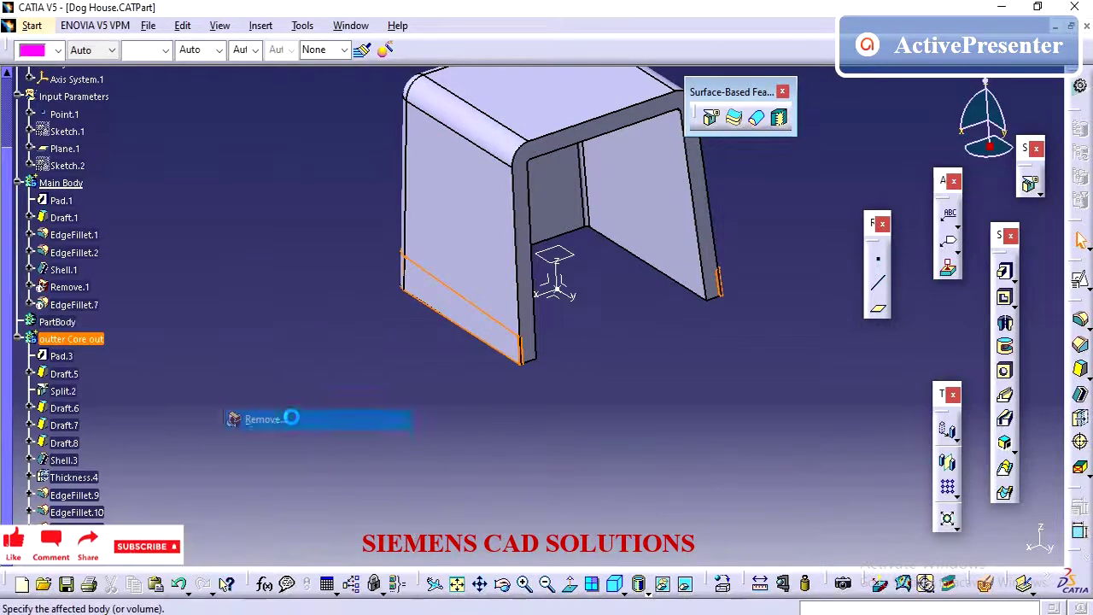
pyautogui.click(895, 539)
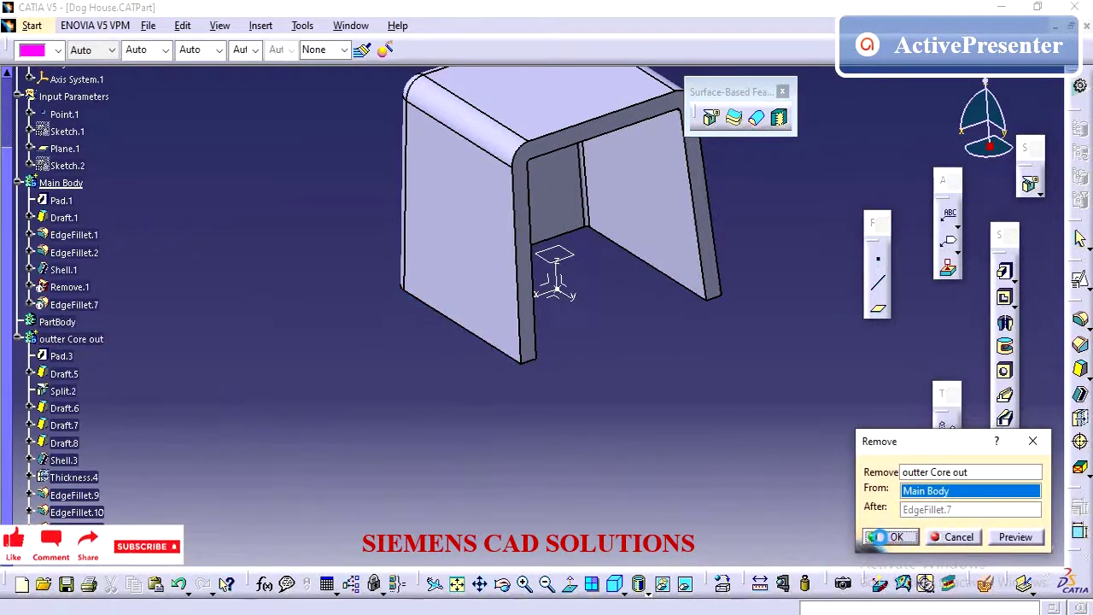
pyautogui.moveTo(581, 400); pyautogui.dragTo(445, 367, button='middle')
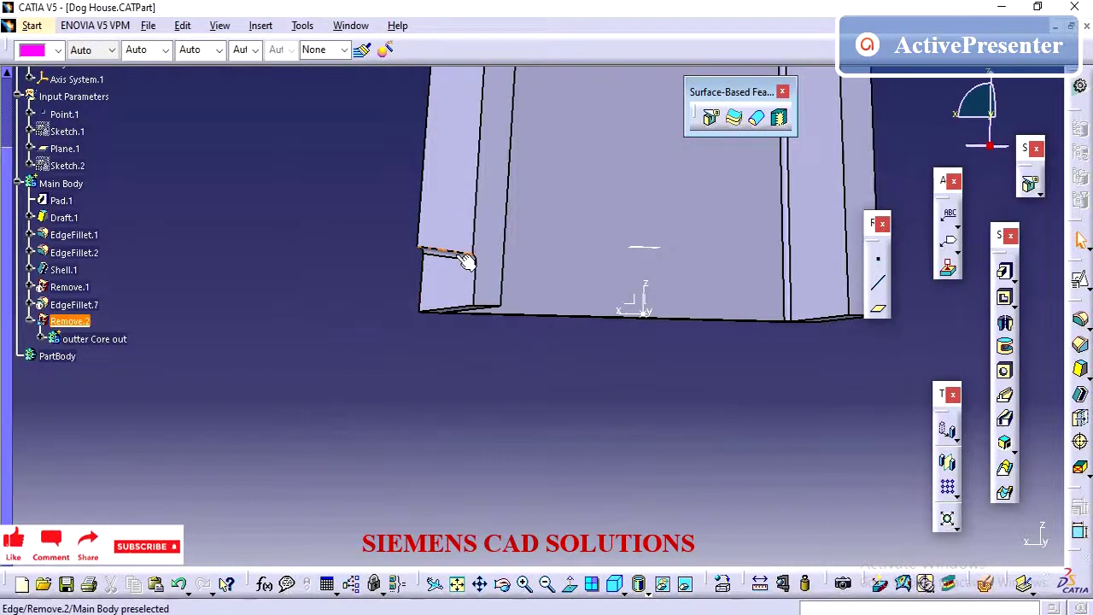
pyautogui.moveTo(361, 288); pyautogui.dragTo(361, 303, button='middle')
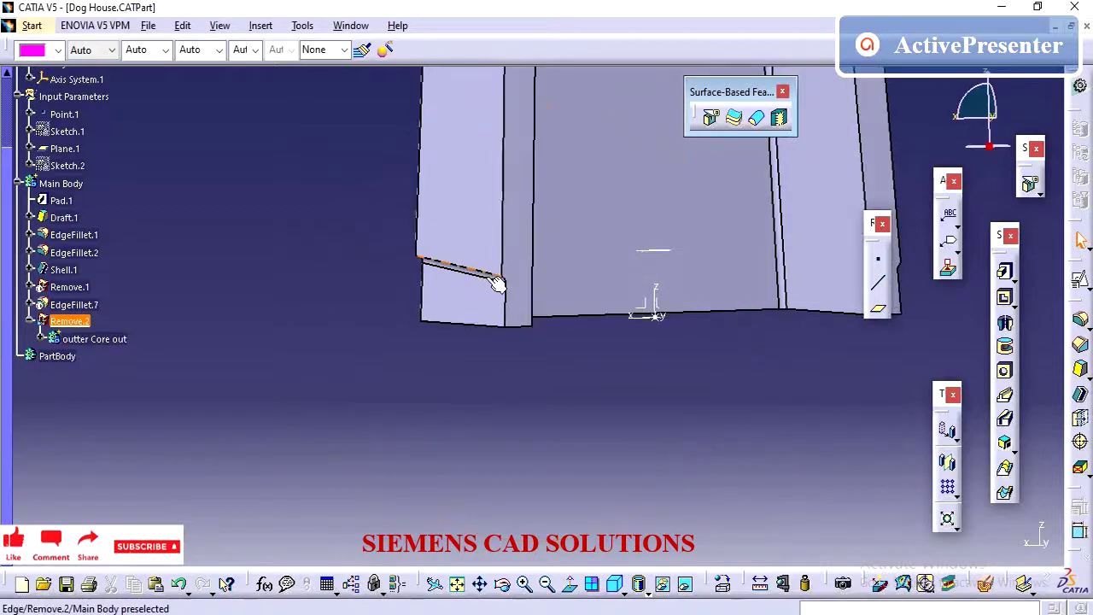
# Step: Open Draft.7 of the outter Core out body for editing, reverse its pulling direction and preview it
pyautogui.click(43, 340)
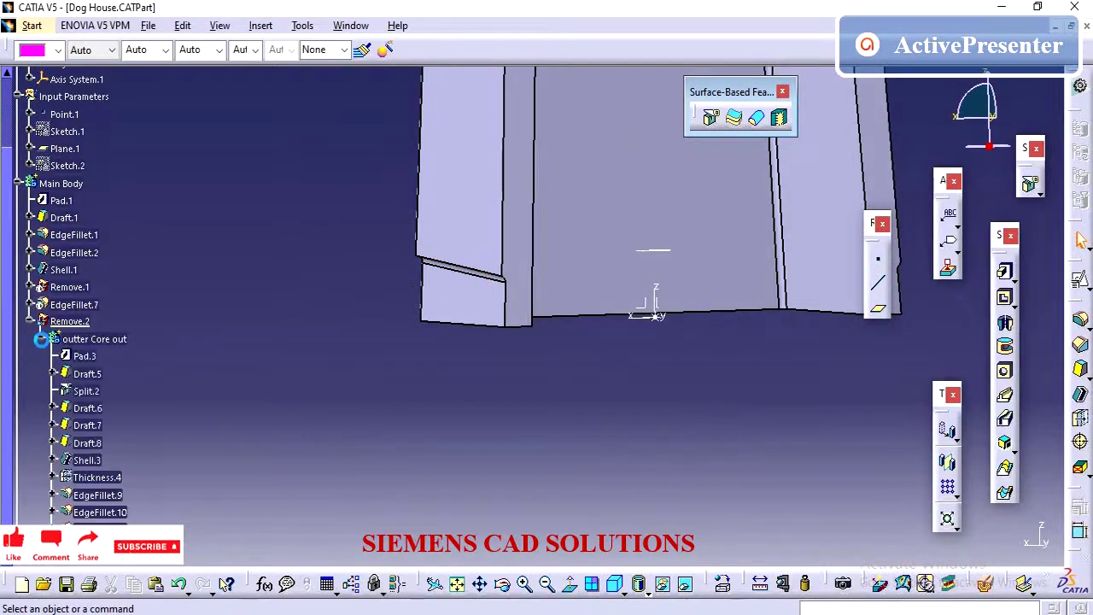
pyautogui.doubleClick(100, 425)
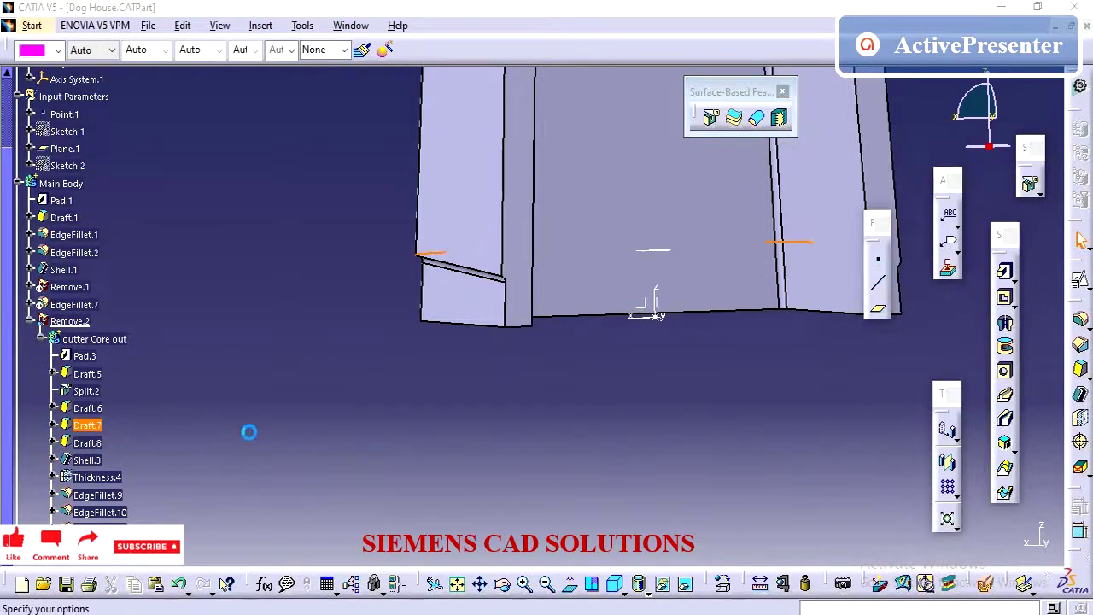
pyautogui.moveTo(418, 400); pyautogui.dragTo(537, 373, button='middle')
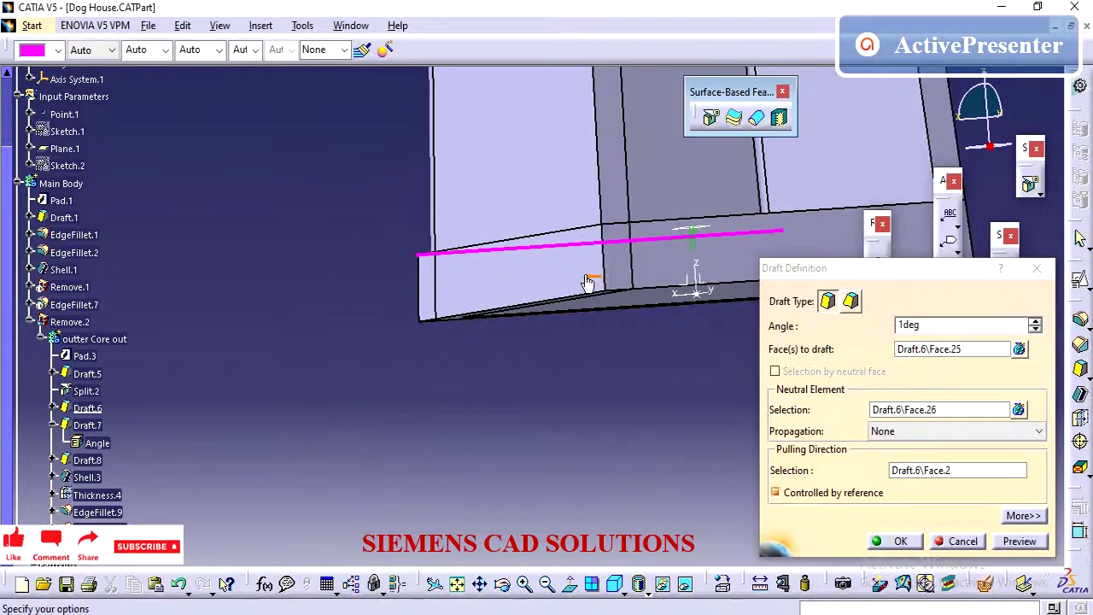
pyautogui.click(978, 438)
pyautogui.click(1020, 542)
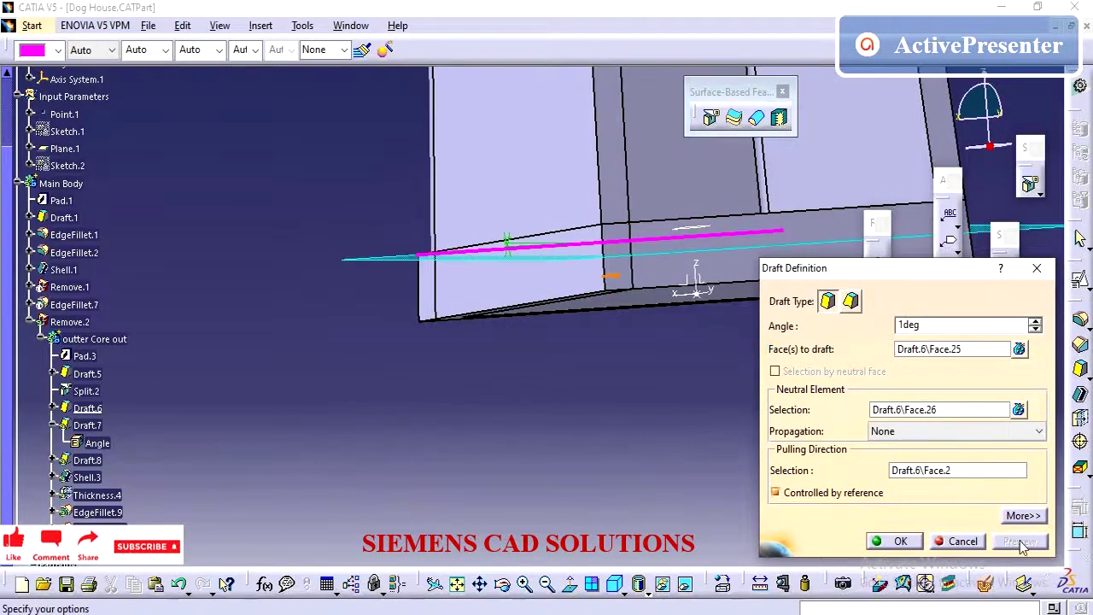
pyautogui.moveTo(636, 337); pyautogui.dragTo(443, 304, button='middle')
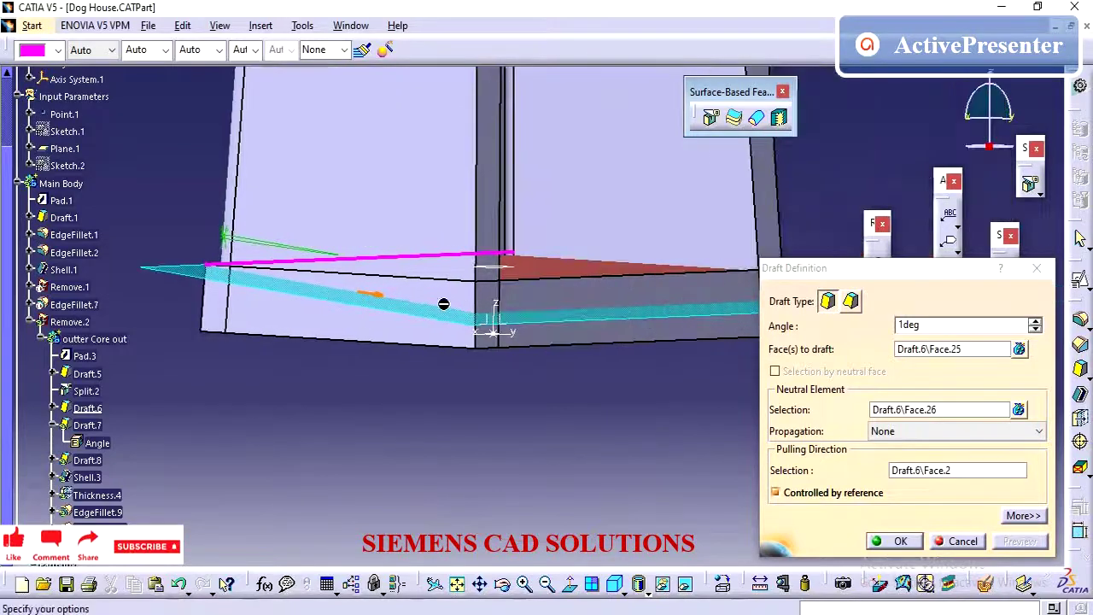
pyautogui.click(373, 295)
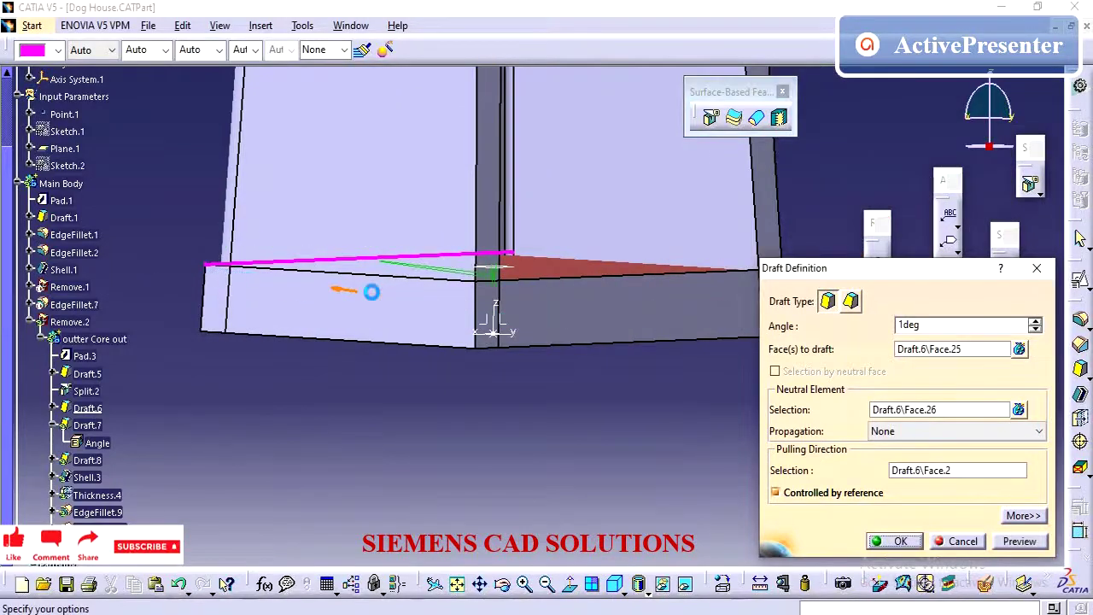
pyautogui.click(1018, 543)
# Step: Set the angle of Draft.7 to 3 degrees and preview the draft
pyautogui.moveTo(635, 374); pyautogui.dragTo(428, 366, button='middle')
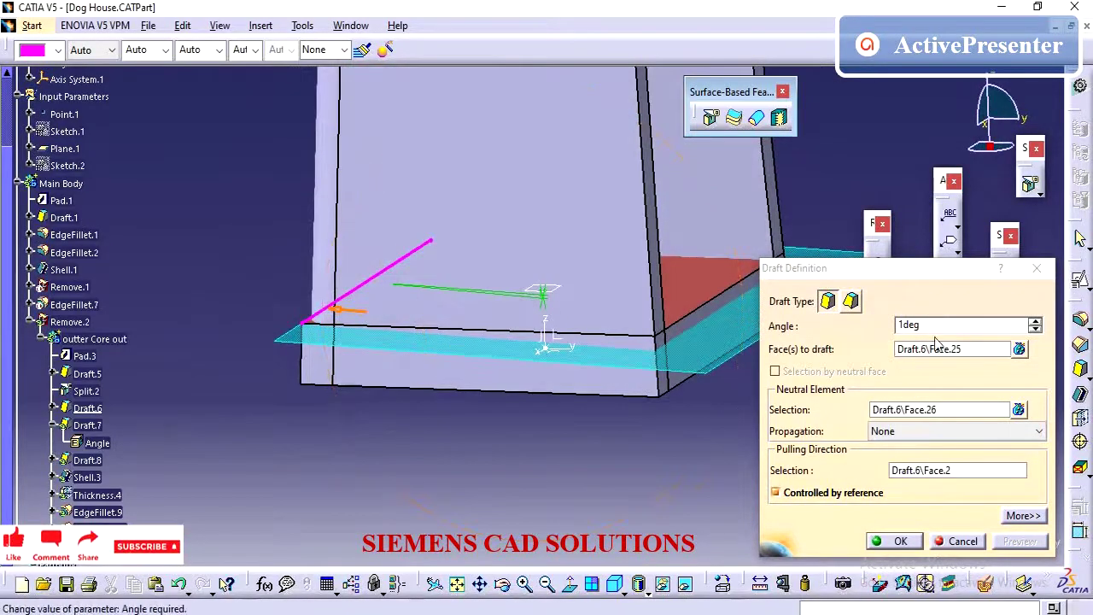
pyautogui.click(766, 325)
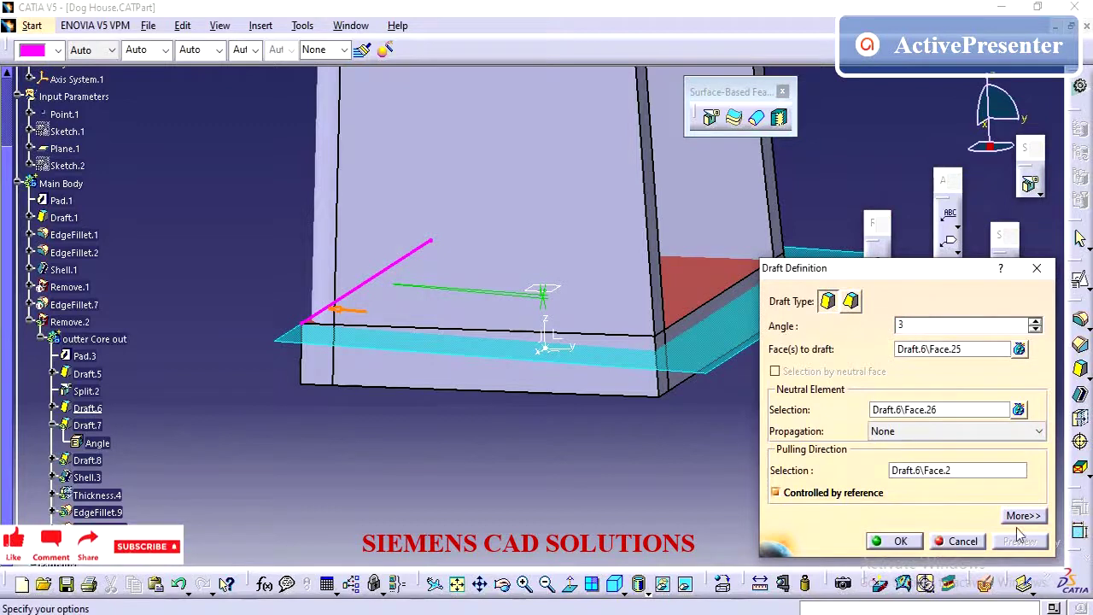
pyautogui.click(923, 410)
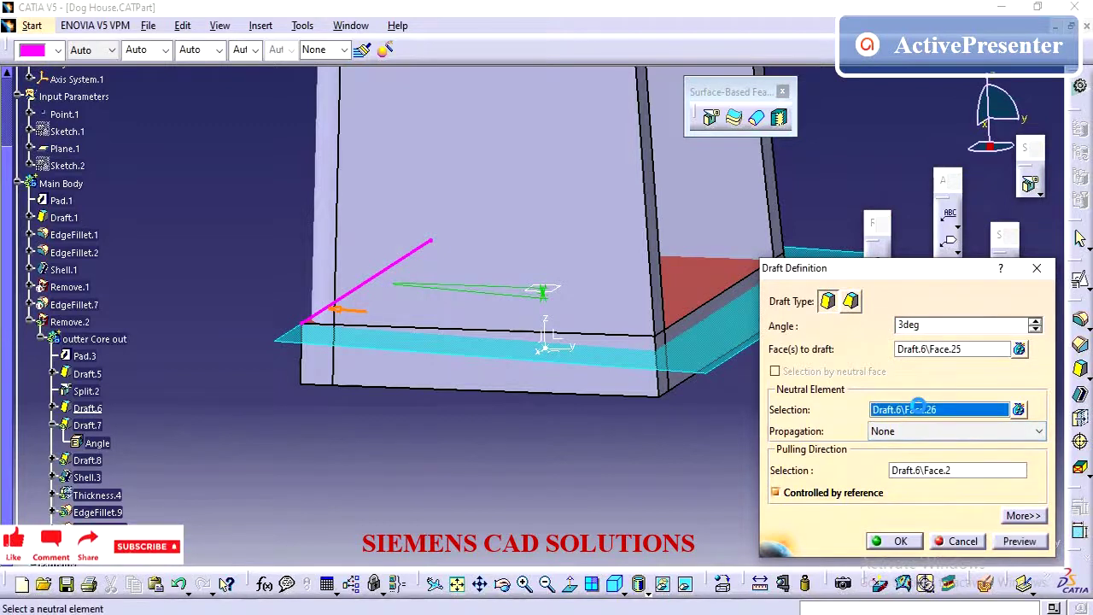
pyautogui.click(1021, 542)
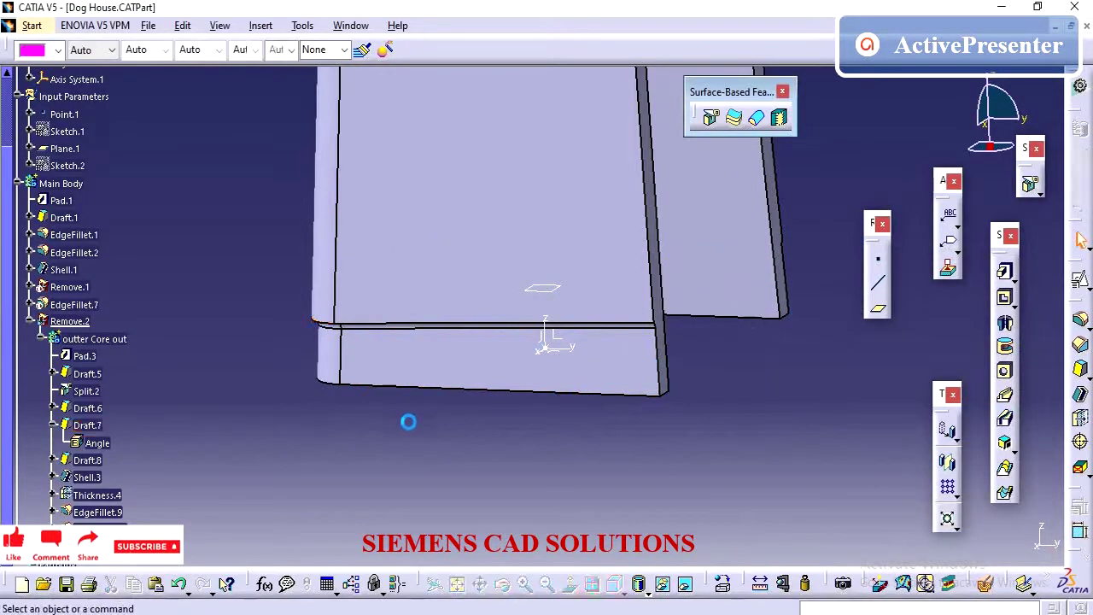
# Step: Set the default thickness of Thickness.4 in the outter Core out body to -1 mm
pyautogui.moveTo(407, 422)
pyautogui.mouseDown(button='middle')
pyautogui.moveTo(388, 357)
pyautogui.moveTo(317, 353)
pyautogui.moveTo(666, 359)
pyautogui.moveTo(643, 301)
pyautogui.moveTo(617, 312)
pyautogui.moveTo(683, 317)
pyautogui.moveTo(632, 333)
pyautogui.mouseUp(button='middle')
pyautogui.doubleClick(300, 313)
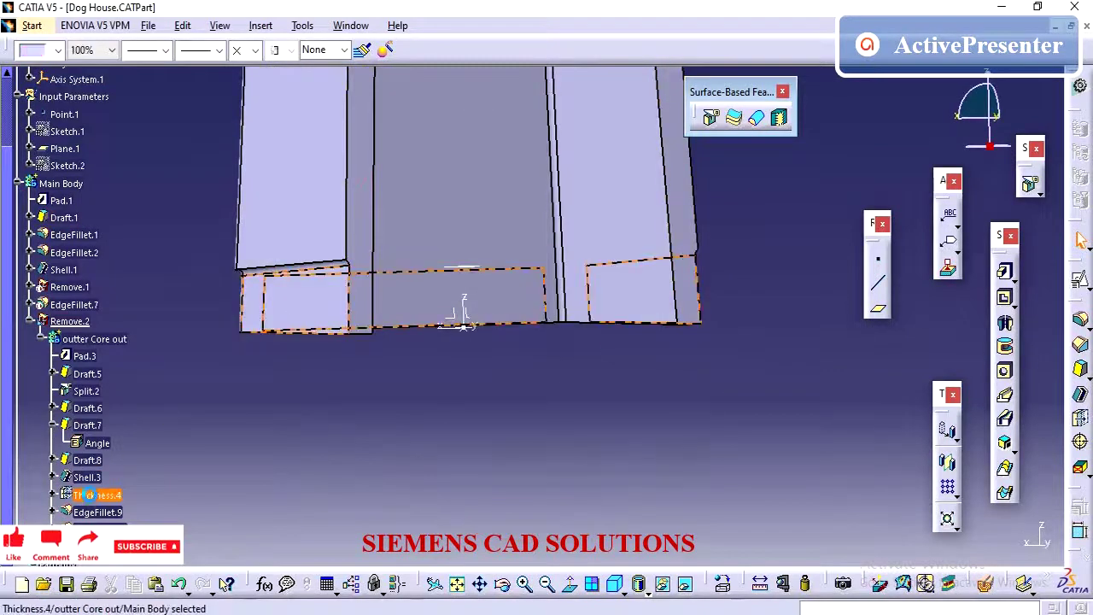
pyautogui.moveTo(496, 447); pyautogui.dragTo(453, 412, button='middle')
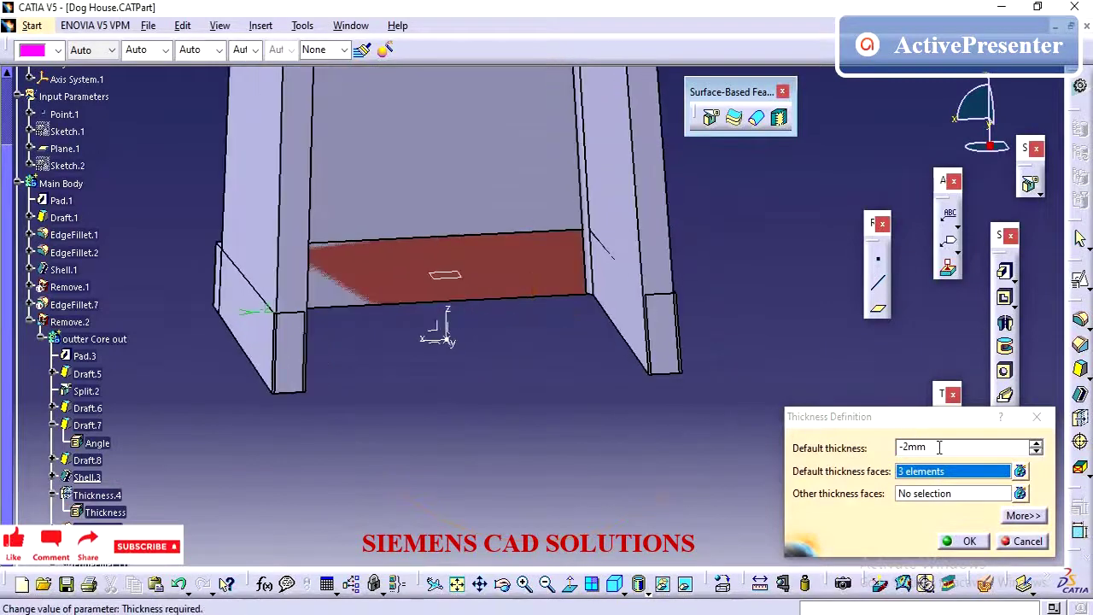
pyautogui.doubleClick(940, 446)
pyautogui.write('-1')
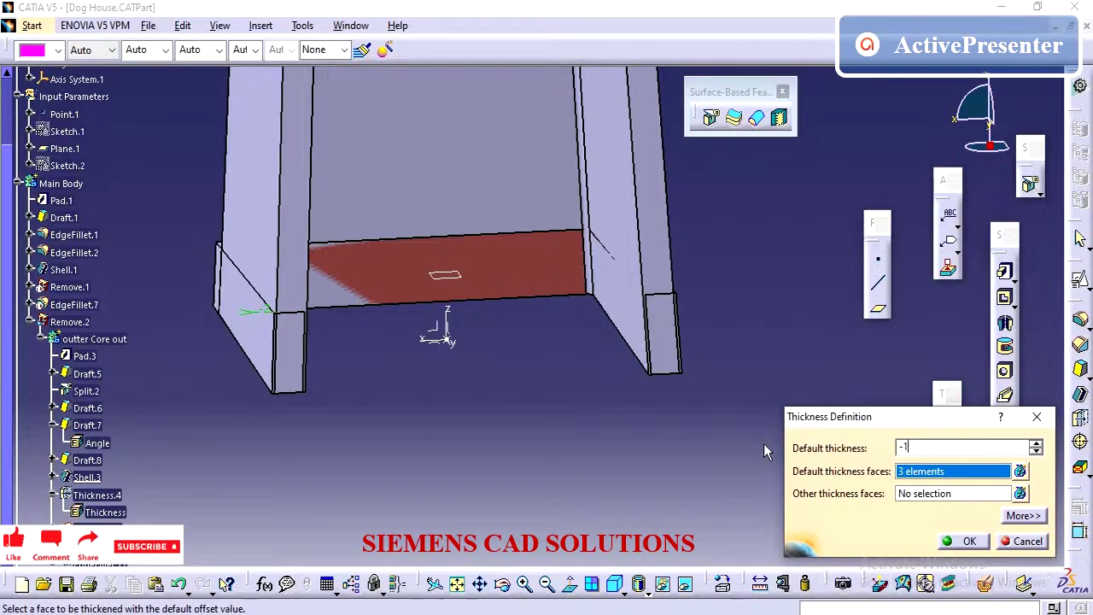
pyautogui.write('.0mm')
pyautogui.press('Return')
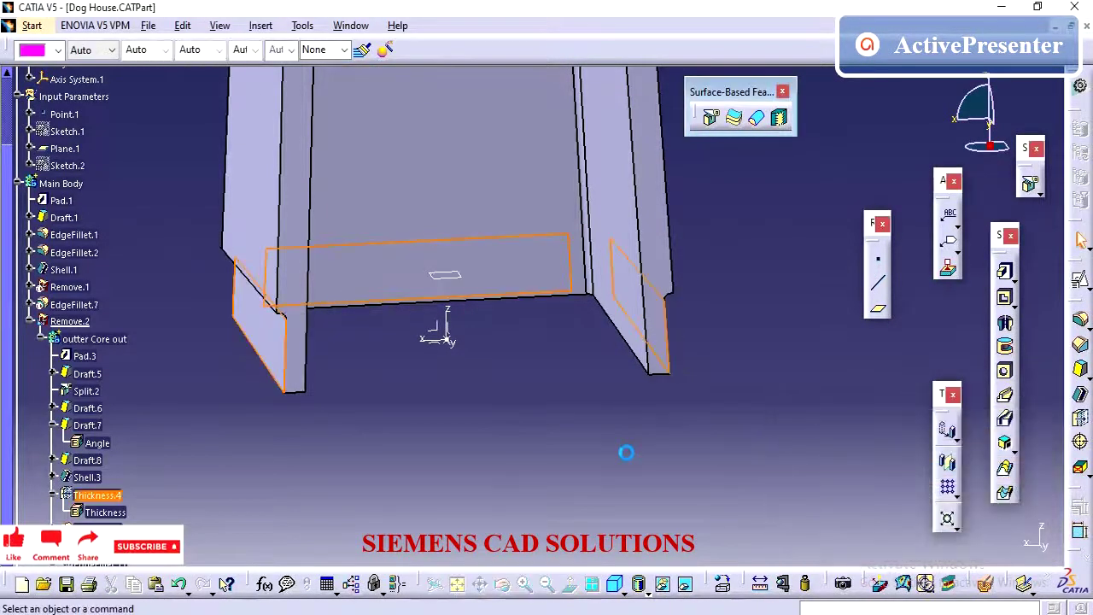
# Step: Add a 0.5 mm tangency edge fillet along the outer edge of the step cut around Main Body
pyautogui.moveTo(555, 406); pyautogui.dragTo(461, 418, button='middle')
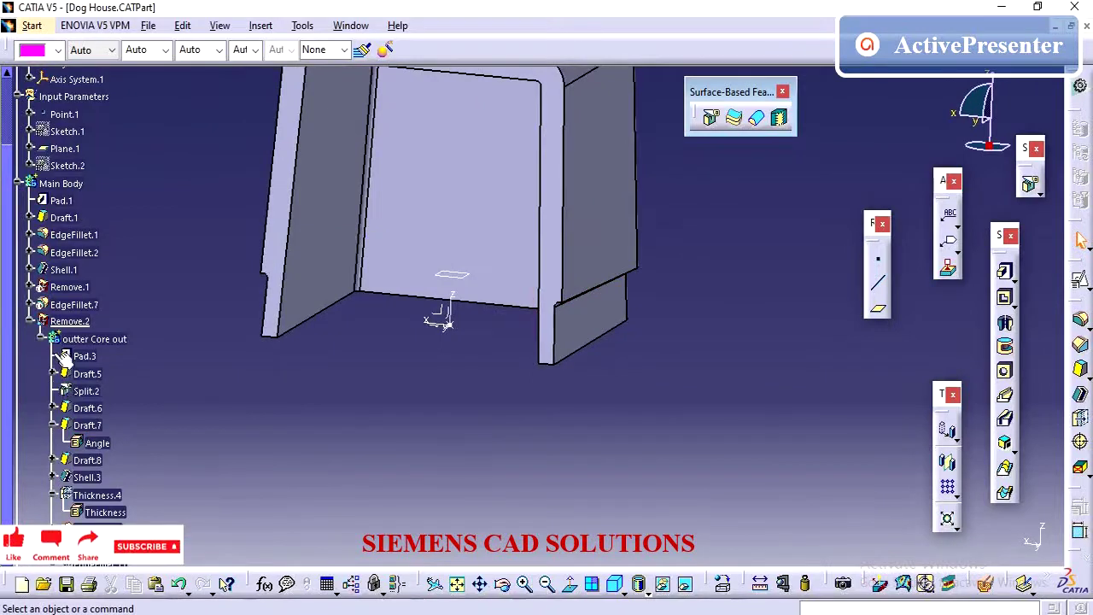
pyautogui.click(27, 320)
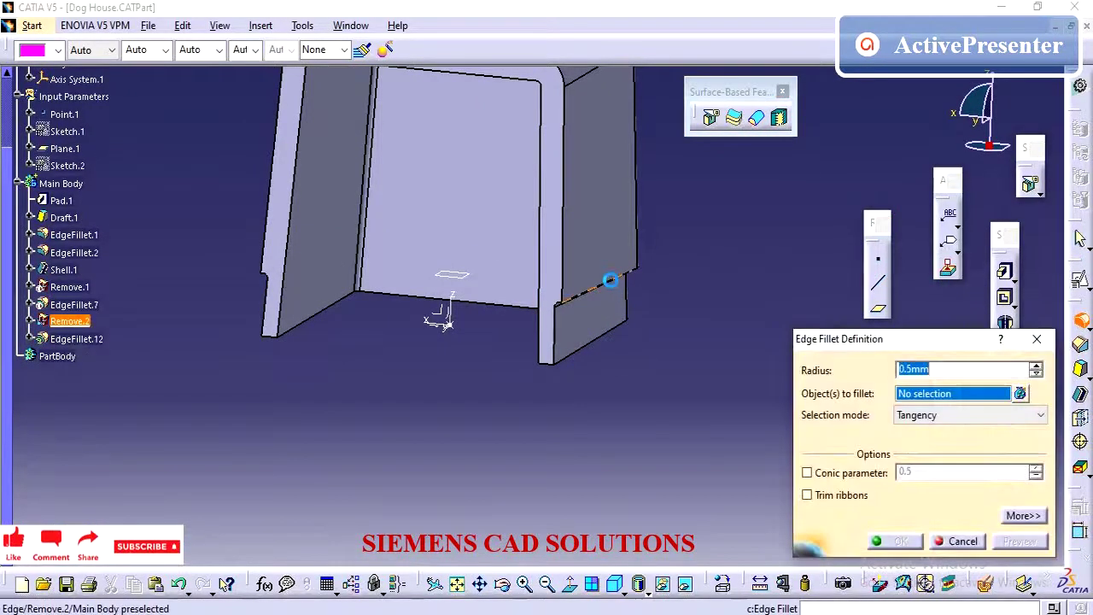
pyautogui.click(603, 281)
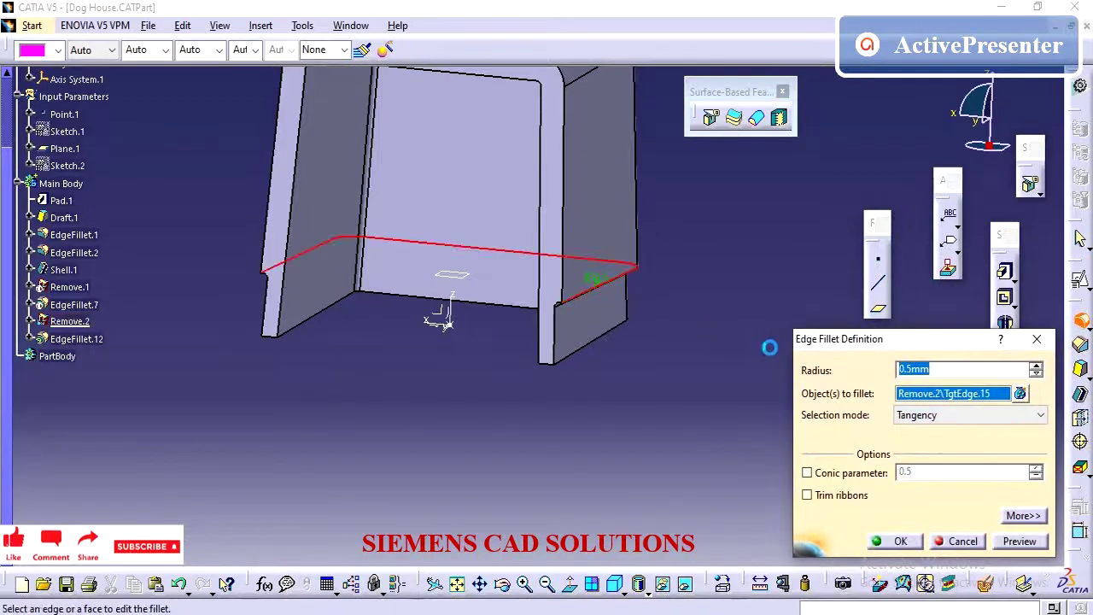
pyautogui.click(905, 538)
pyautogui.moveTo(520, 425); pyautogui.dragTo(297, 332, button='middle')
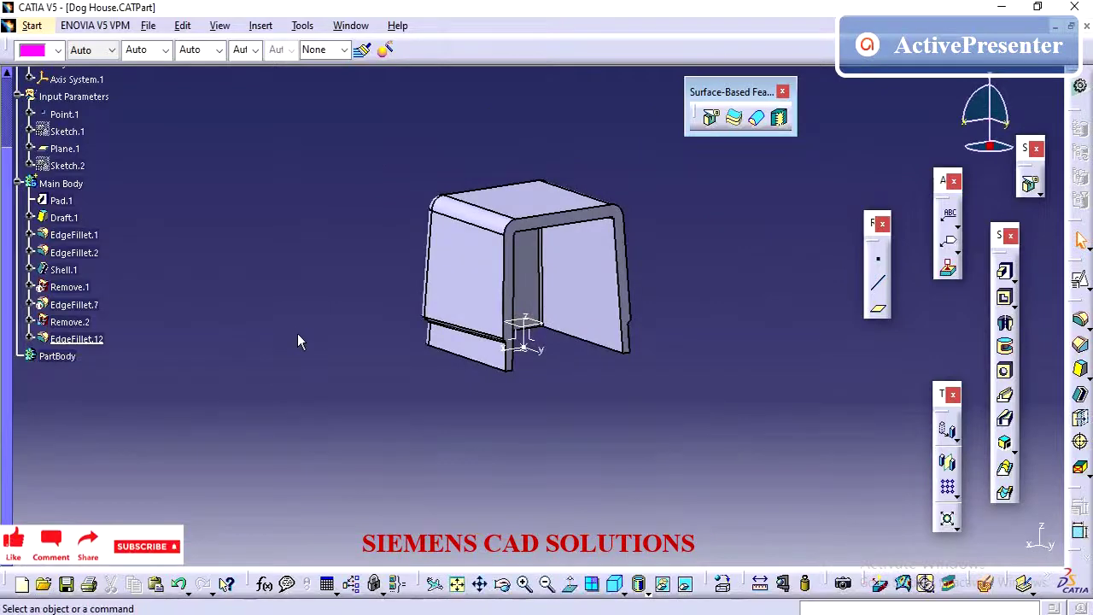
# Step: Collapse the Main Body feature list and review the finished dog house from several sides
pyautogui.click(9, 282)
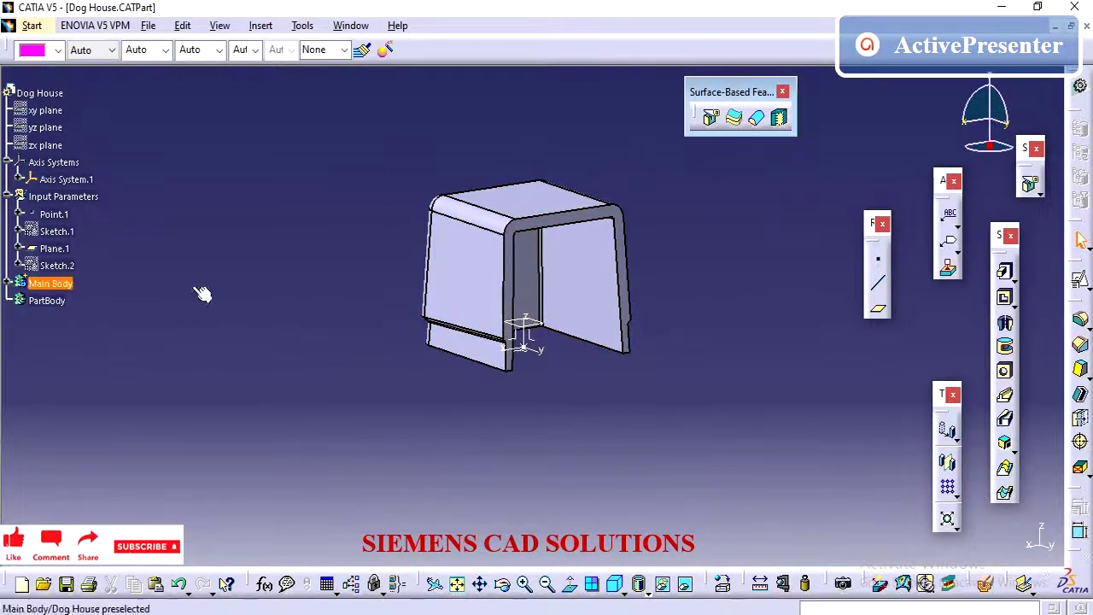
pyautogui.moveTo(620, 292); pyautogui.dragTo(615, 373, button='middle')
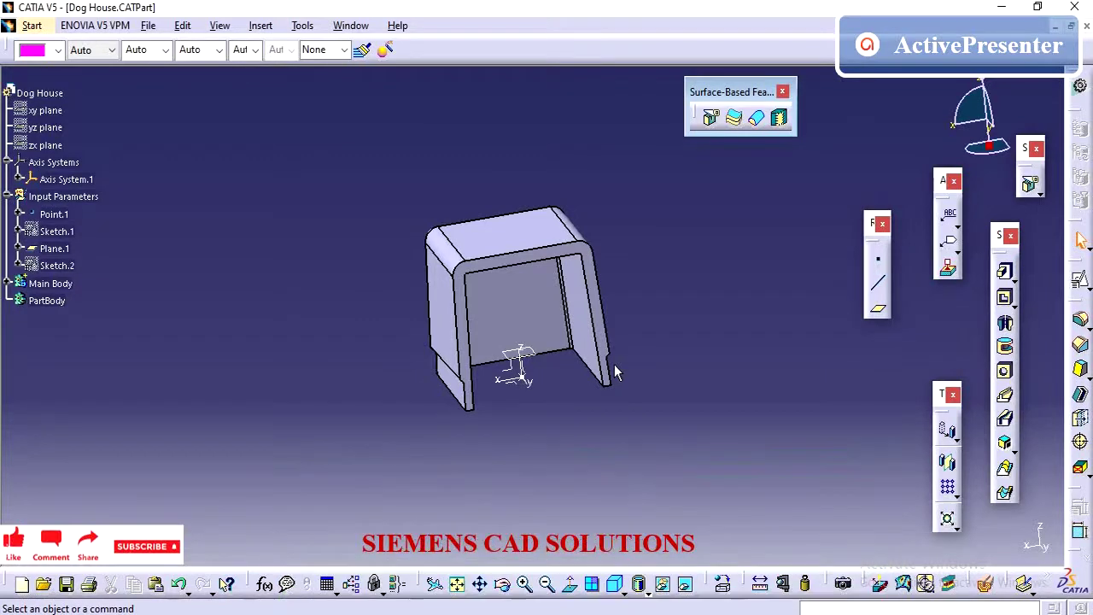
pyautogui.moveTo(614, 364); pyautogui.dragTo(363, 256, button='middle')
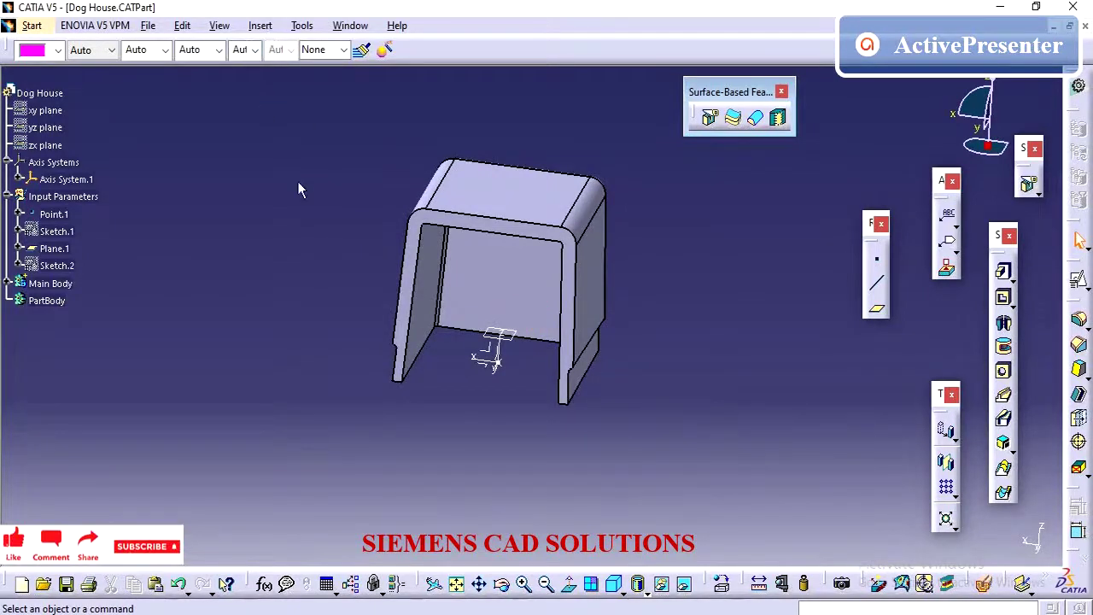
# Step: Start defining a PowerCopy knowledge template and include Main Body among its selected components
pyautogui.moveTo(297, 181); pyautogui.dragTo(334, 231, button='middle')
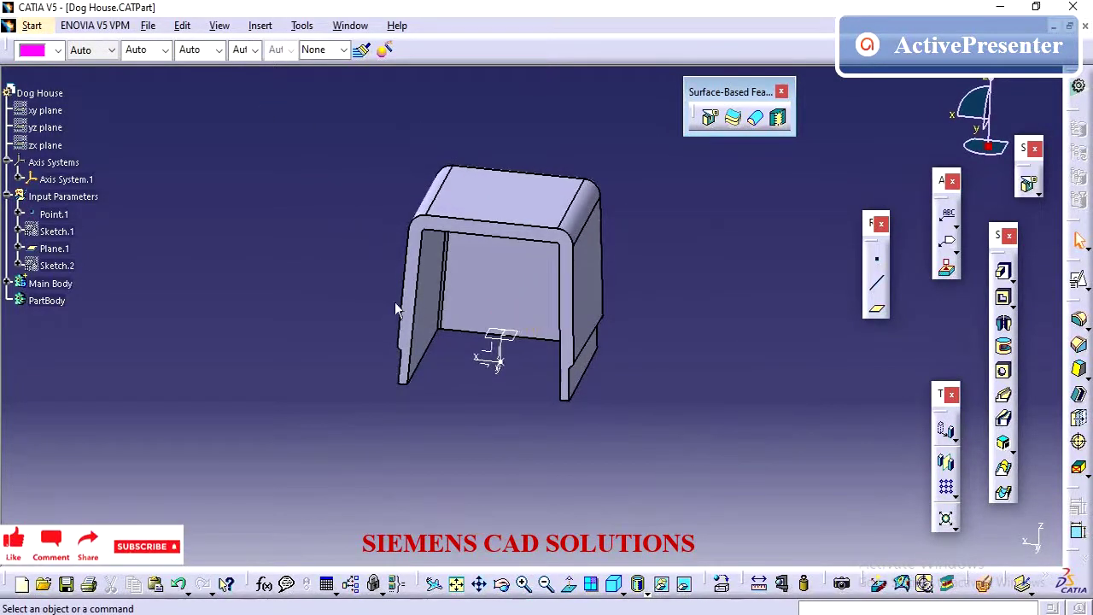
pyautogui.moveTo(445, 357); pyautogui.dragTo(561, 410, button='middle')
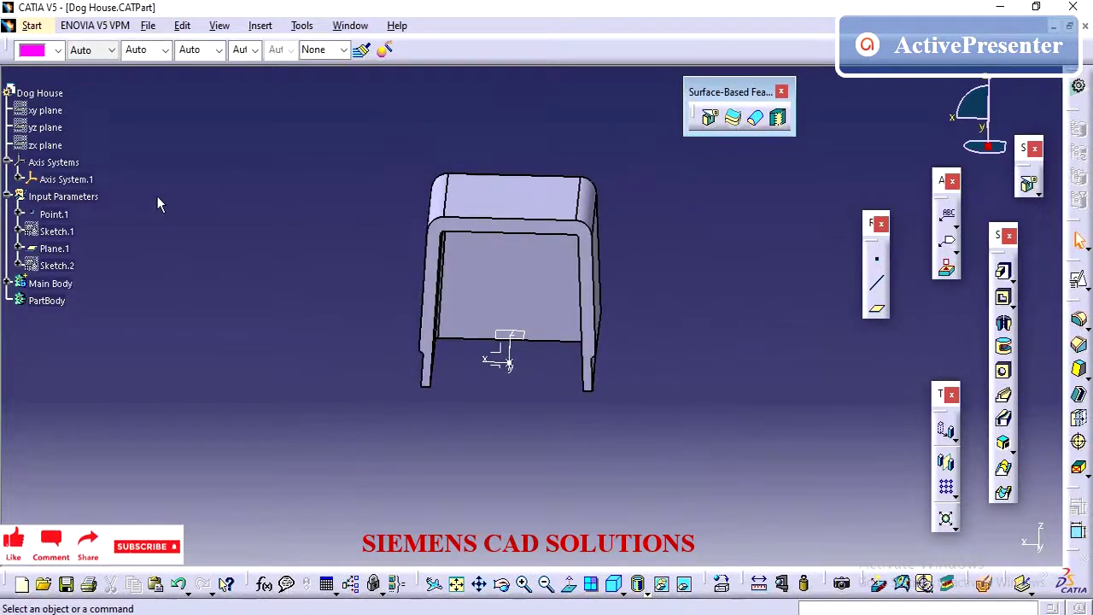
pyautogui.click(302, 27)
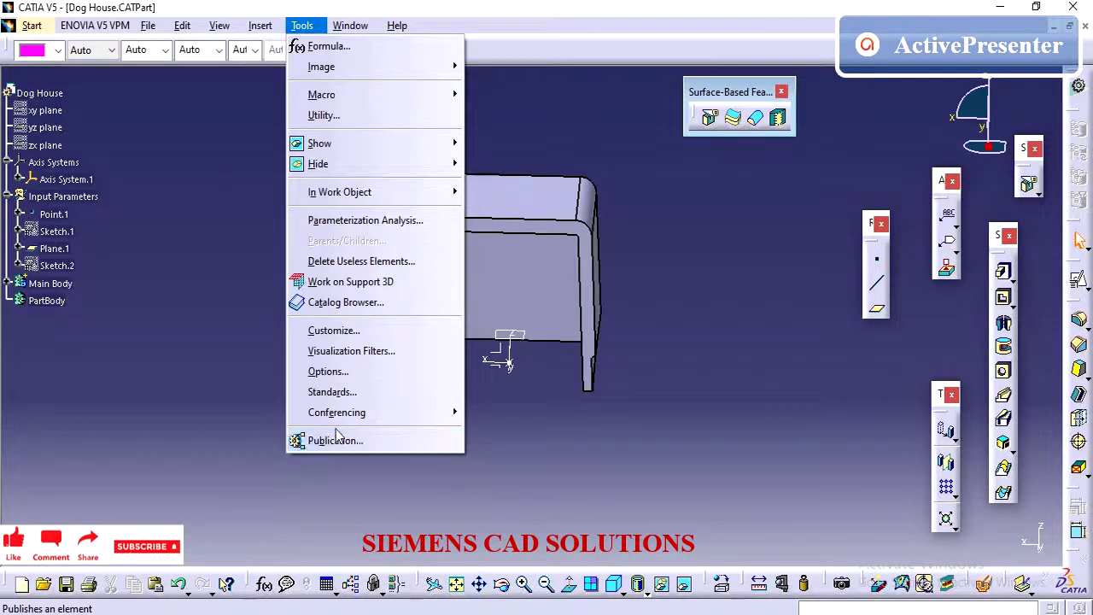
pyautogui.moveTo(259, 26)
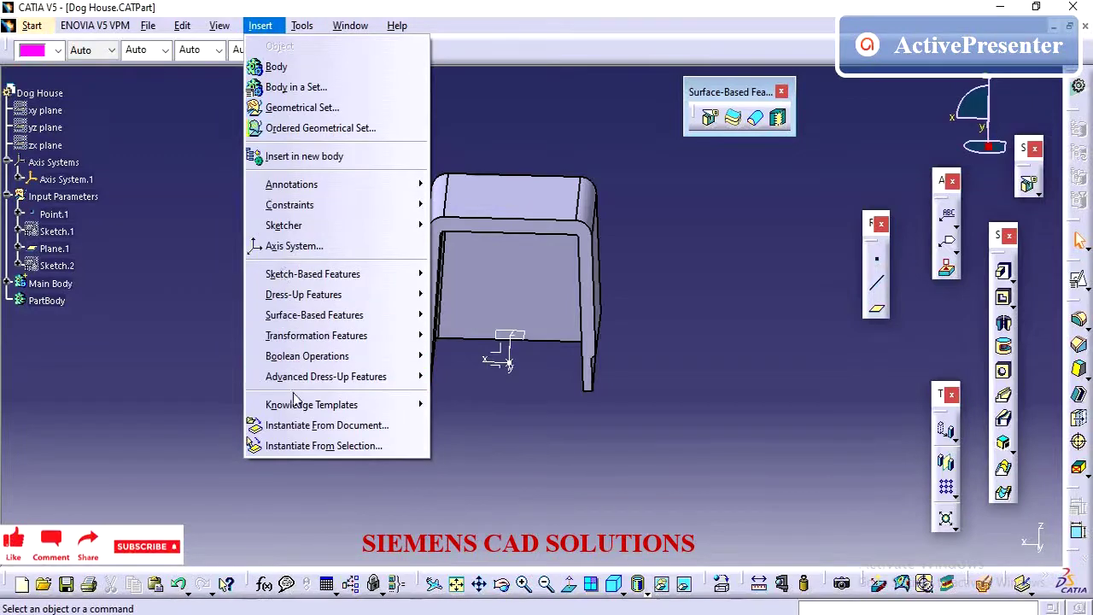
pyautogui.moveTo(323, 412)
pyautogui.click(477, 405)
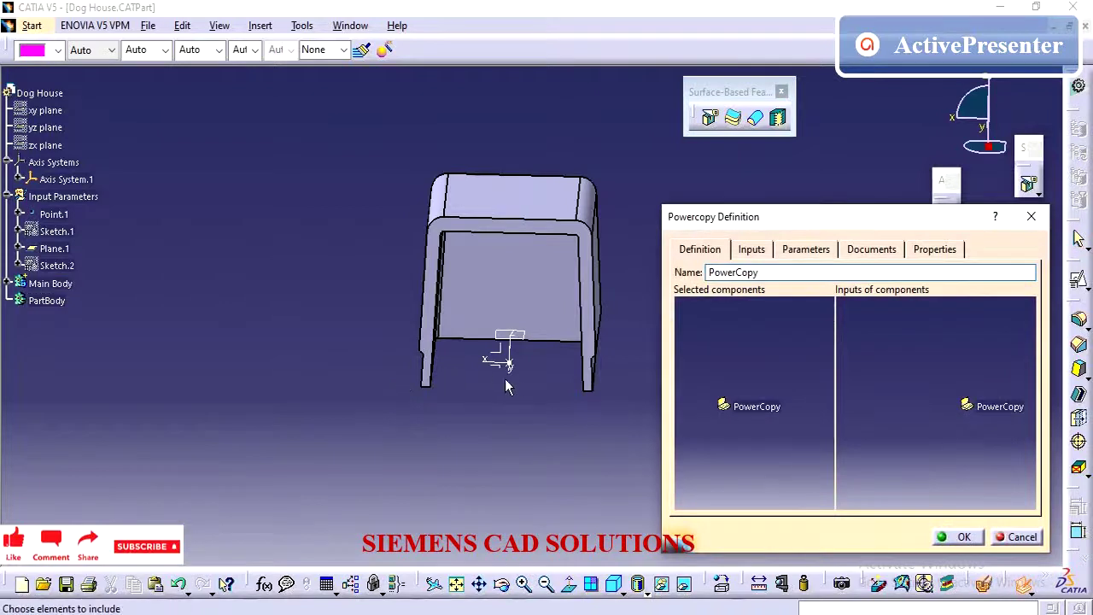
pyautogui.click(64, 291)
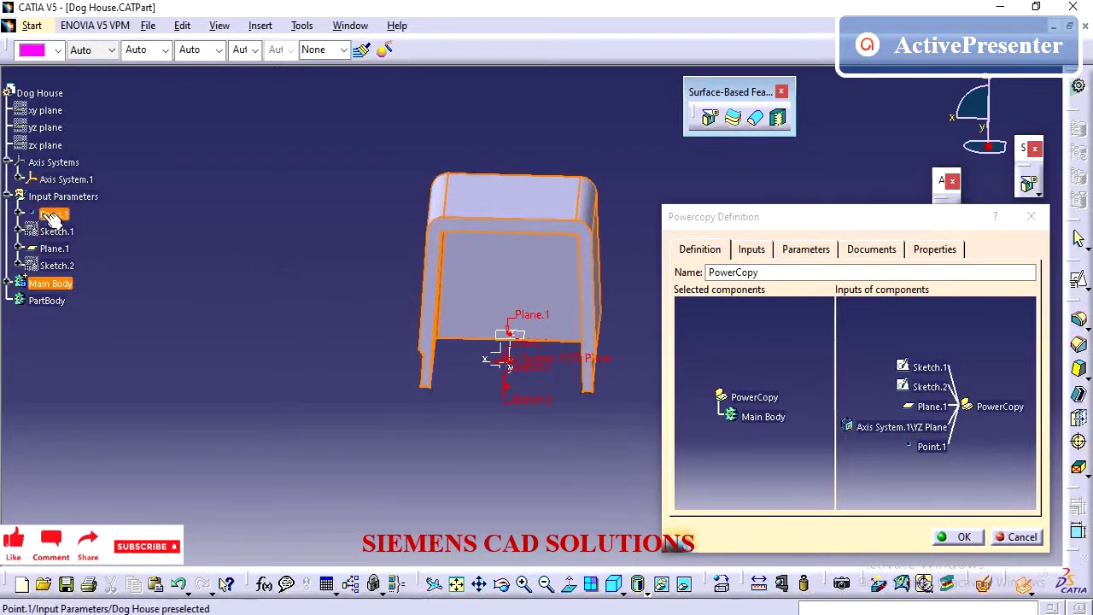
# Step: Turn the inputs Sketch.2, Sketch.1 and Plane.1 into selected components of the PowerCopy
pyautogui.click(929, 389)
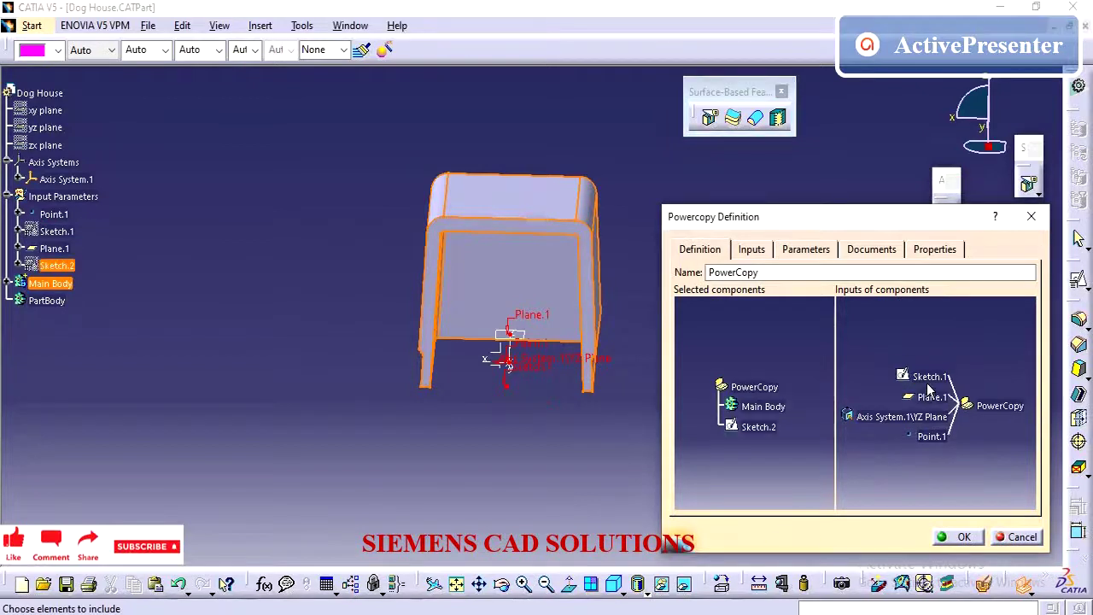
pyautogui.click(928, 377)
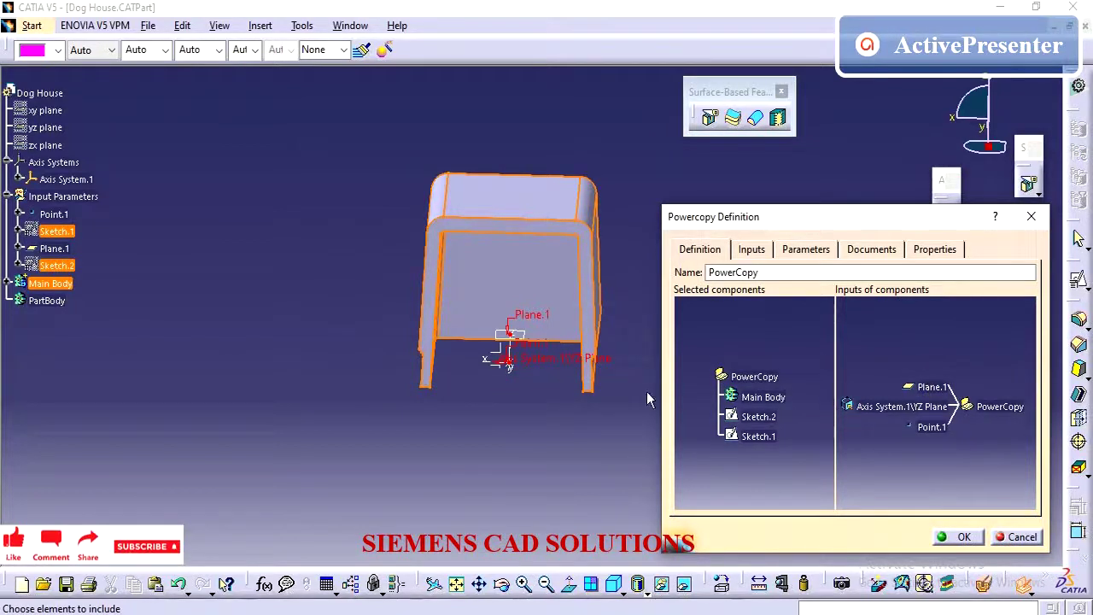
pyautogui.moveTo(539, 381); pyautogui.dragTo(475, 337, button='middle')
pyautogui.click(931, 388)
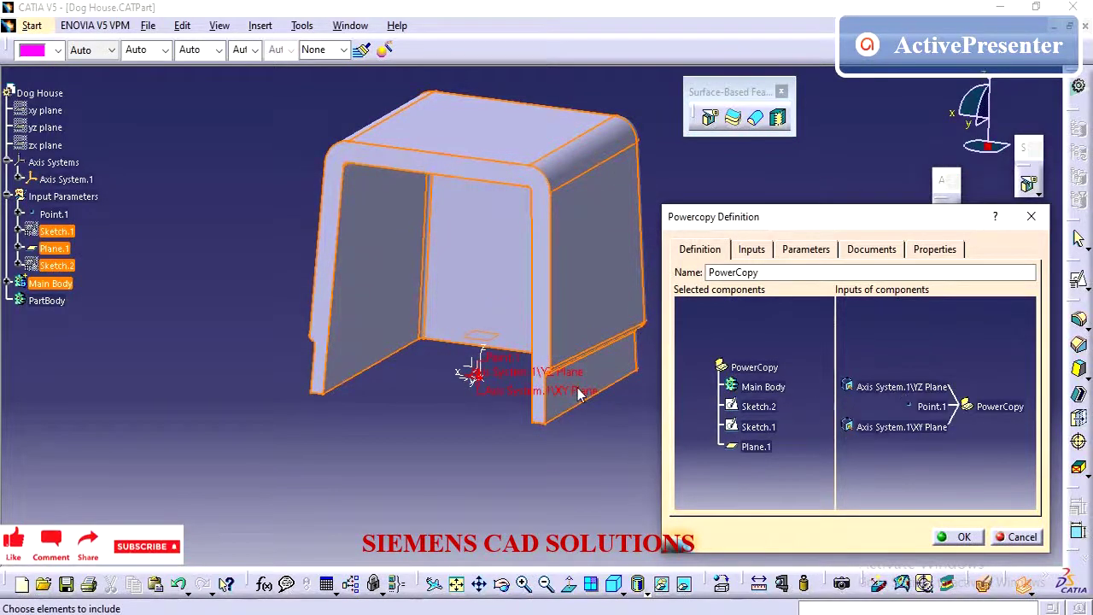
# Step: Toggle Axis System.1 in and out of the PowerCopy's selected components
pyautogui.moveTo(427, 362); pyautogui.dragTo(481, 398, button='middle')
pyautogui.click(917, 393)
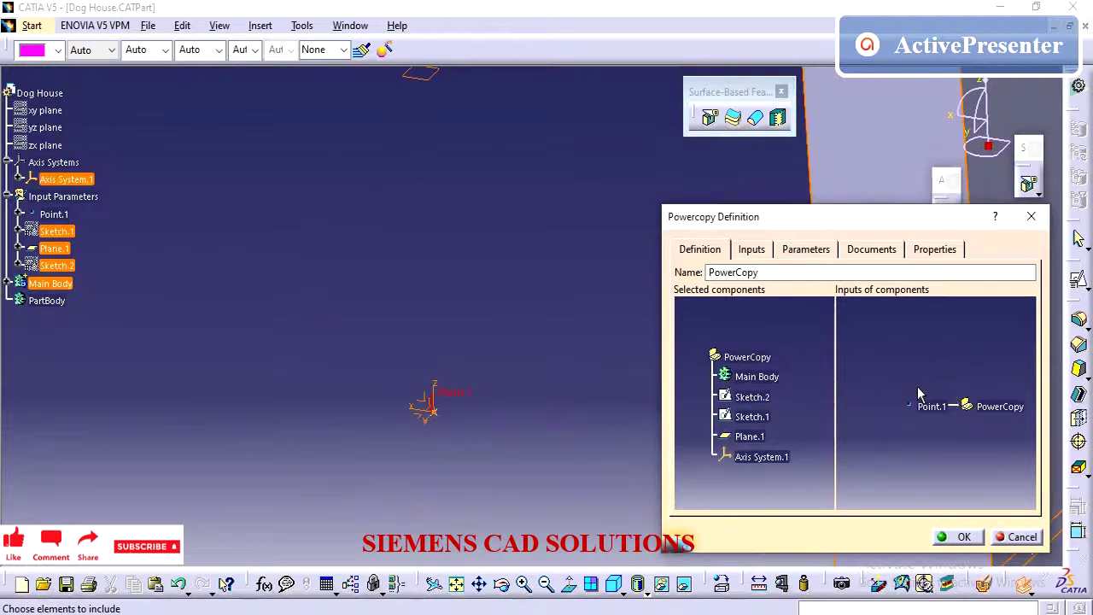
pyautogui.click(427, 420)
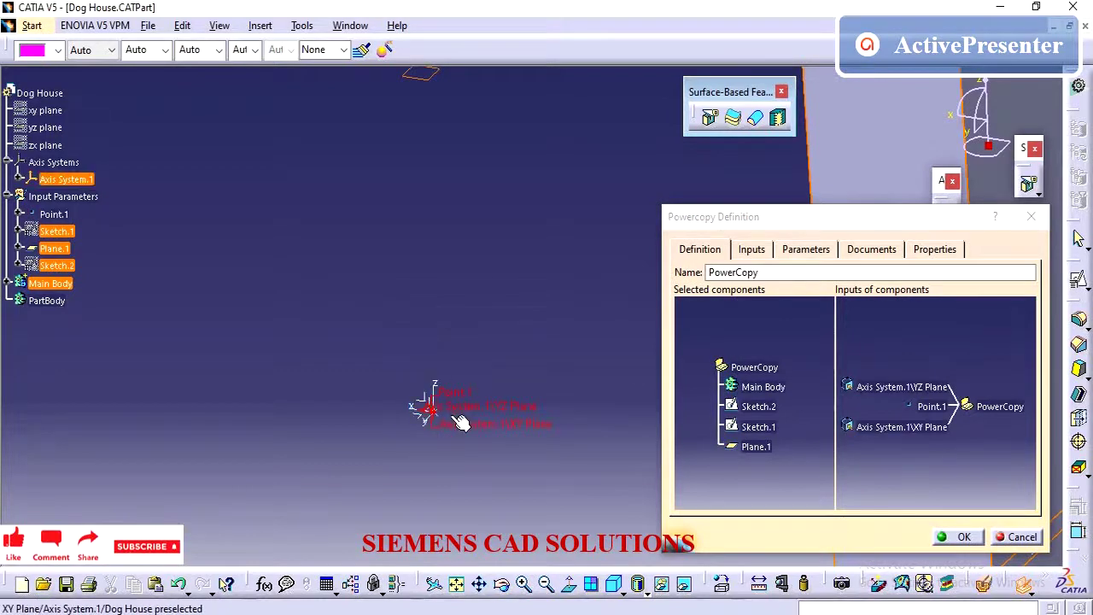
pyautogui.moveTo(439, 394); pyautogui.dragTo(400, 387, button='middle')
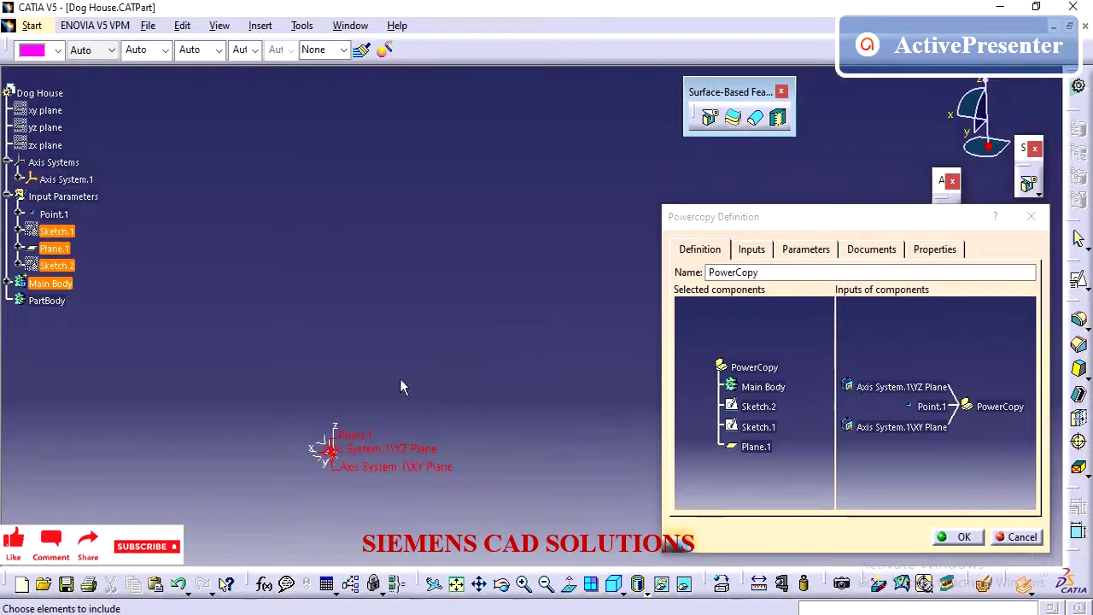
pyautogui.click(346, 437)
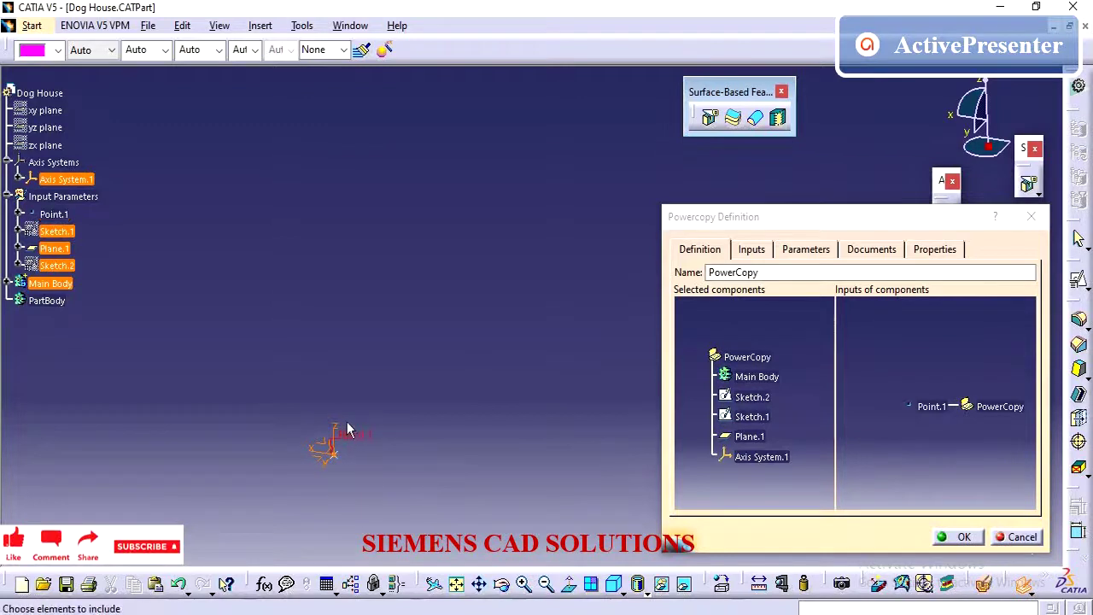
pyautogui.click(342, 431)
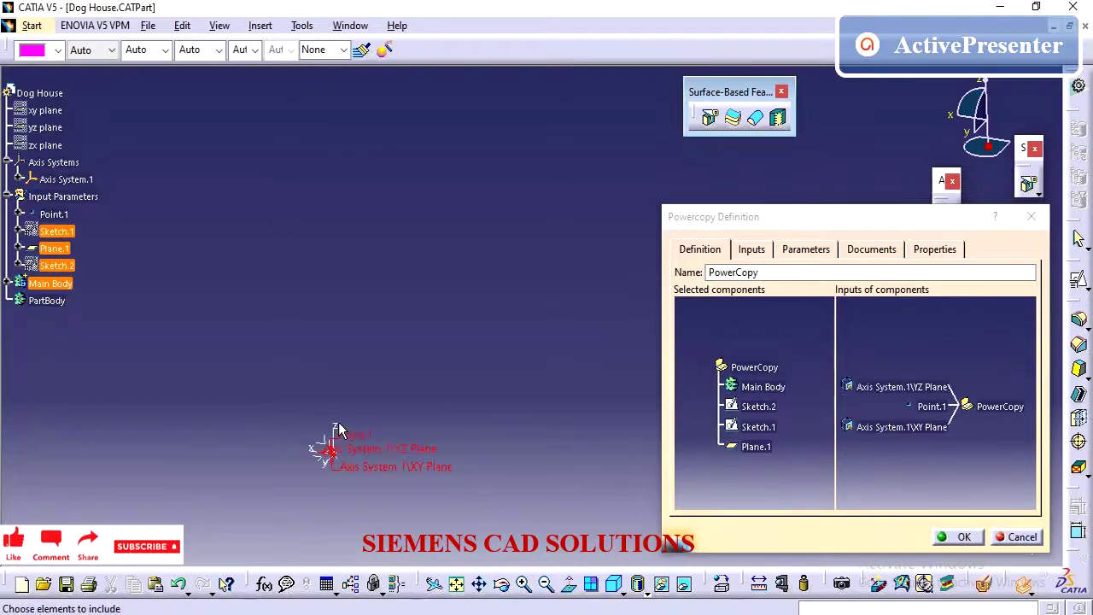
# Step: Create the PowerCopy with Point.1 and the YZ and XY planes of Axis System.1 as inputs, and save the part
pyautogui.moveTo(424, 439); pyautogui.dragTo(431, 330, button='middle')
pyautogui.moveTo(373, 393); pyautogui.dragTo(461, 367, button='middle')
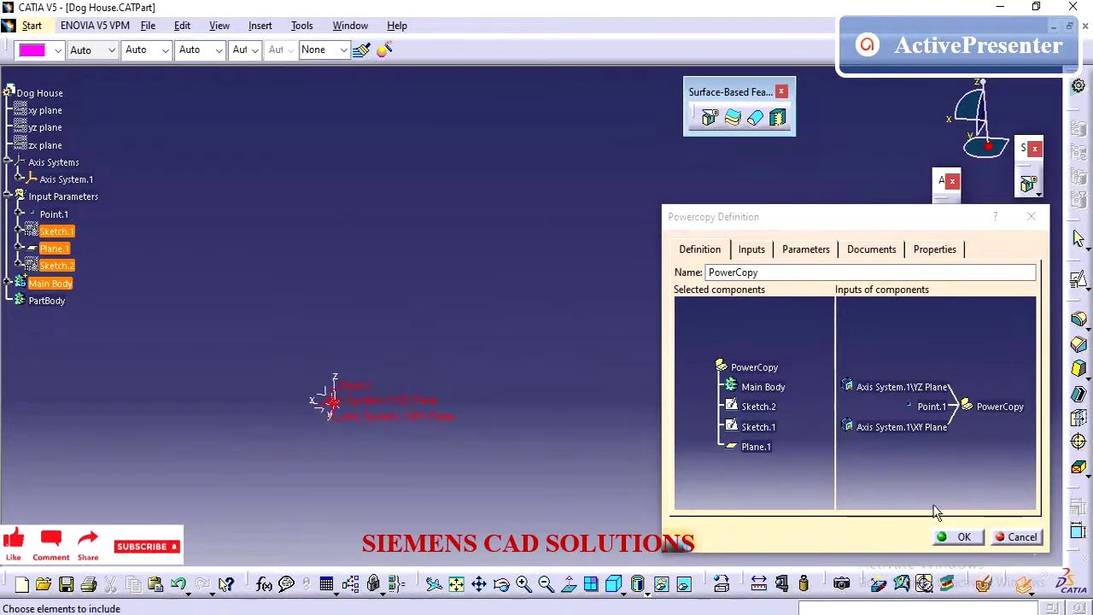
pyautogui.click(943, 537)
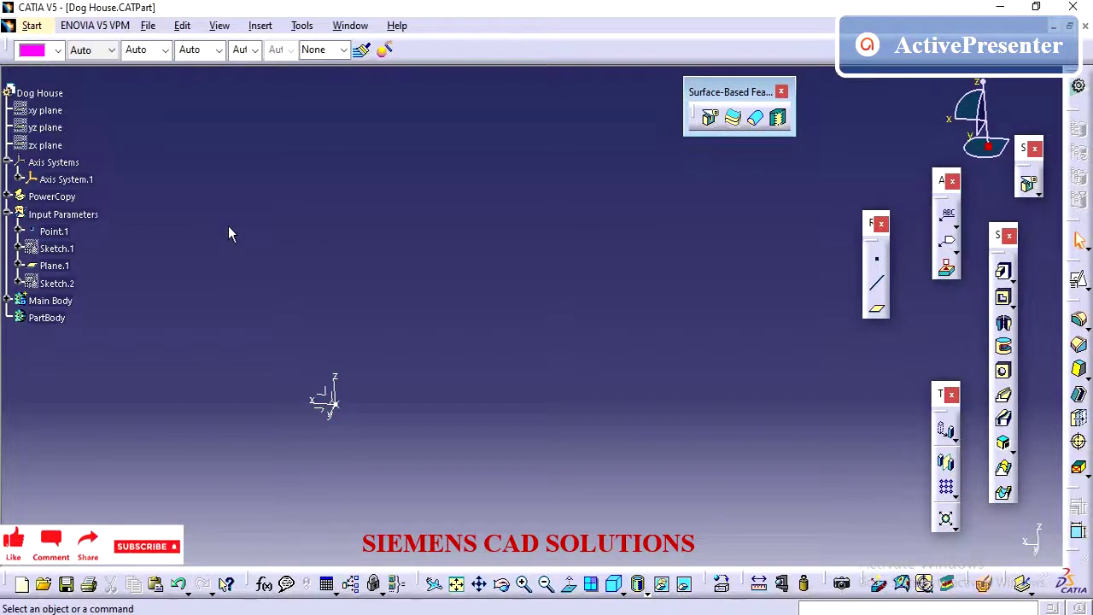
pyautogui.hotkey('ctrl', 's')
# Step: Check the Main Body feature list, select Main Body and fit the whole dog house in view
pyautogui.click(8, 301)
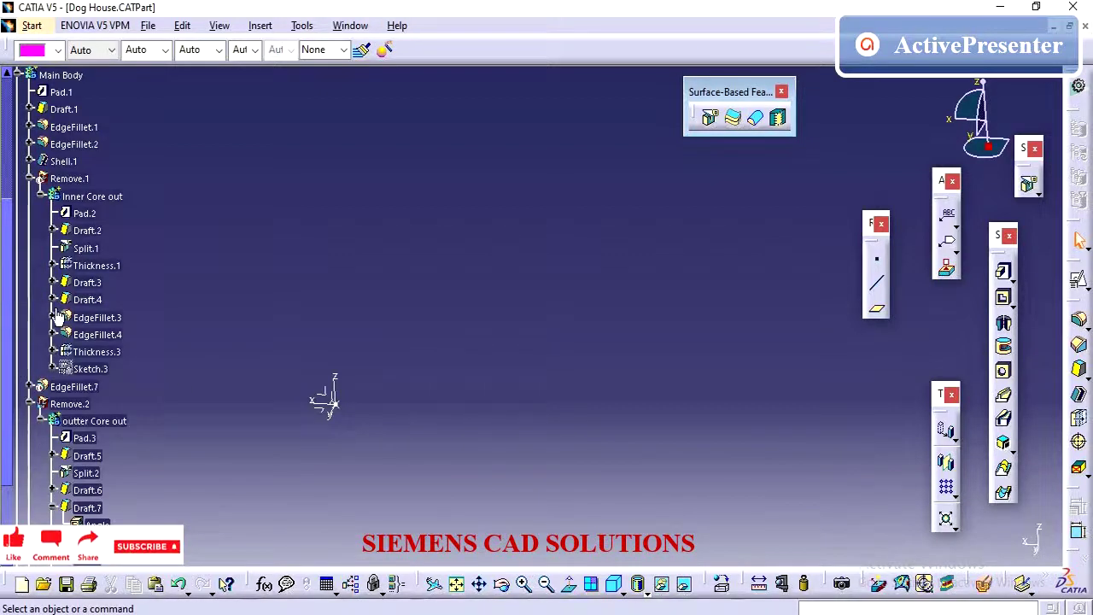
pyautogui.scroll(3, 59, 316)
pyautogui.click(19, 174)
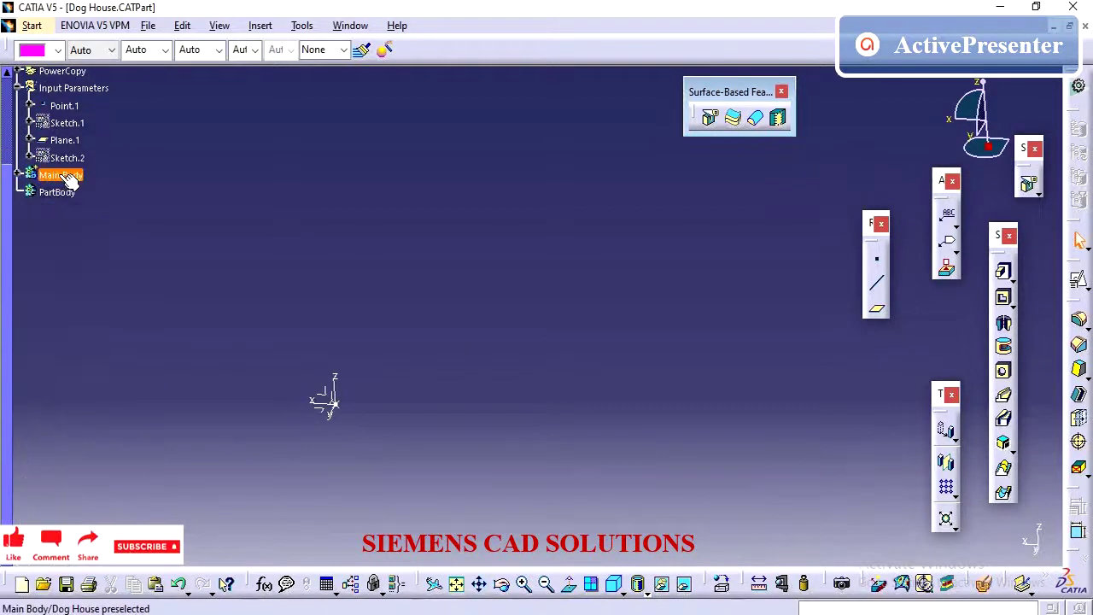
pyautogui.rightClick(70, 181)
pyautogui.click(128, 298)
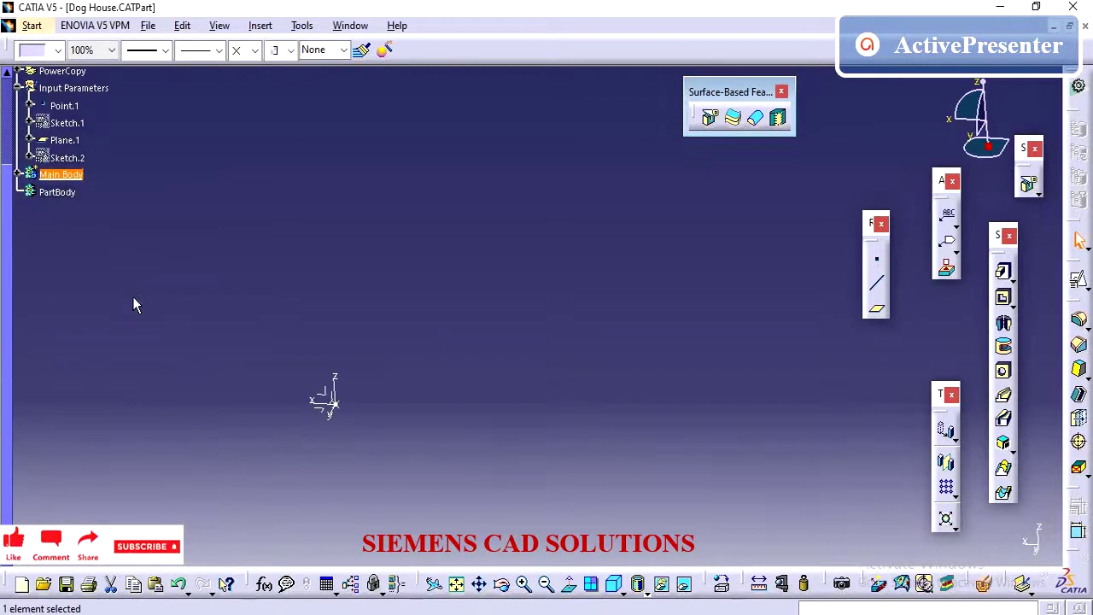
pyautogui.click(456, 583)
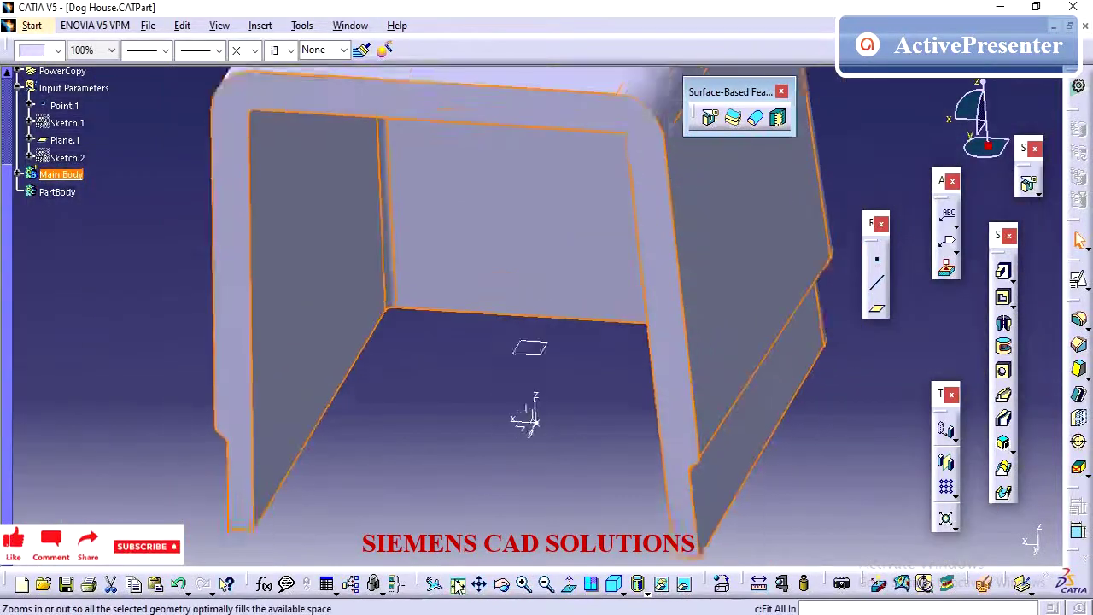